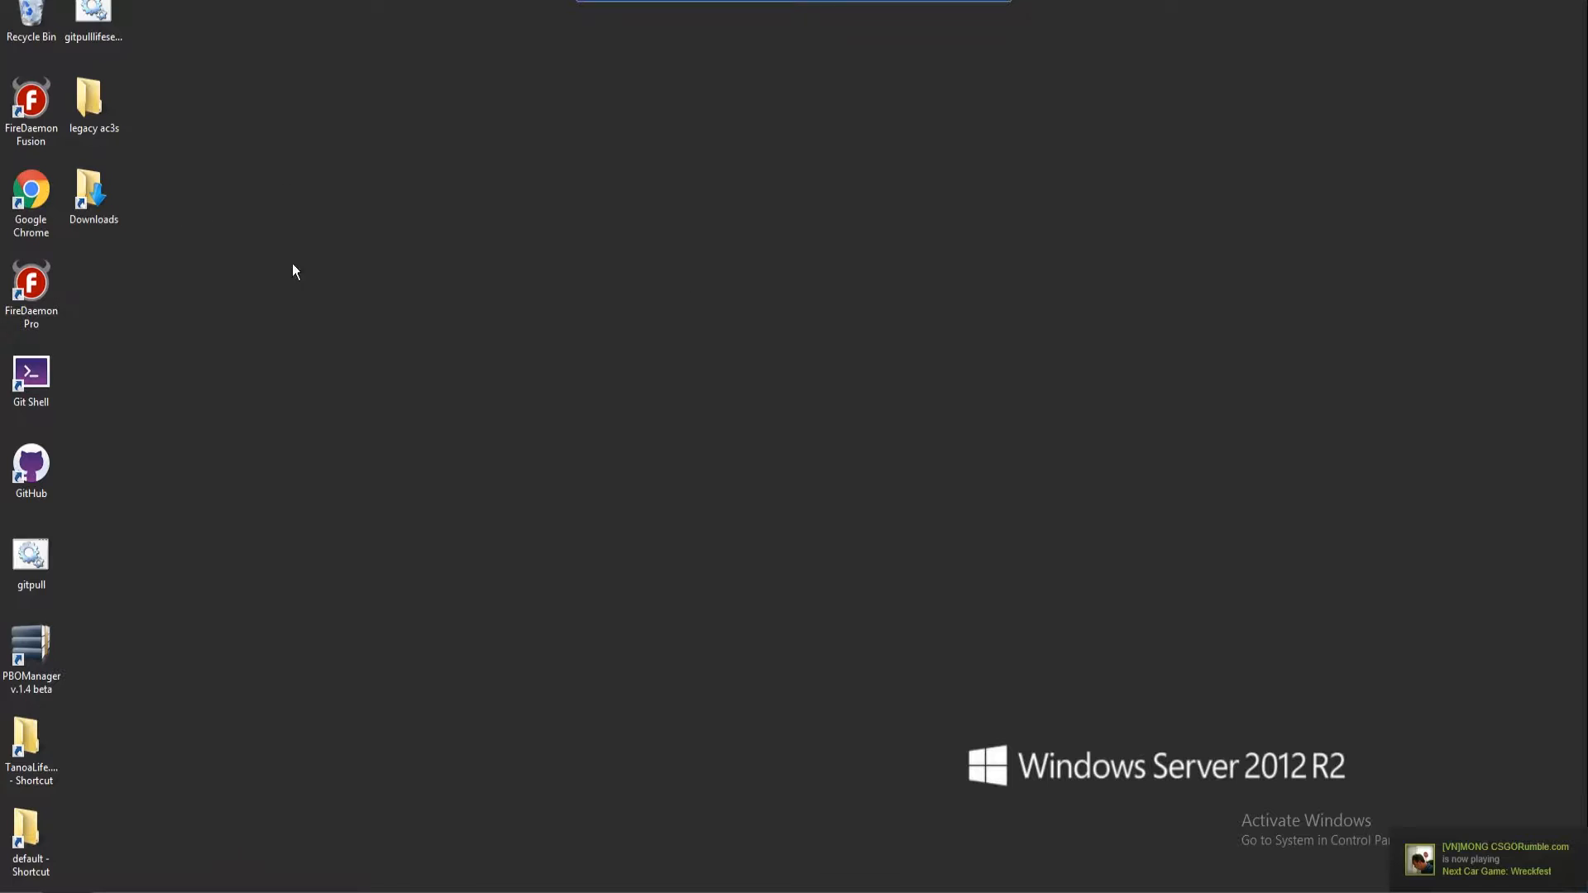
Create an 'Altis Life' folder on the desktop, open it, and move its window right
right_click(762, 412)
mouse_move(776, 589)
click(978, 591)
text(Altis Life)
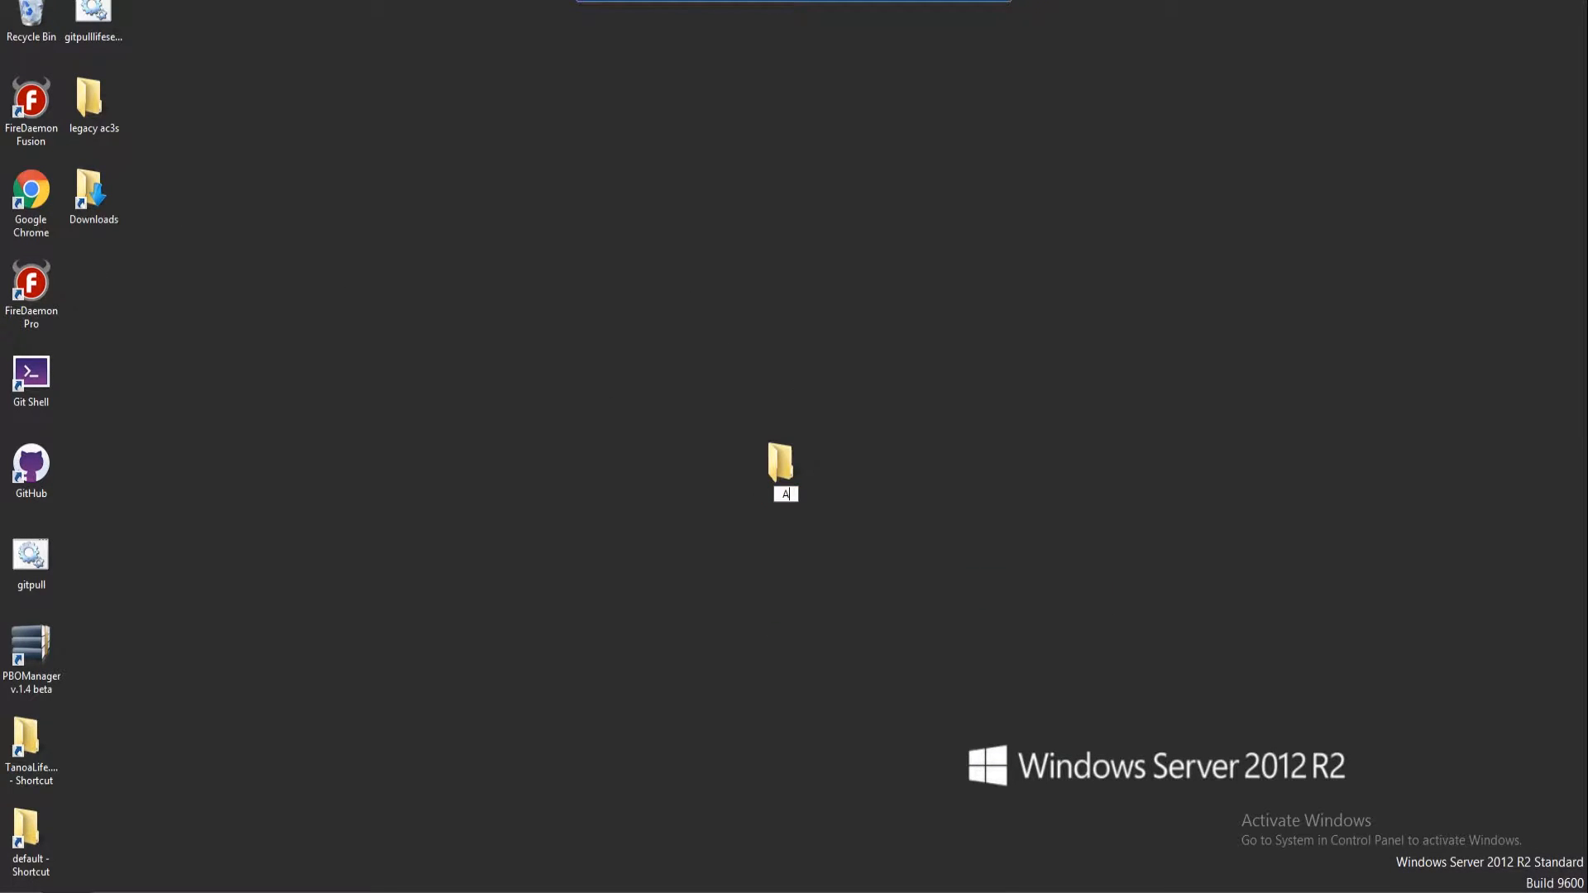
double_click(790, 469)
drag(515, 210, 1220, 210)
Open the Downloads folder on the Data (D:) drive beside the Altis Life window
double_click(94, 195)
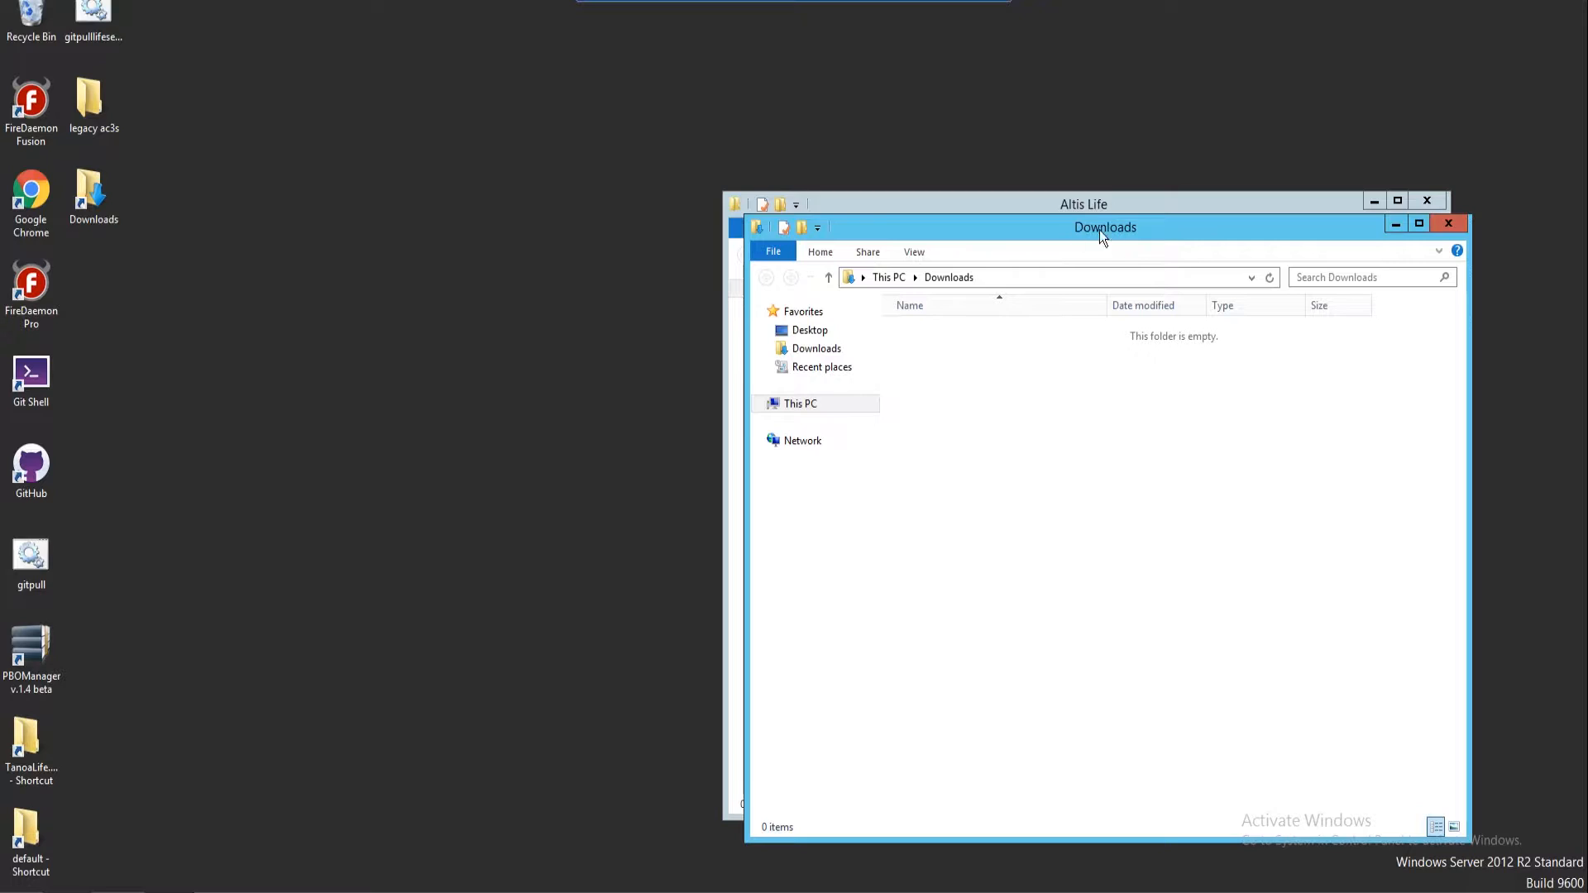
drag(1109, 230, 382, 200)
click(91, 319)
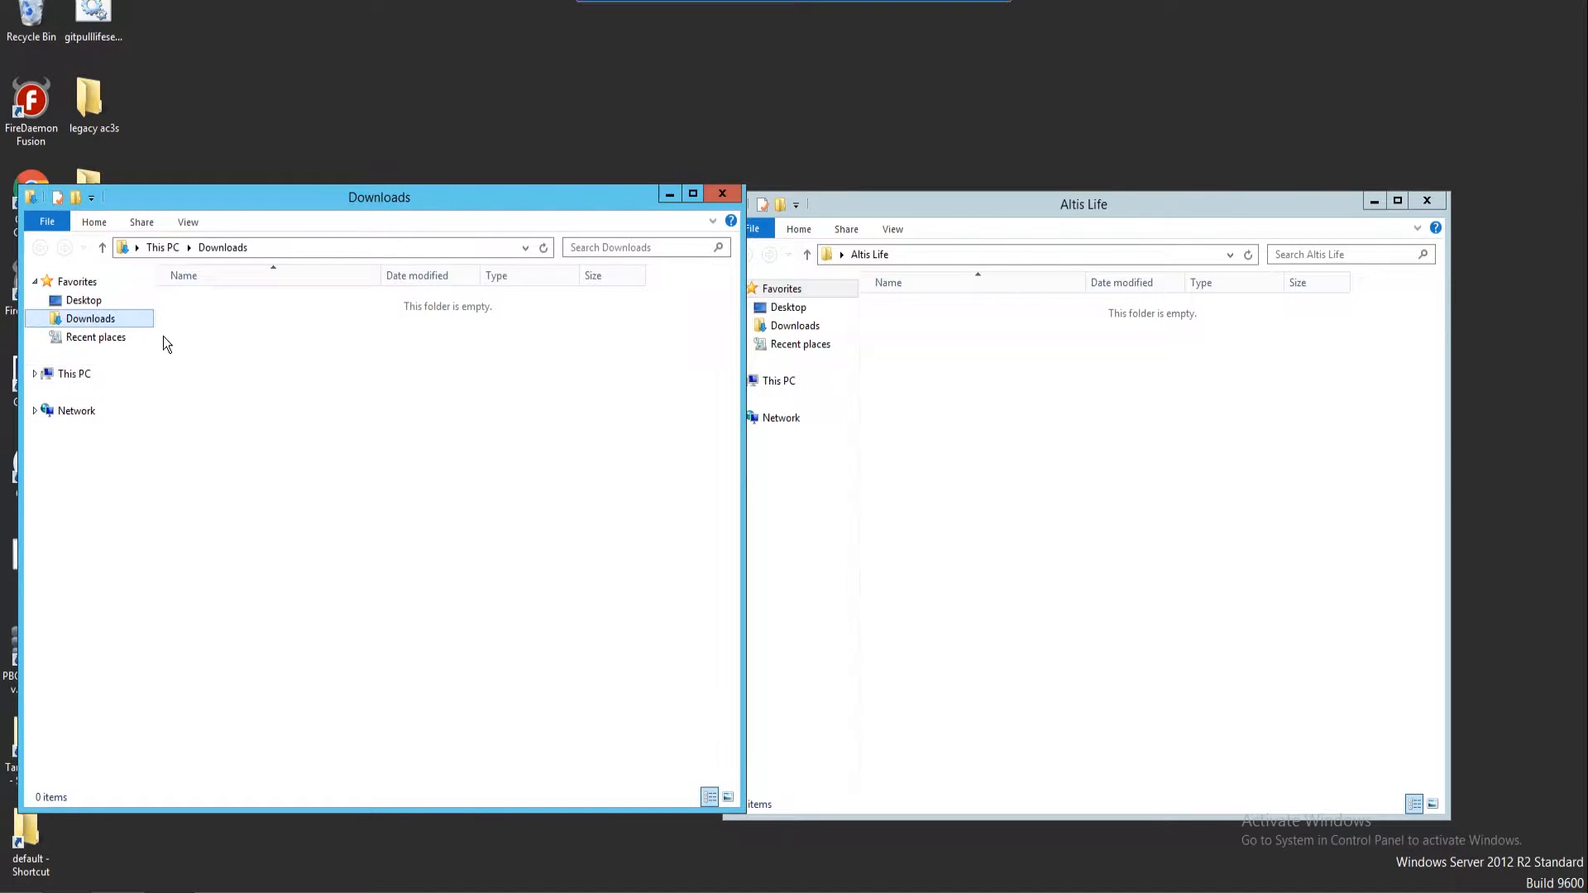
click(72, 377)
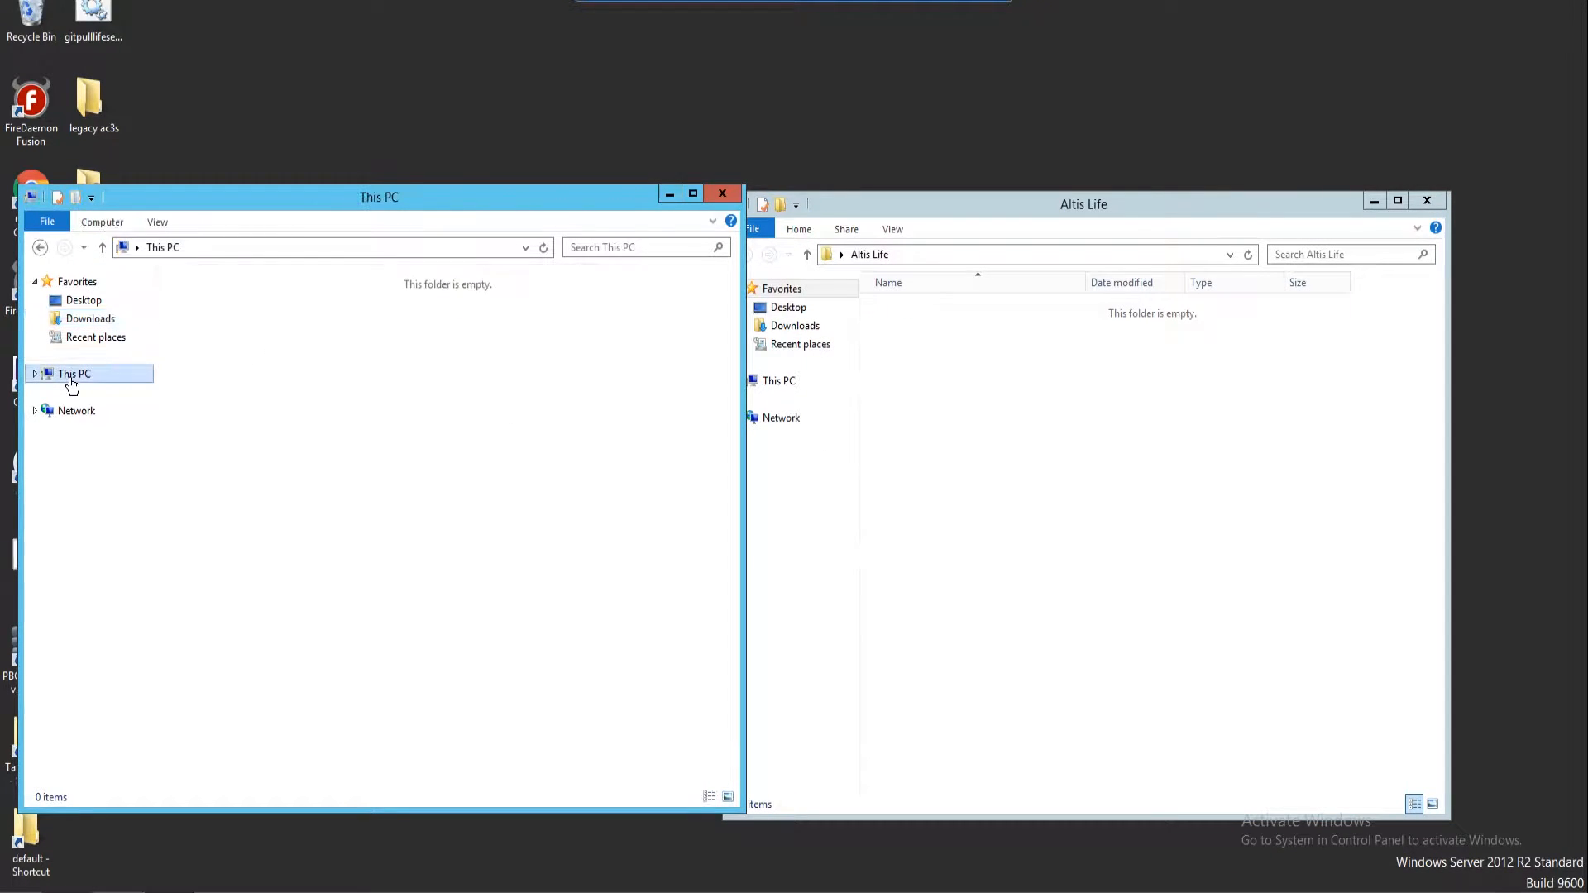
double_click(451, 499)
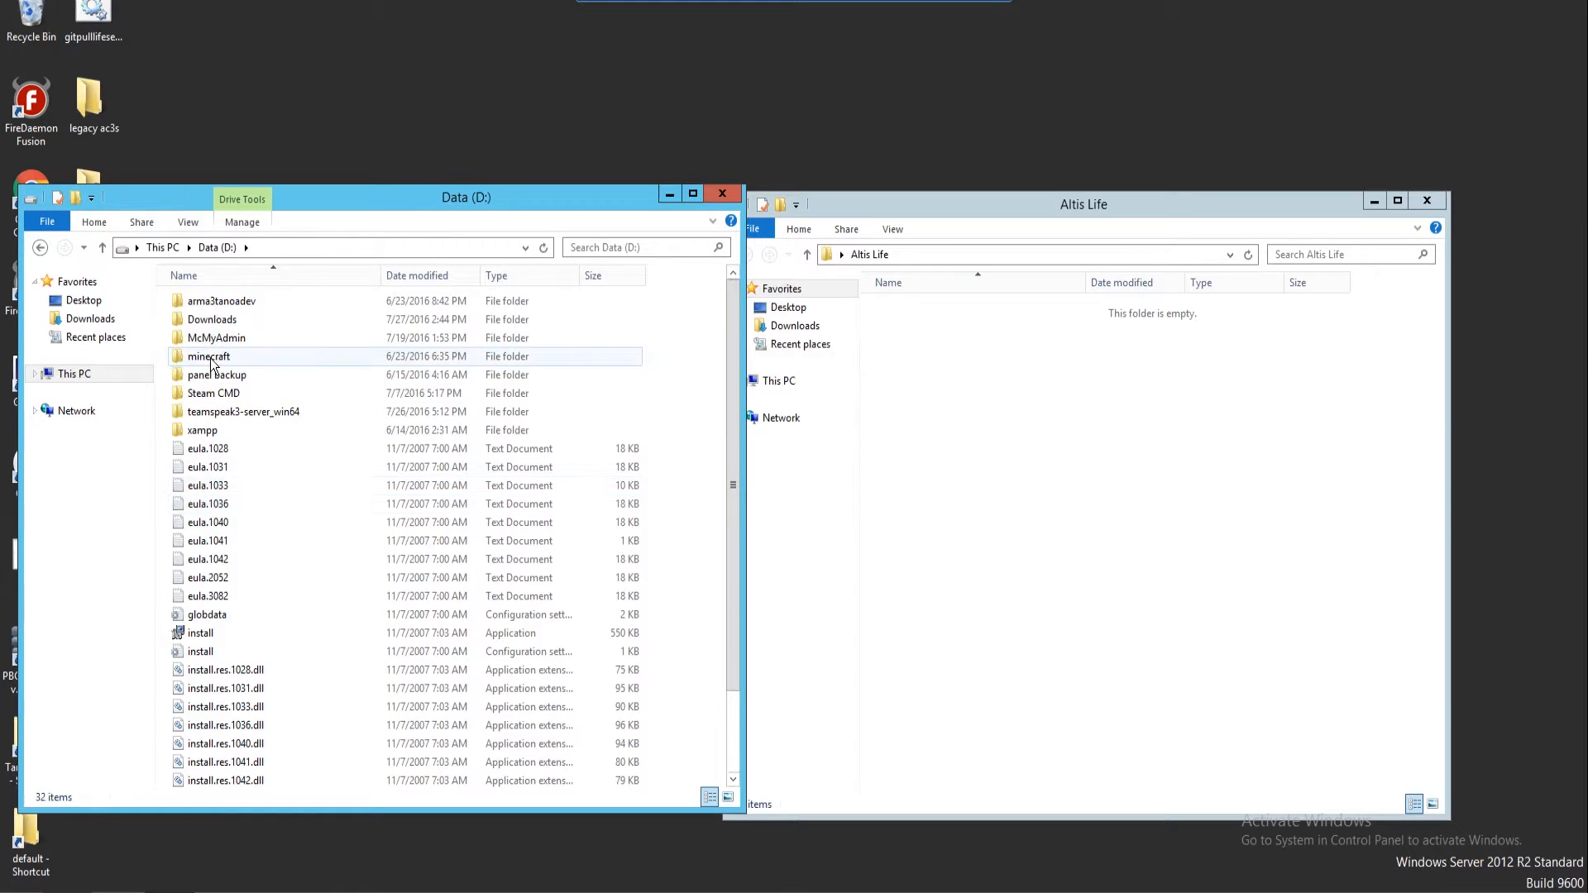
double_click(251, 320)
drag(428, 199, 420, 193)
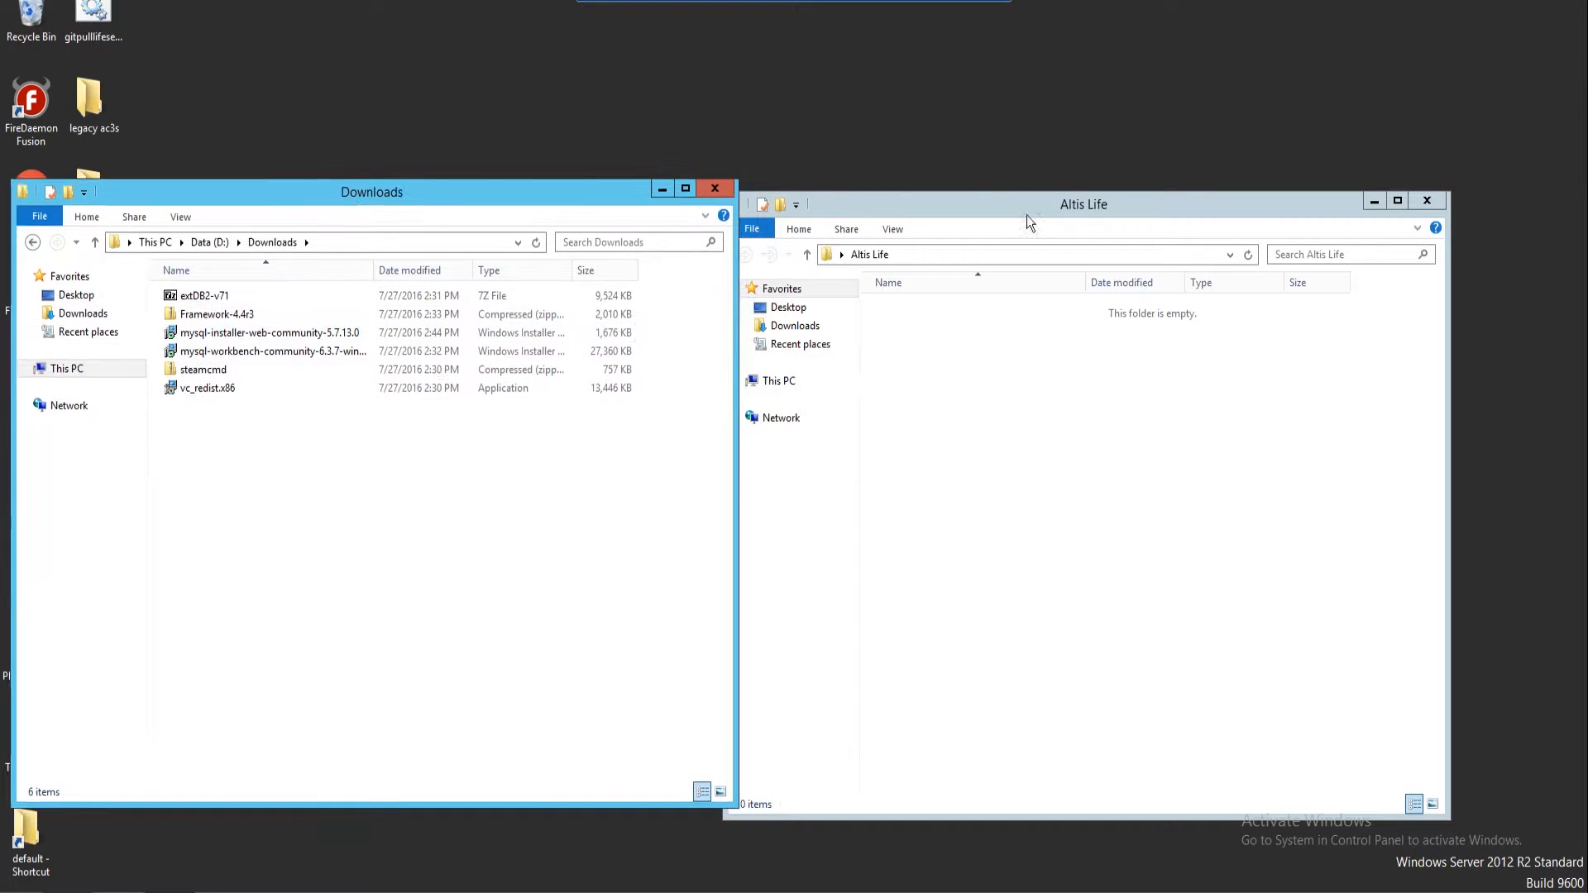
drag(1055, 200, 1075, 196)
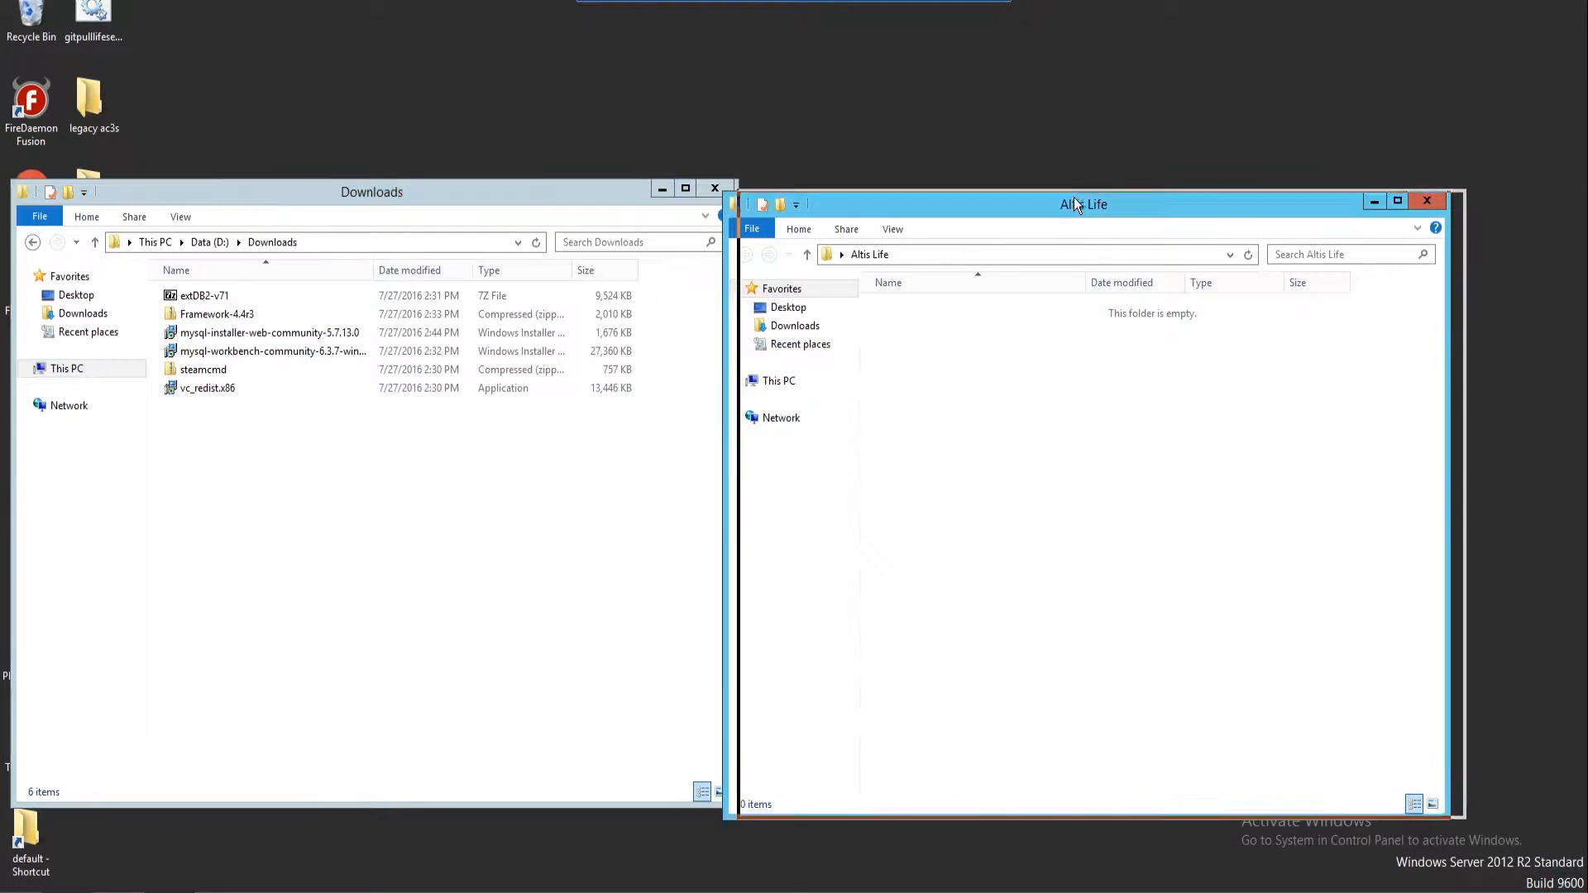
Copy steamcmd out of the steamcmd zip into the Altis Life folder
double_click(222, 369)
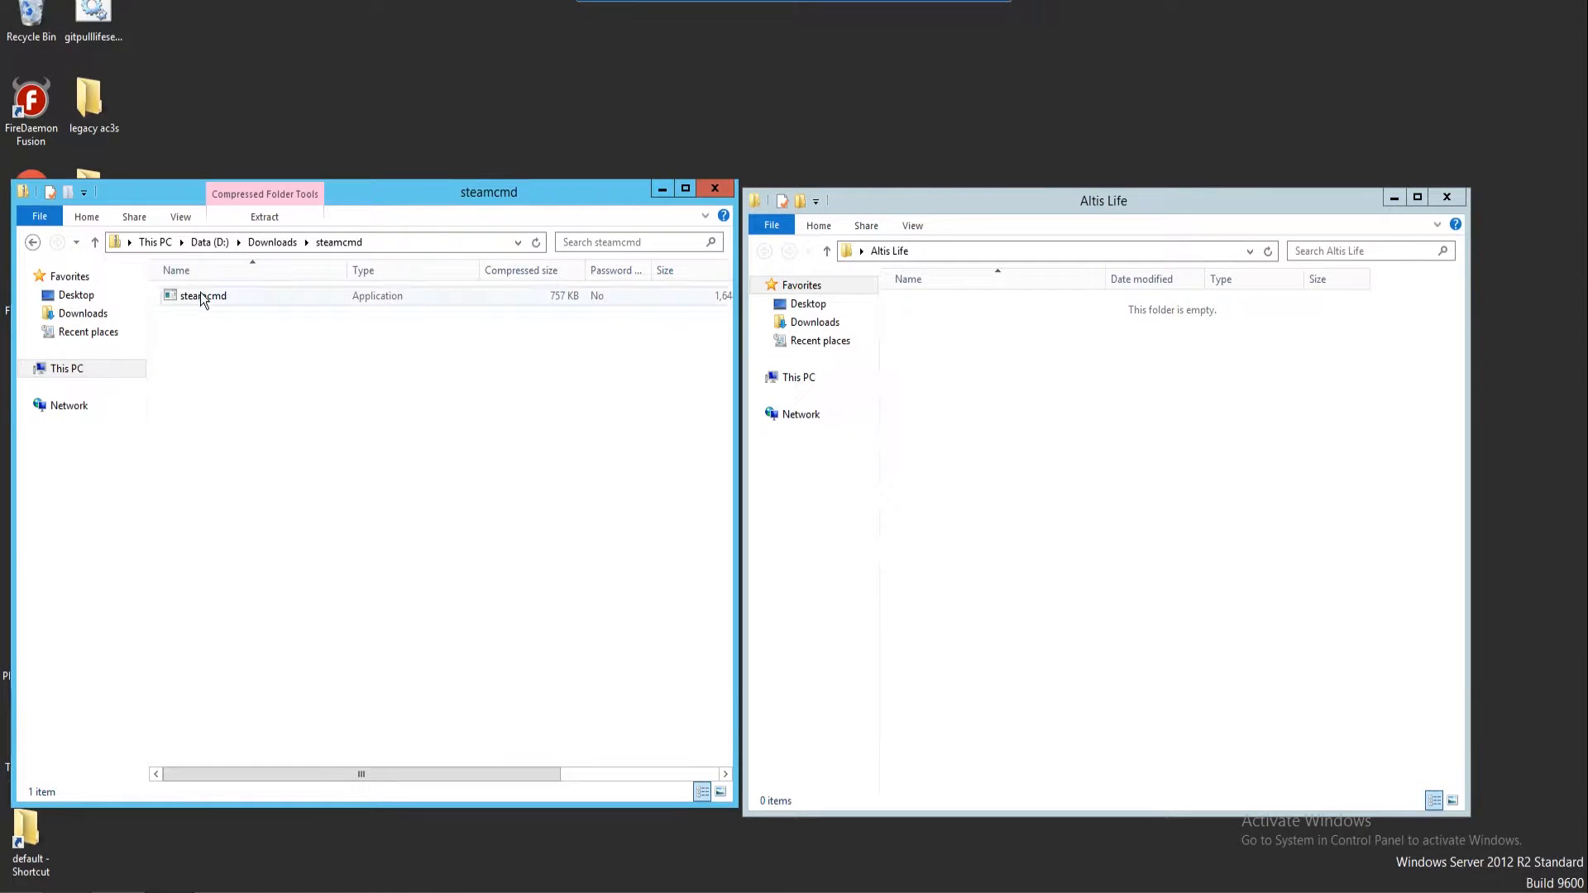
click(200, 291)
drag(1043, 432, 1044, 432)
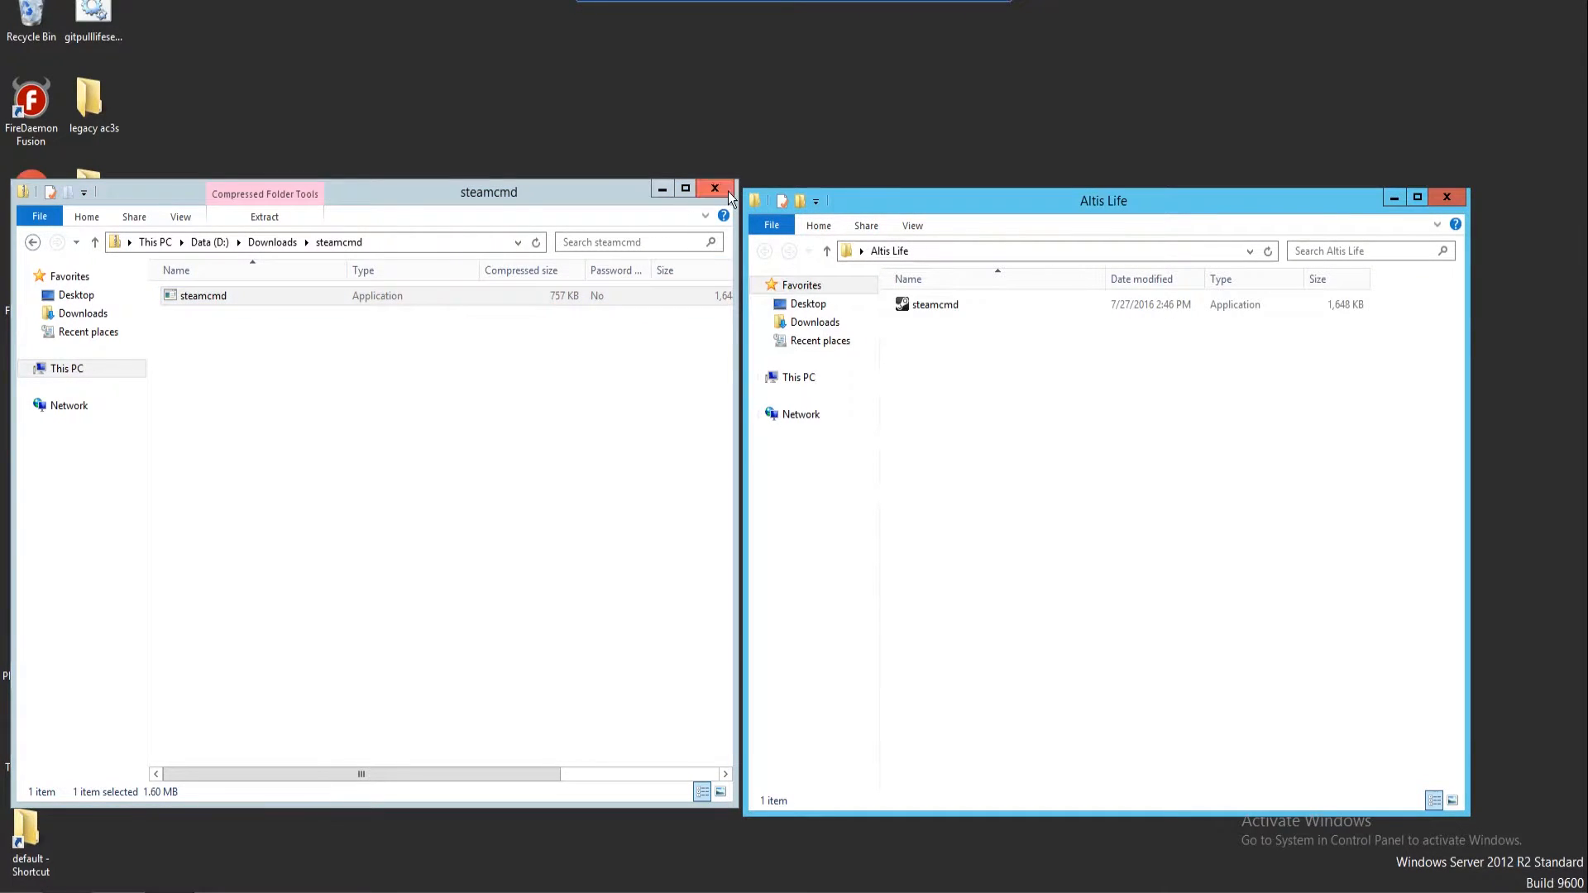
click(32, 241)
Run steamcmd.exe from Altis Life past the security warning and bring its console forward
double_click(935, 304)
click(850, 456)
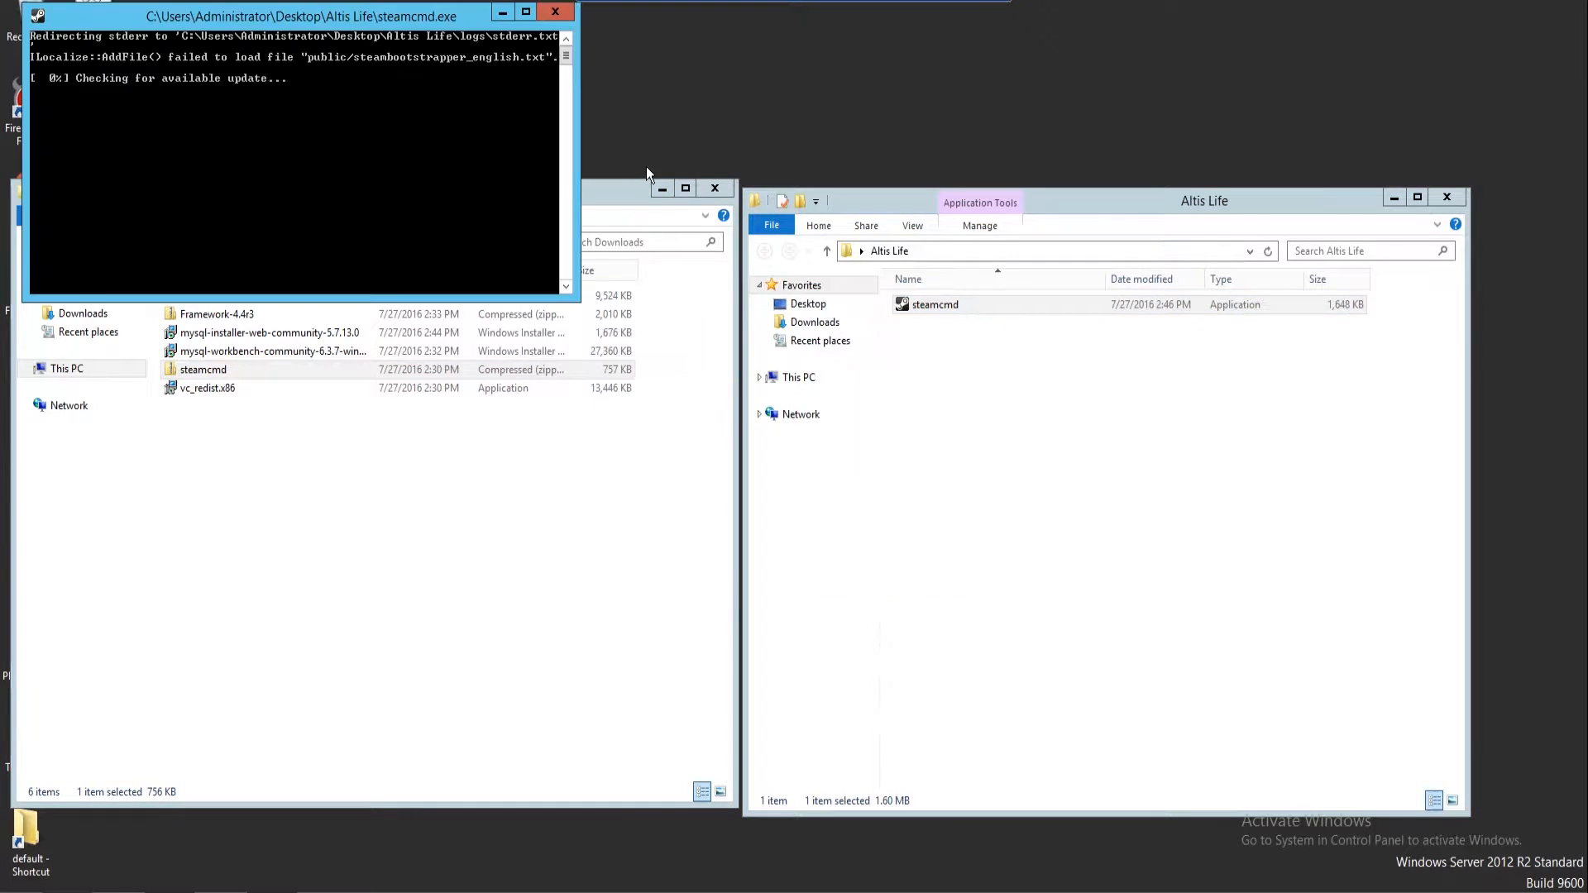
click(663, 188)
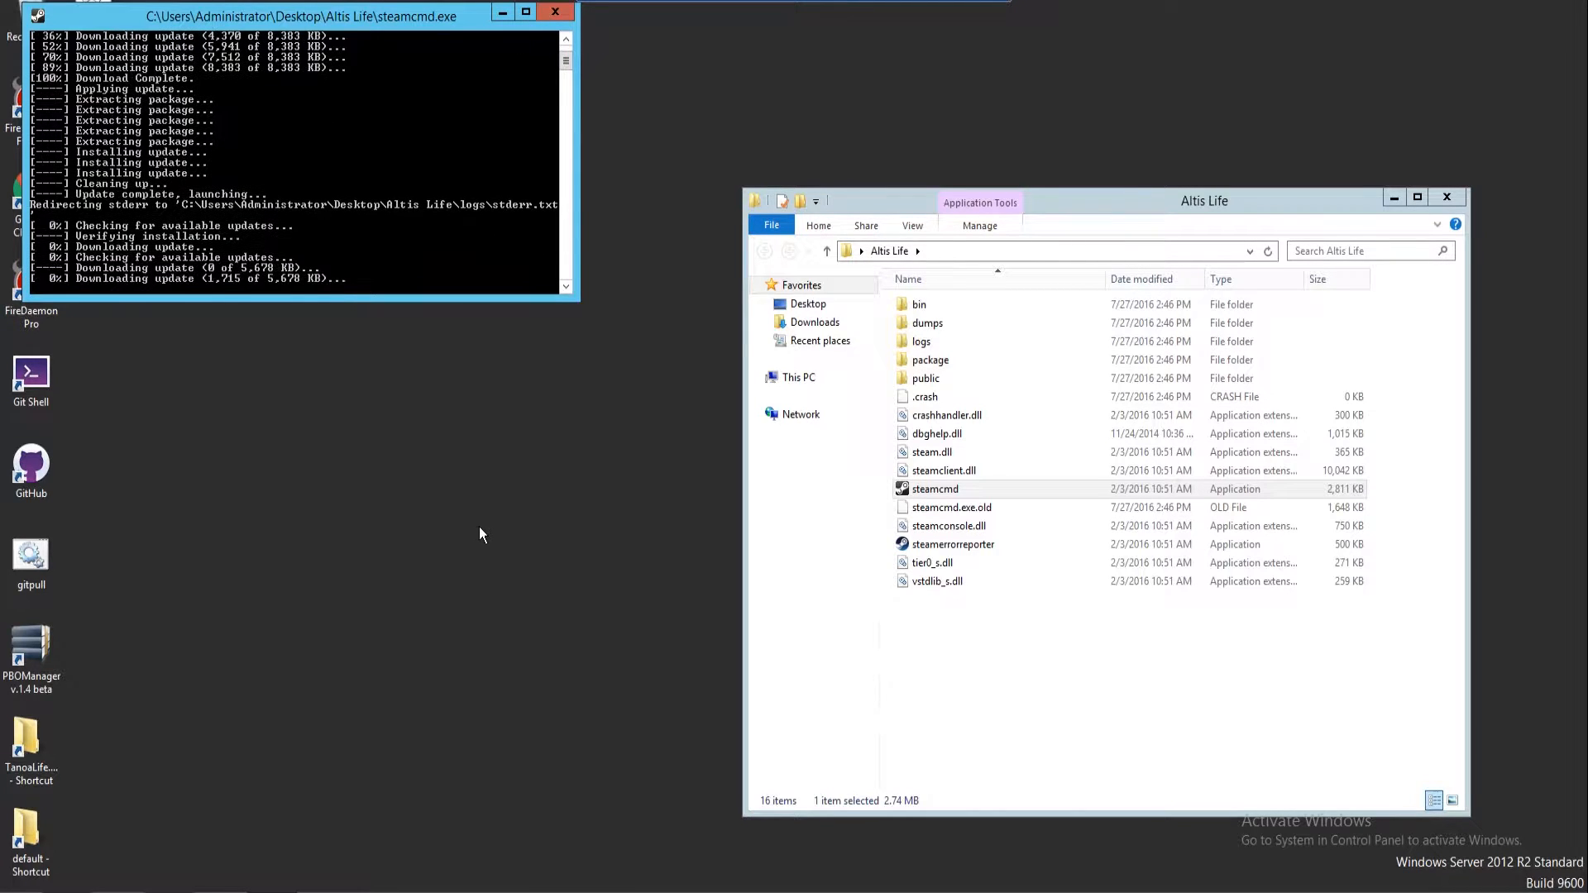
click(232, 883)
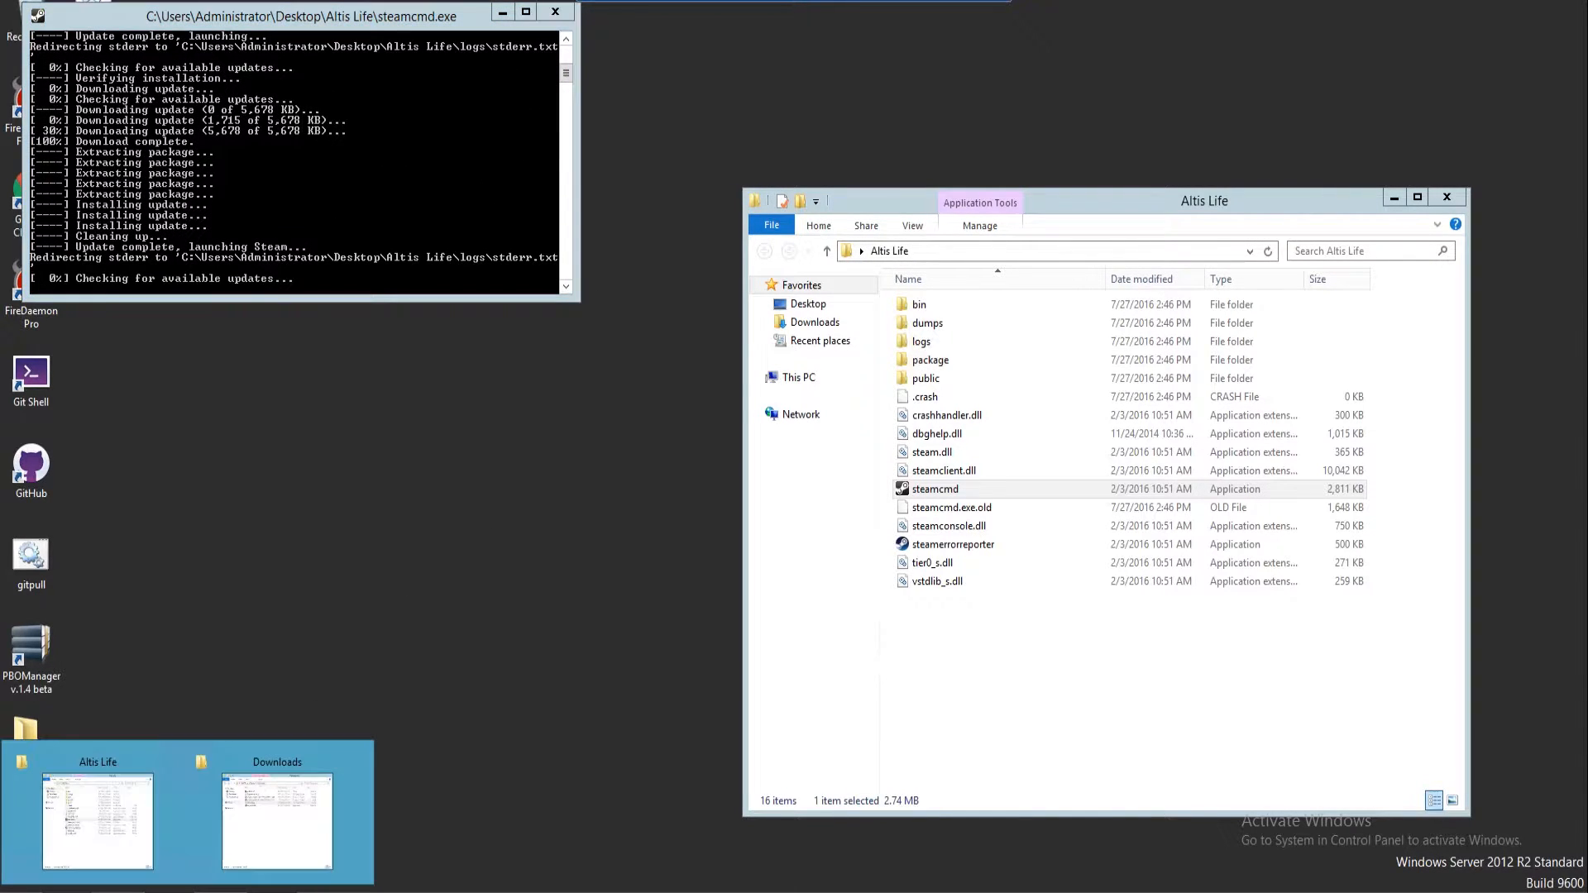
click(392, 208)
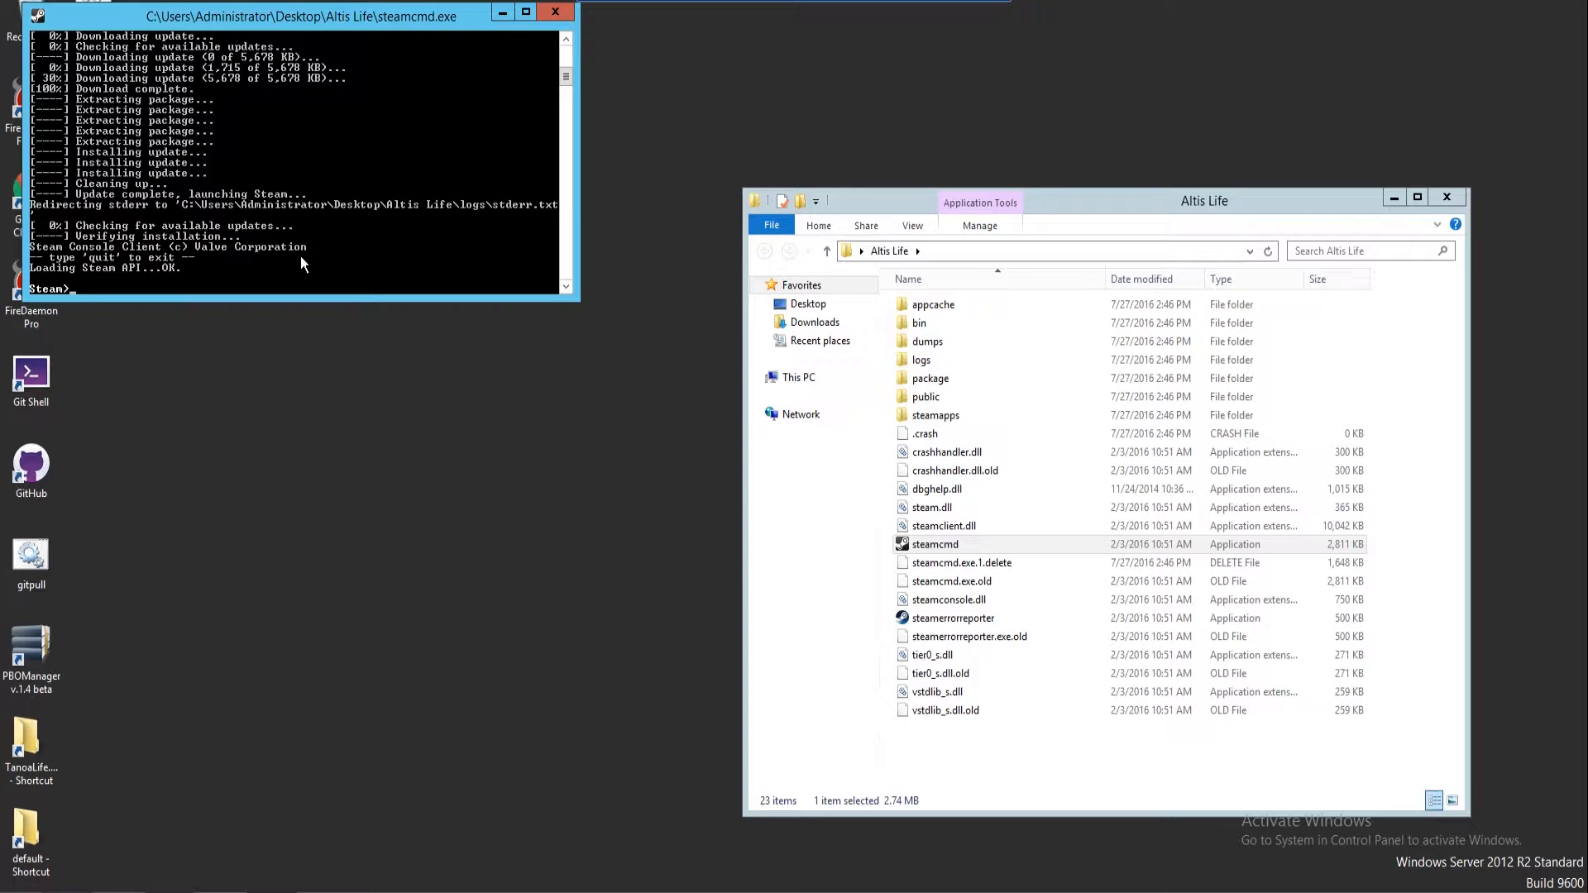
Log in with the Steam account username and run app_update 233780 for the Arma 3 server
text(logi)
text(n )
text(dasdasdsa)
key(BackSpace)
key(BackSpace)
key(BackSpace)
key(BackSpace)
key(BackSpace)
key(BackSpace)
key(BackSpace)
key(BackSpace)
key(BackSpace)
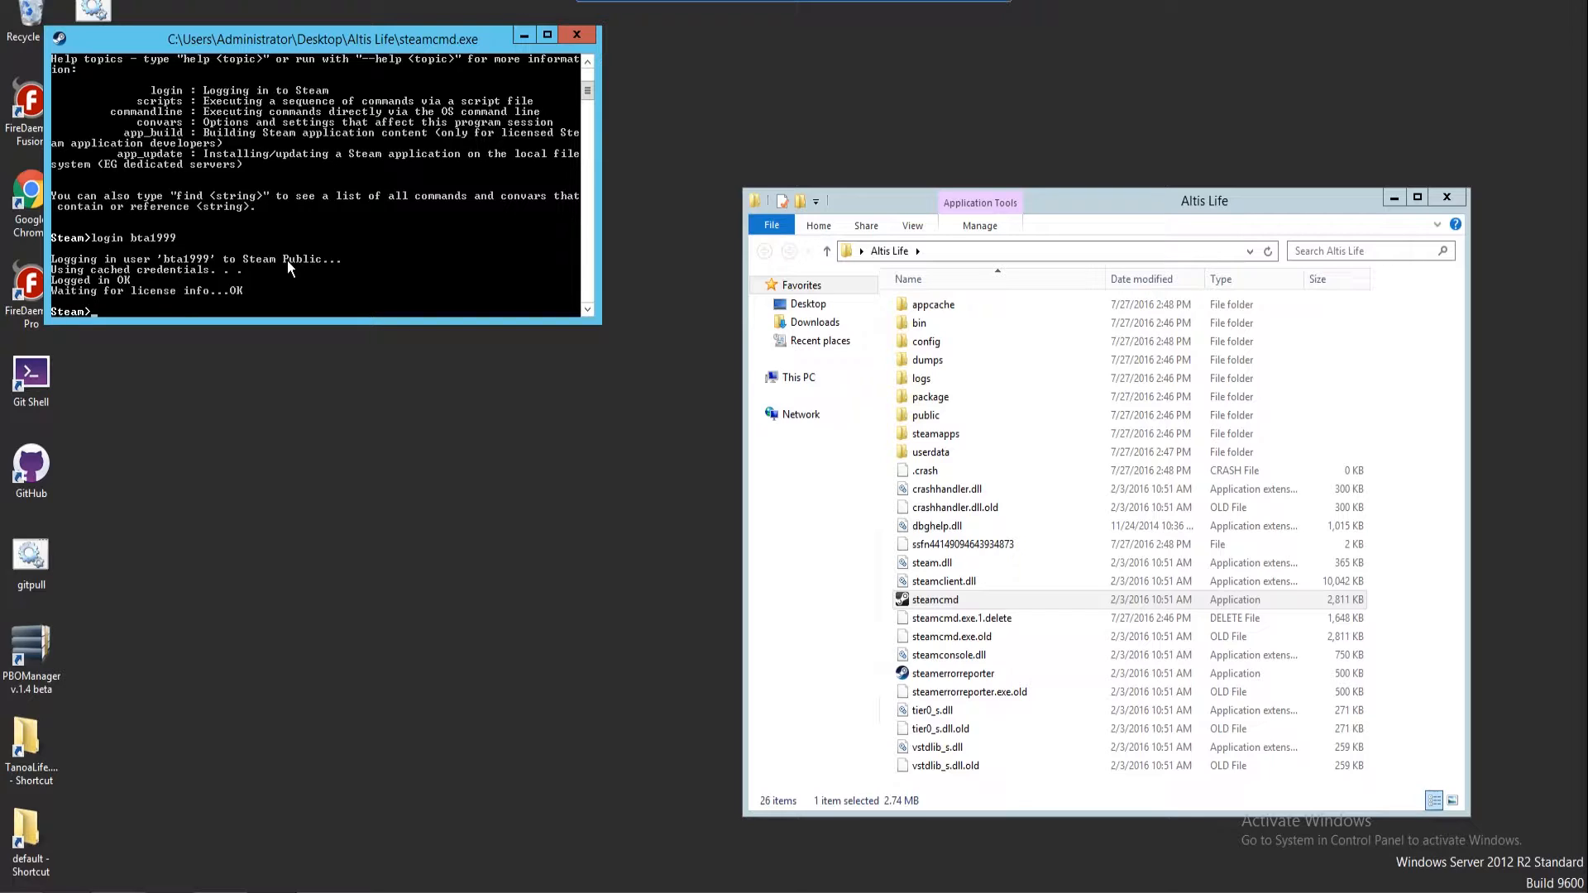
text(app_update 233780)
key(Return)
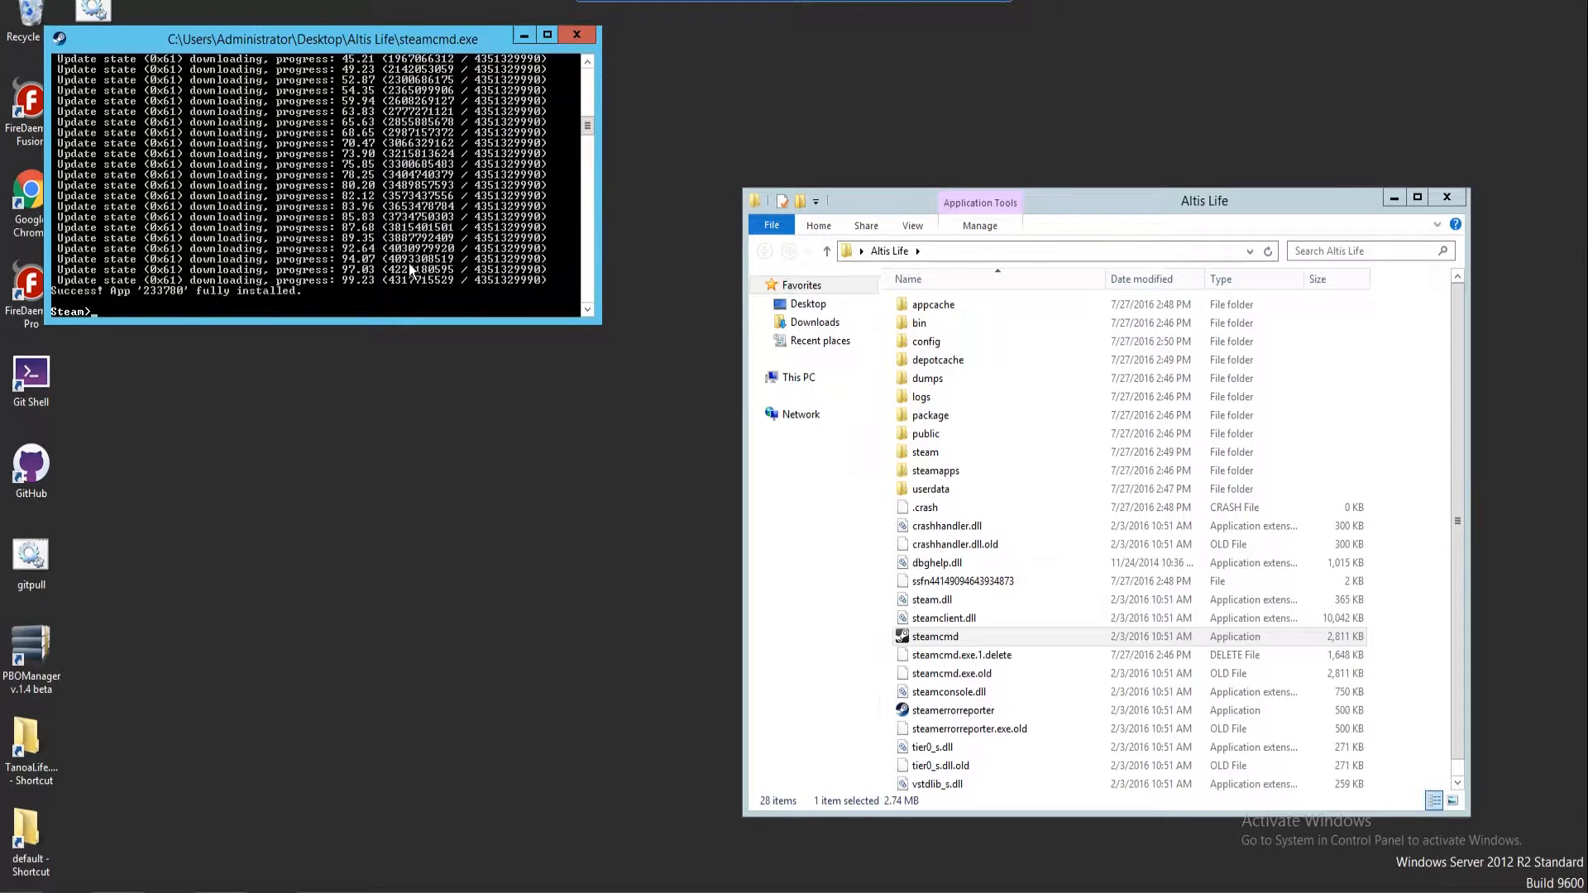
Open steamapps > common > Arma 3 Server in the Altis Life folder
double_click(944, 469)
double_click(920, 306)
click(920, 306)
double_click(920, 306)
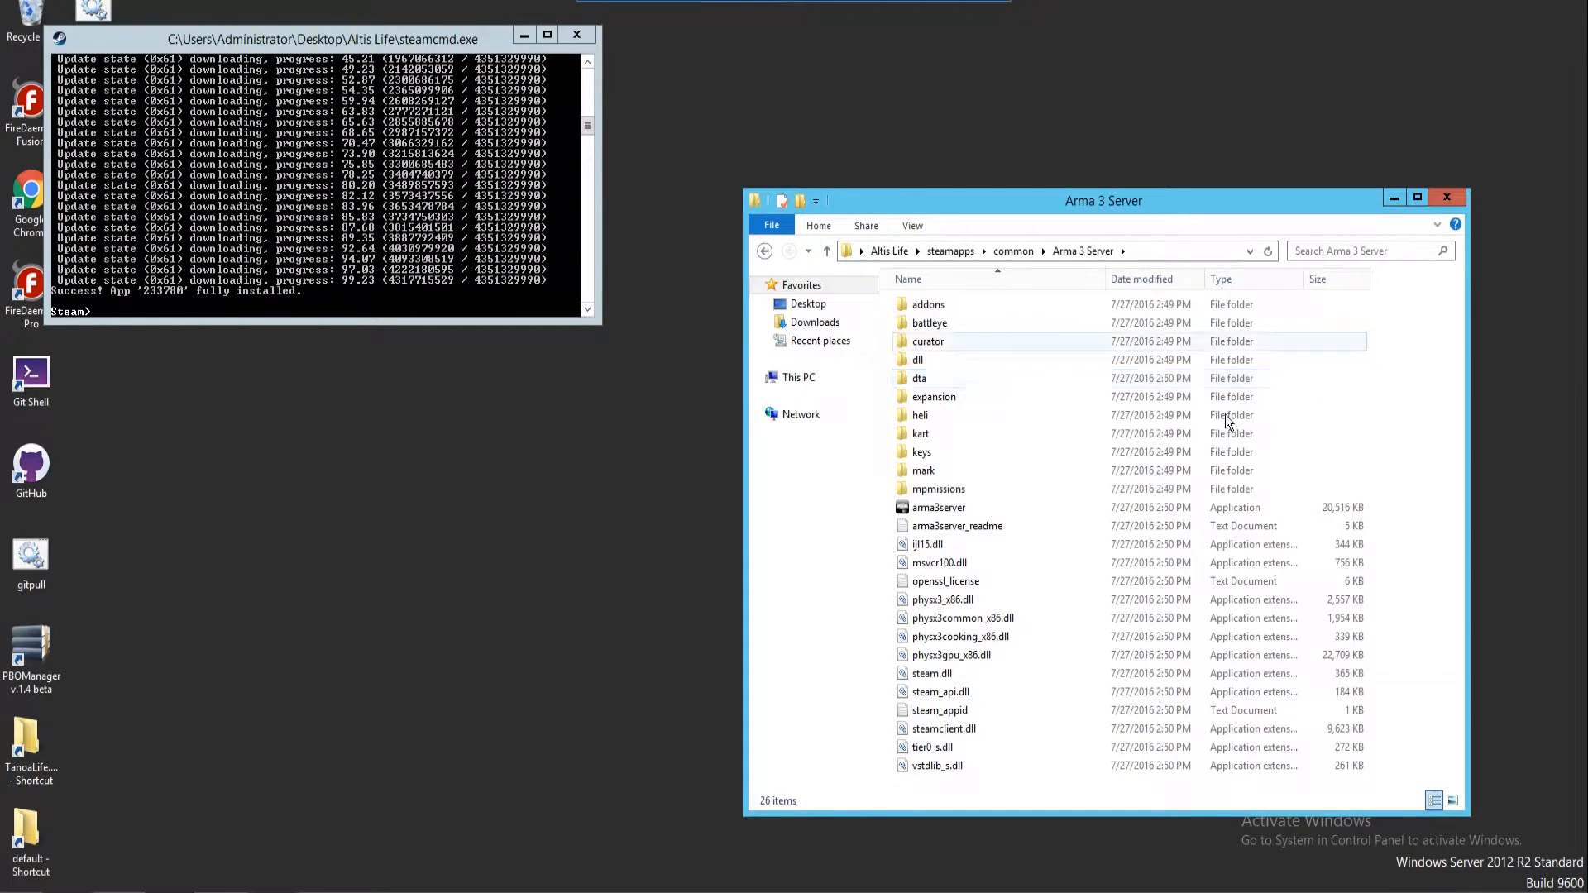
Exit the steamcmd console with the quit command
click(441, 184)
text(quit)
key(Return)
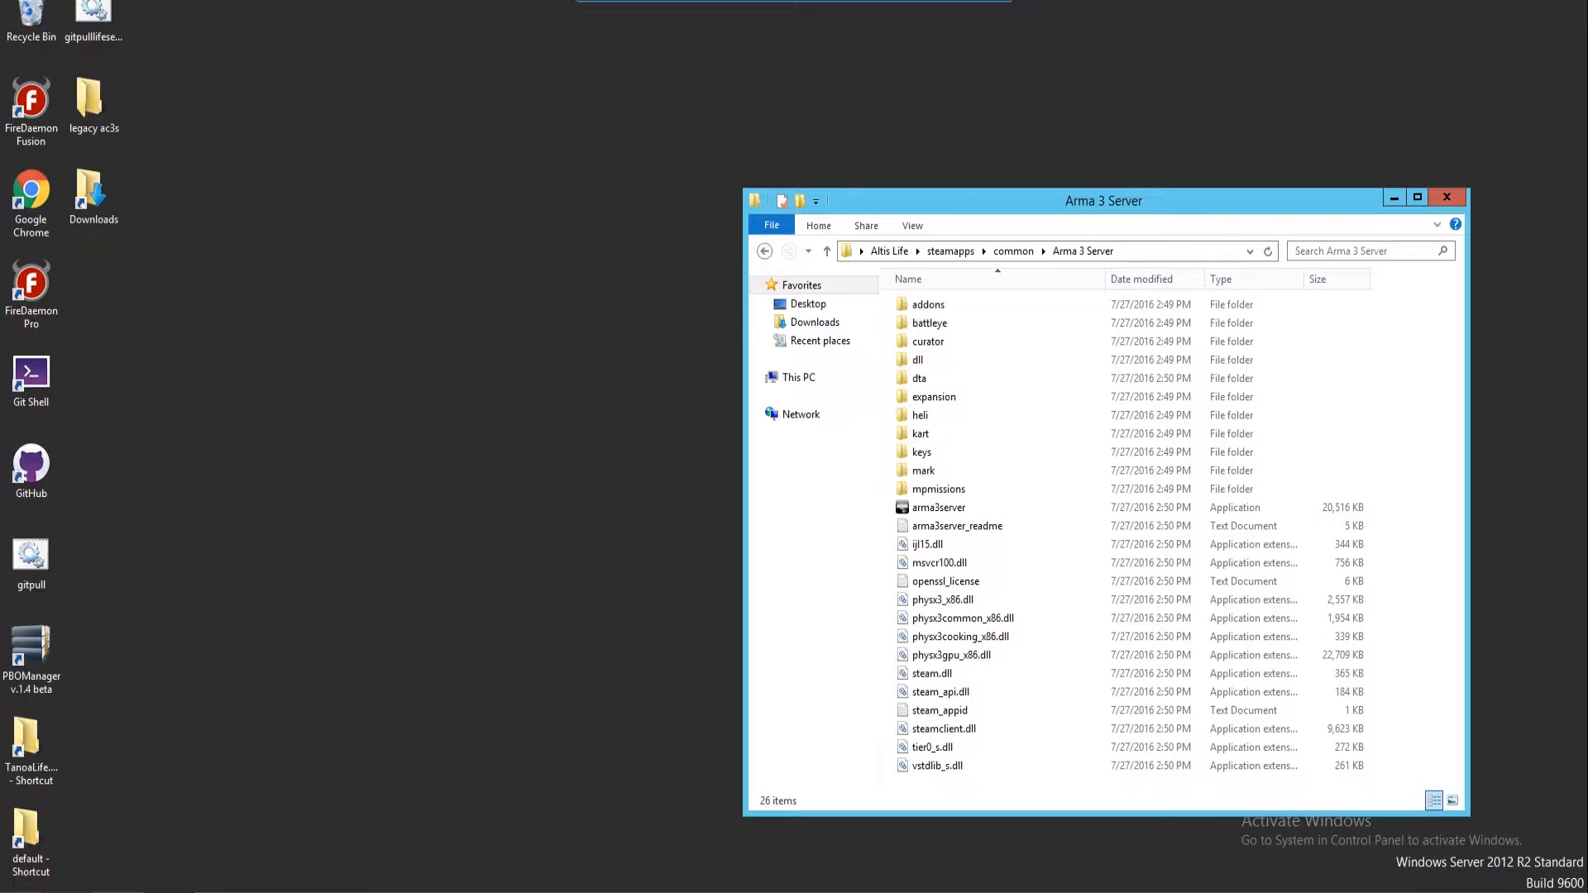
Restore the Downloads window from the taskbar and clear the zip selection
click(172, 892)
click(278, 815)
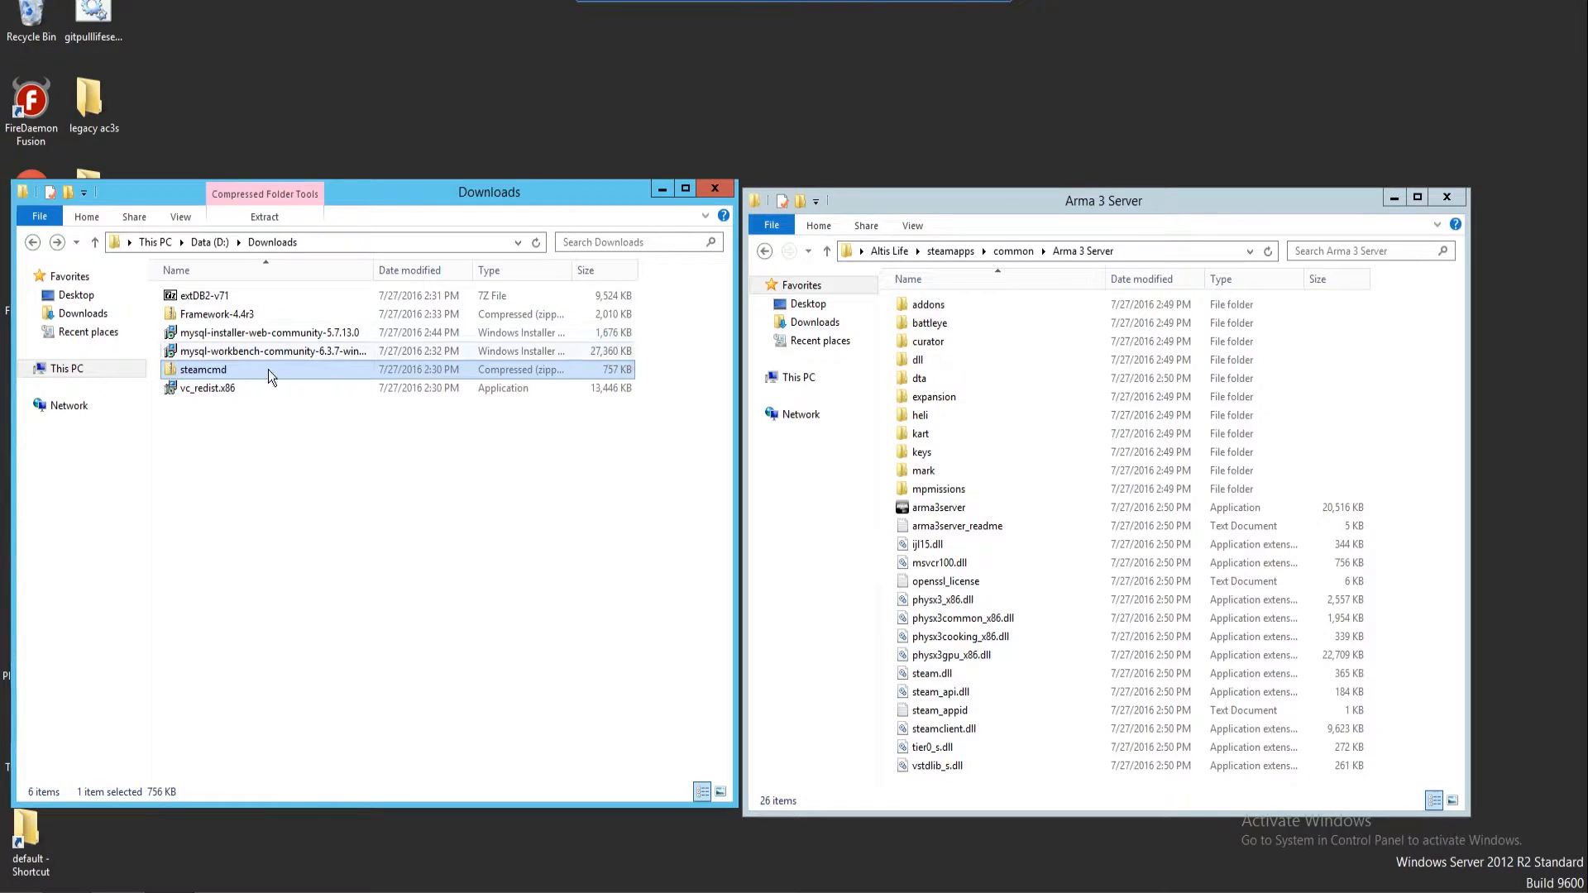
click(290, 432)
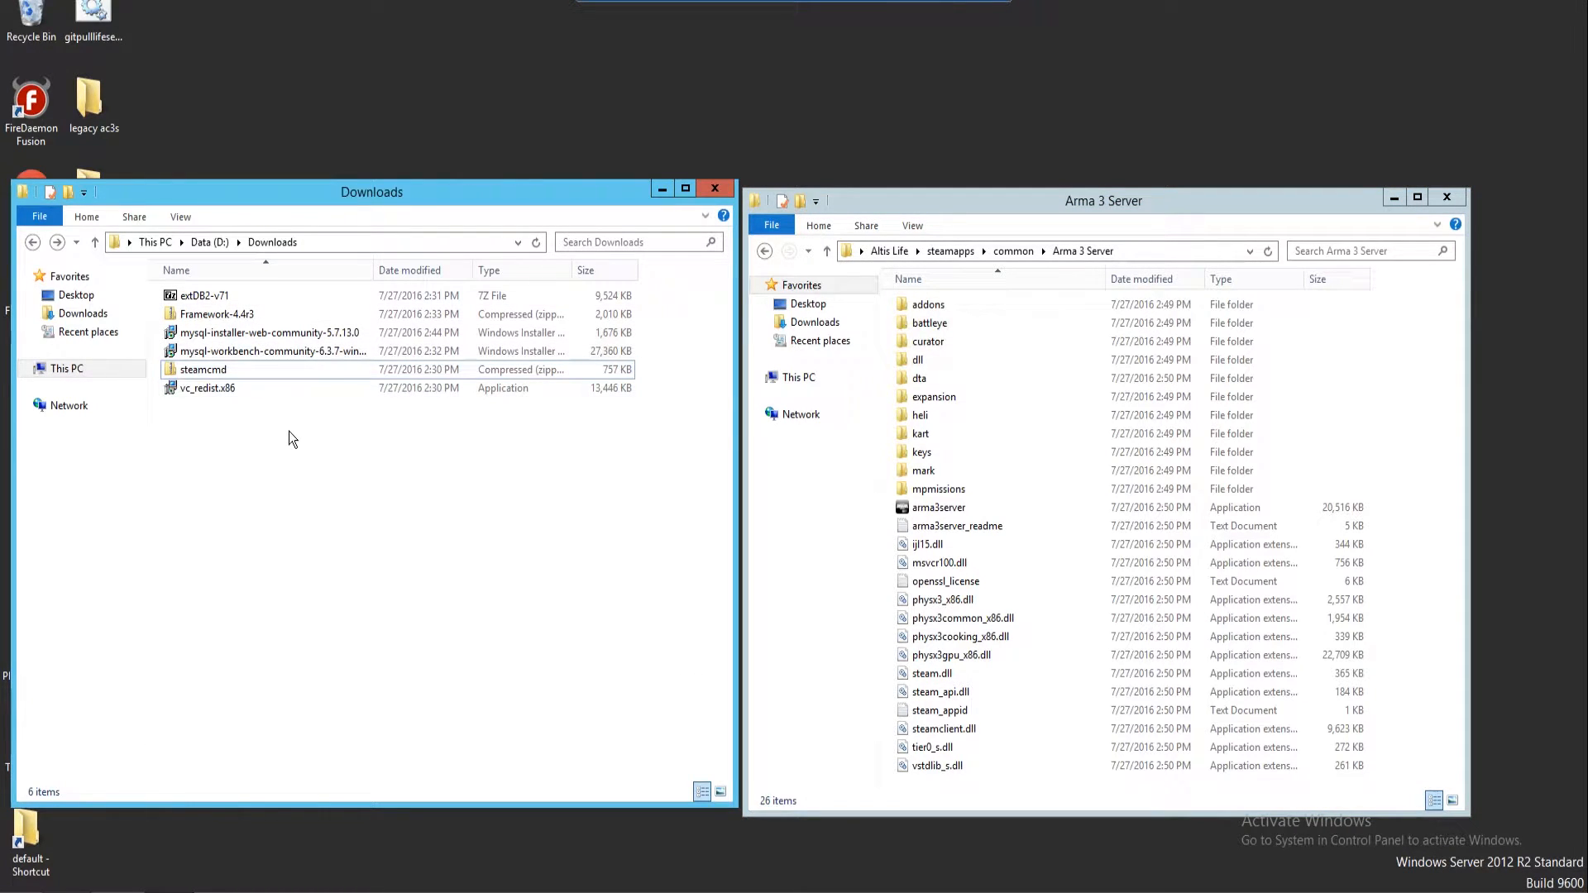
double_click(255, 389)
click(902, 461)
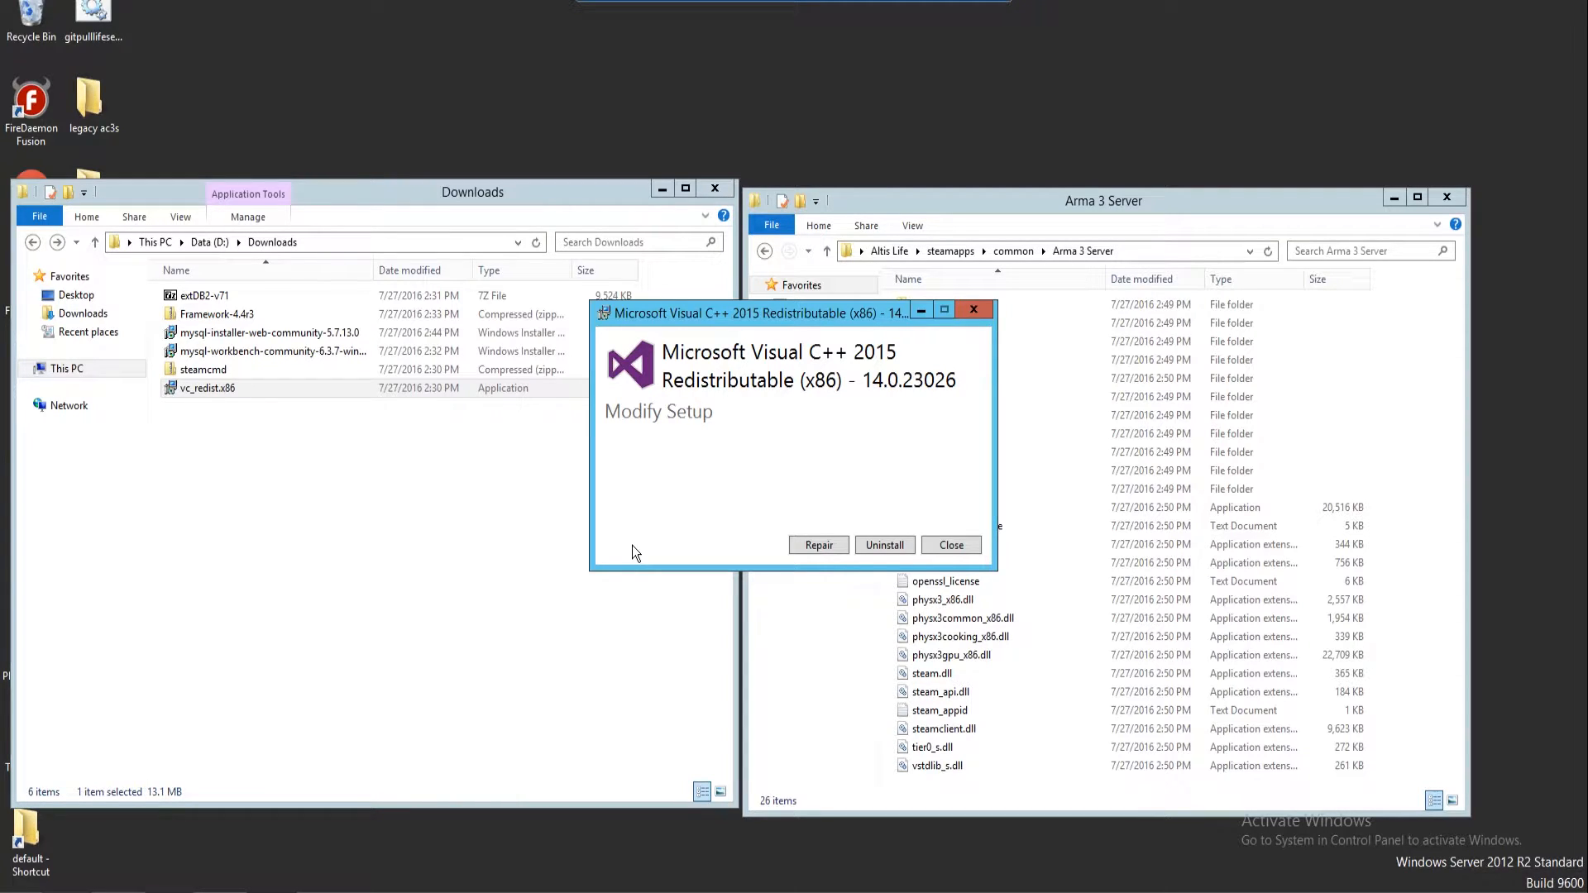
click(223, 298)
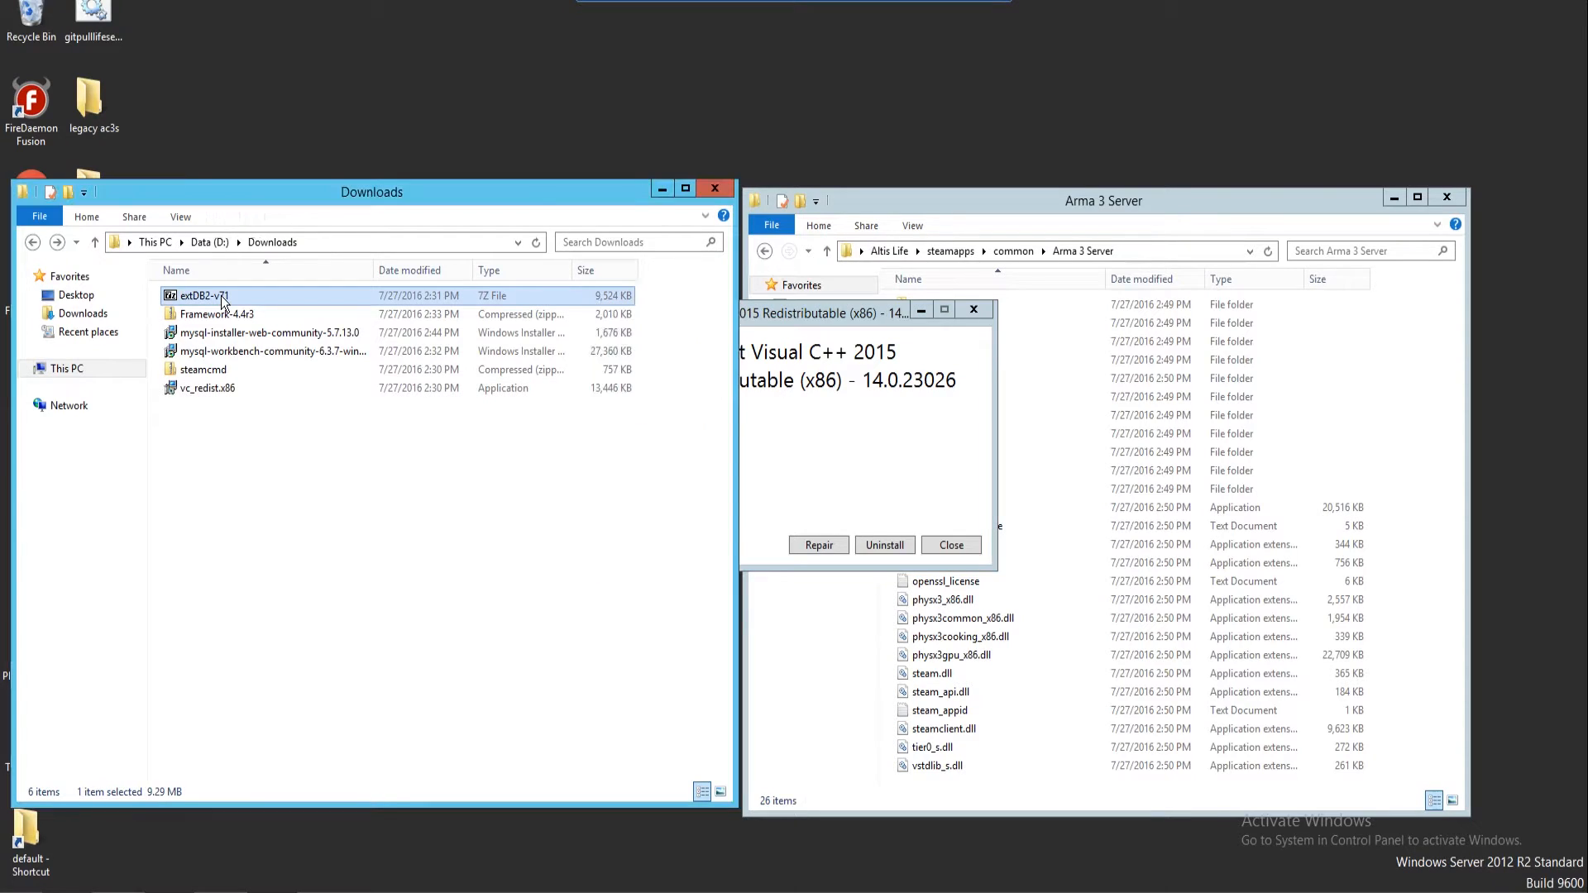
click(877, 450)
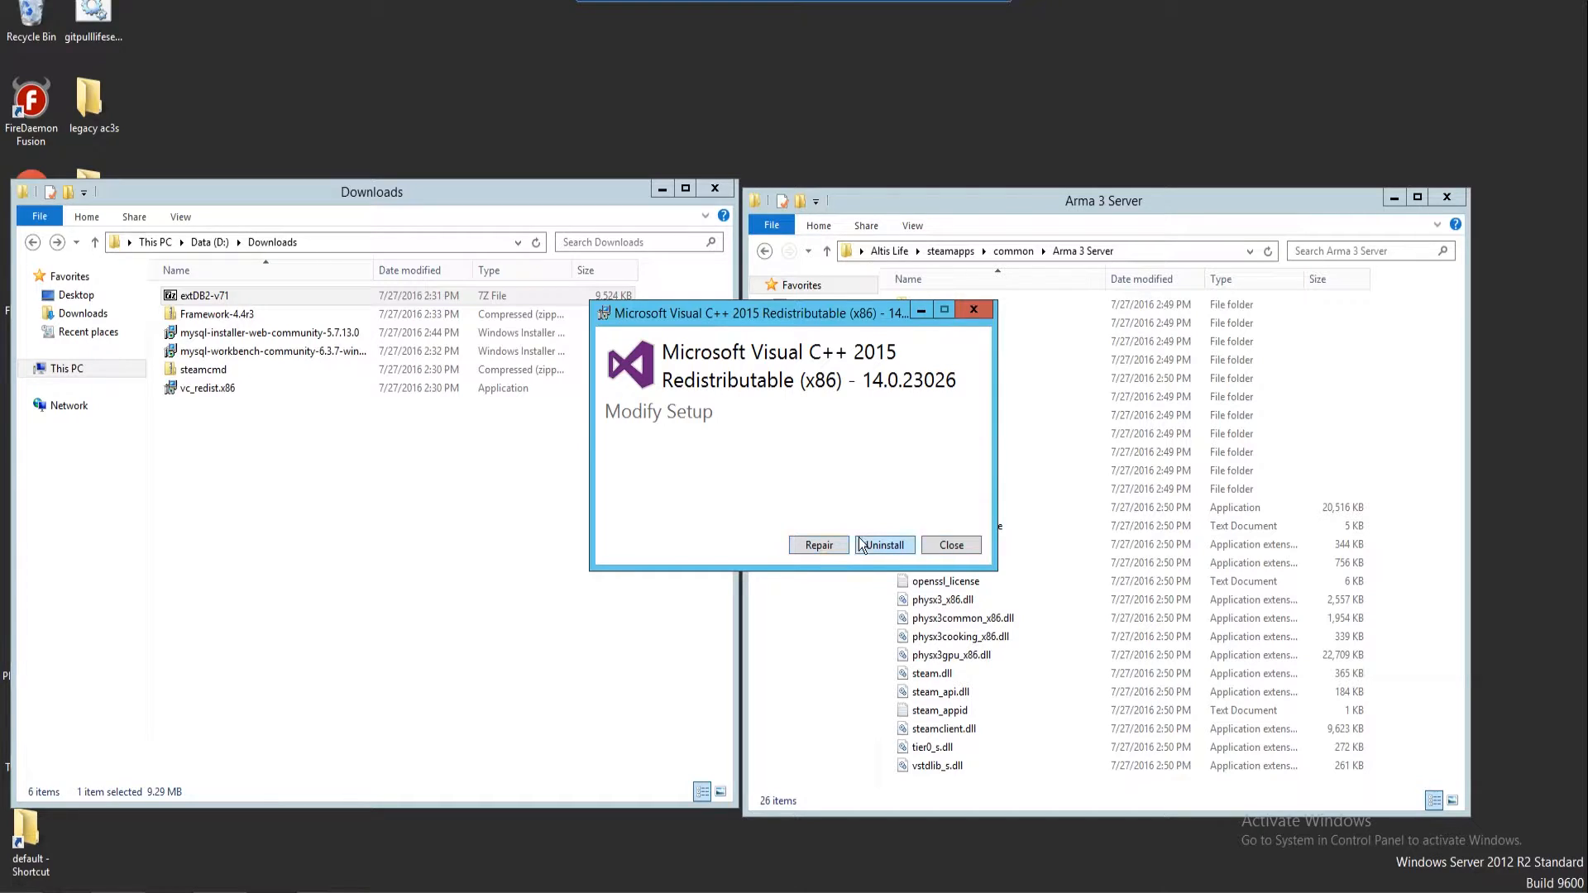
click(975, 312)
click(856, 506)
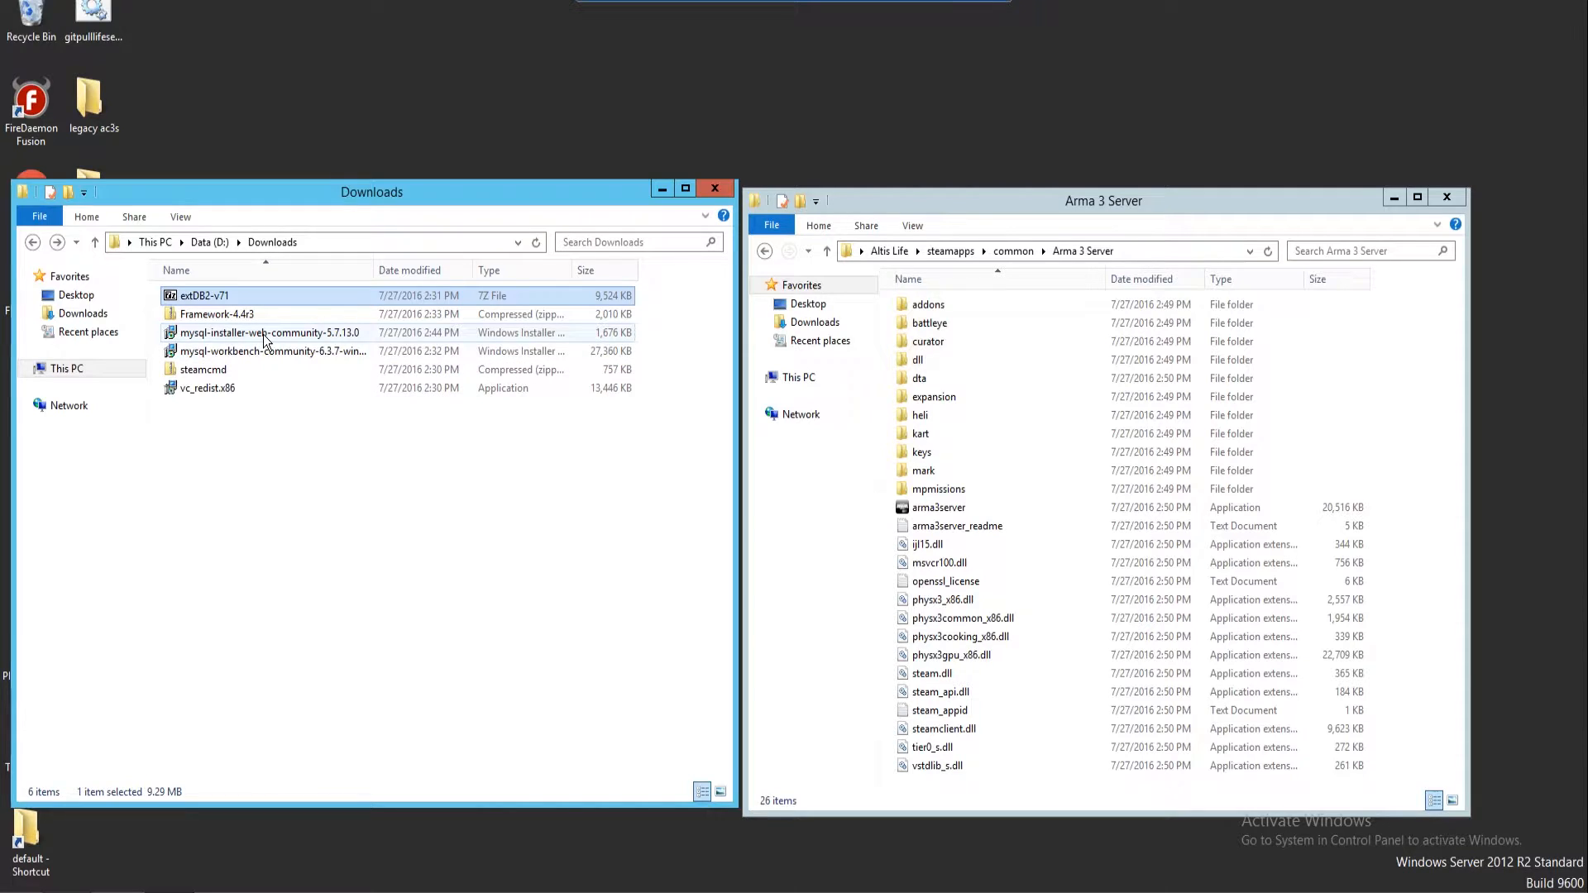
double_click(263, 335)
Launch the MySQL installer, accept the license terms, and pick the Custom setup type
click(862, 468)
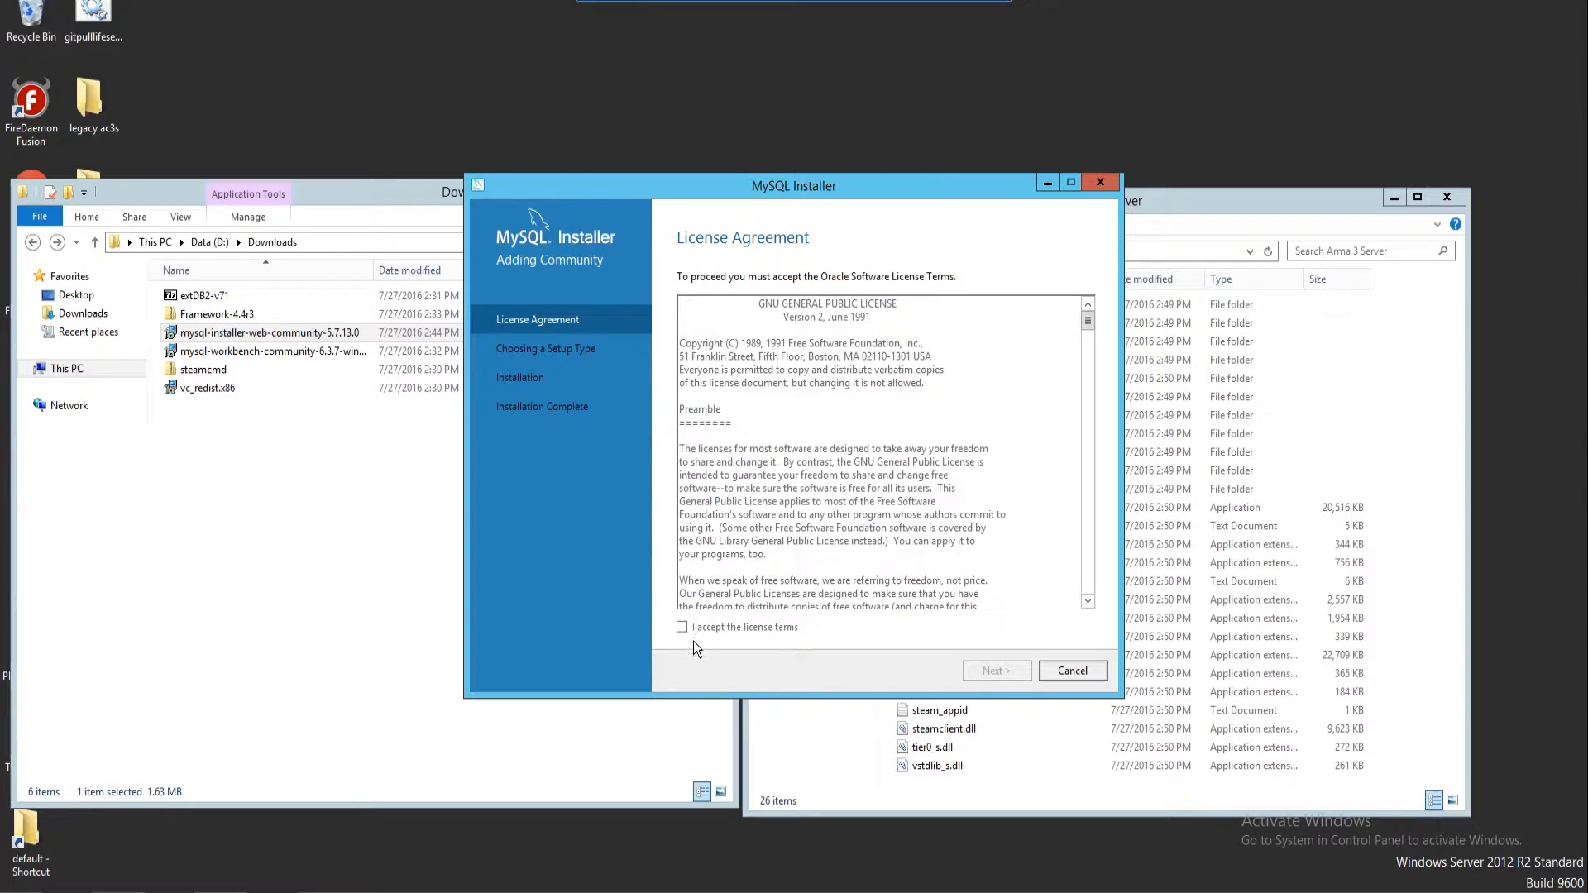
click(682, 629)
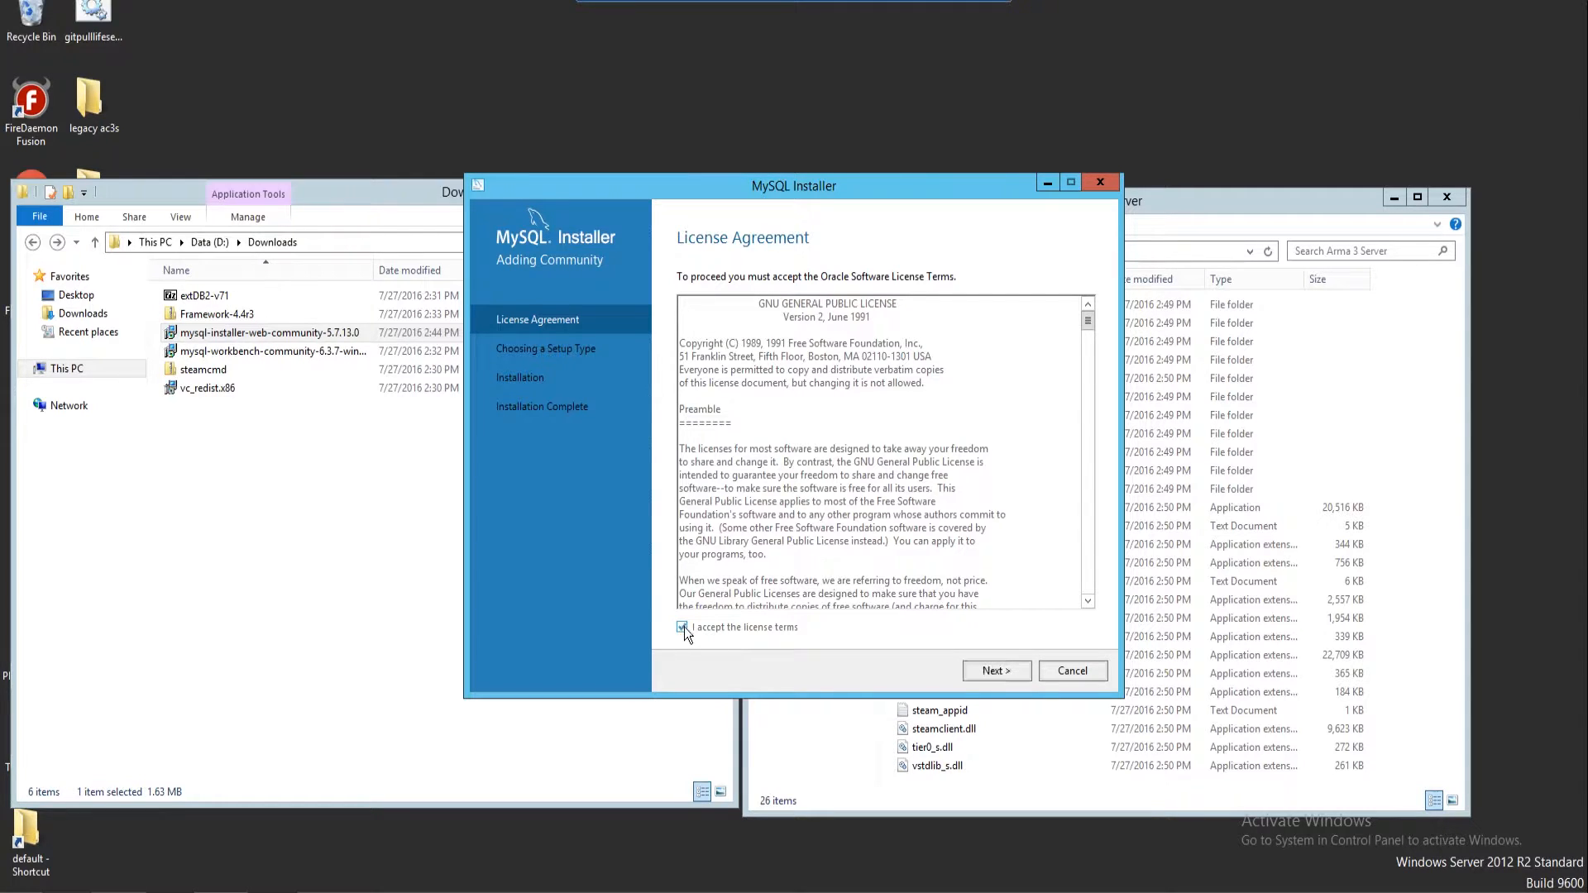
click(993, 672)
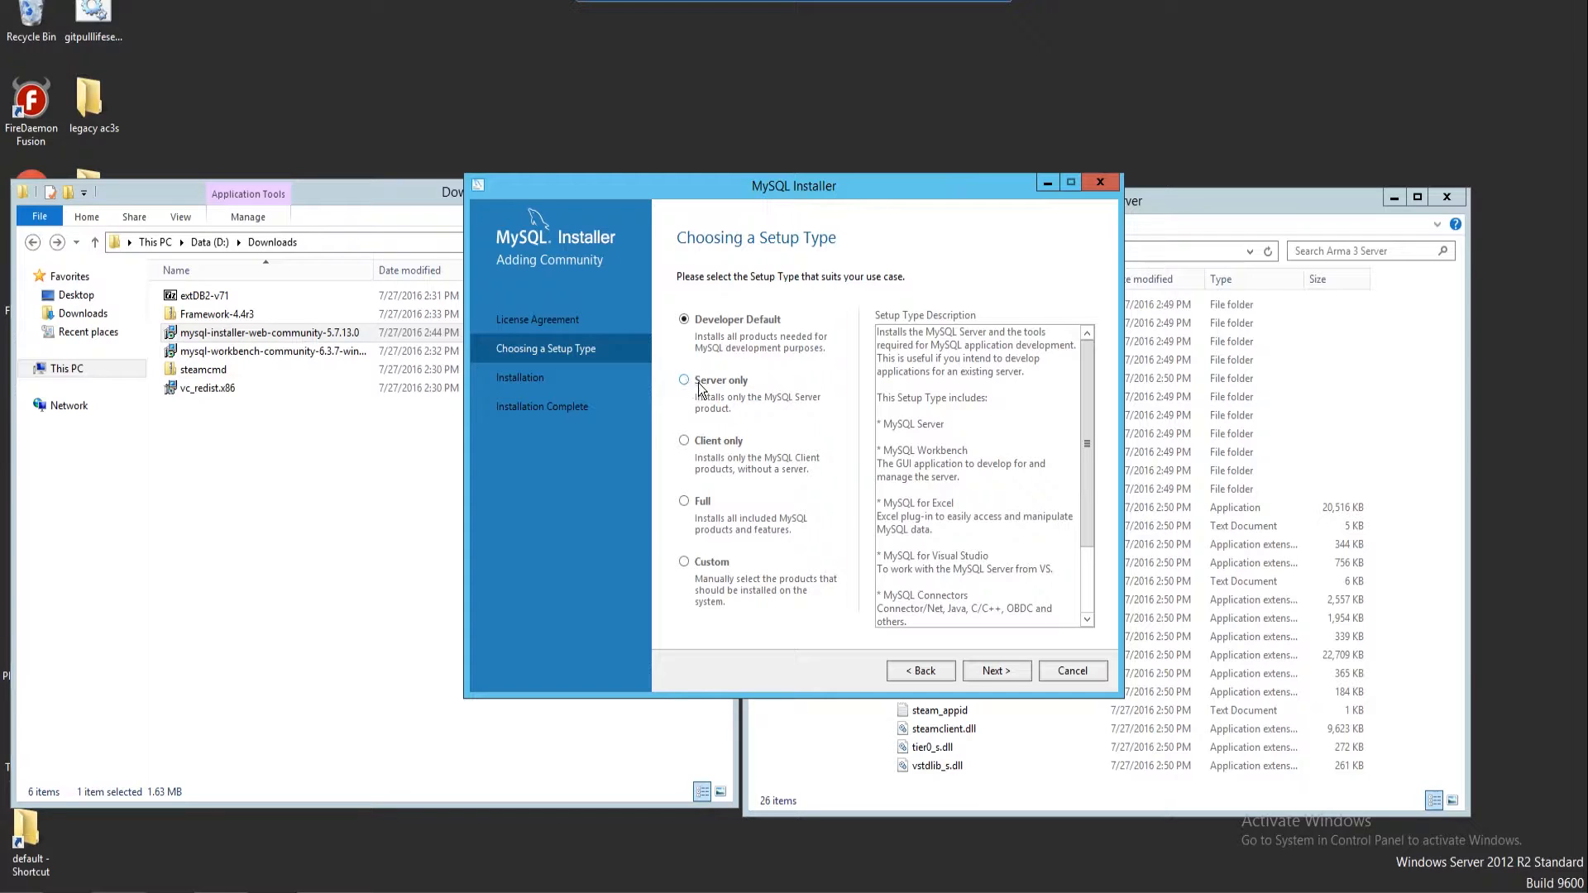
click(684, 562)
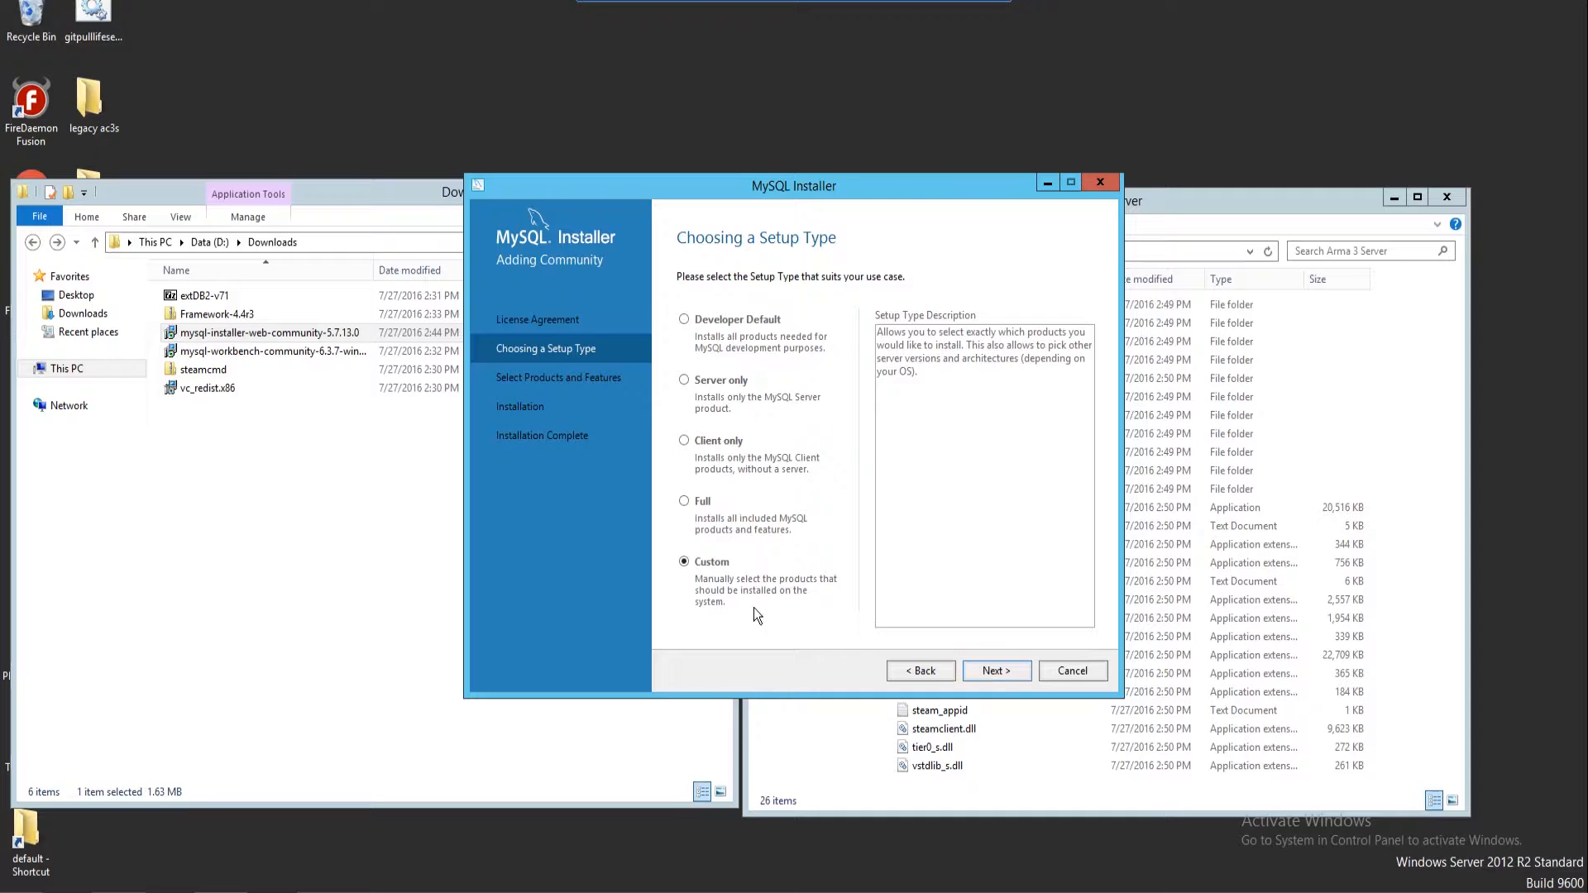
click(998, 671)
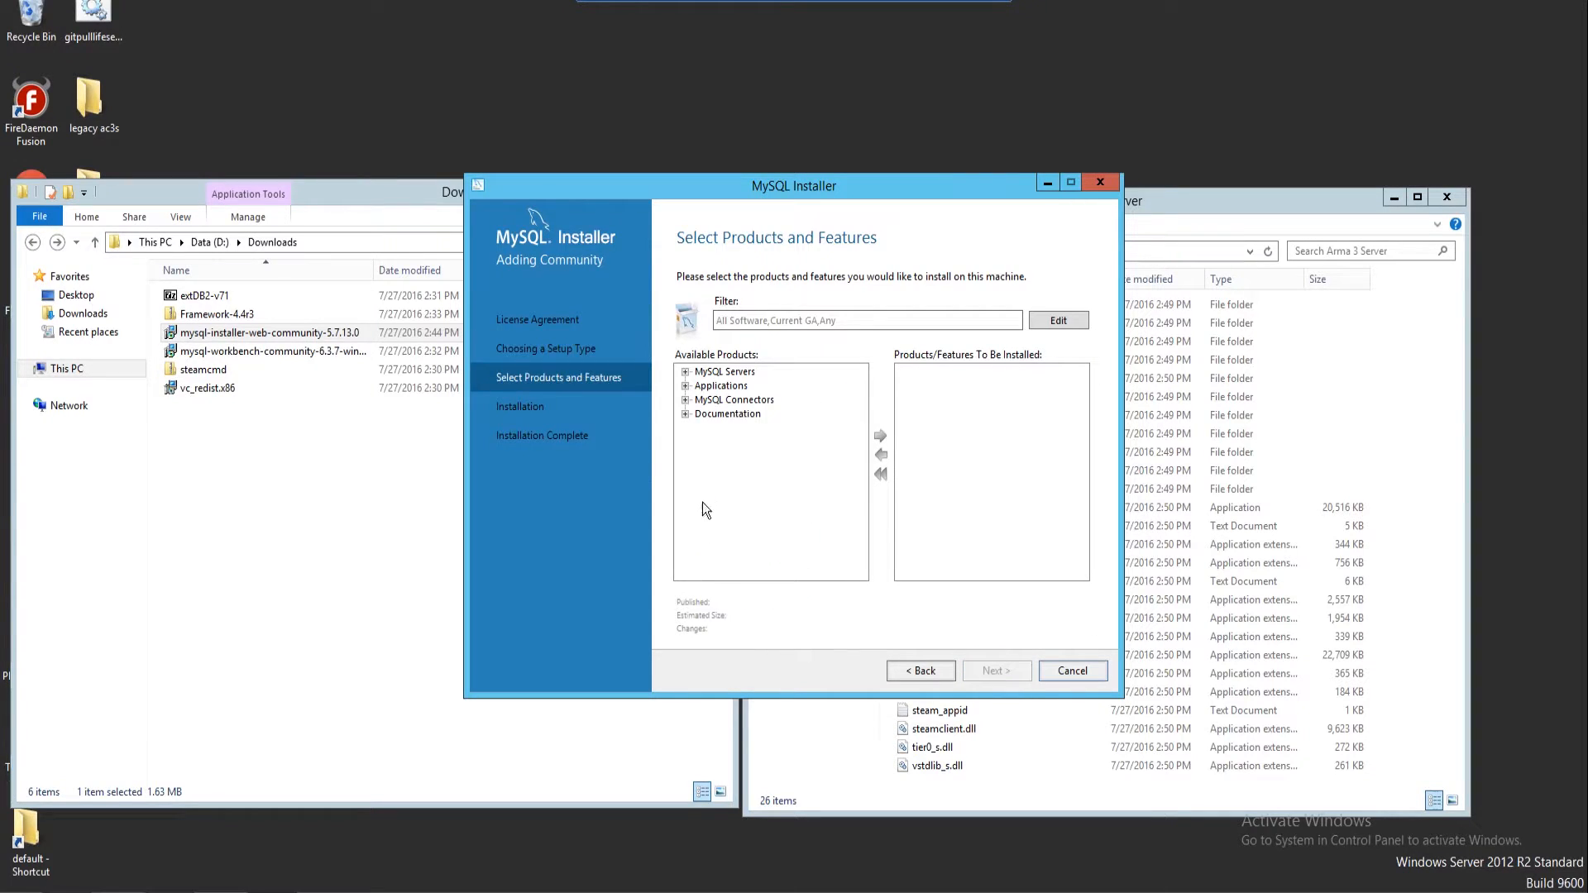
Add MySQL Server 5.7.13 - X64 to the products to install
click(685, 373)
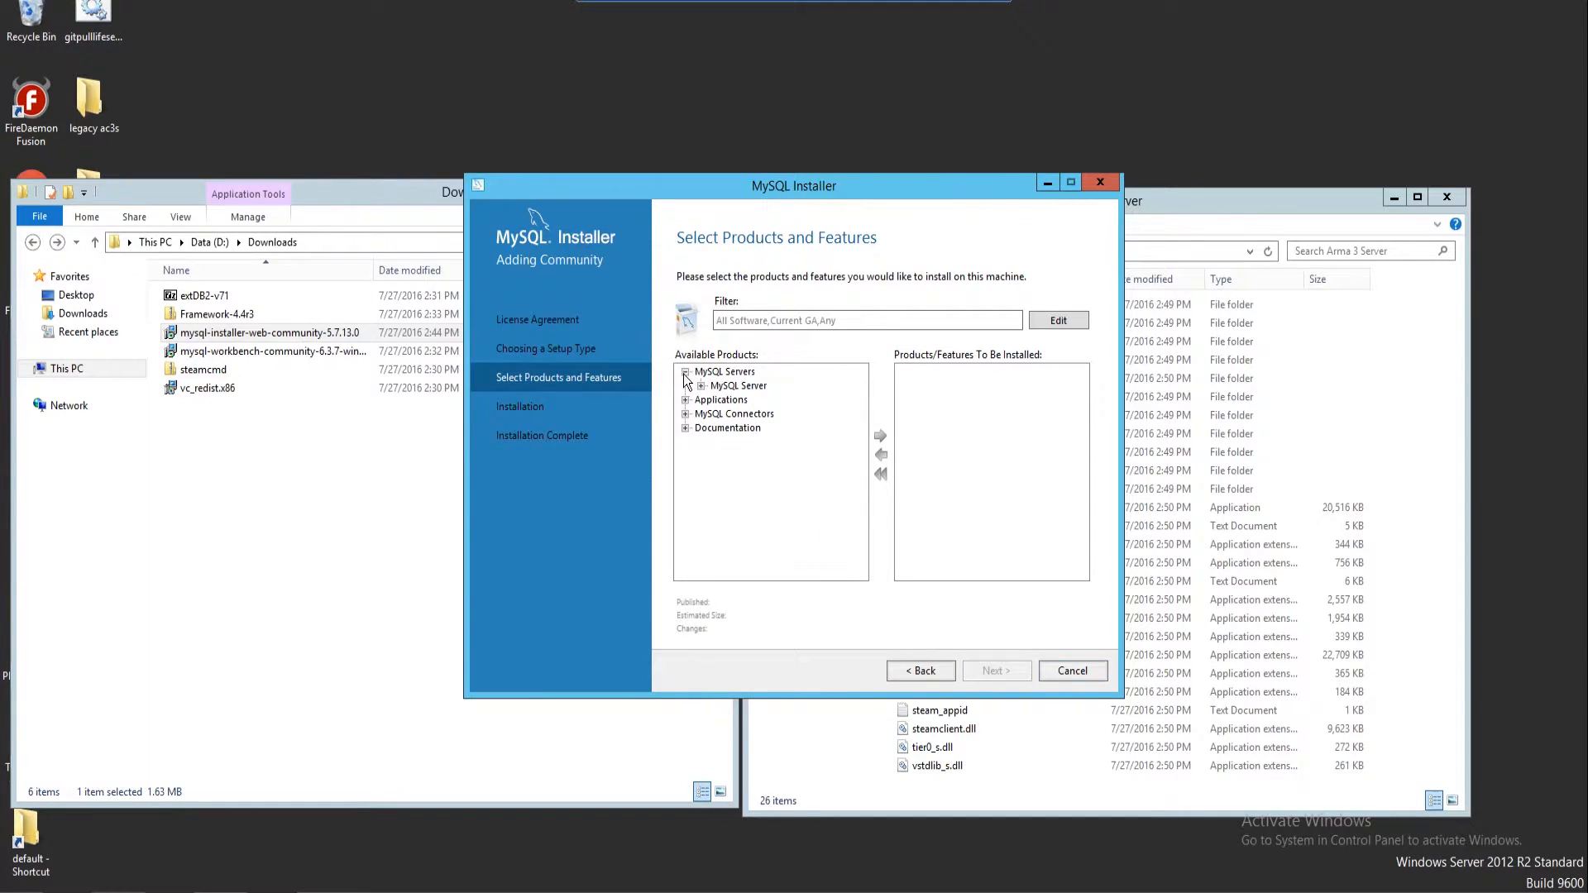
click(700, 385)
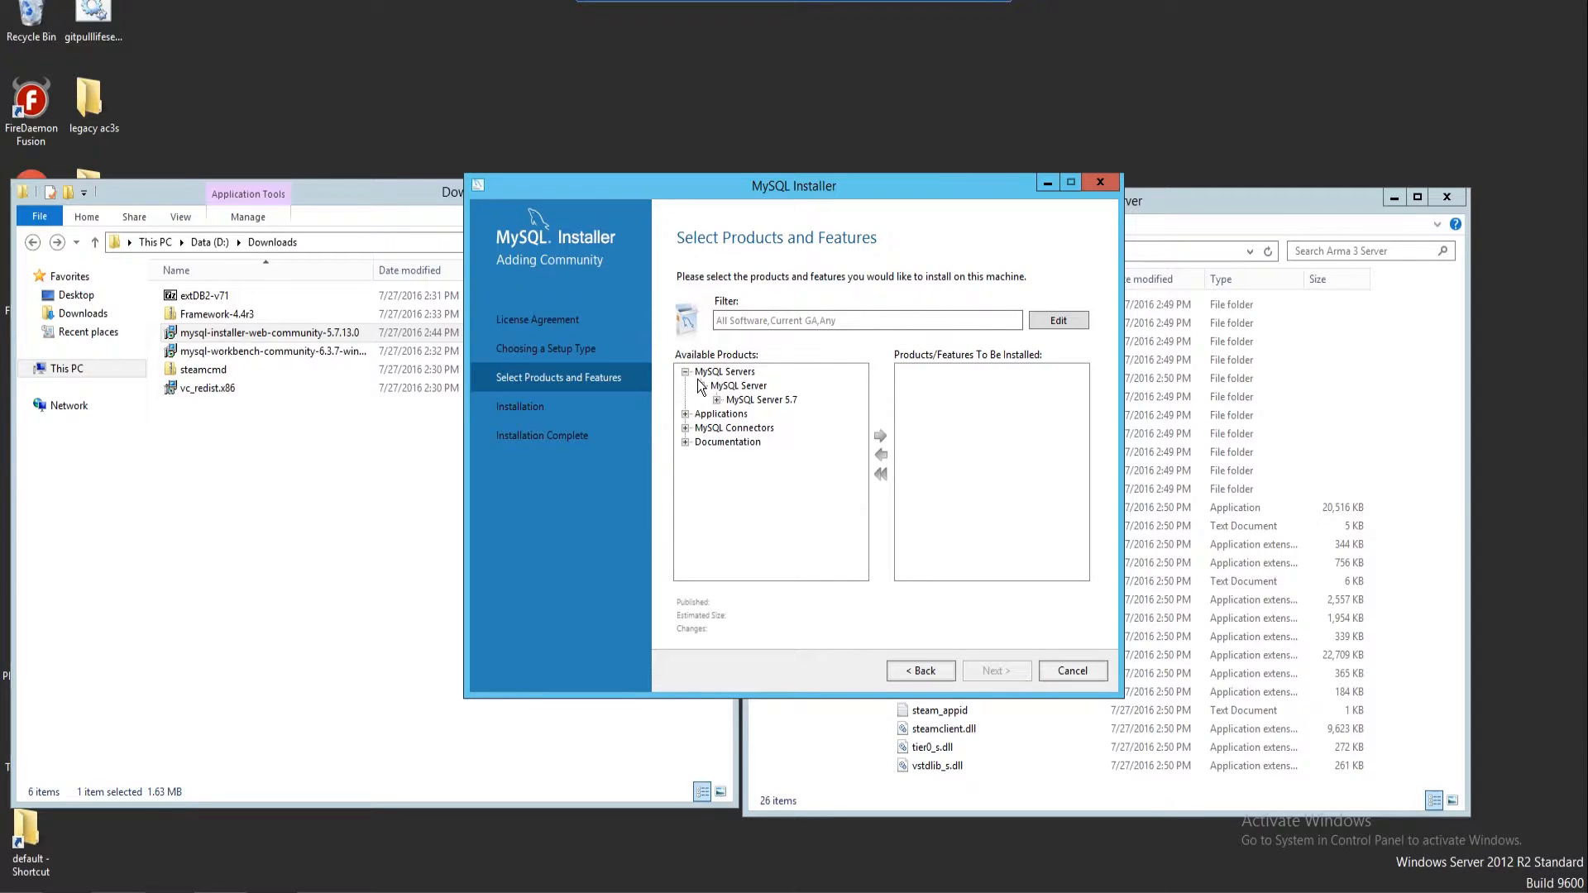
click(734, 401)
click(718, 401)
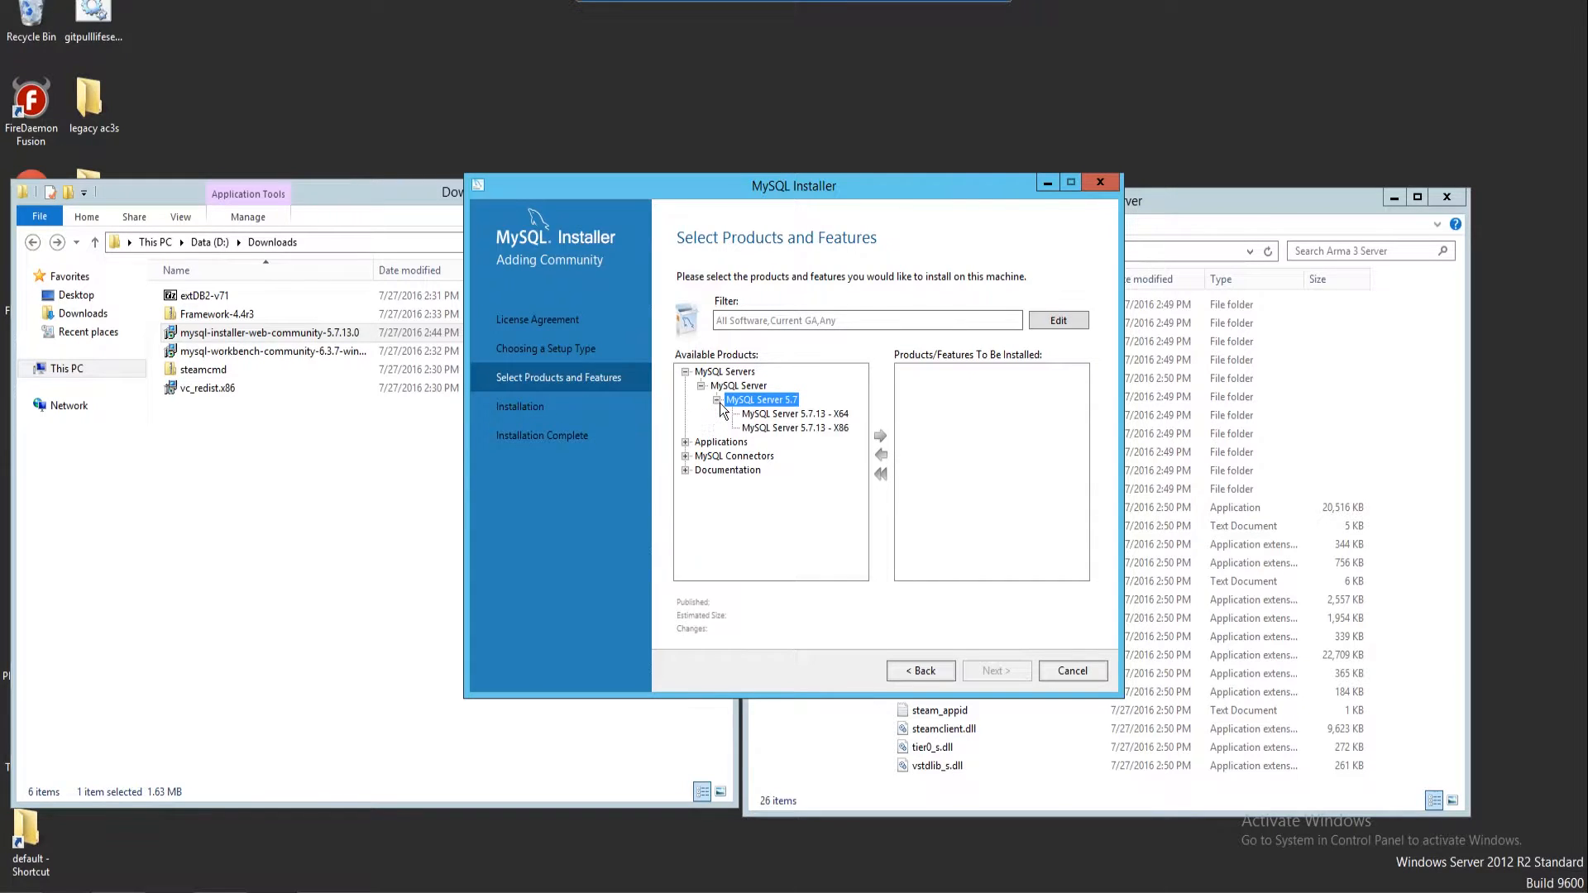
click(785, 416)
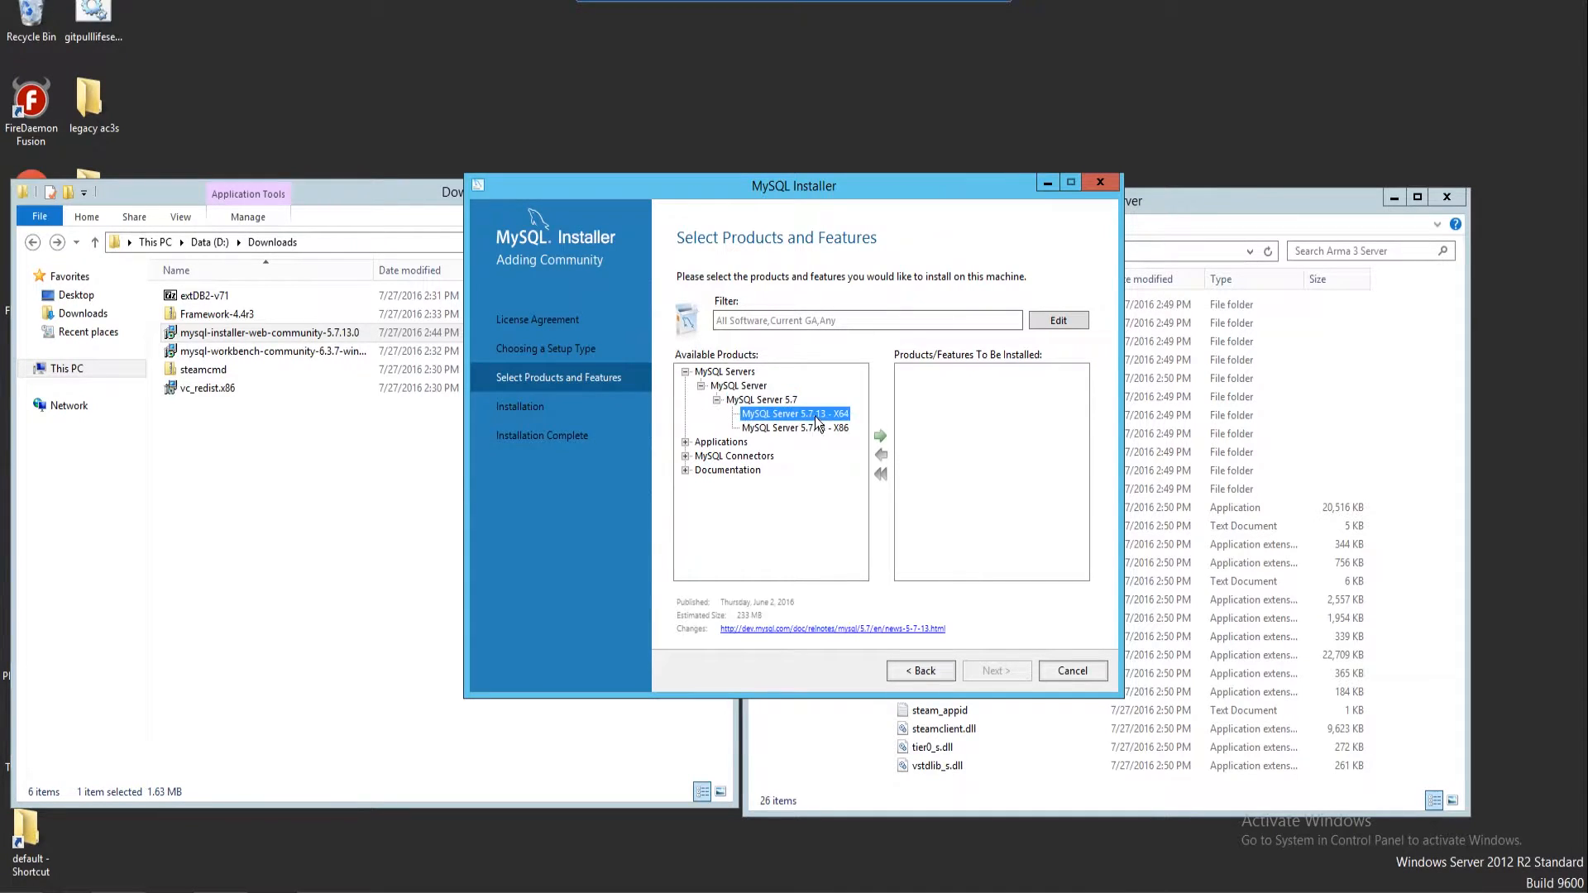
click(880, 437)
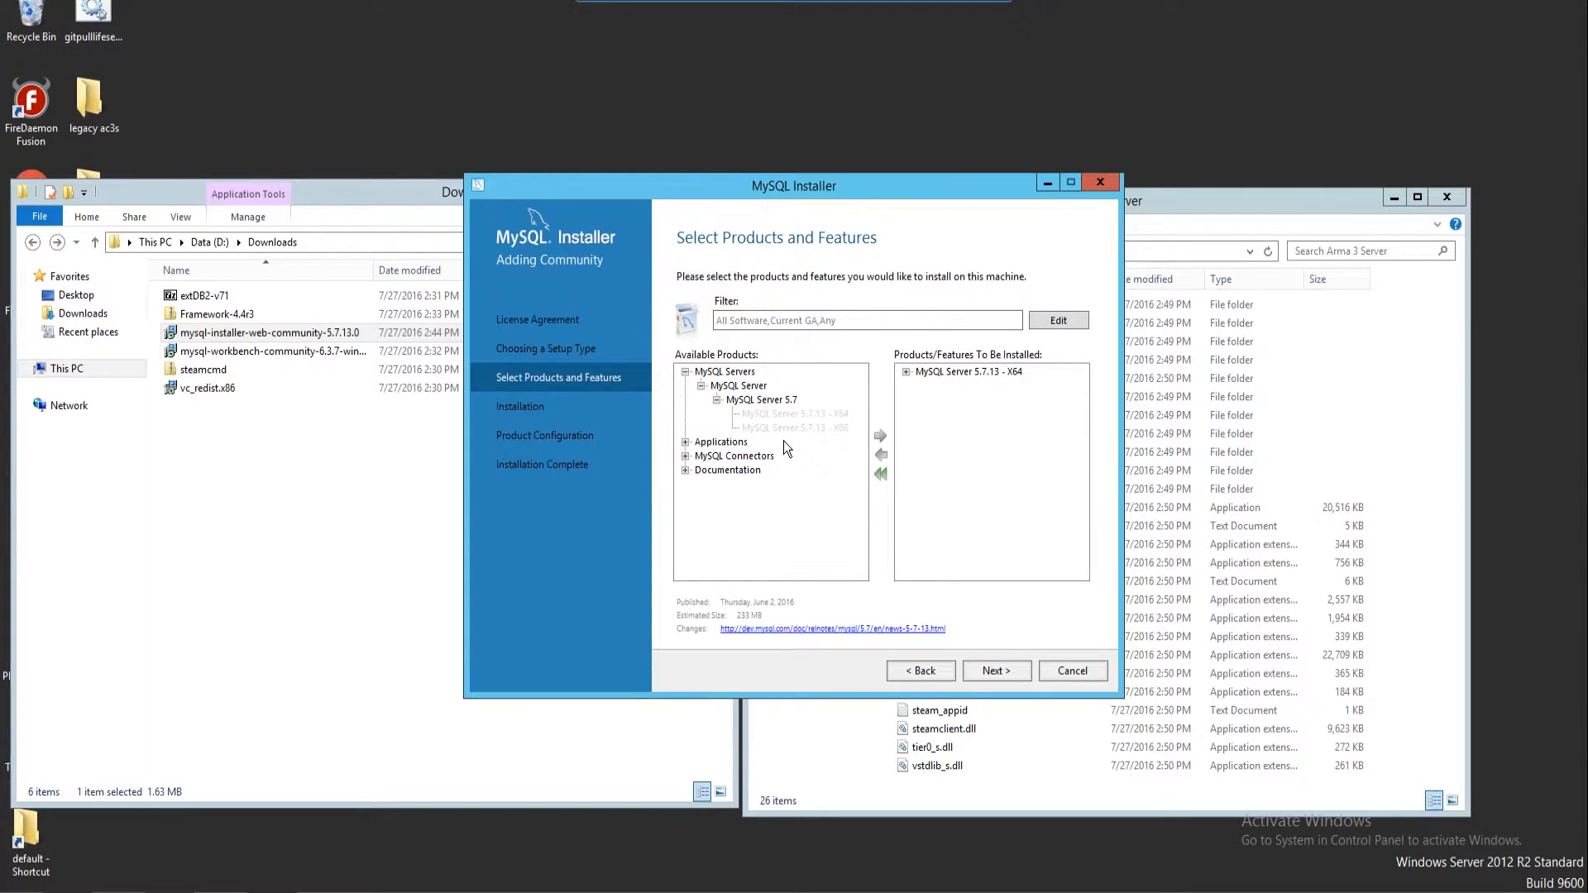
click(976, 373)
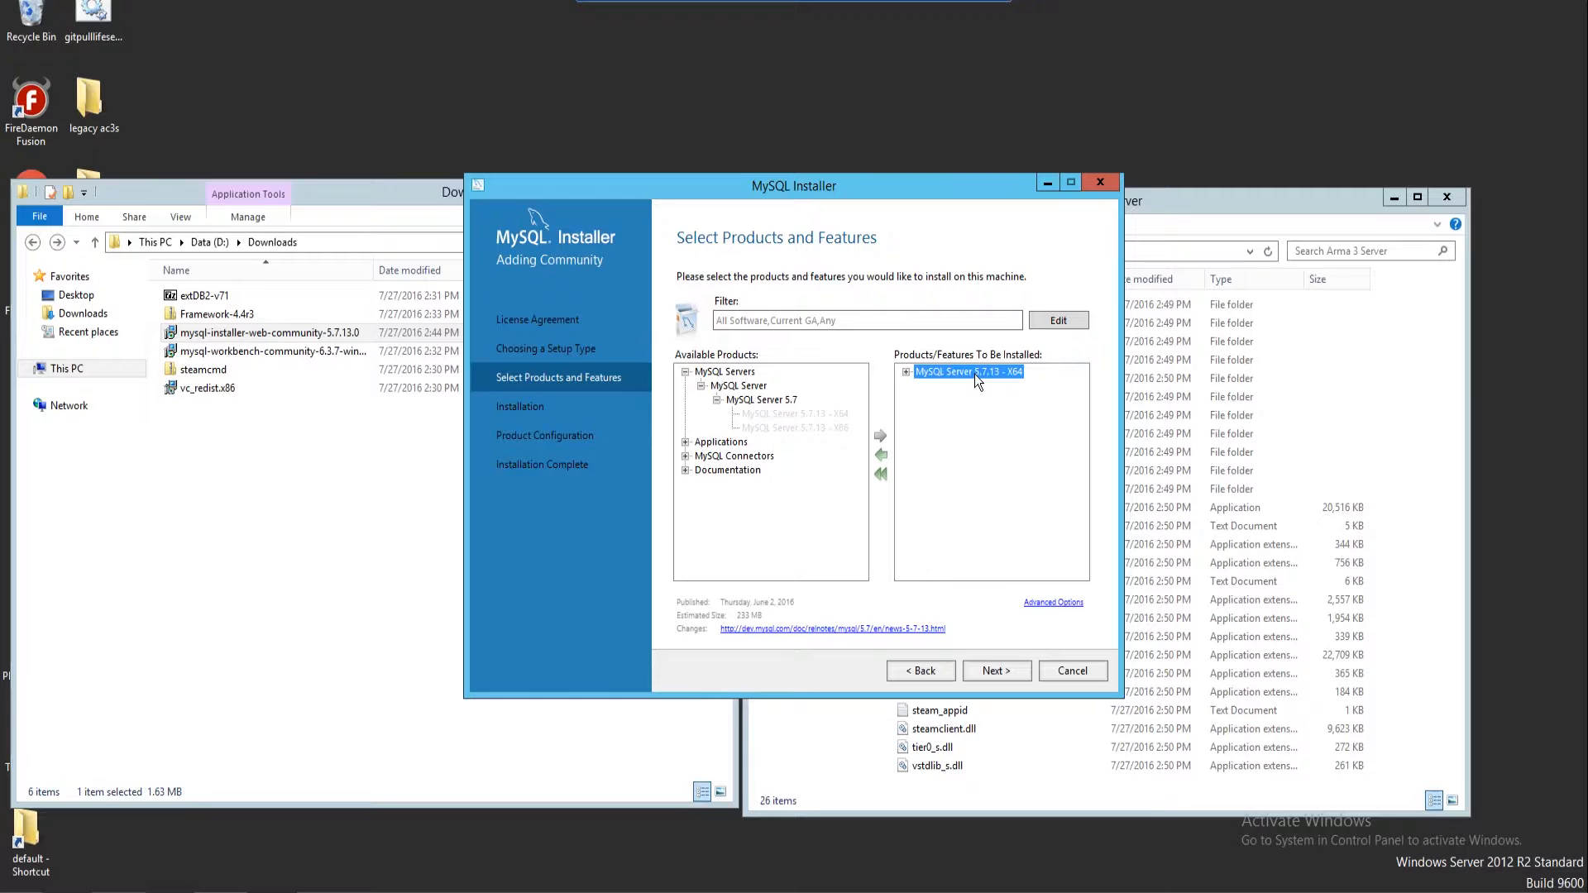
Add MySQL Workbench 6.3.7 - X64 to the products to install
click(685, 442)
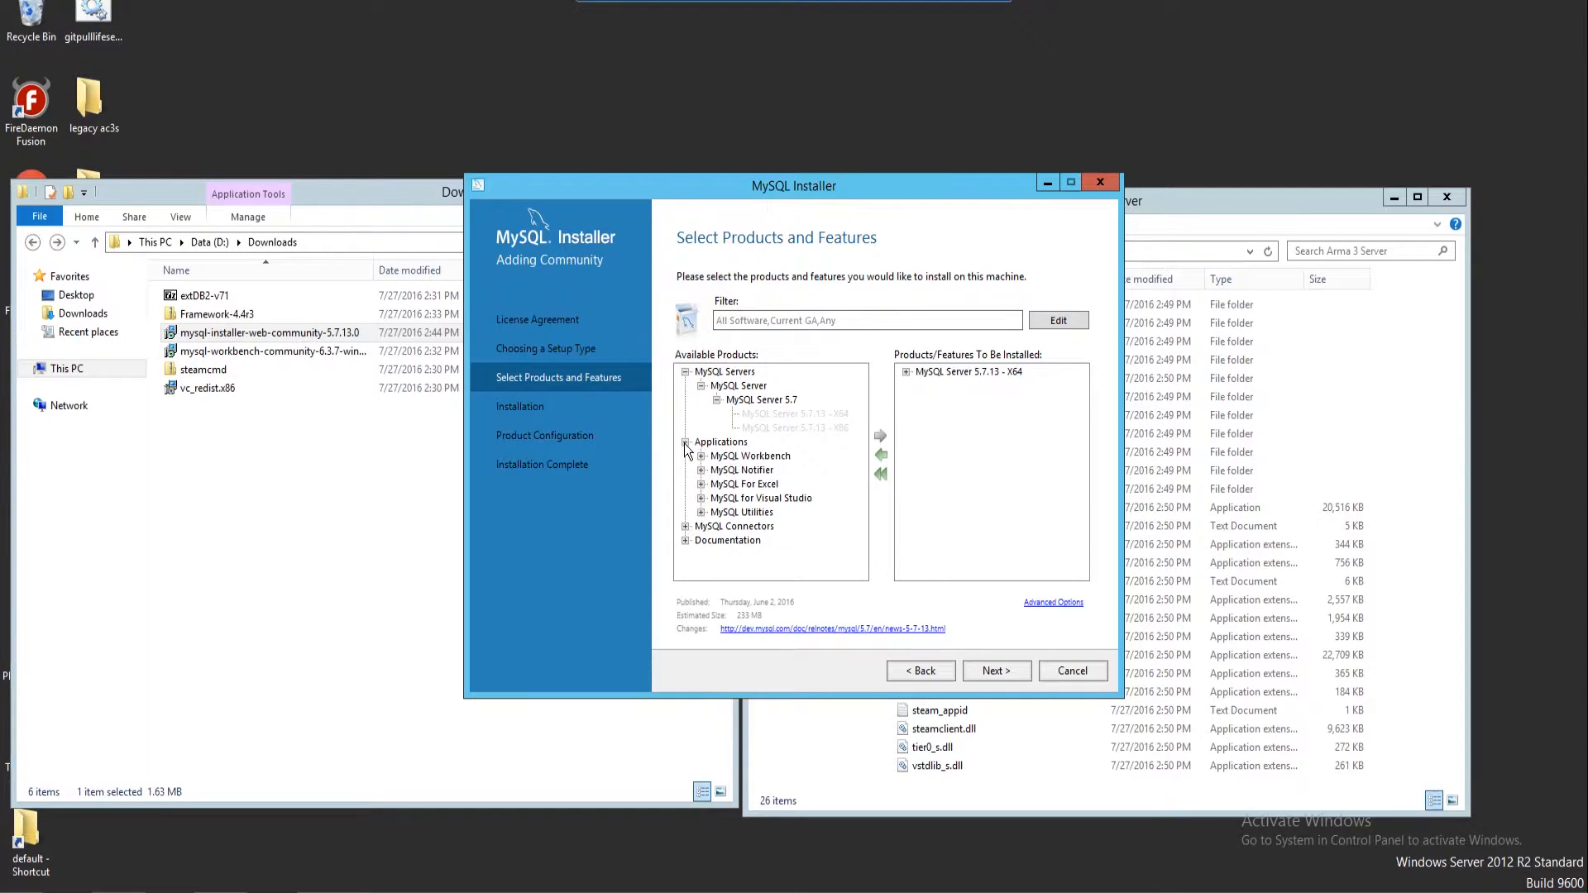
click(701, 456)
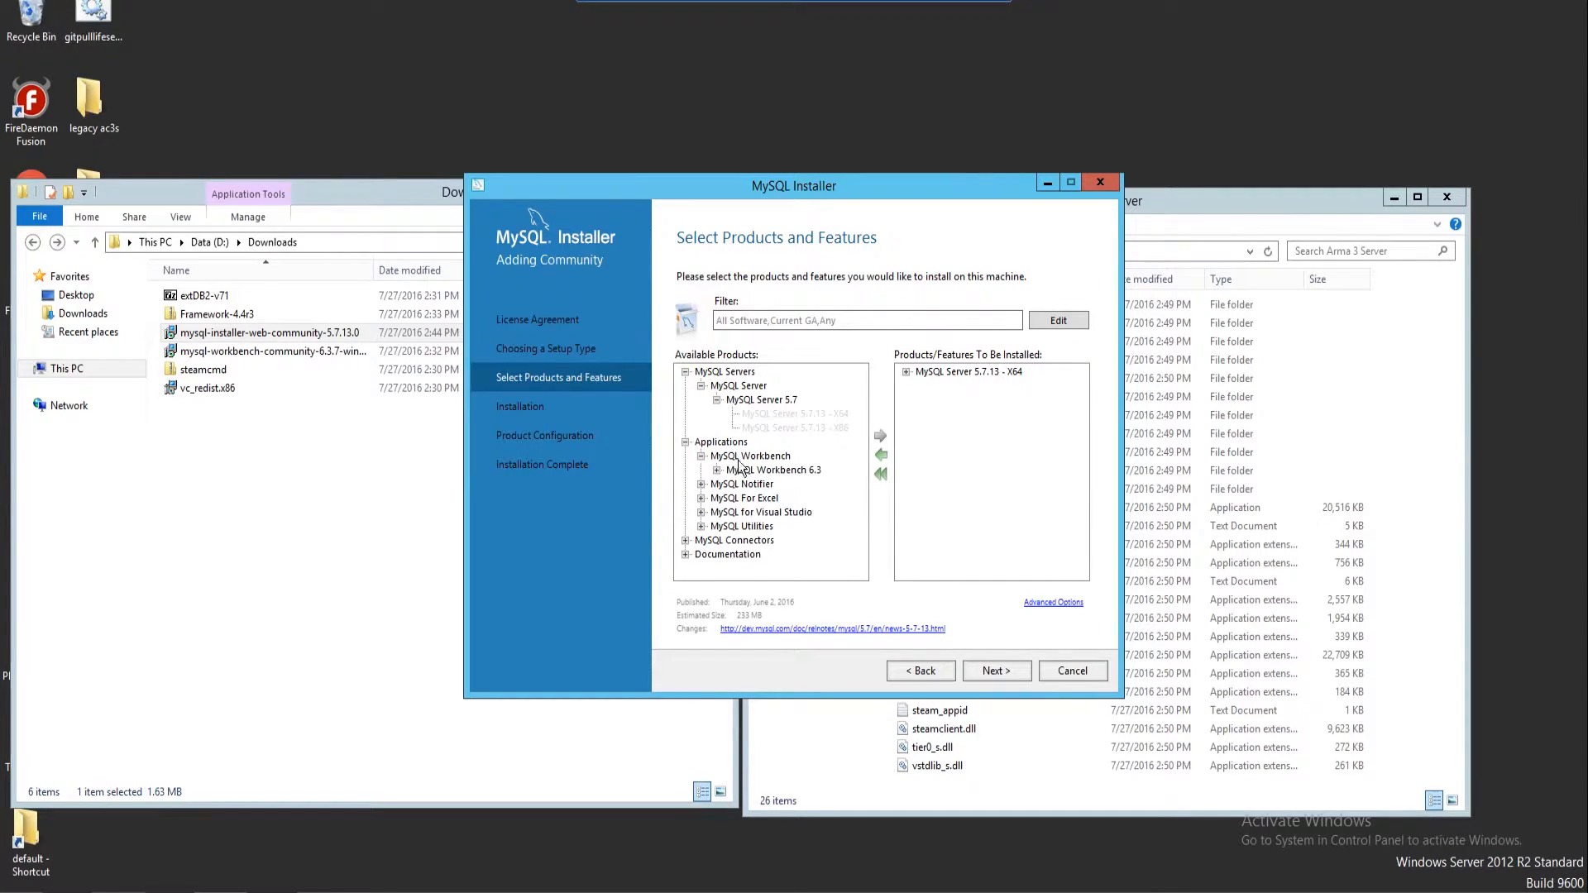
click(718, 470)
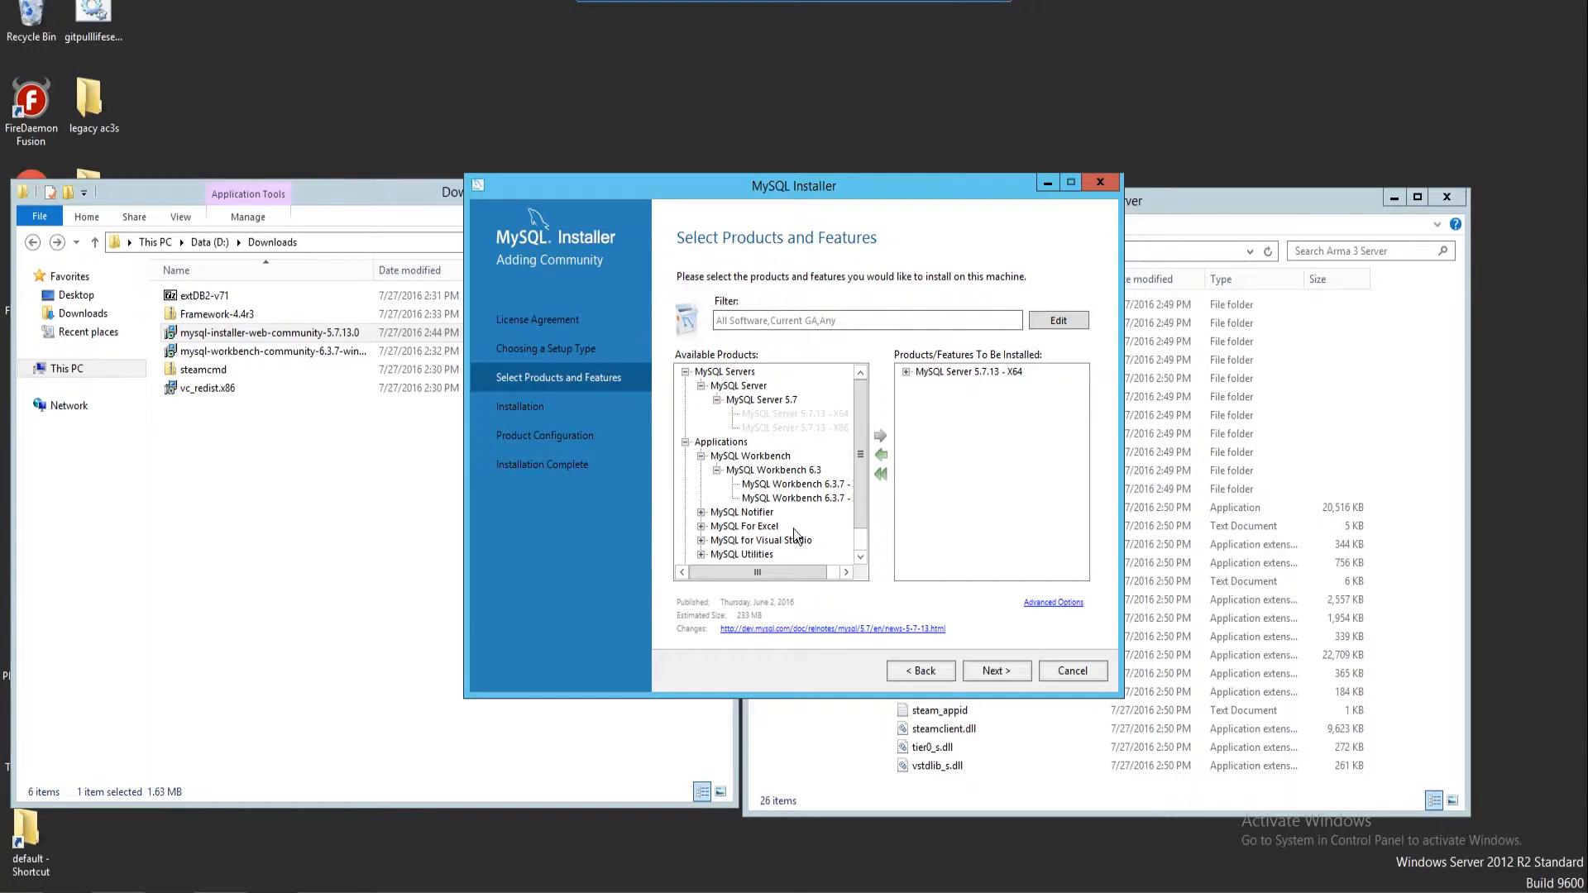
drag(787, 574, 812, 568)
click(811, 485)
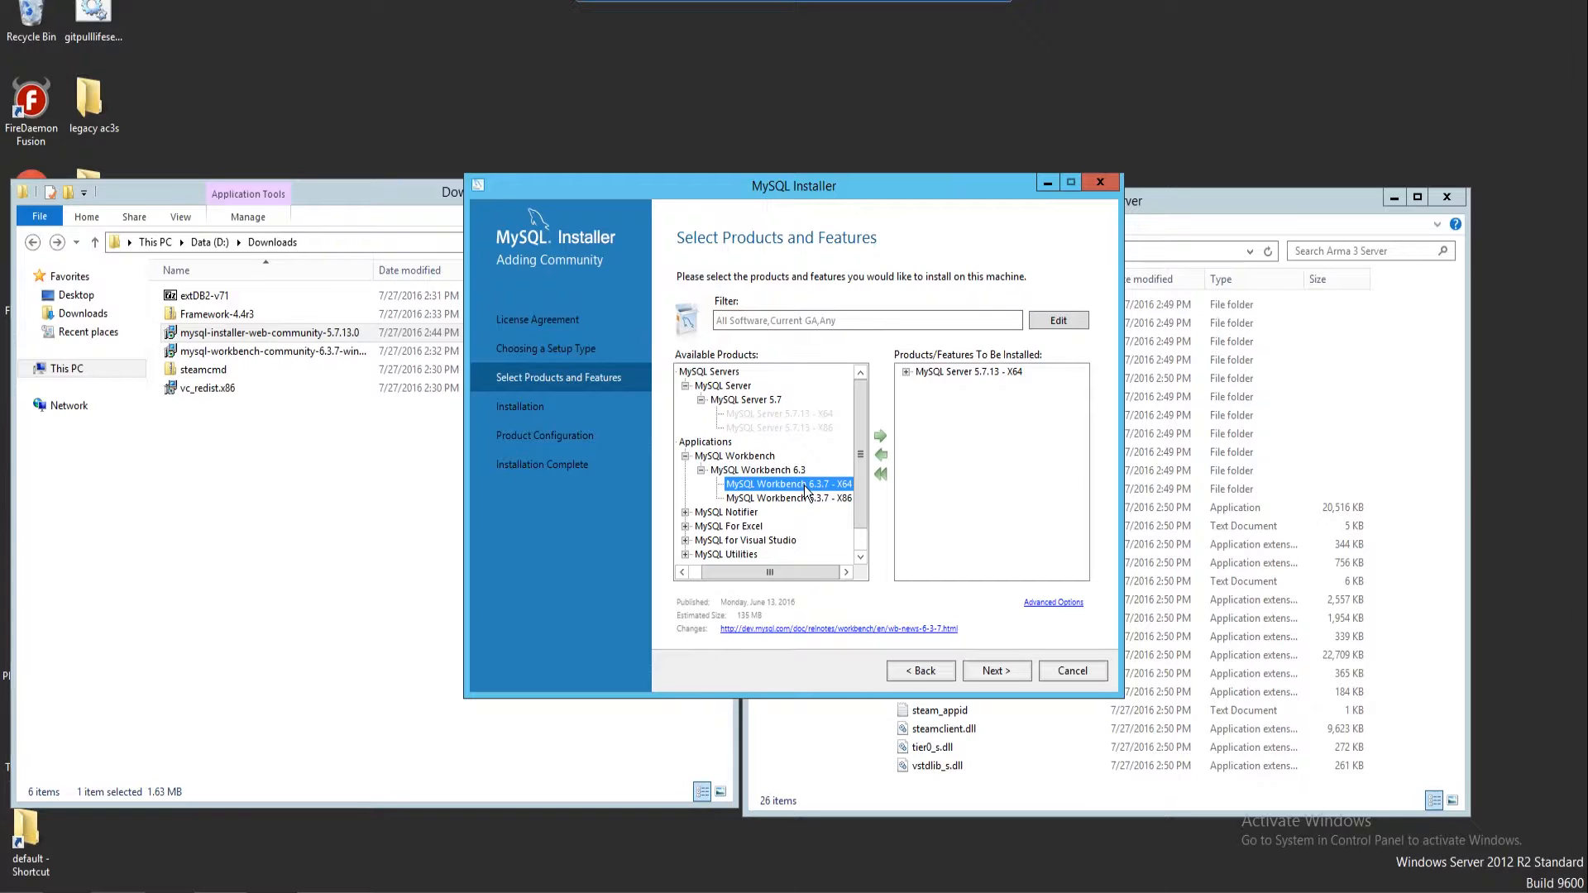
click(879, 436)
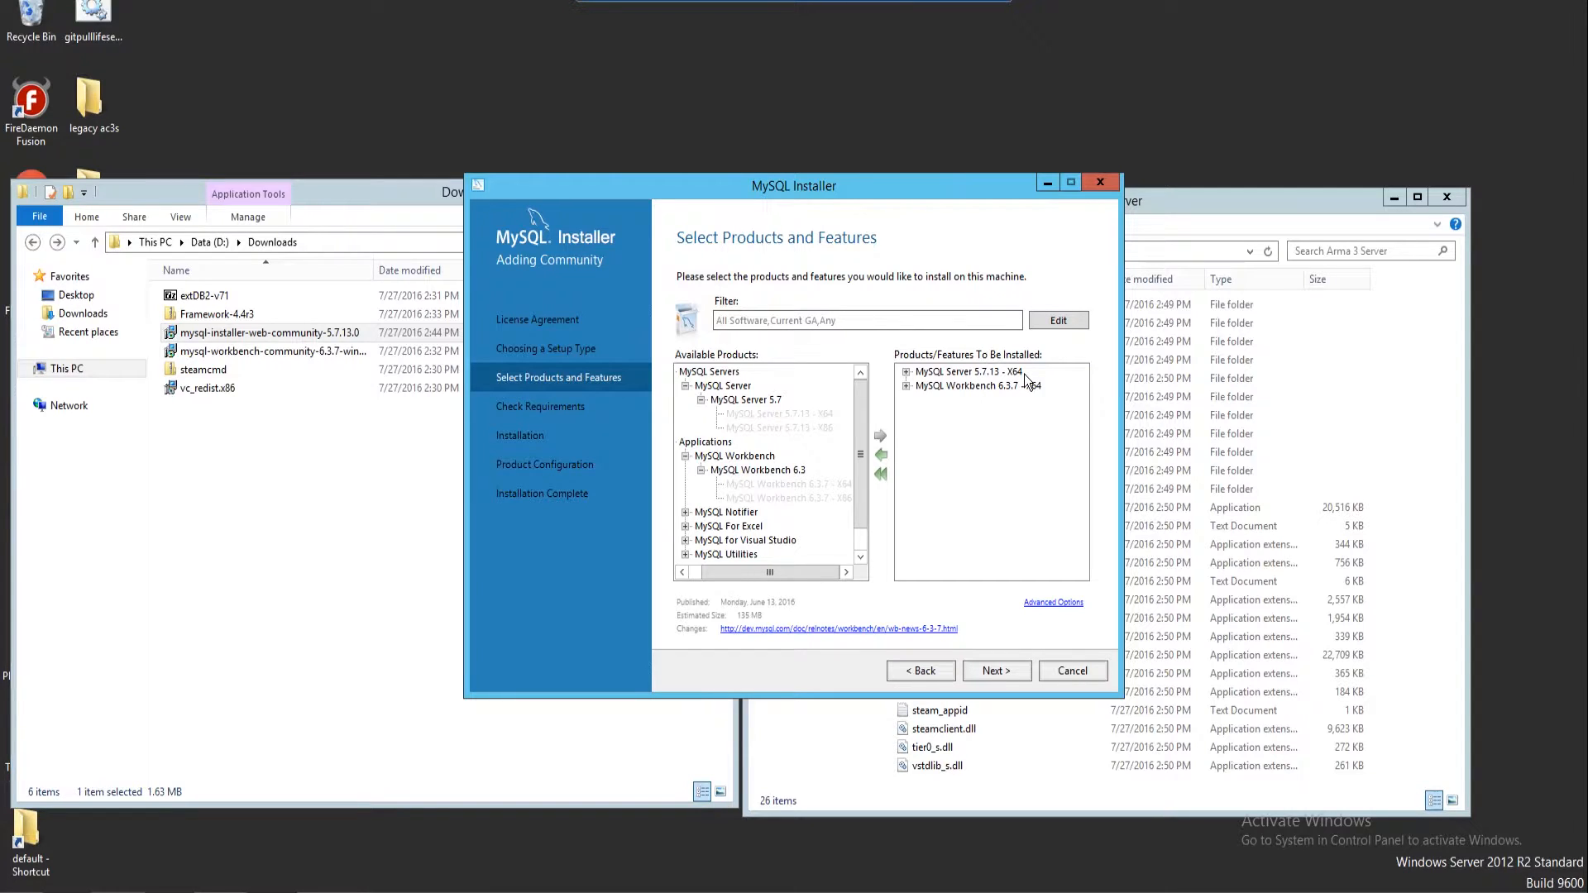
Install the Visual C++ 2013 redistributable that Workbench requires, accepting its license
click(997, 671)
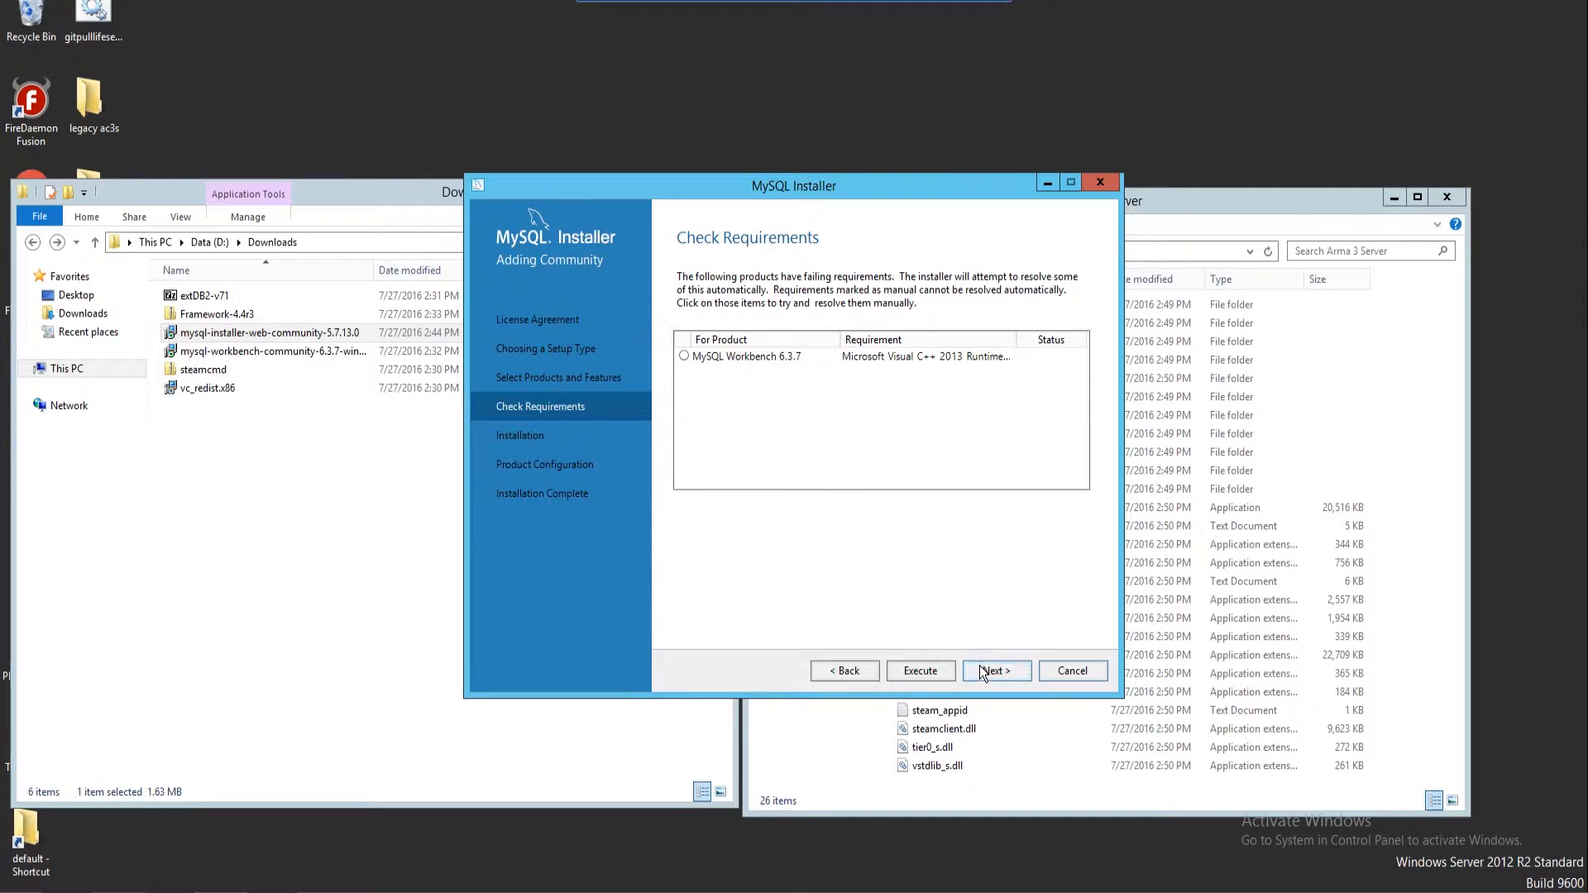
click(761, 360)
click(921, 671)
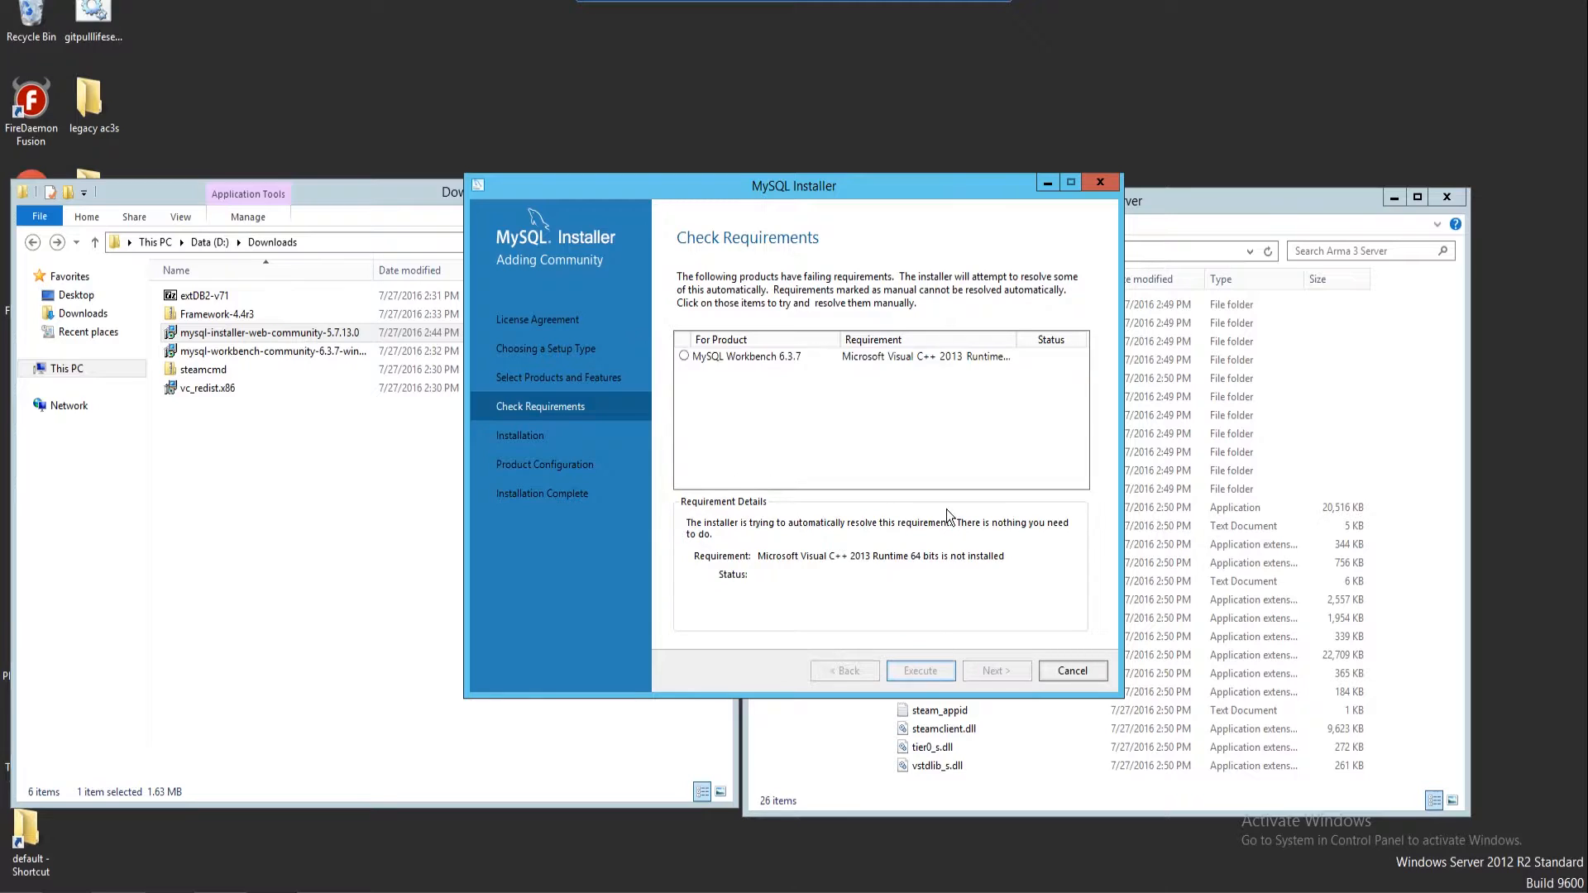
click(610, 516)
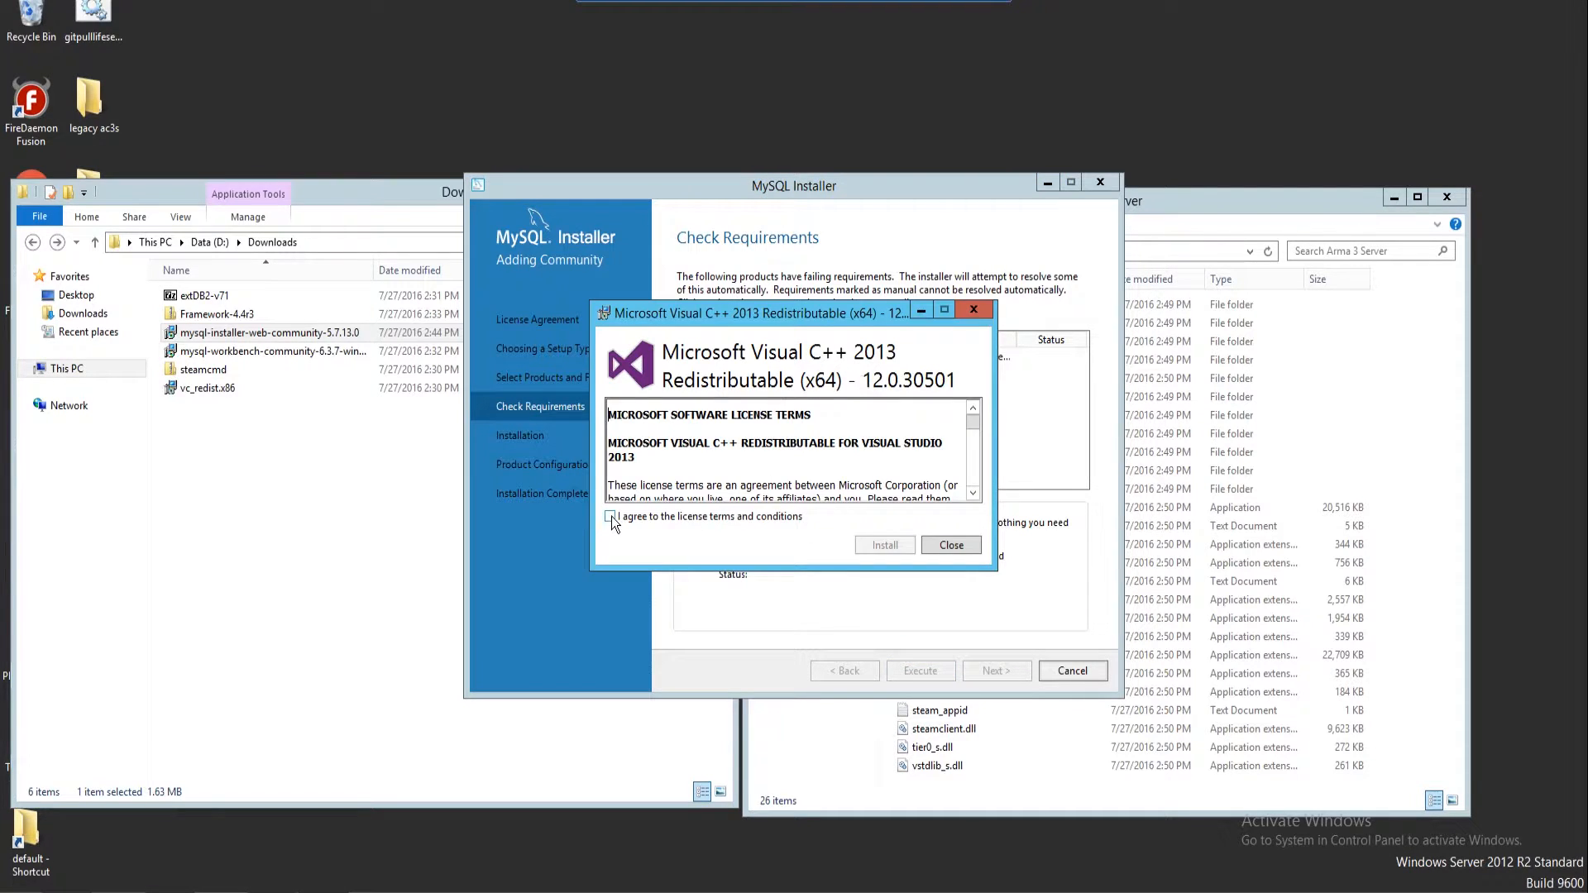
click(860, 545)
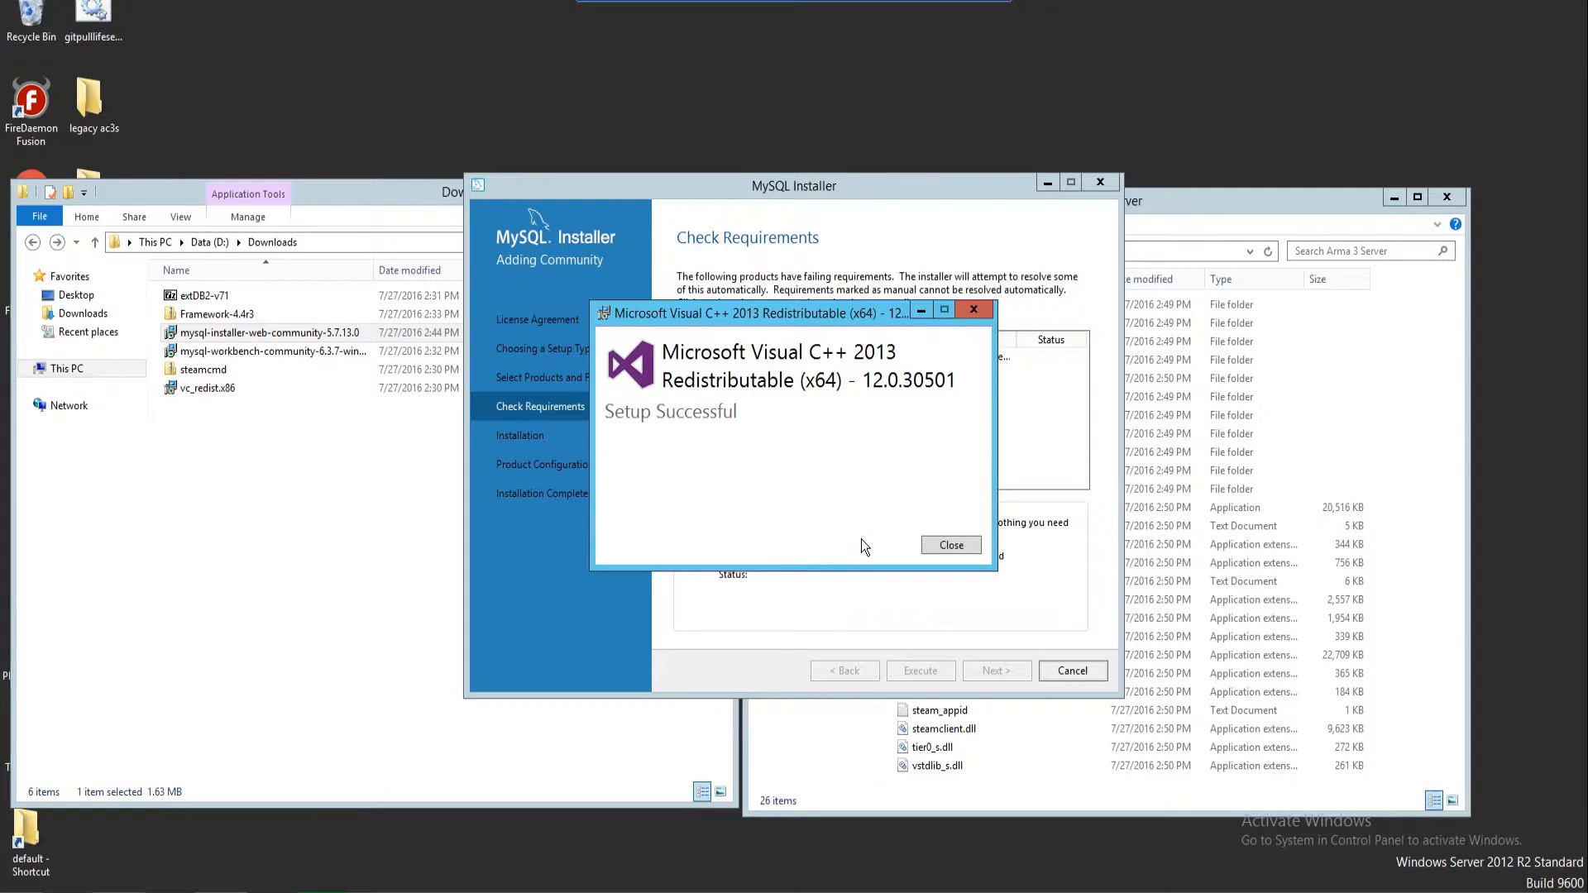
click(946, 545)
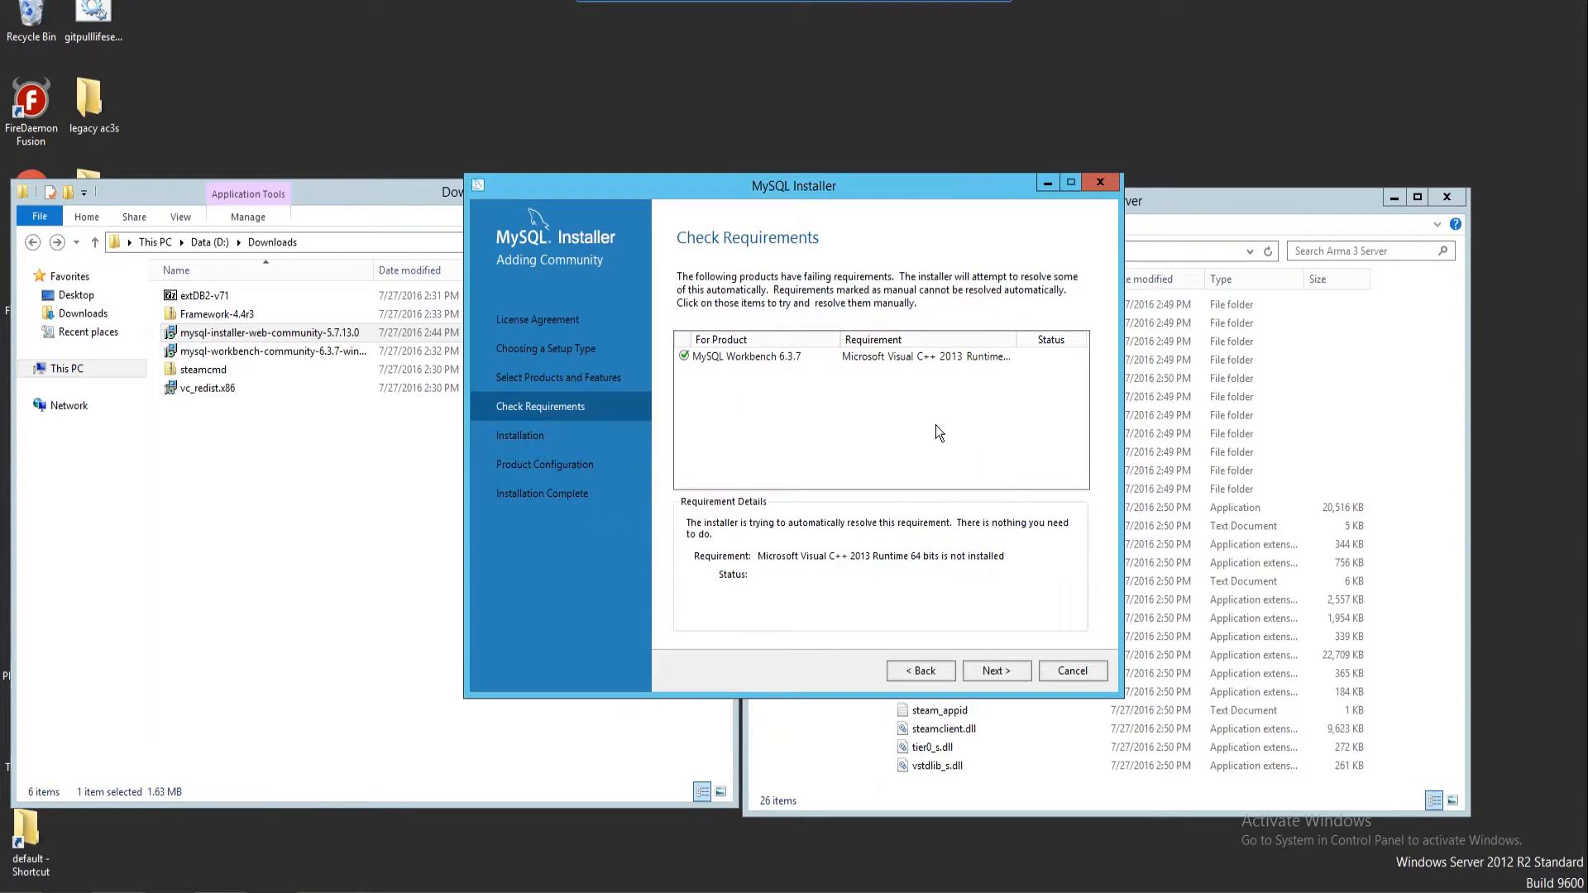
click(903, 358)
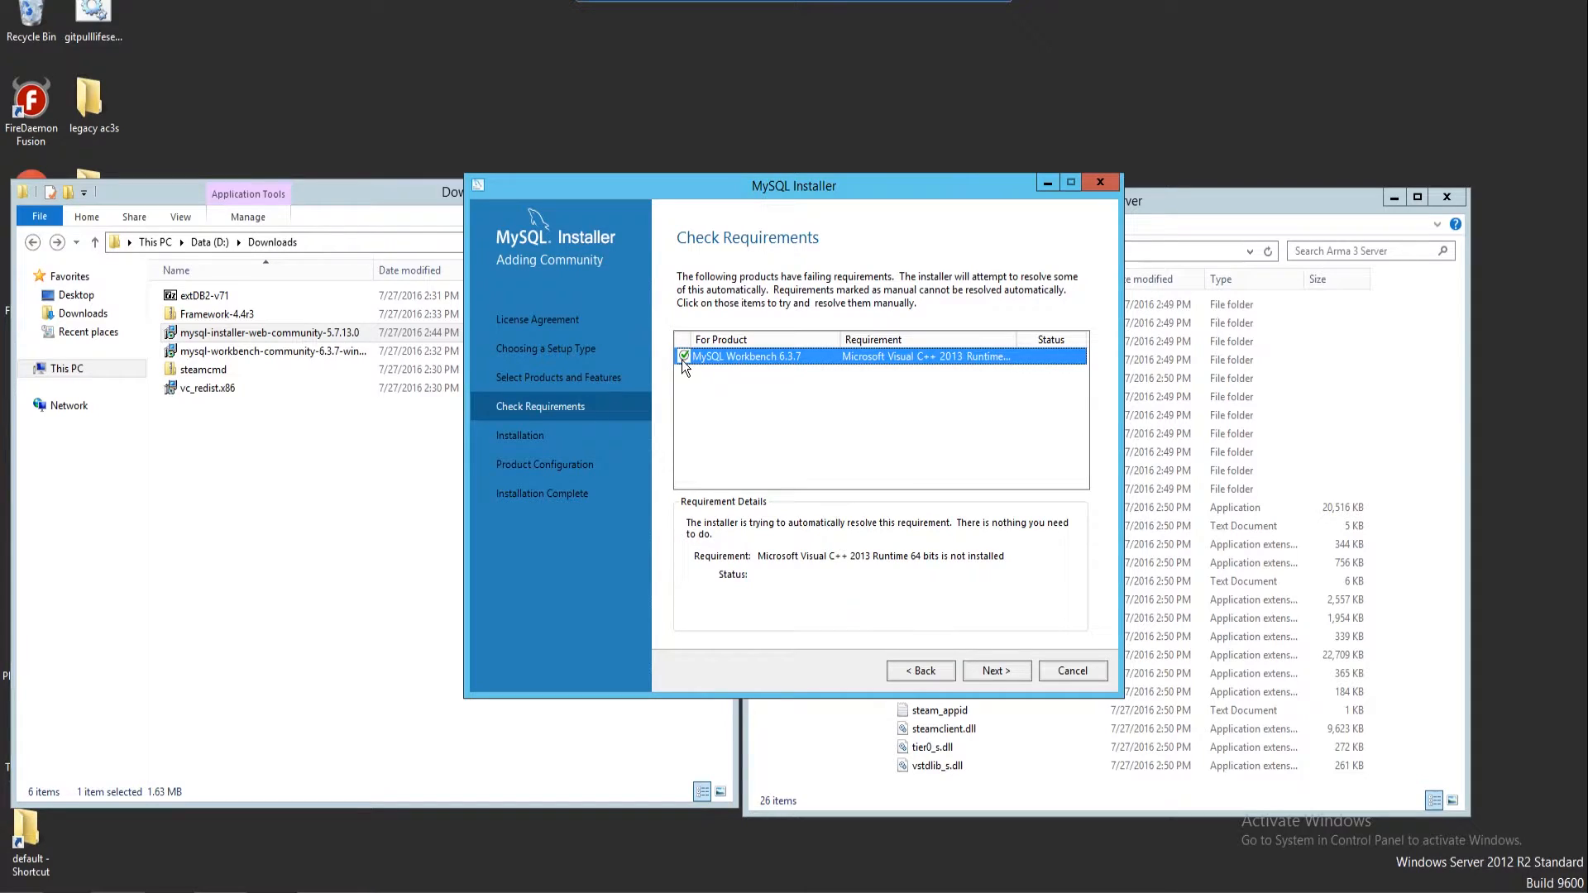
click(995, 672)
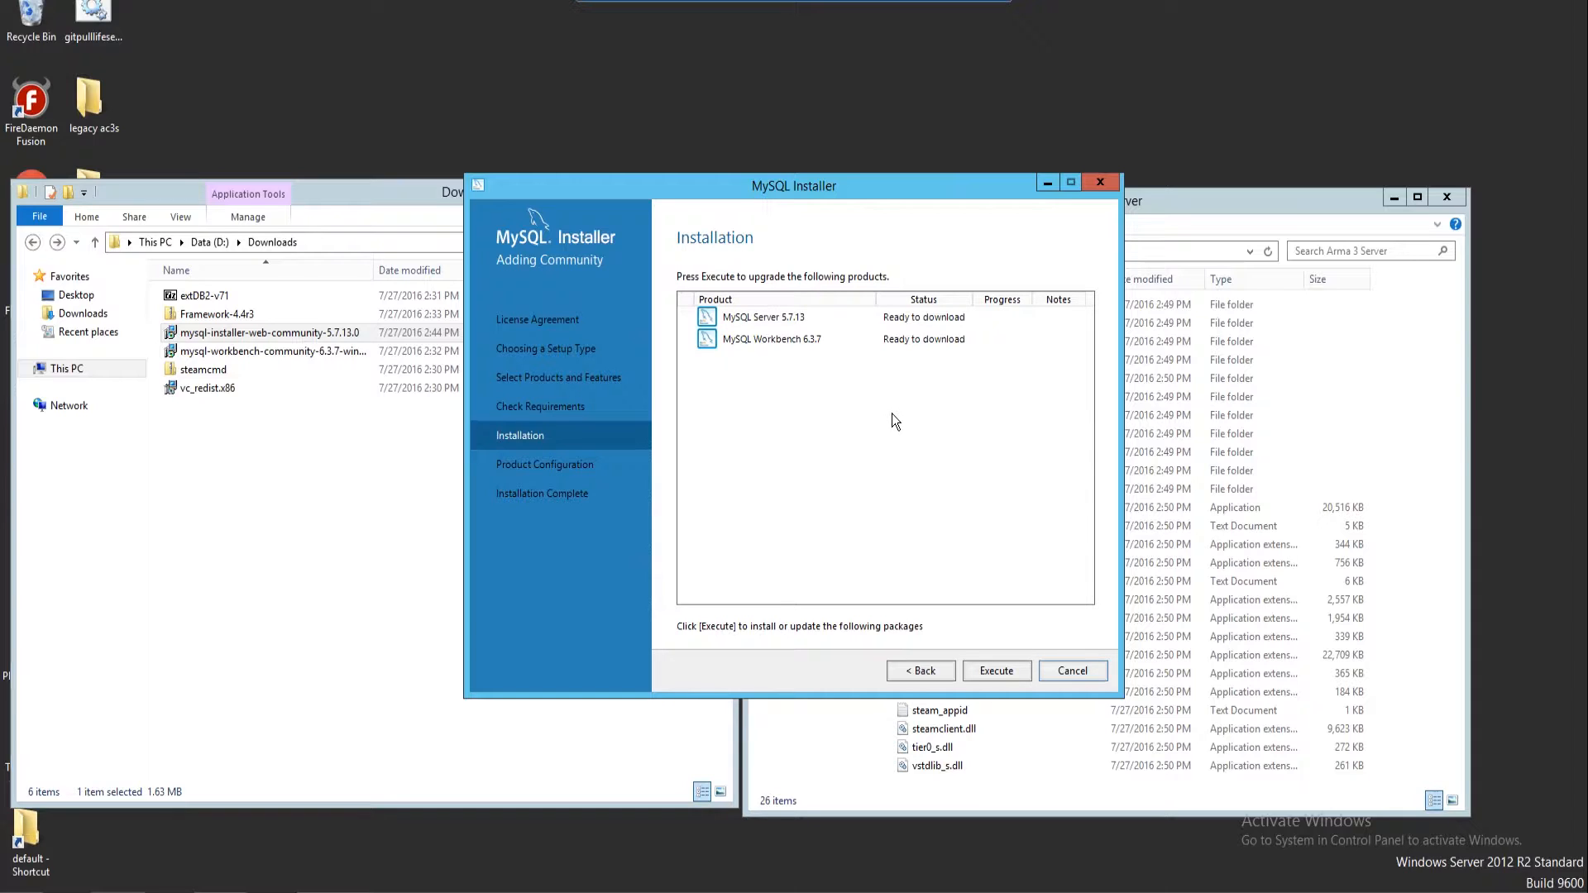
Execute the download and install of MySQL Server 5.7.13 and Workbench 6.3.7, then continue
click(989, 667)
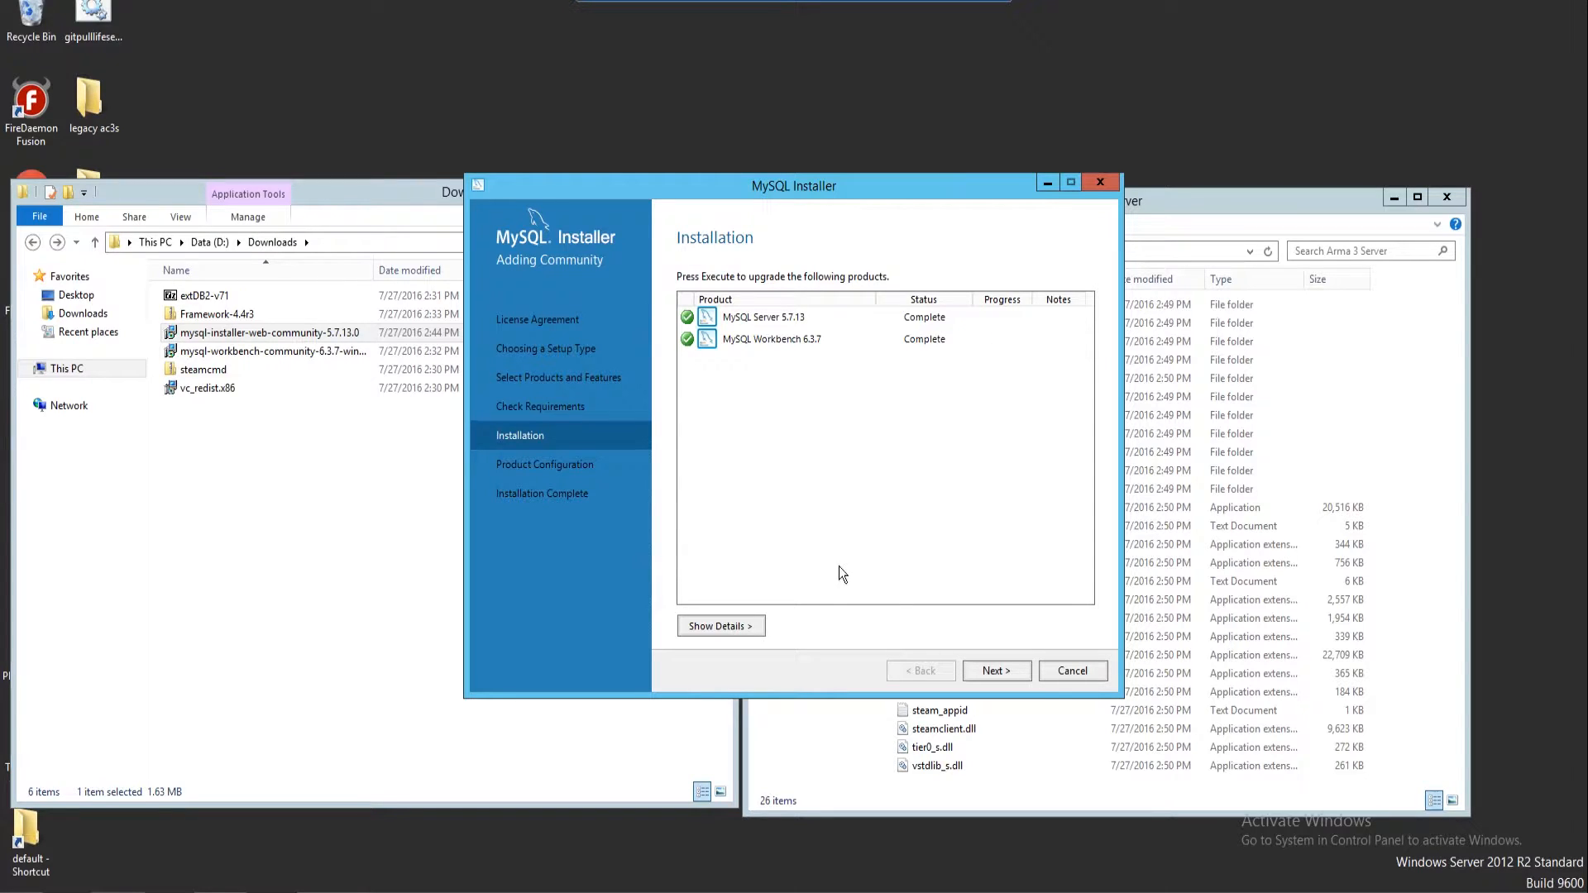
click(1010, 668)
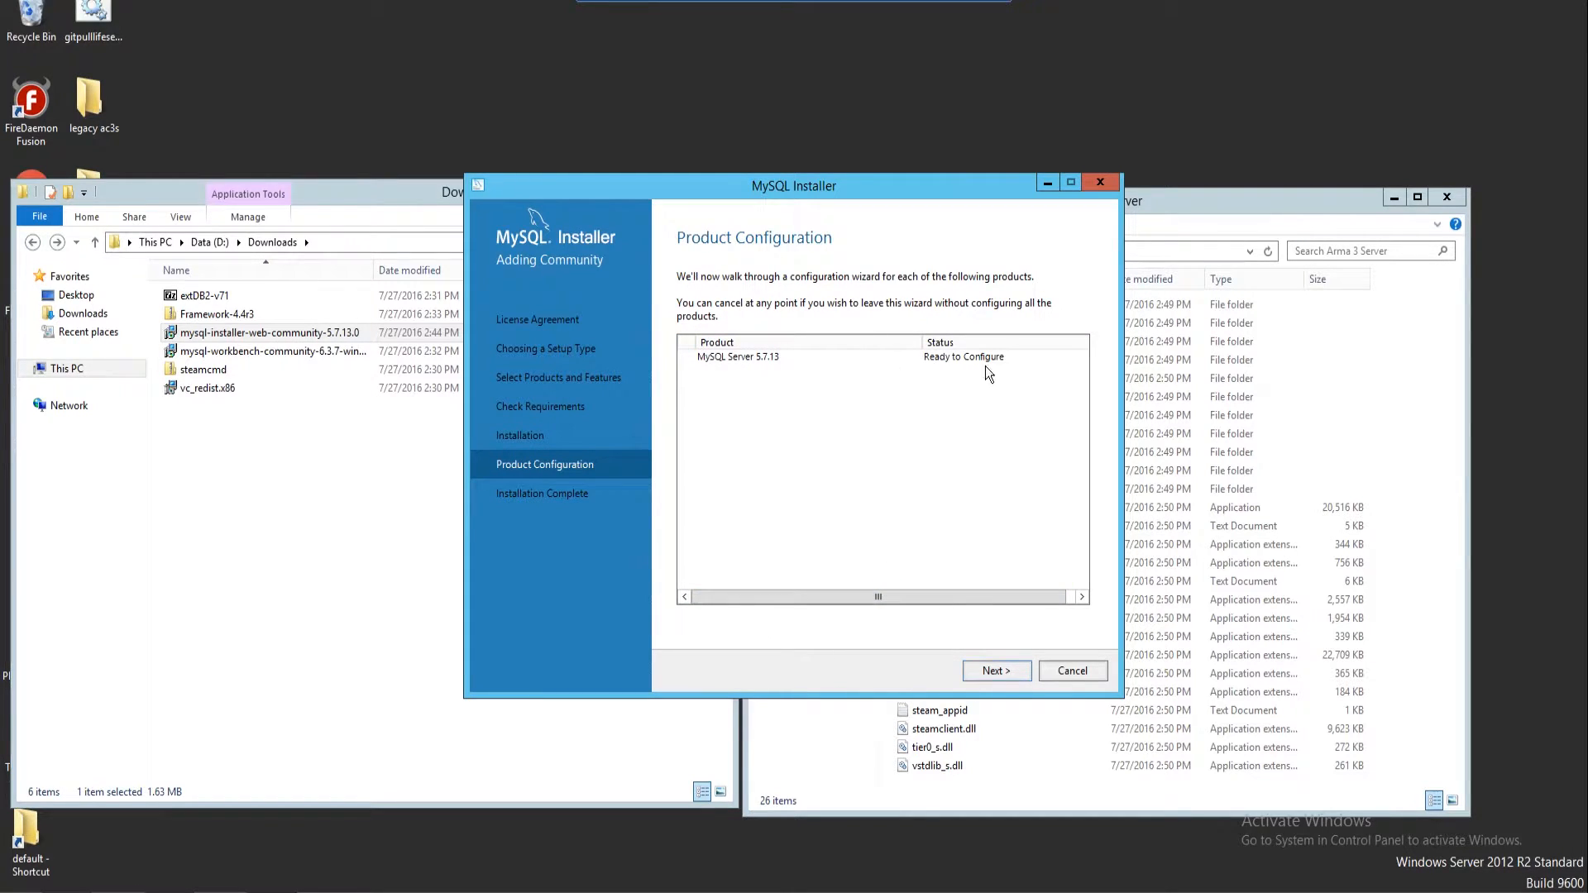
Keep the Development Machine config type with TCP/IP on port 3306
click(990, 673)
click(826, 321)
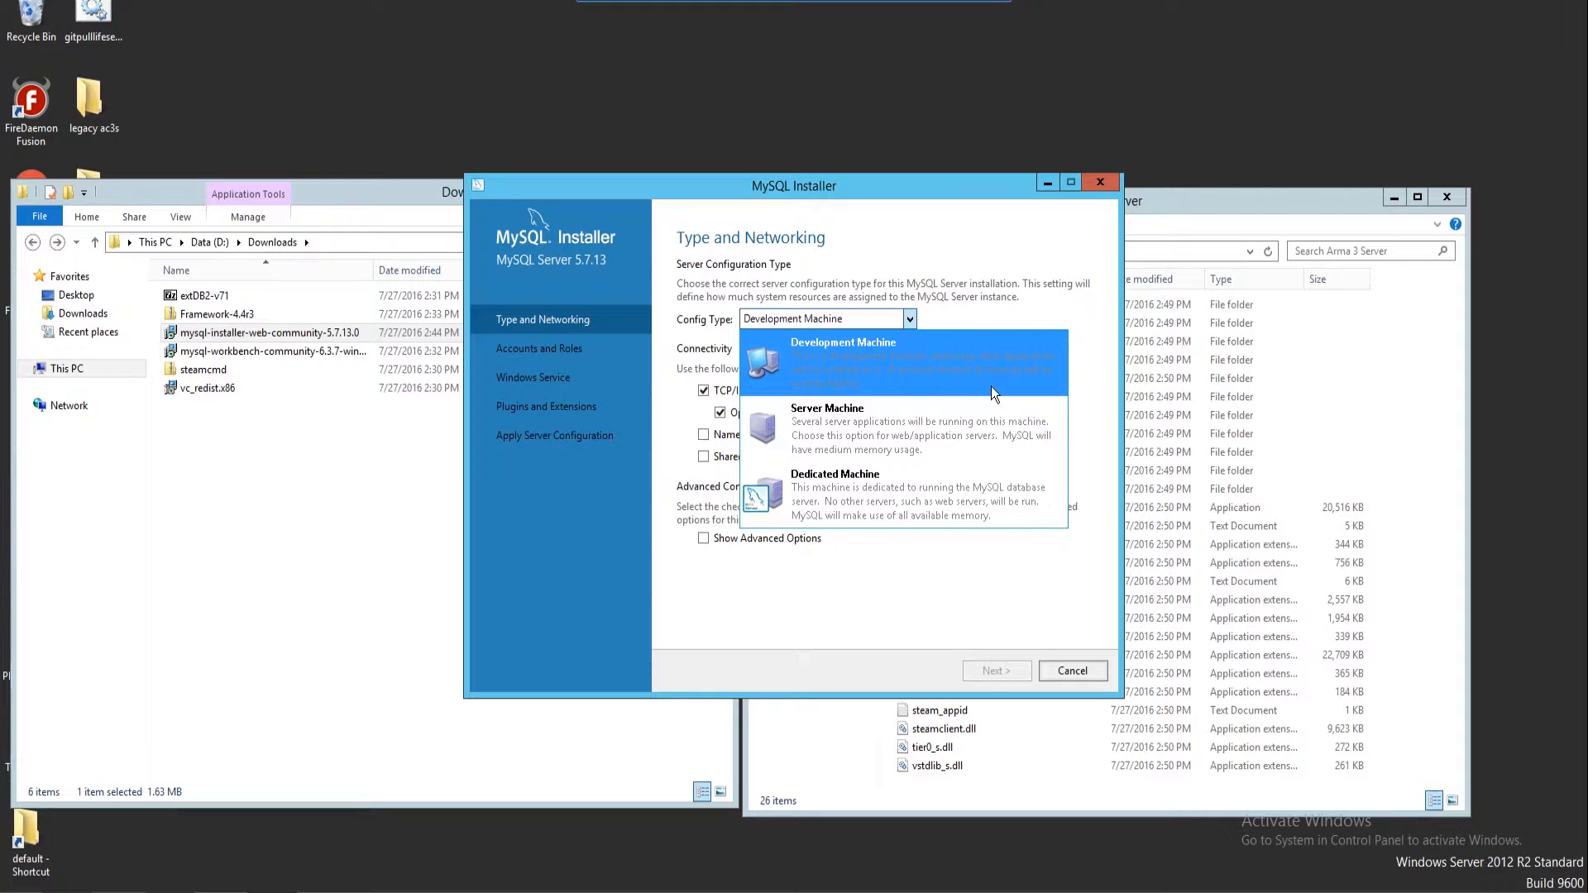
click(993, 385)
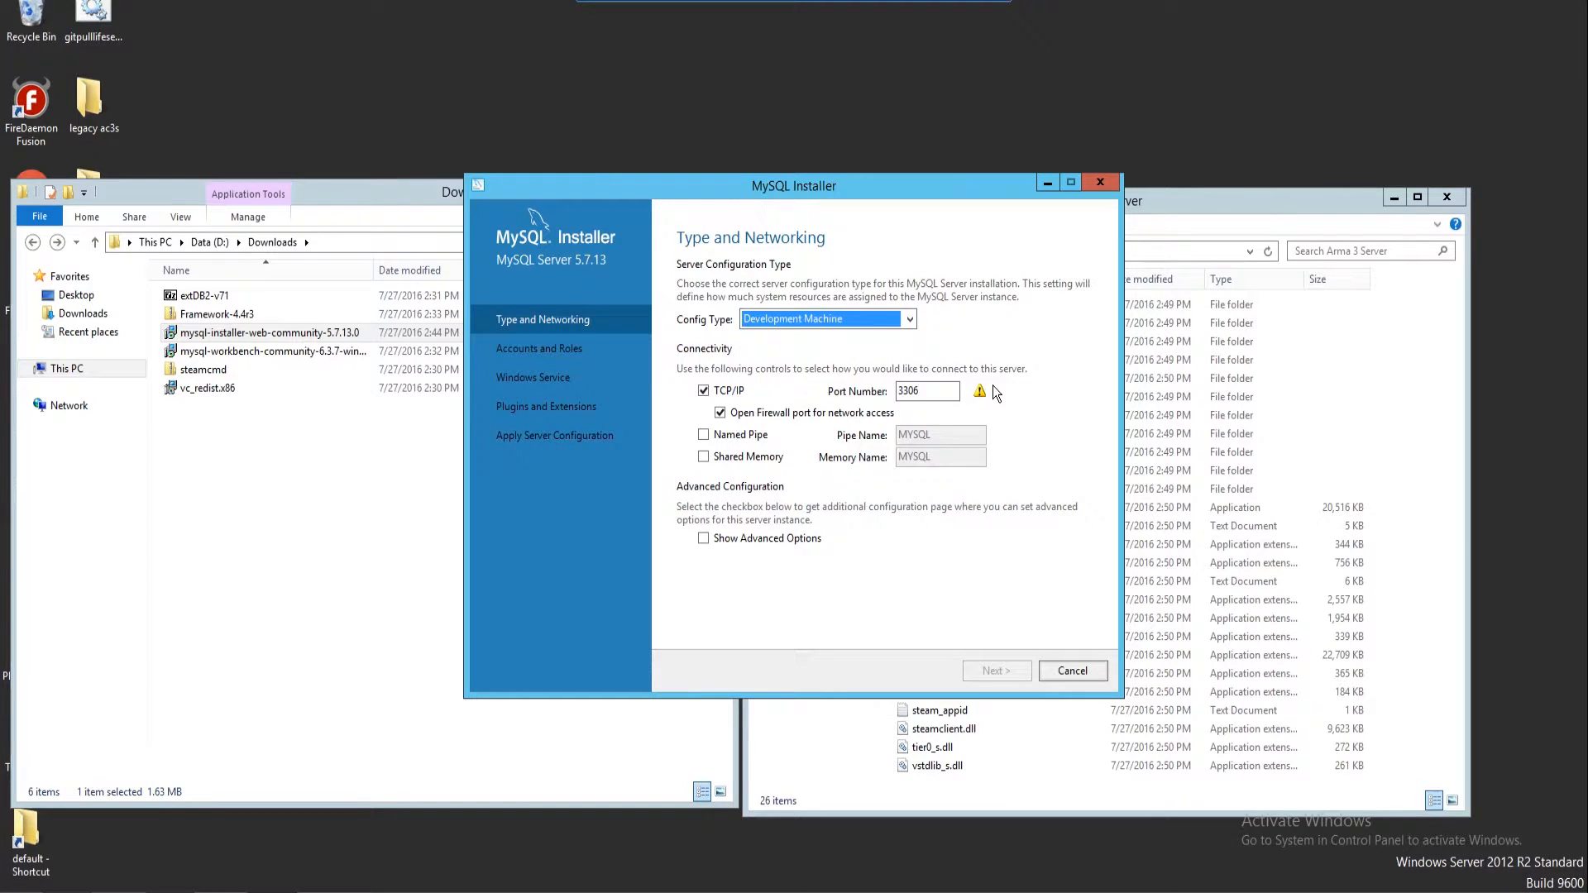
click(915, 394)
click(798, 328)
click(795, 332)
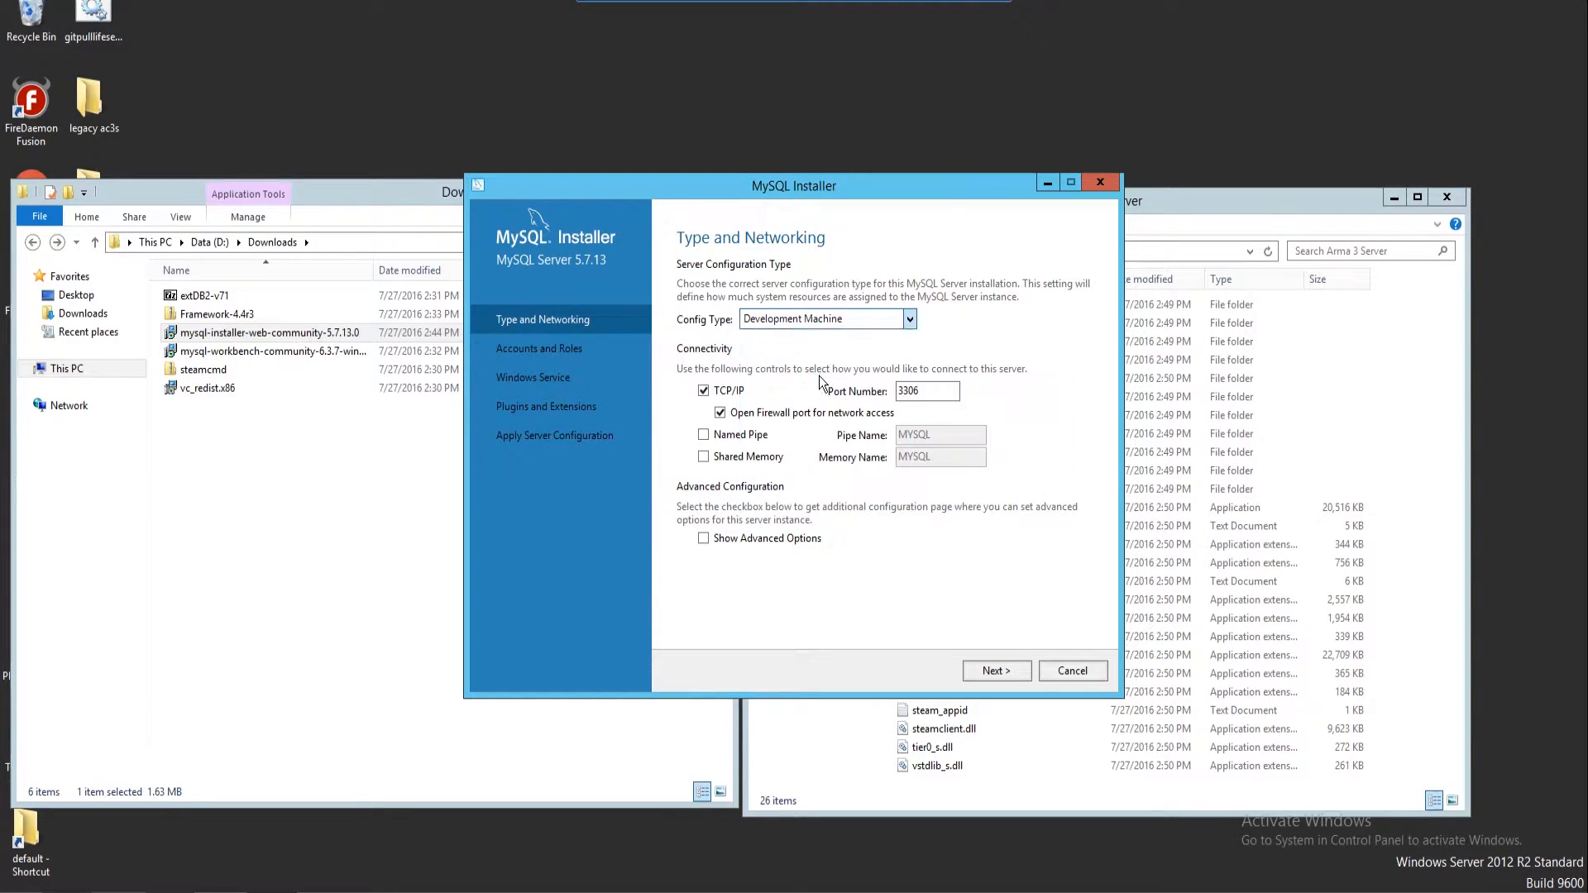
Keep port 3306, then enter and confirm the root account password
click(918, 393)
click(986, 674)
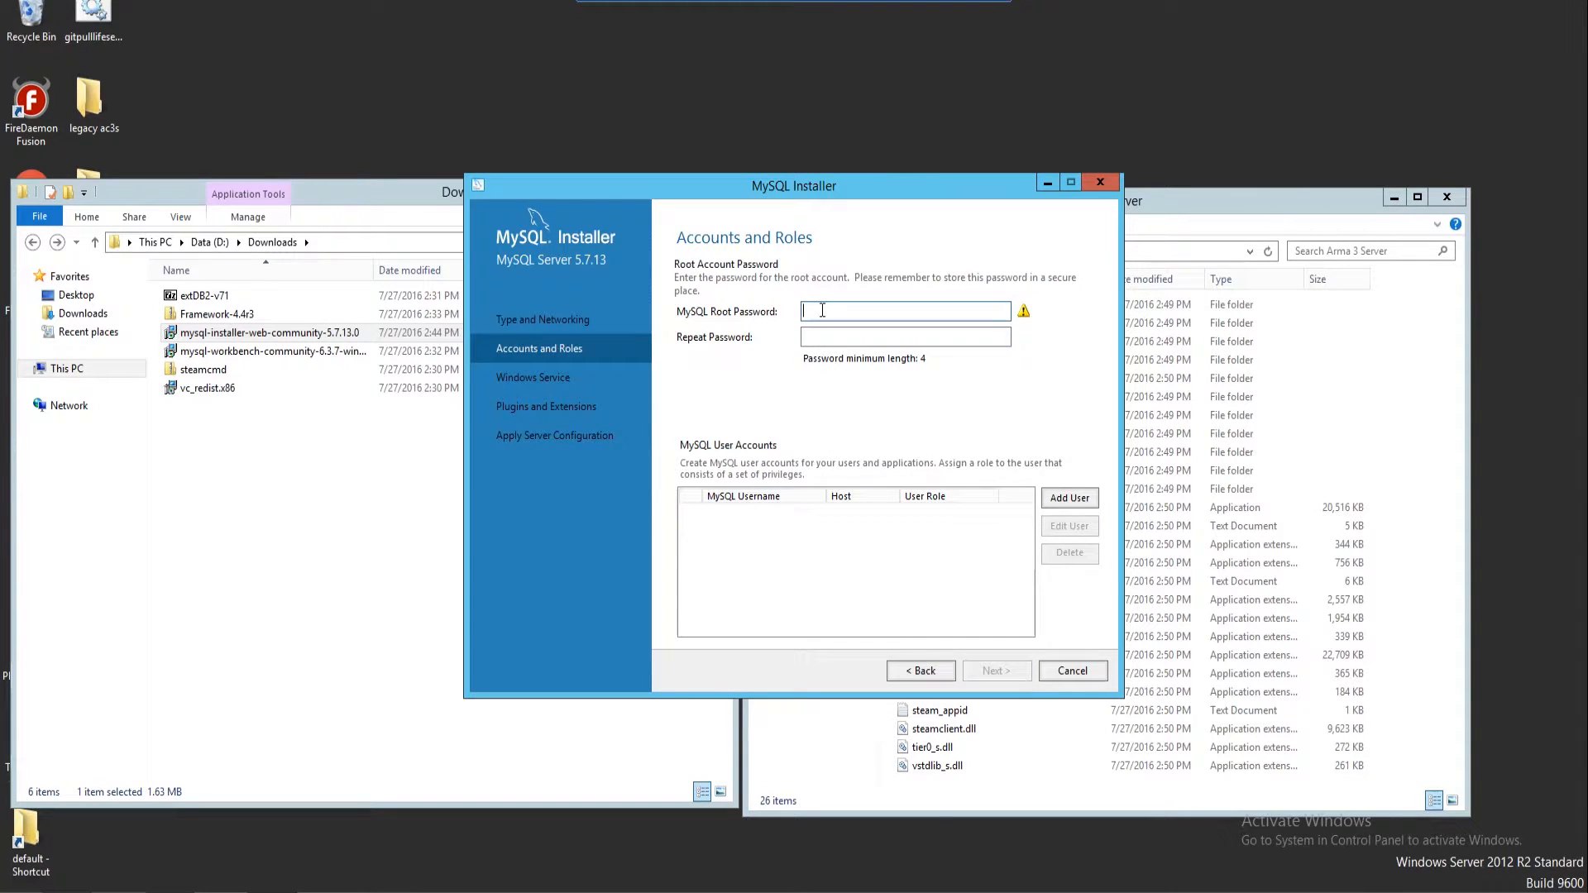
text(••••)
key(Tab)
text(••••)
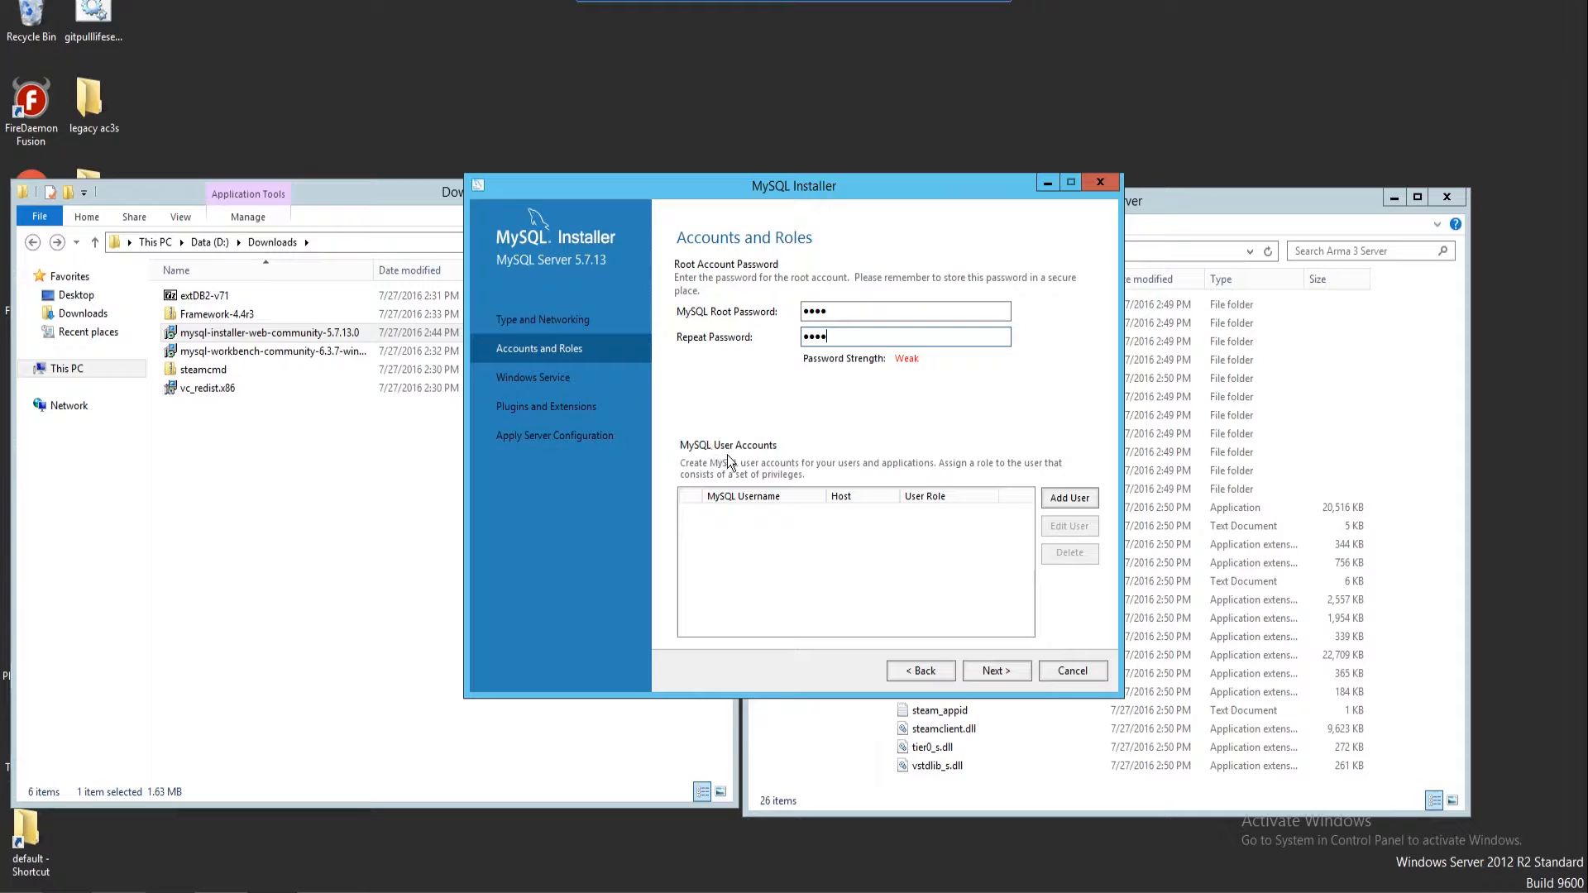
Add a DB Admin user for All Hosts (%), entering its username and password
click(1063, 500)
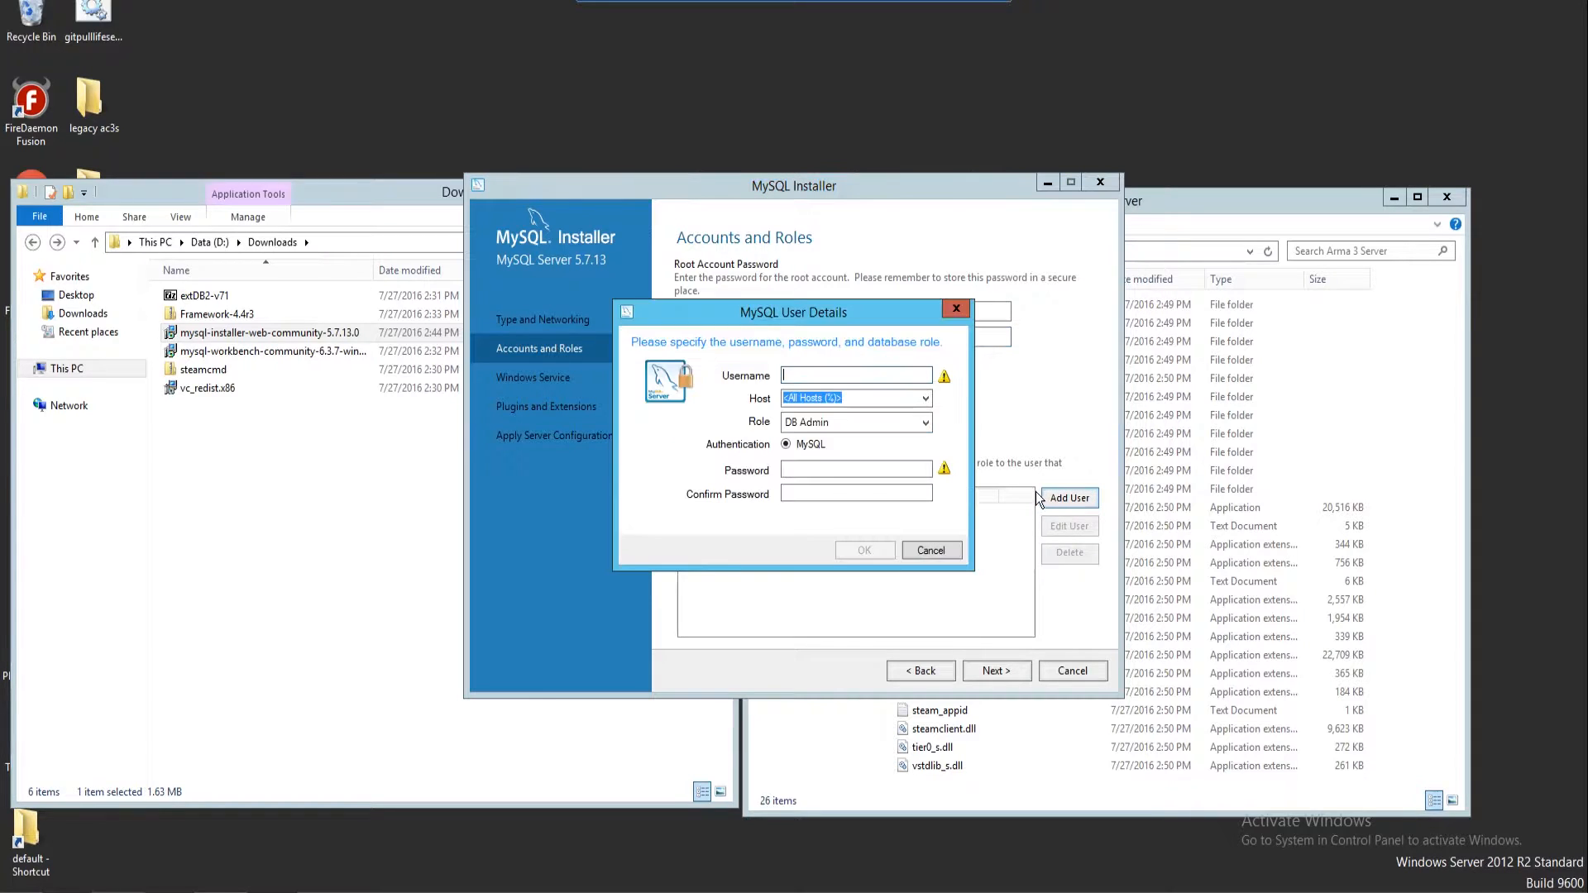
click(892, 427)
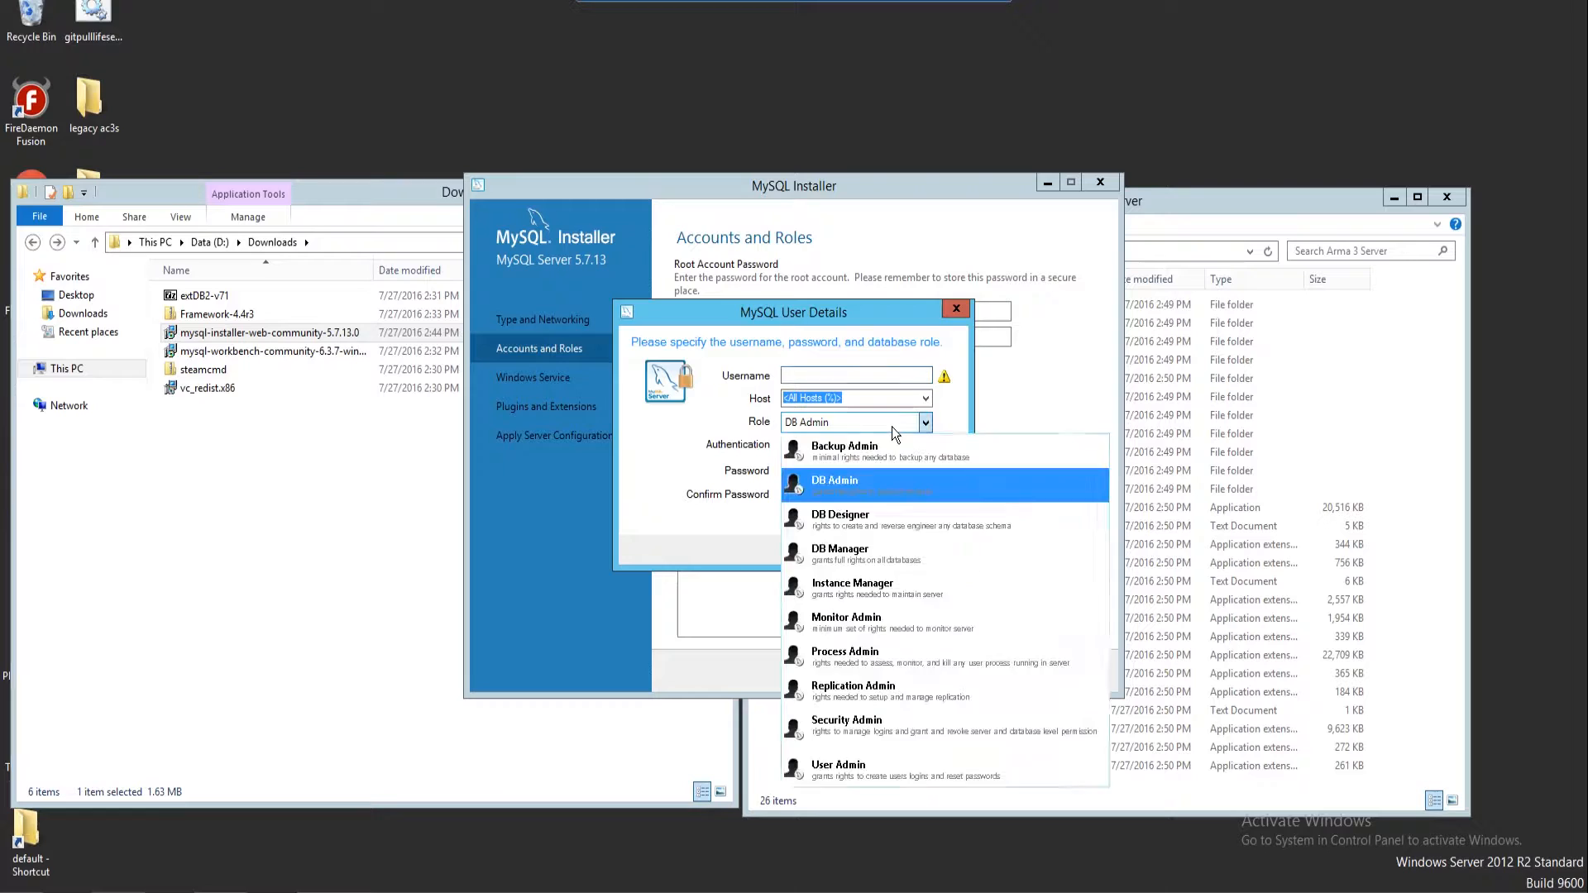
click(892, 427)
click(892, 426)
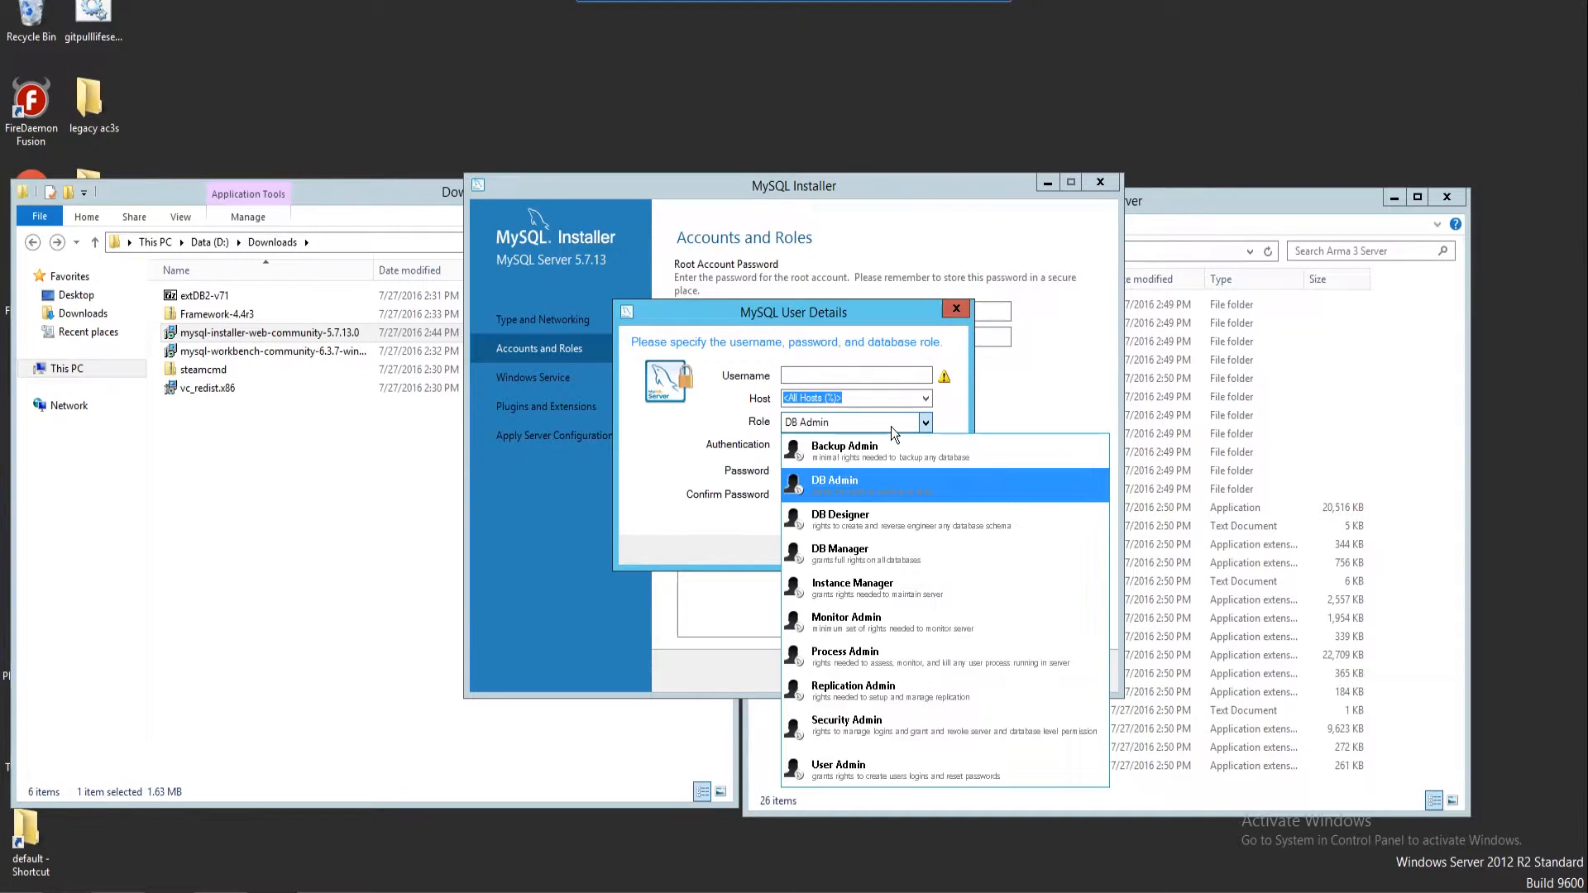
click(891, 427)
click(798, 375)
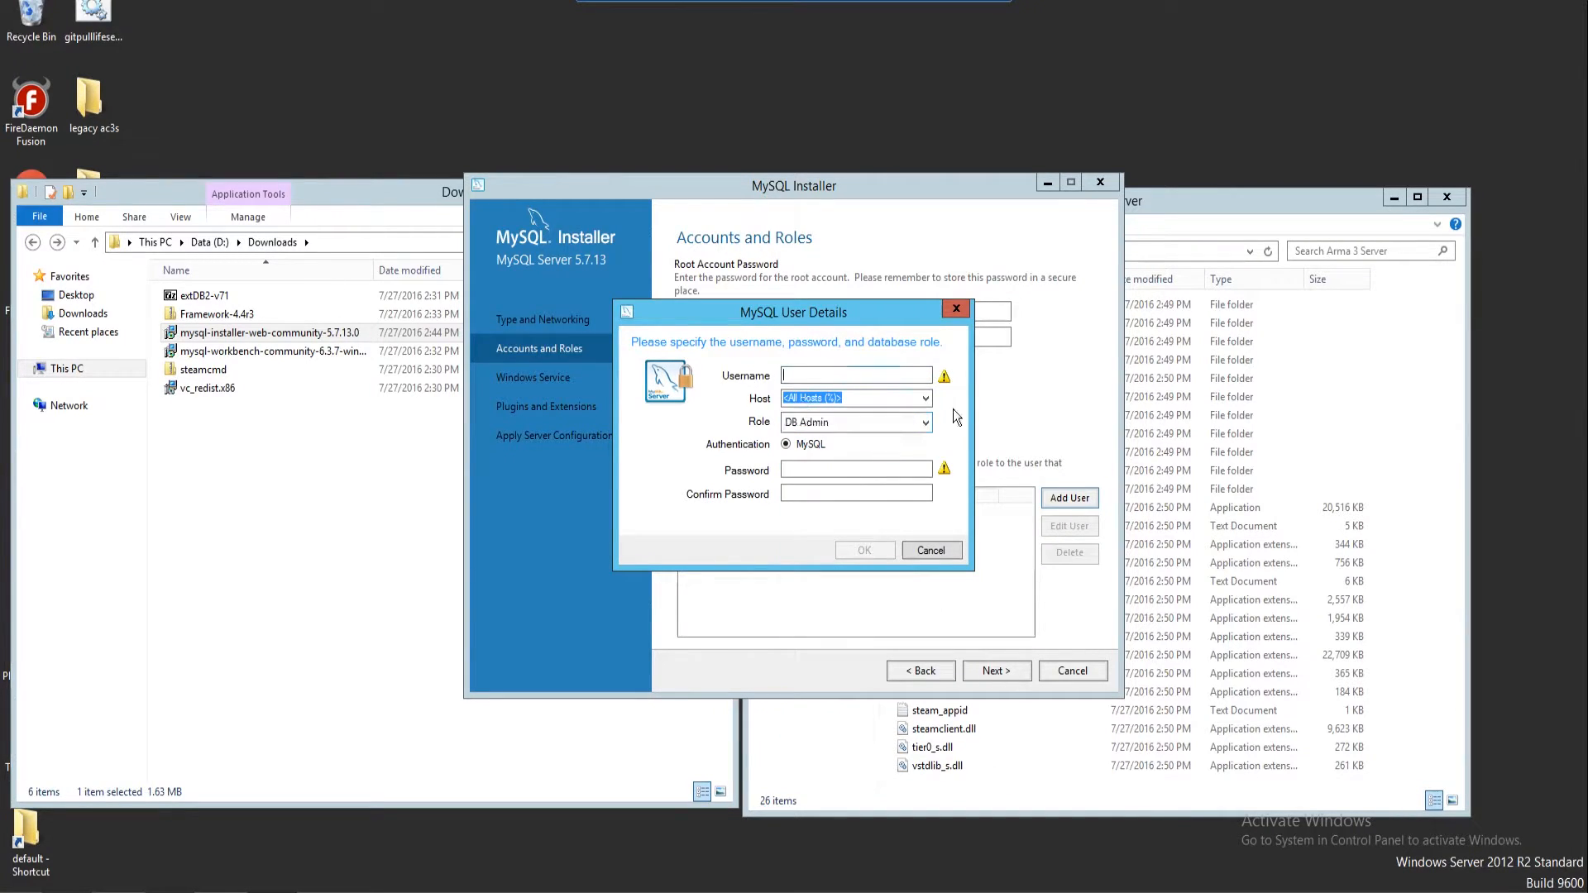
text(test)
click(806, 470)
text(test)
key(Tab)
text(test)
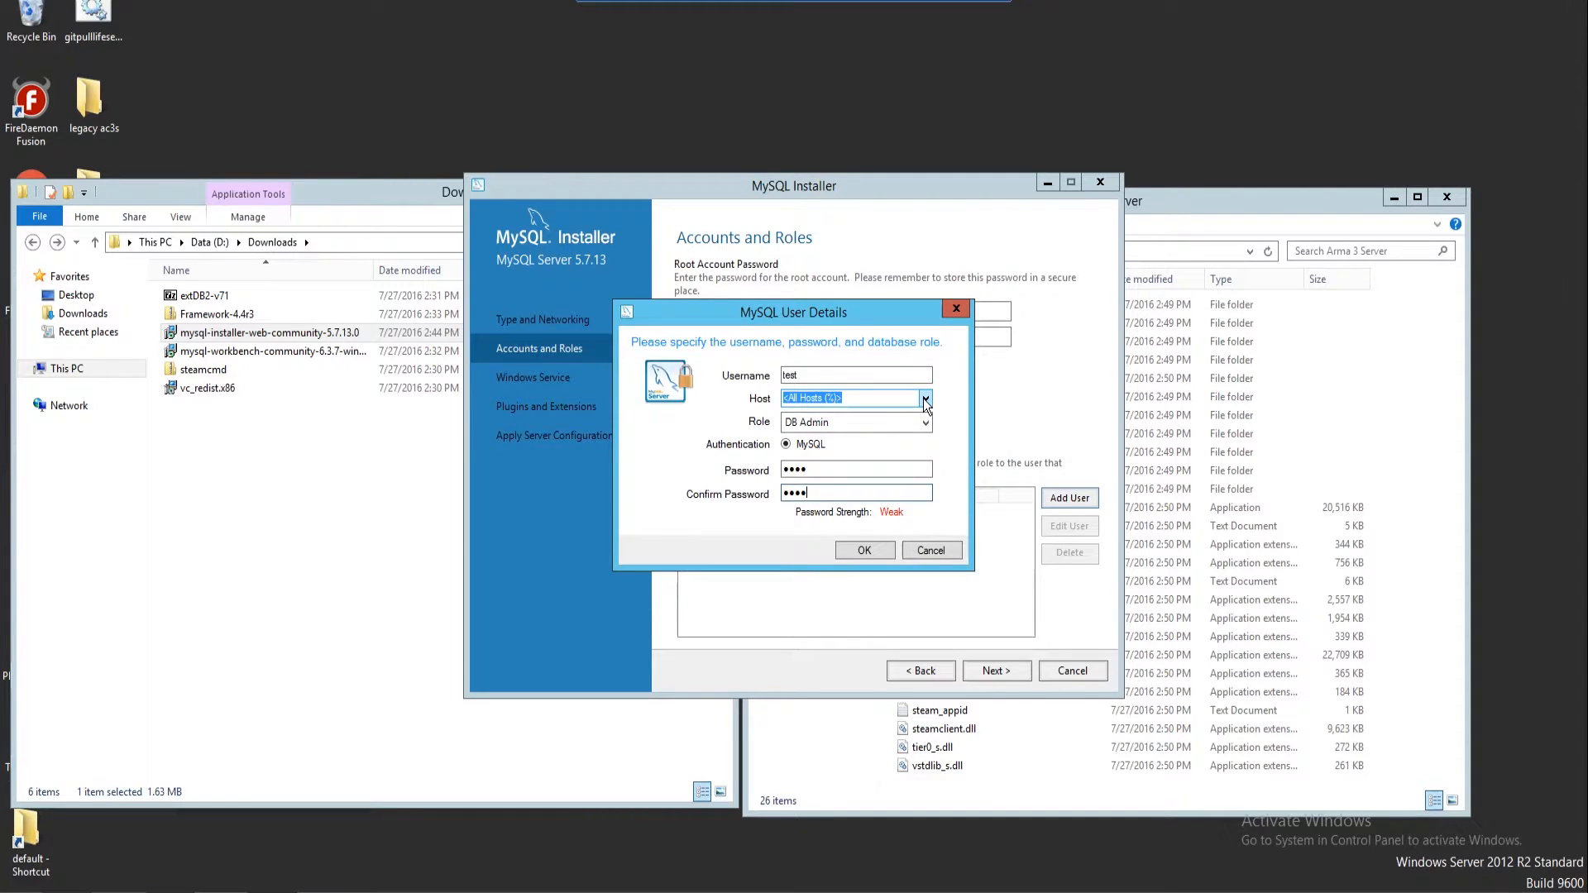
click(926, 399)
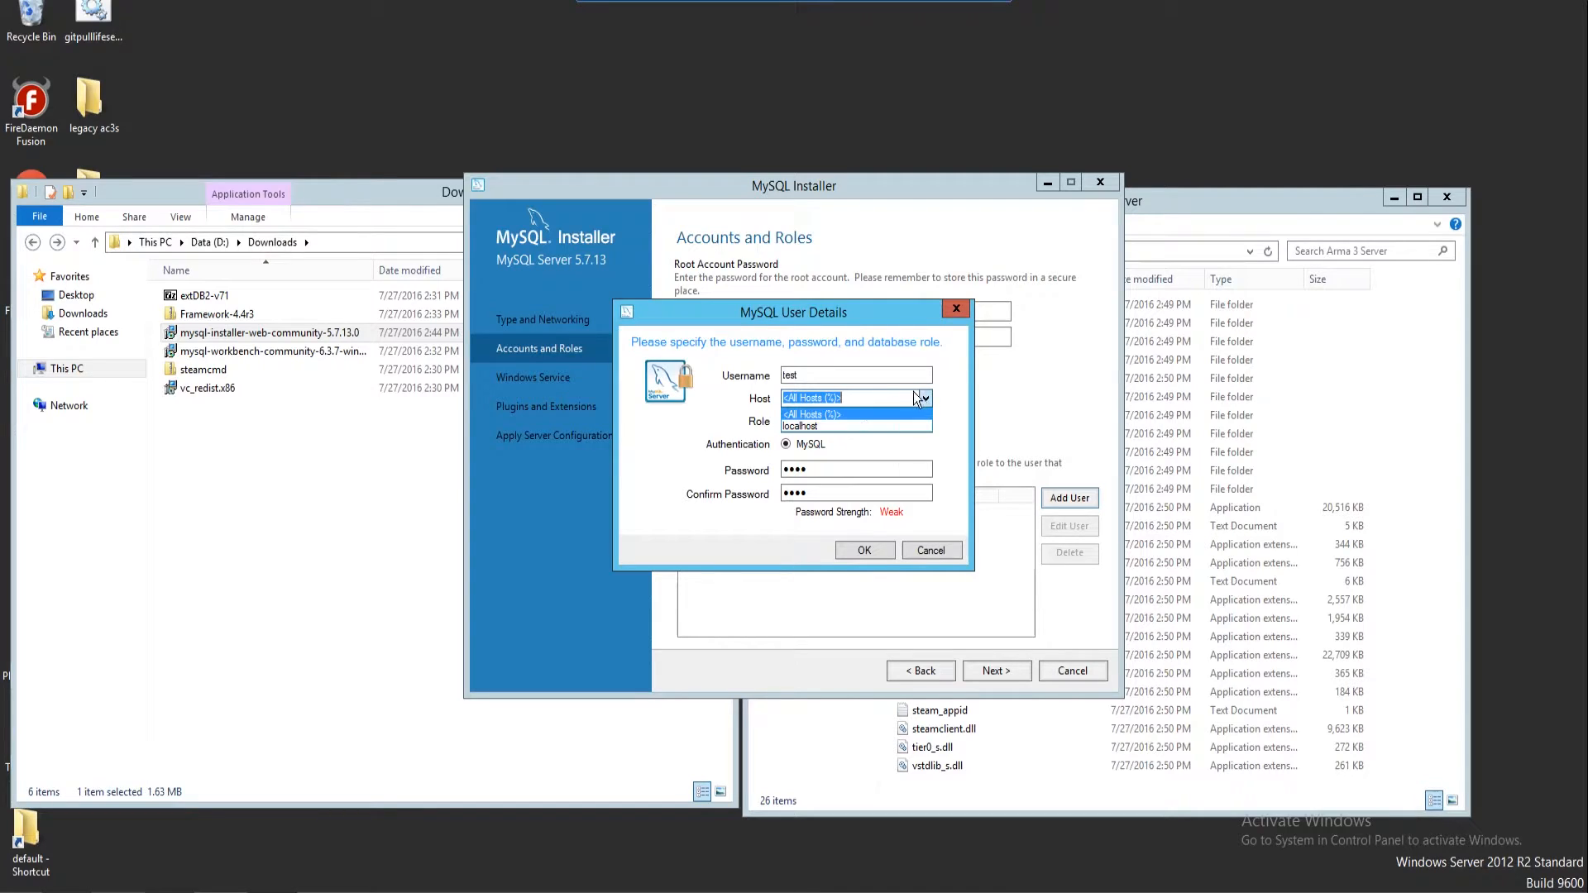
click(925, 397)
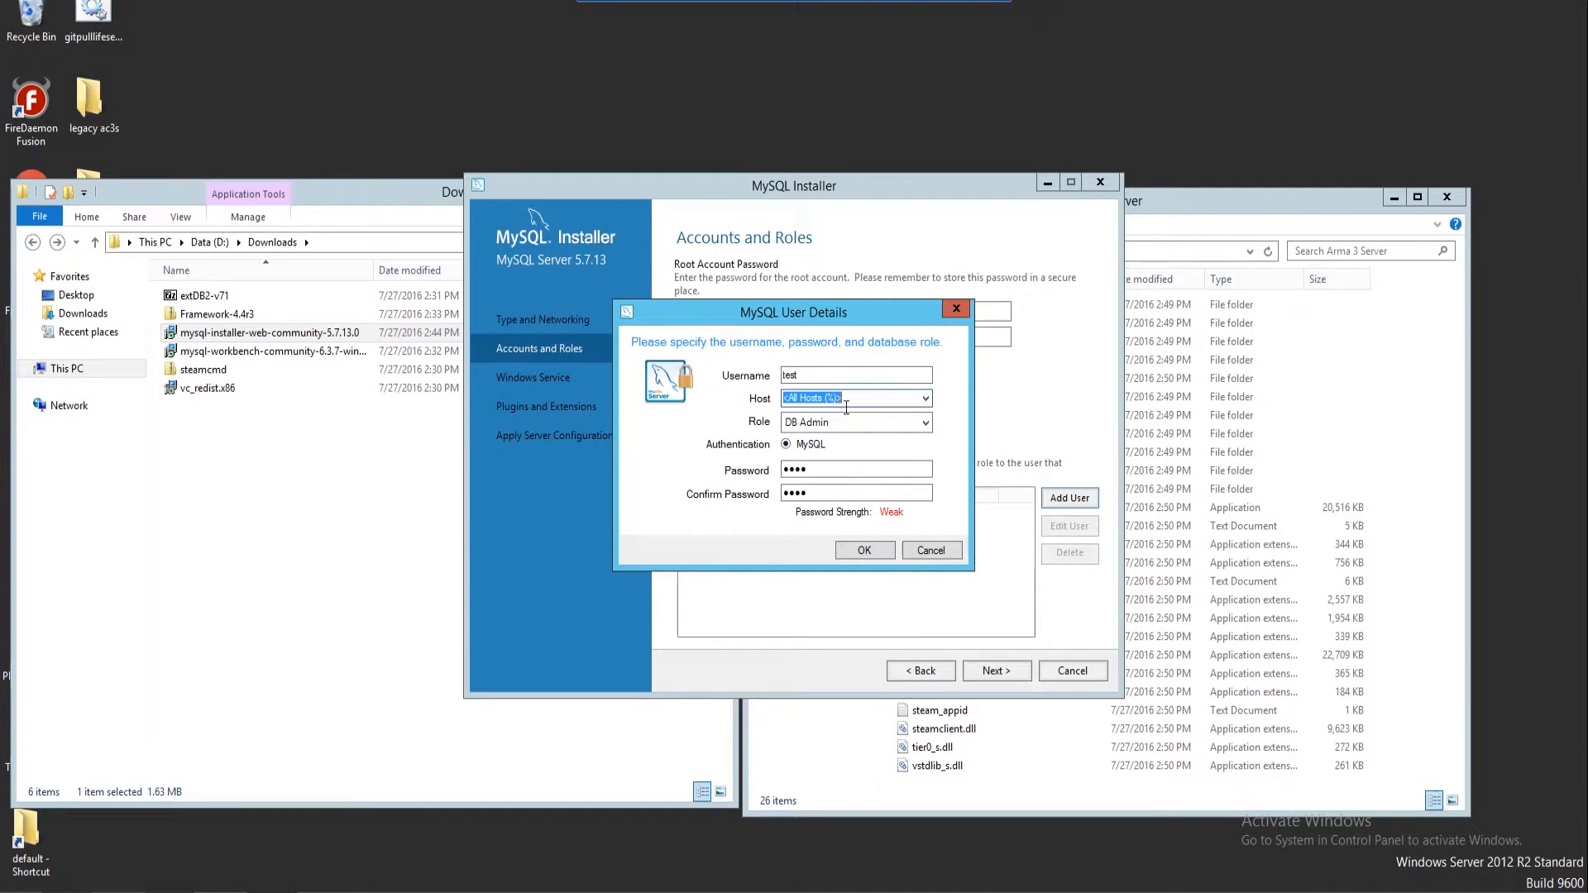
click(865, 552)
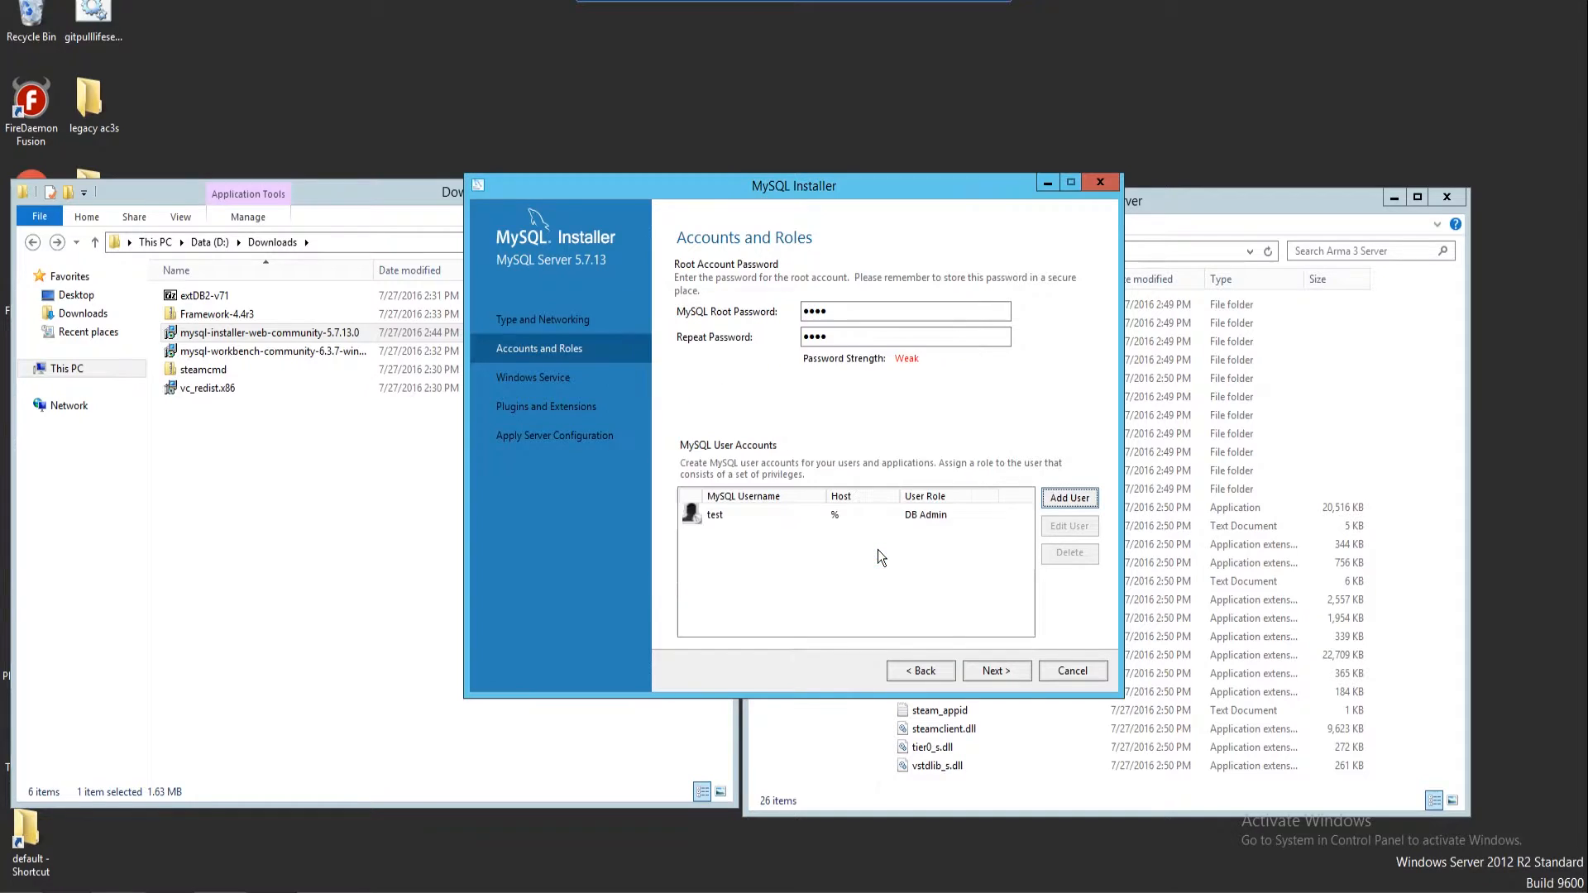
Go past the Windows service and plugins pages, execute the MySQL Server 5.7.13 configuration, and finish
click(997, 671)
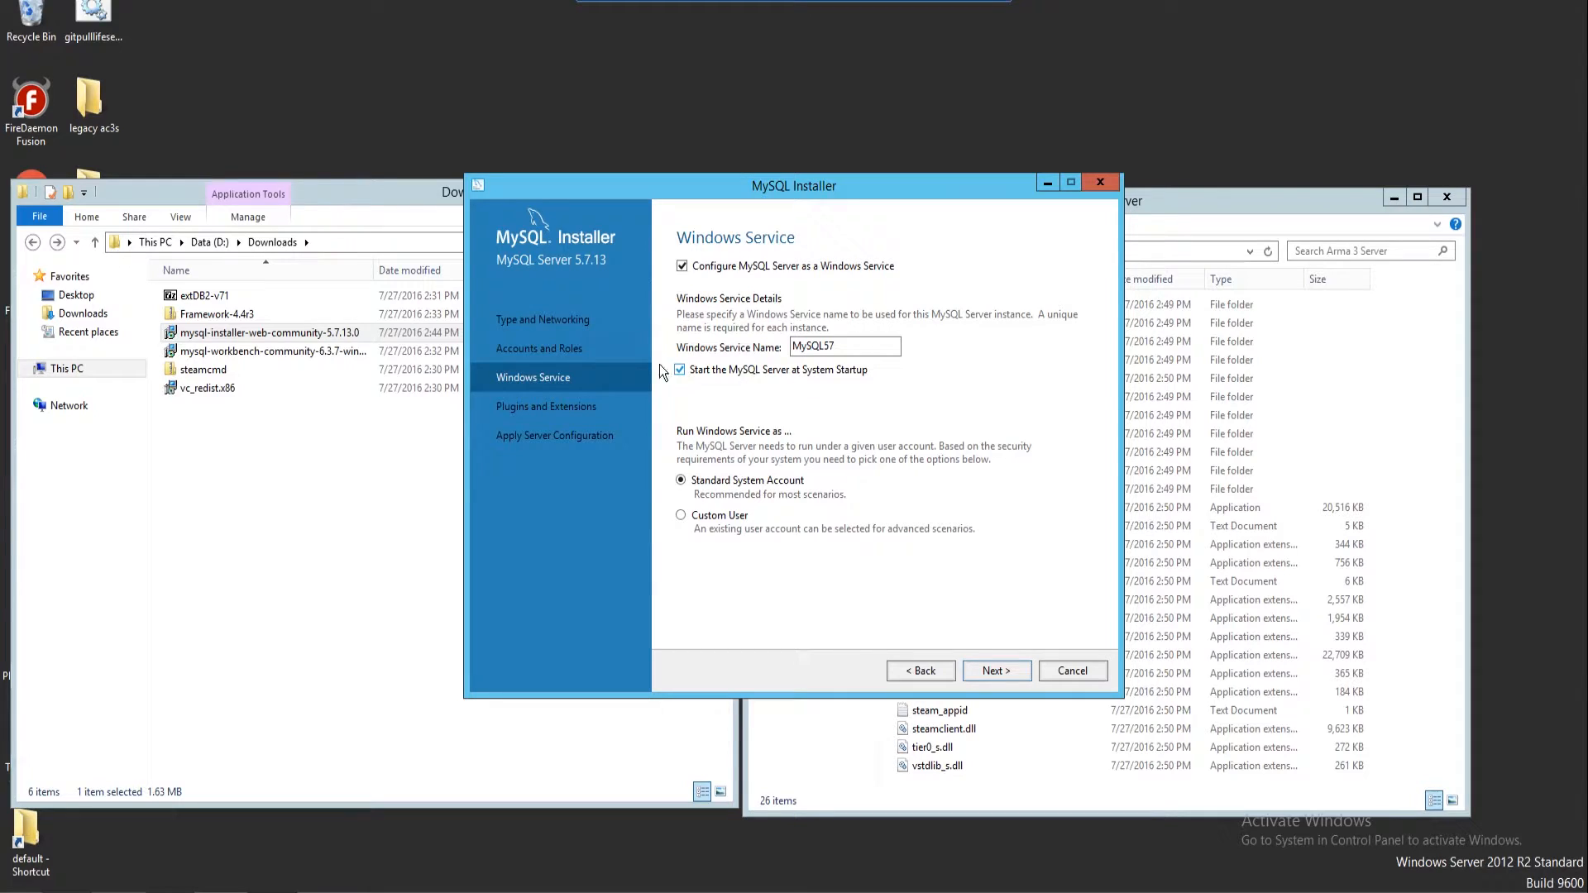
drag(863, 345, 684, 403)
click(997, 670)
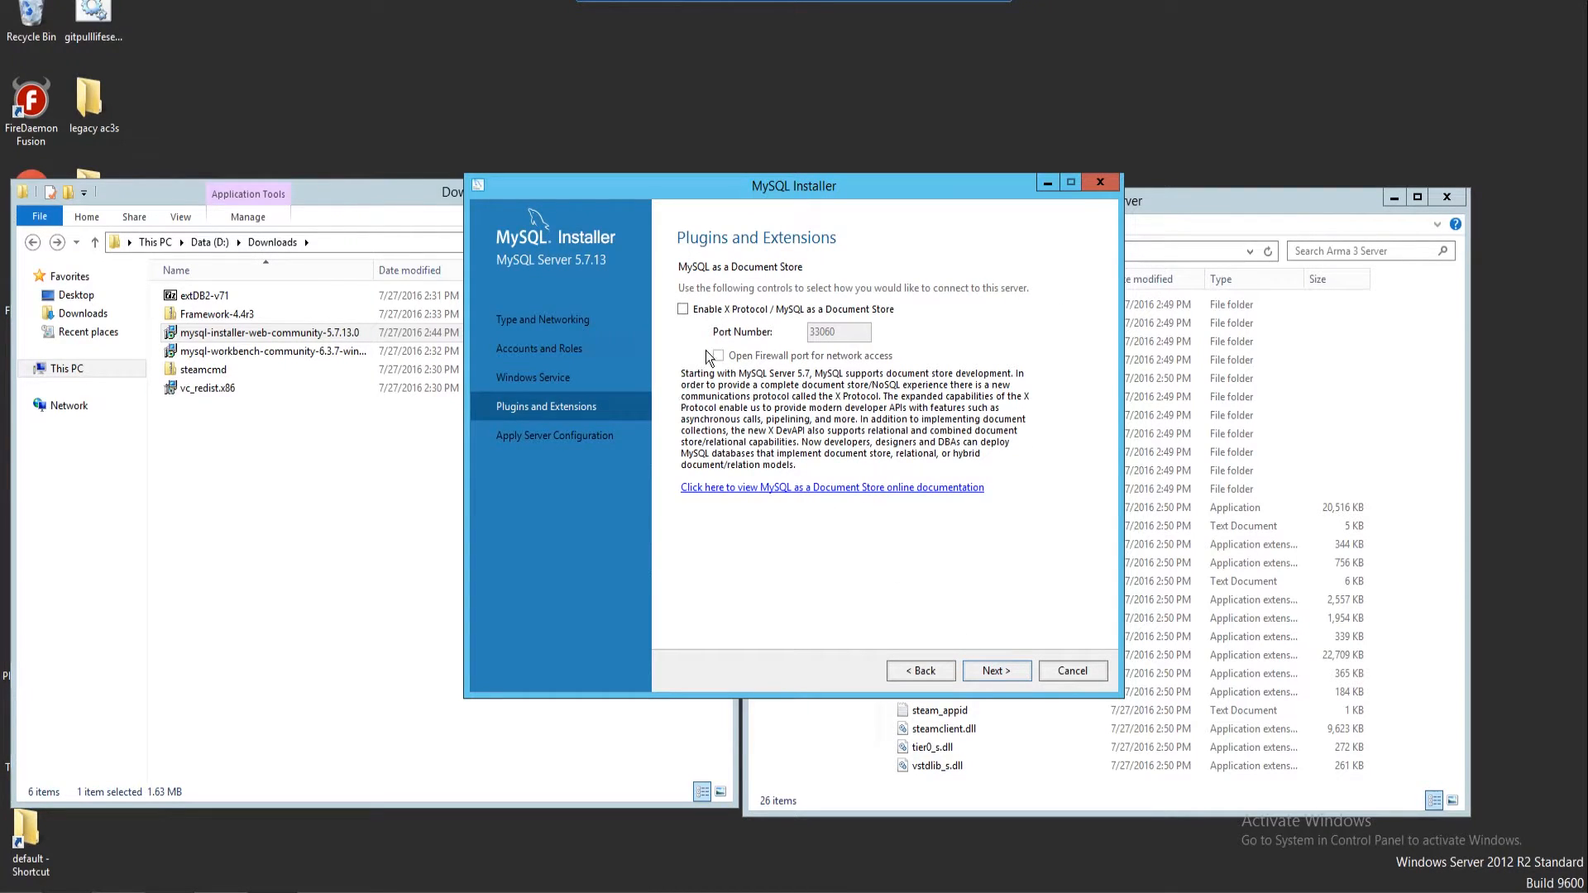
click(985, 669)
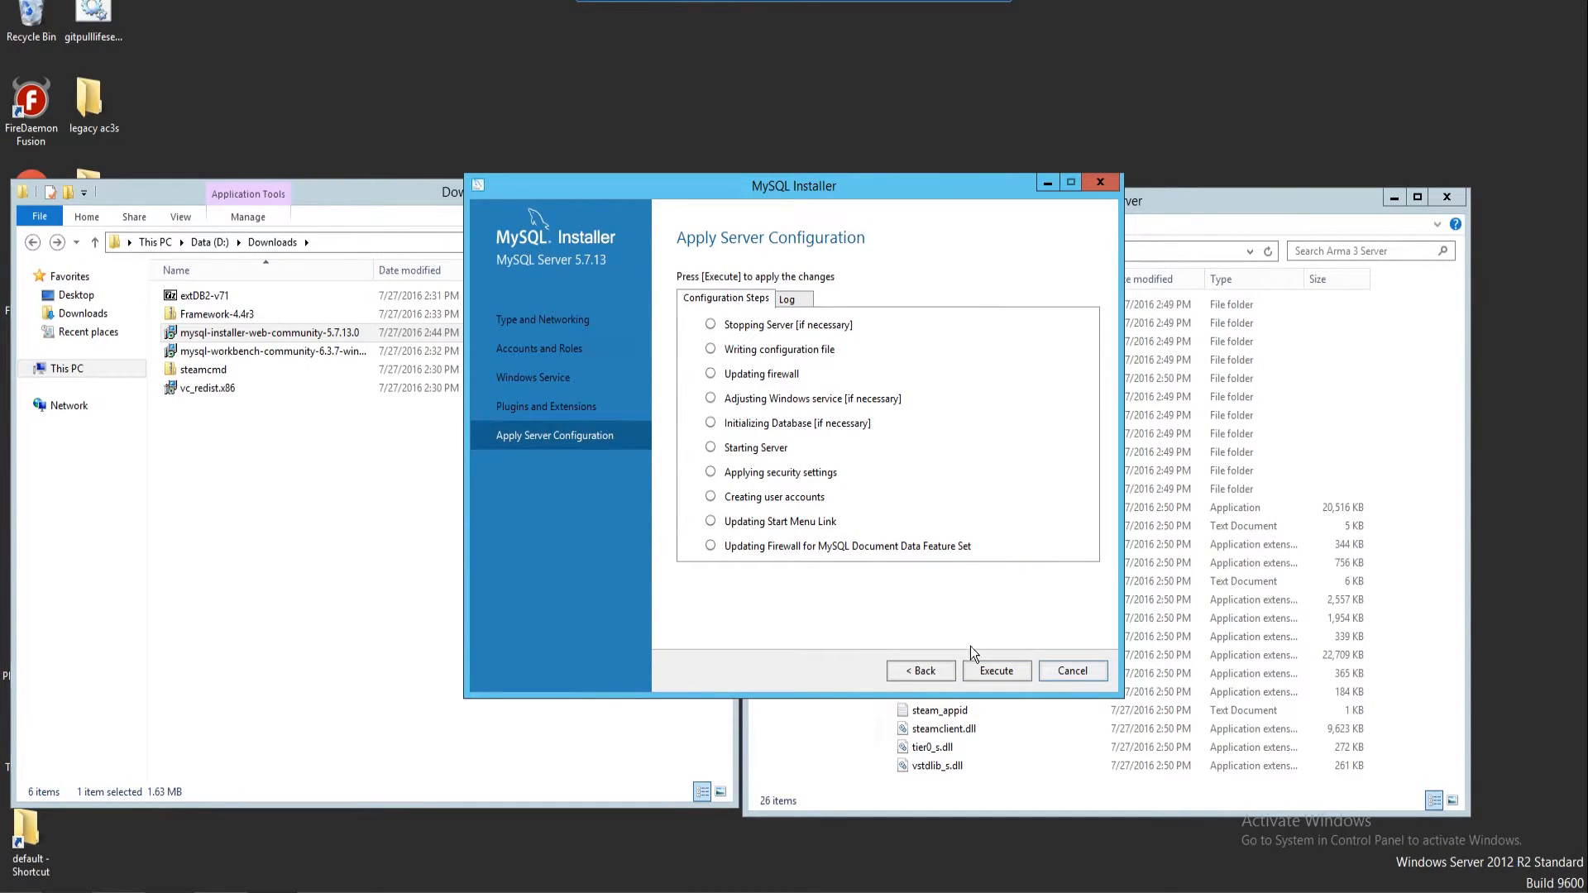
click(984, 669)
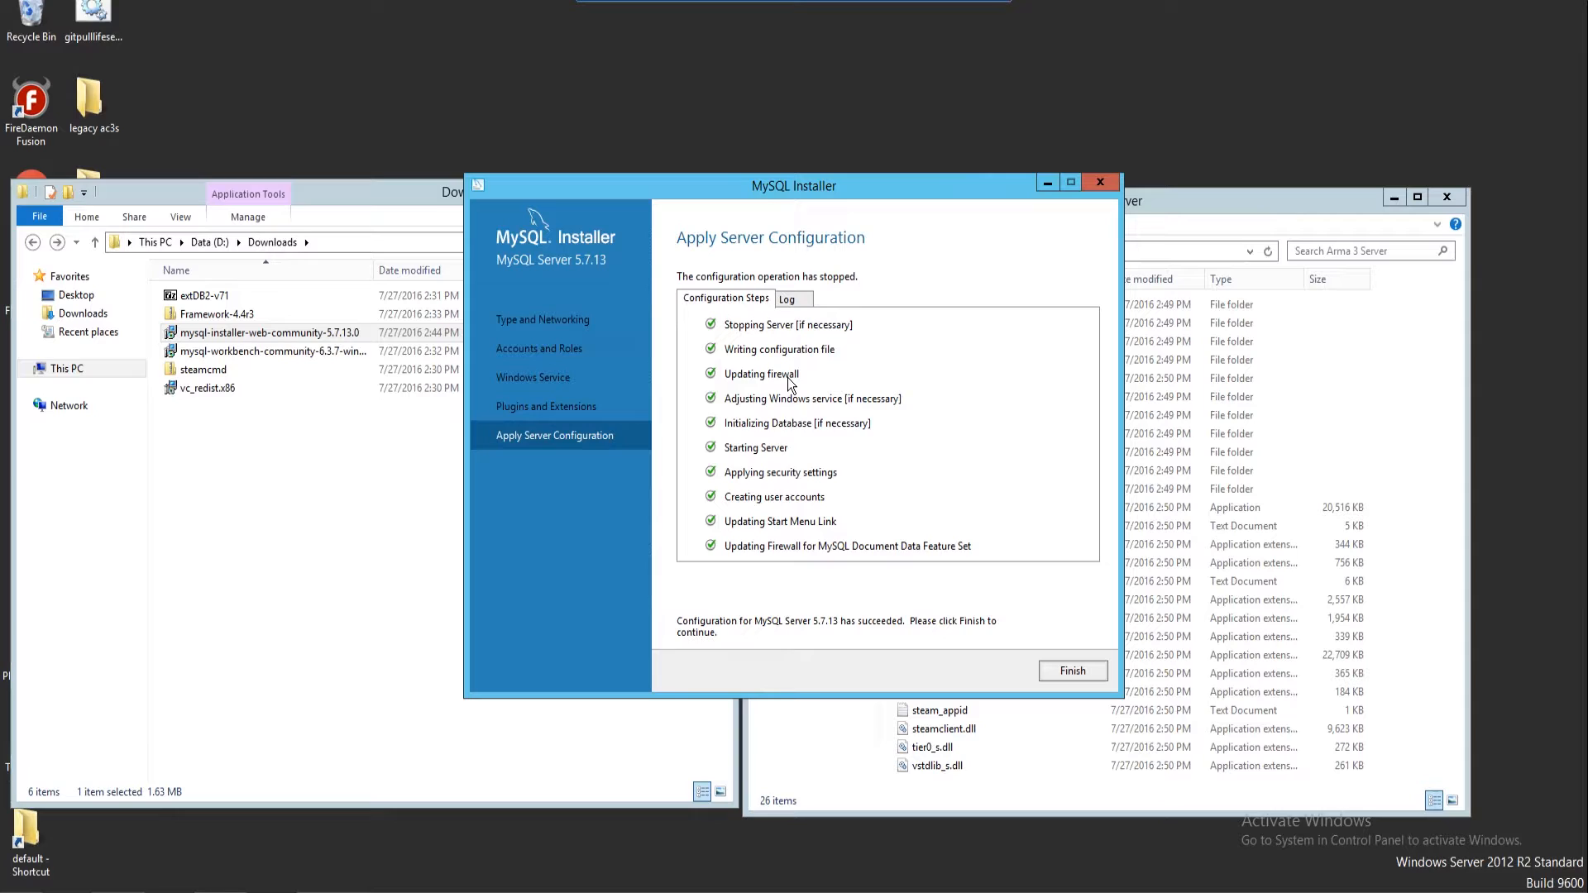
click(1074, 671)
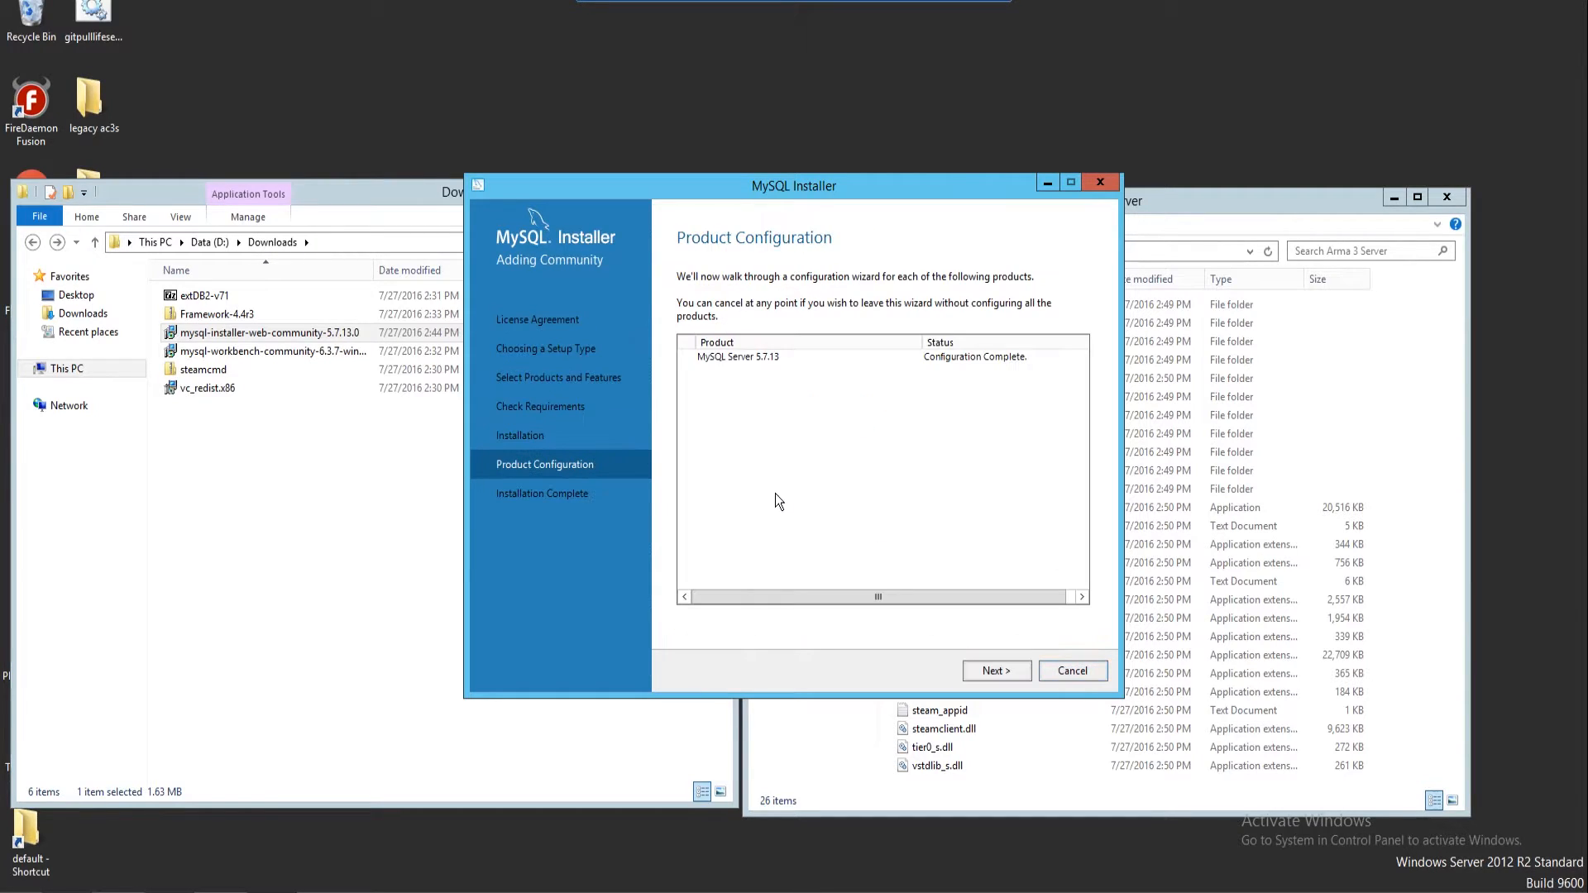
Finish the installer and connect Workbench to Local instance mysql with the root password
click(1003, 671)
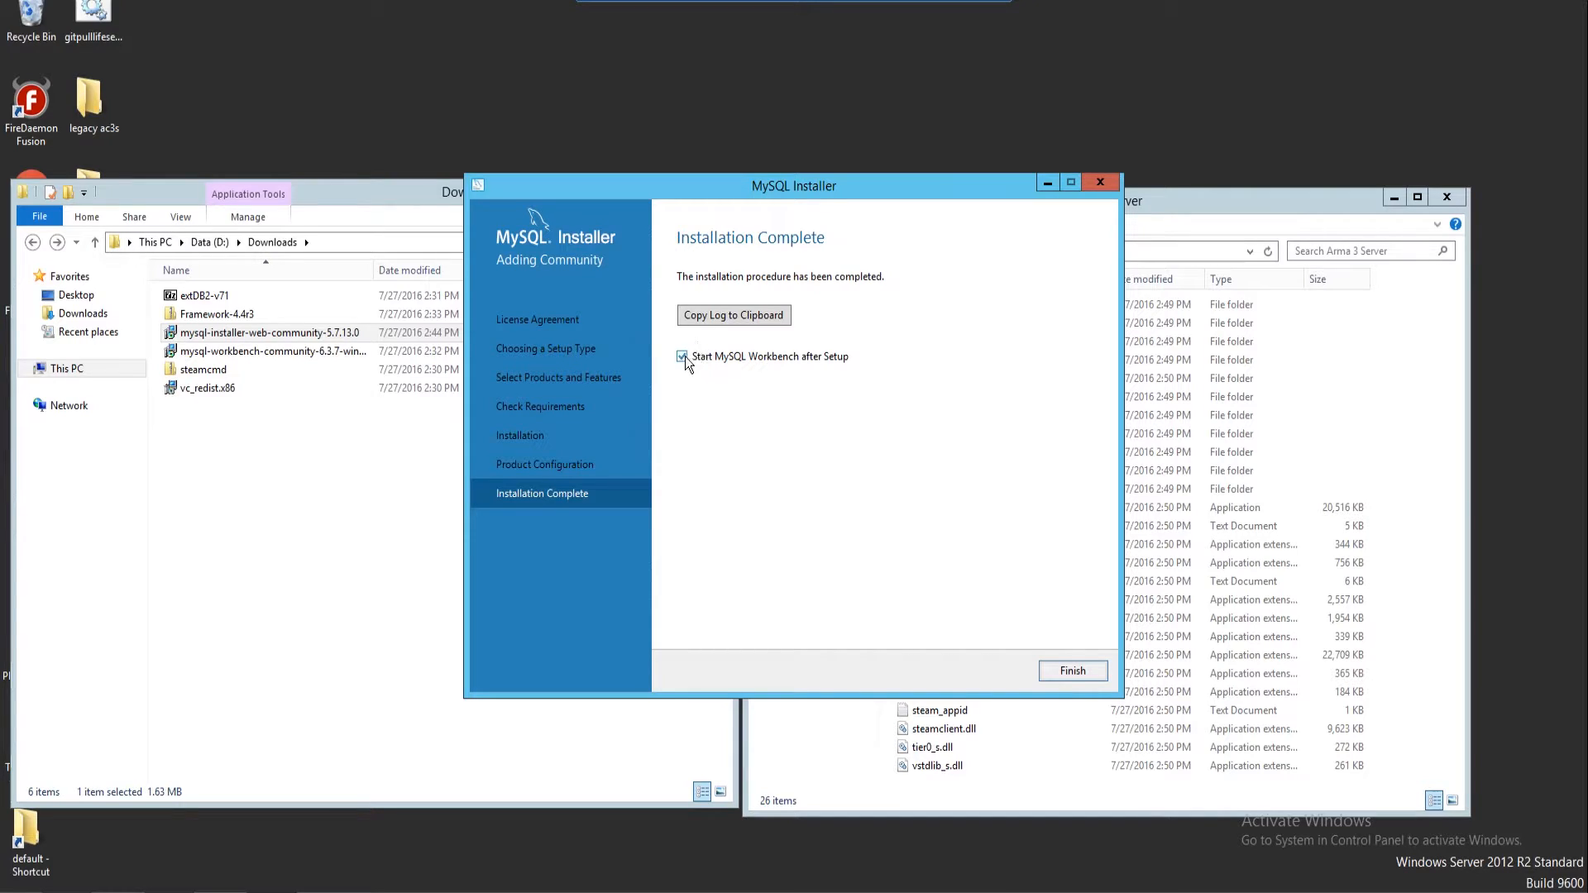
click(1081, 673)
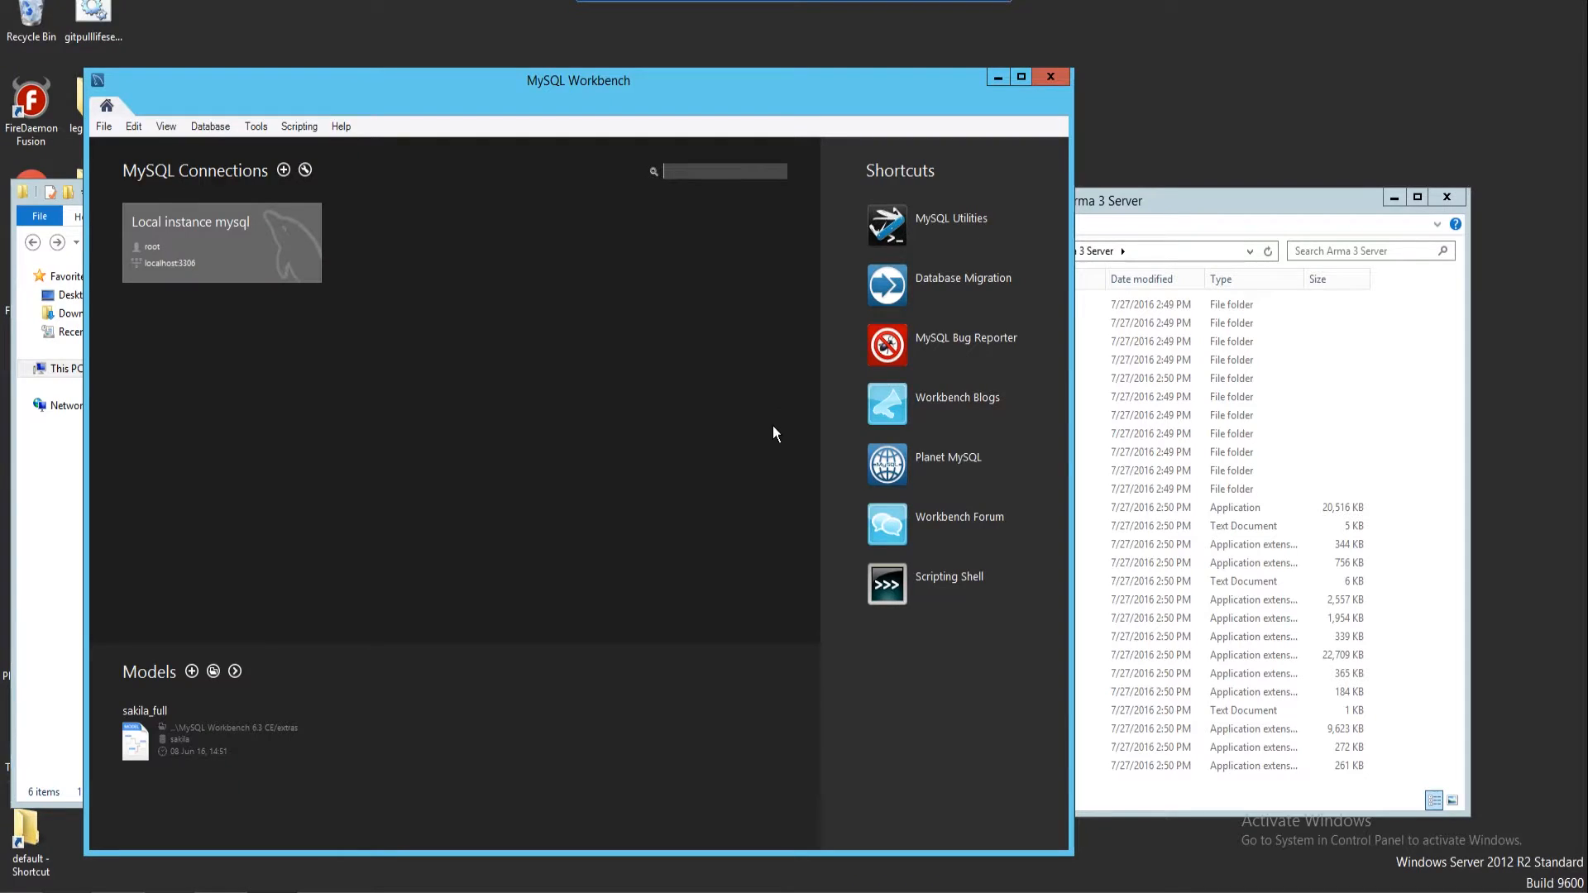
click(245, 248)
text(****)
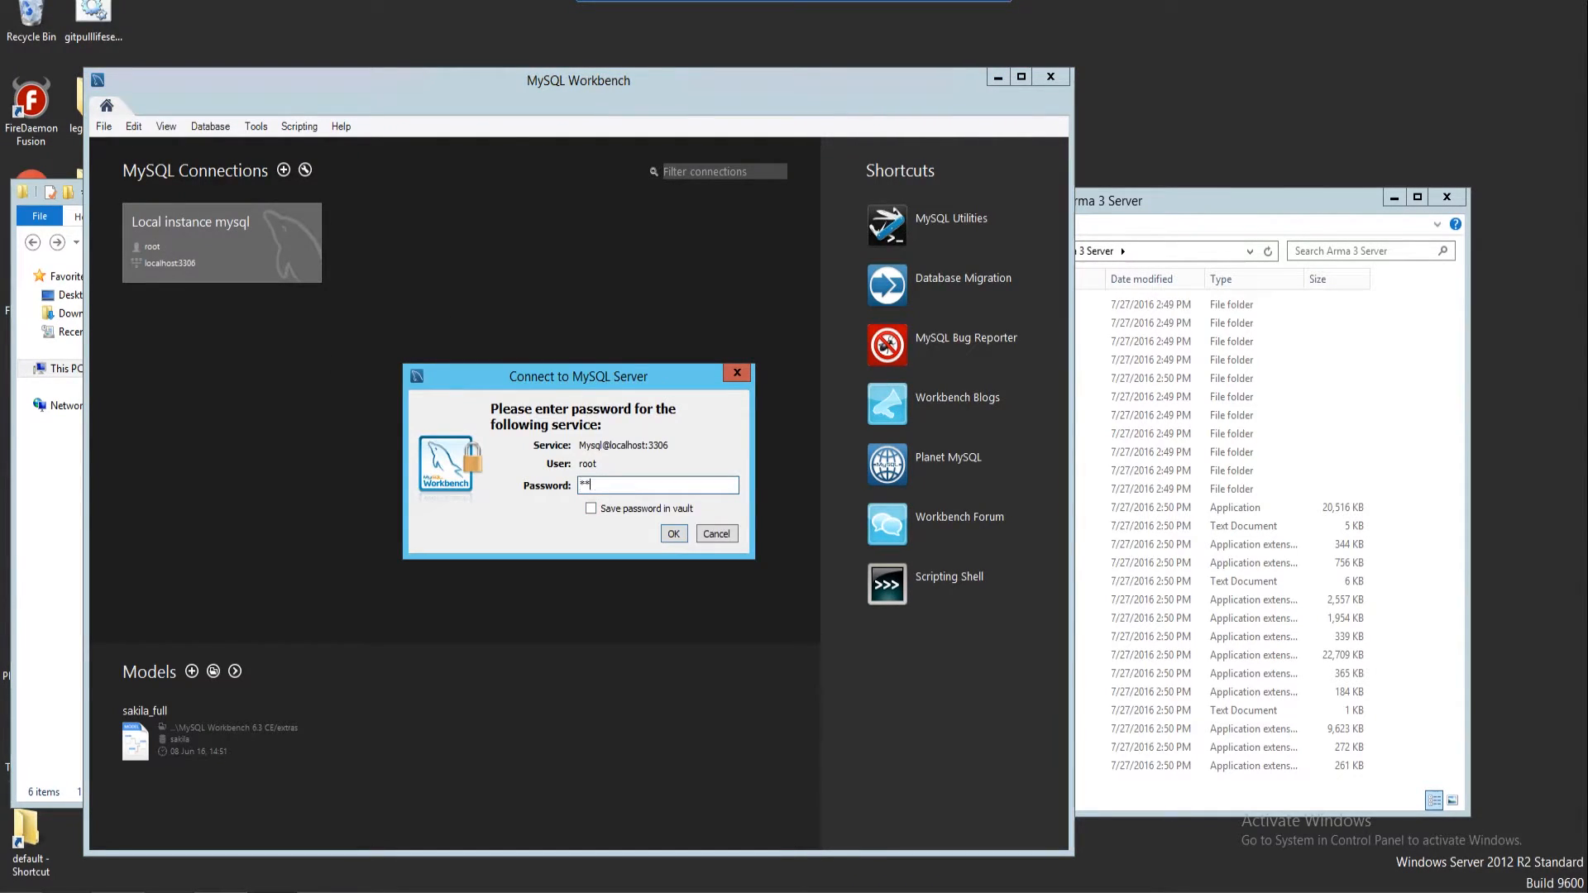
click(667, 534)
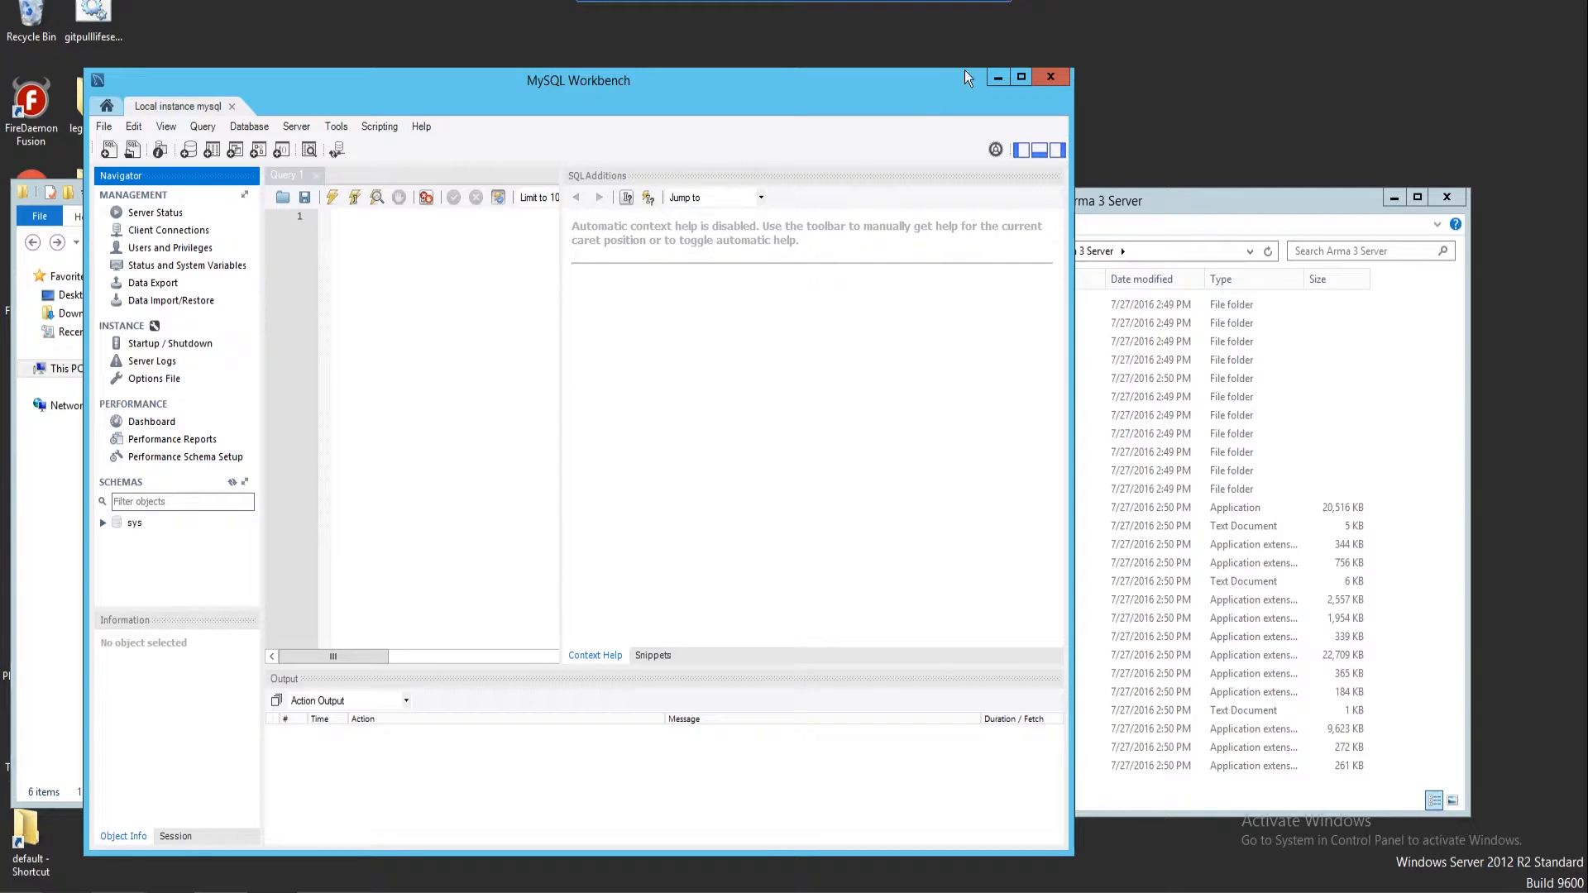
Copy Altis_Life.Altis from the Framework-4.4r3 archive into the mpmissions folder
click(1049, 77)
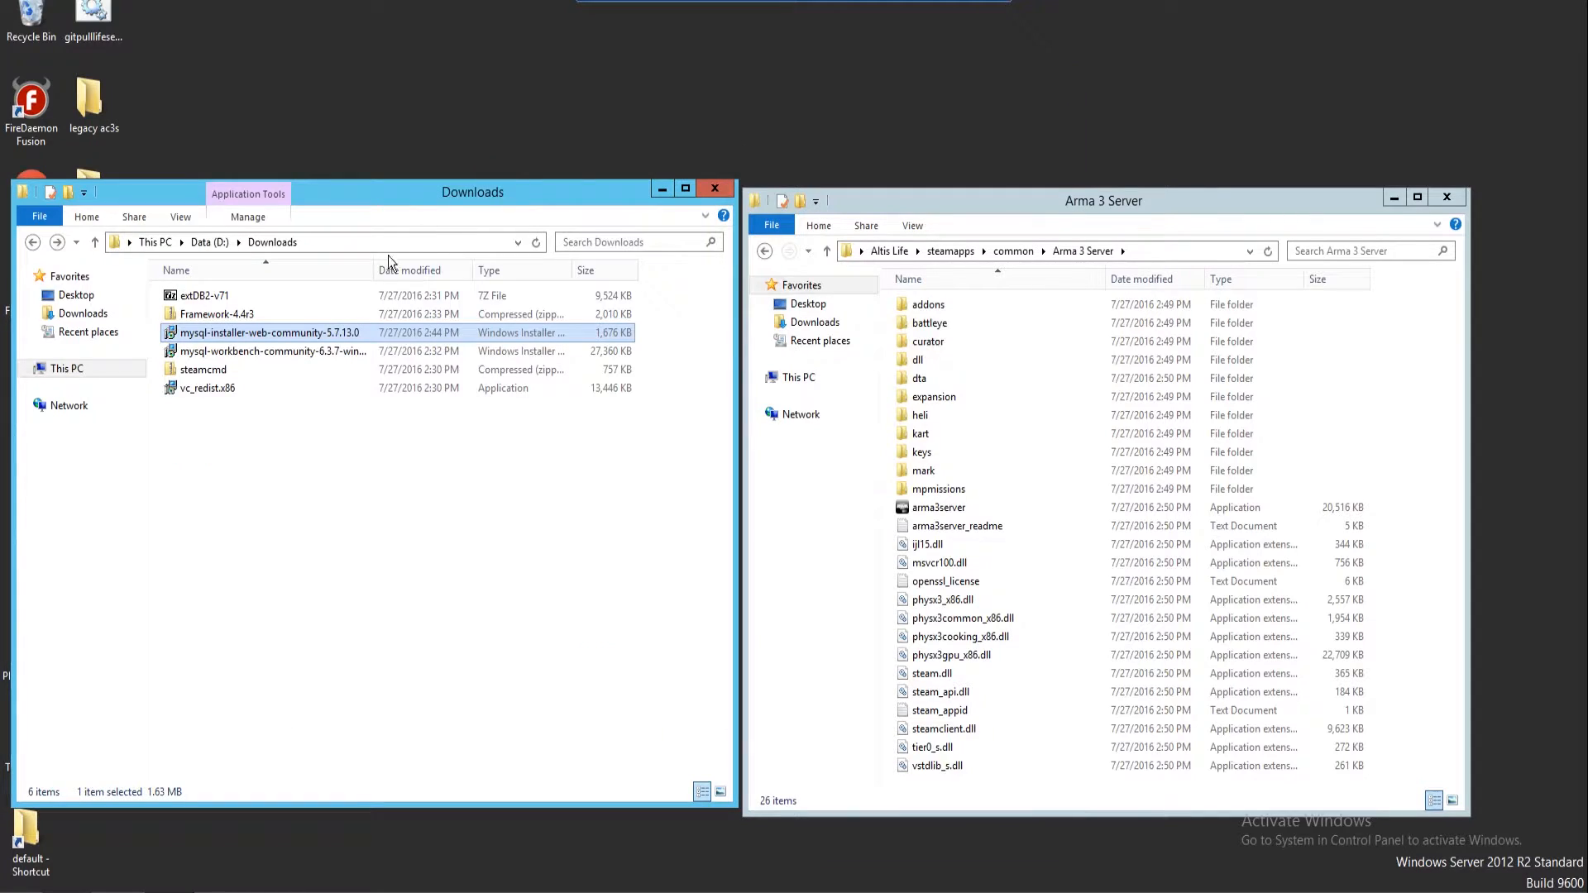
double_click(244, 316)
click(243, 297)
double_click(243, 296)
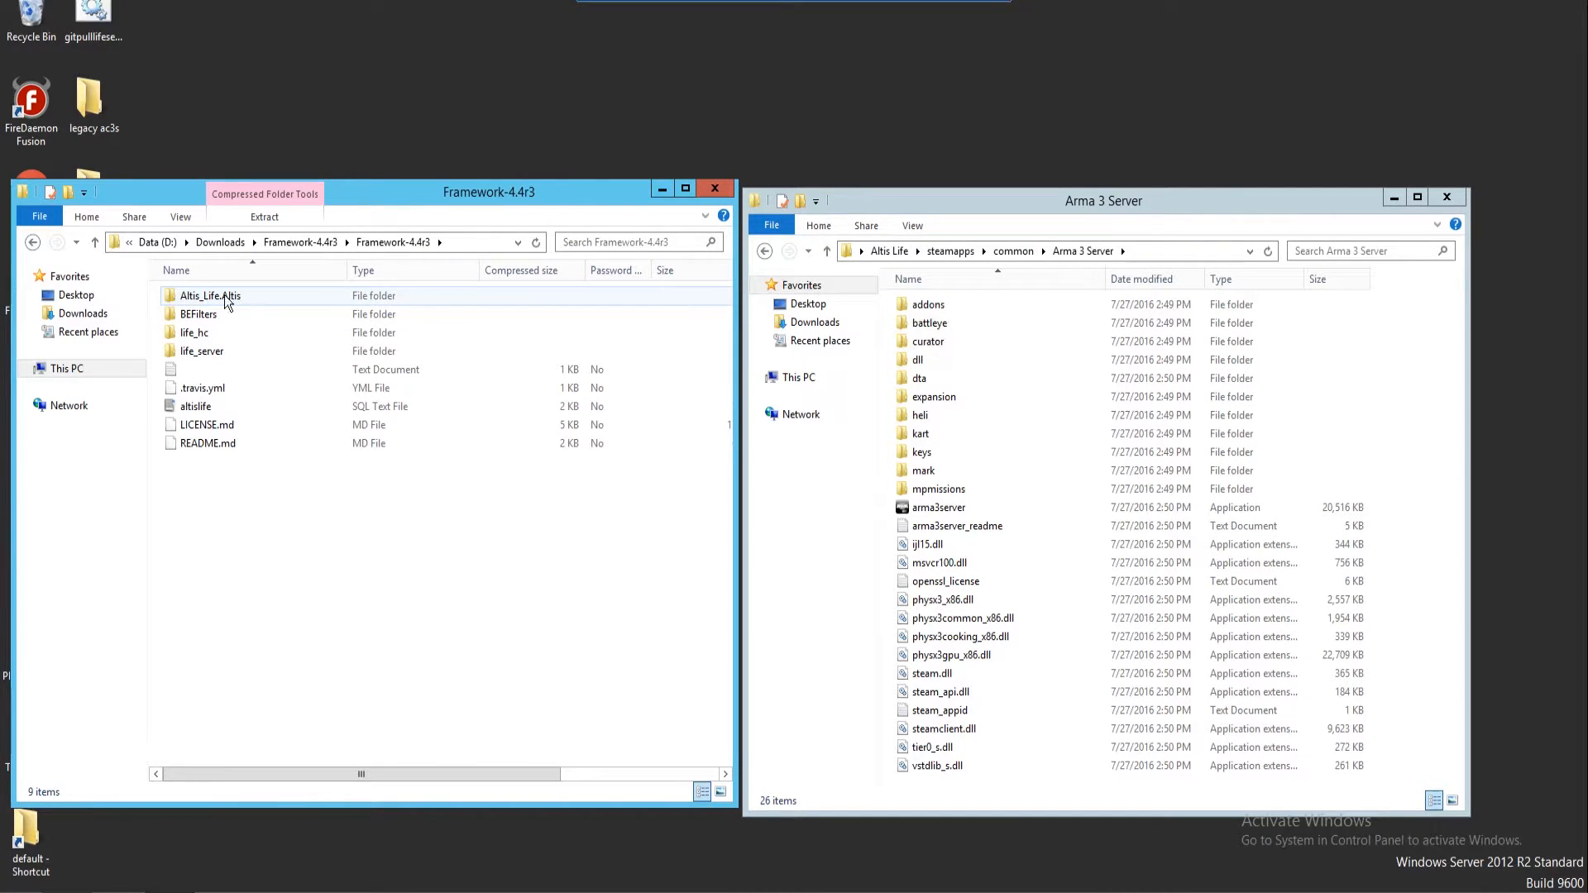
right_click(225, 295)
click(256, 369)
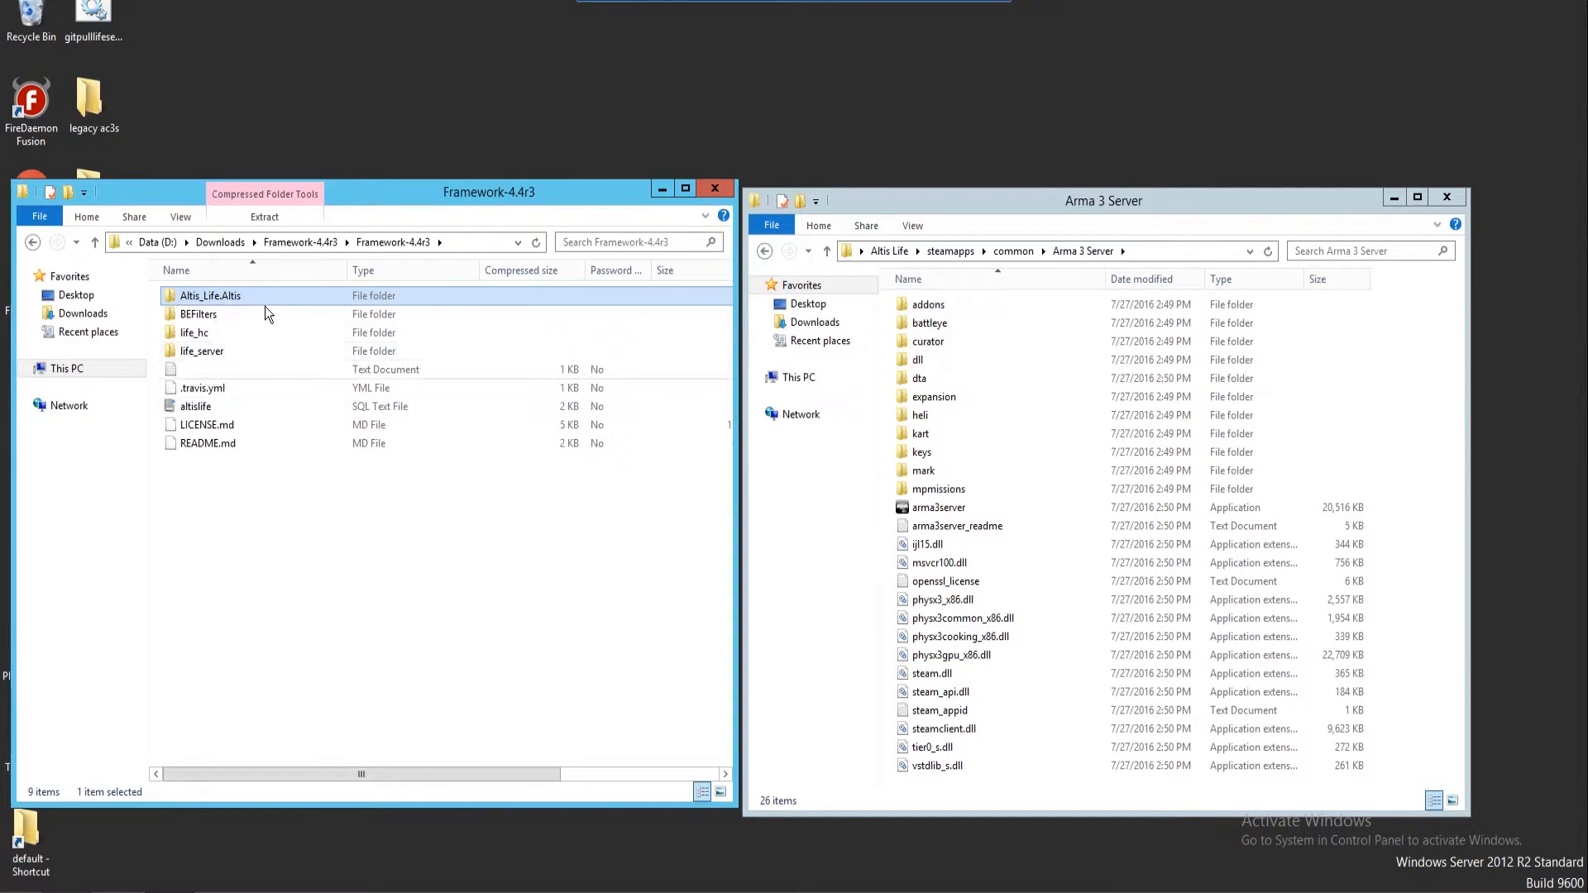
double_click(952, 489)
right_click(957, 480)
click(1007, 595)
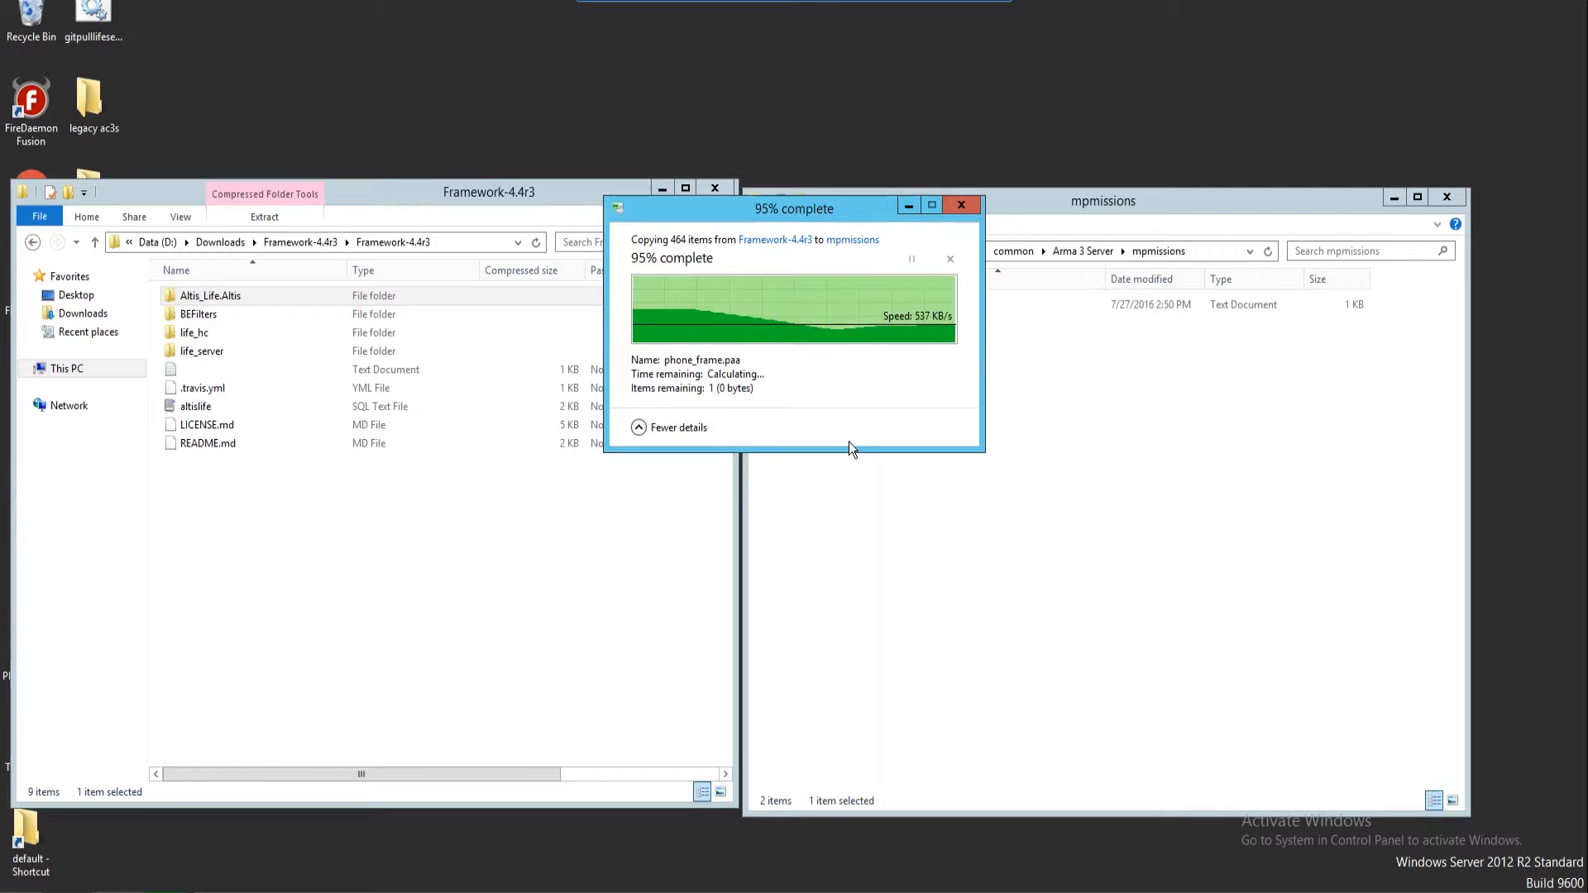
click(765, 250)
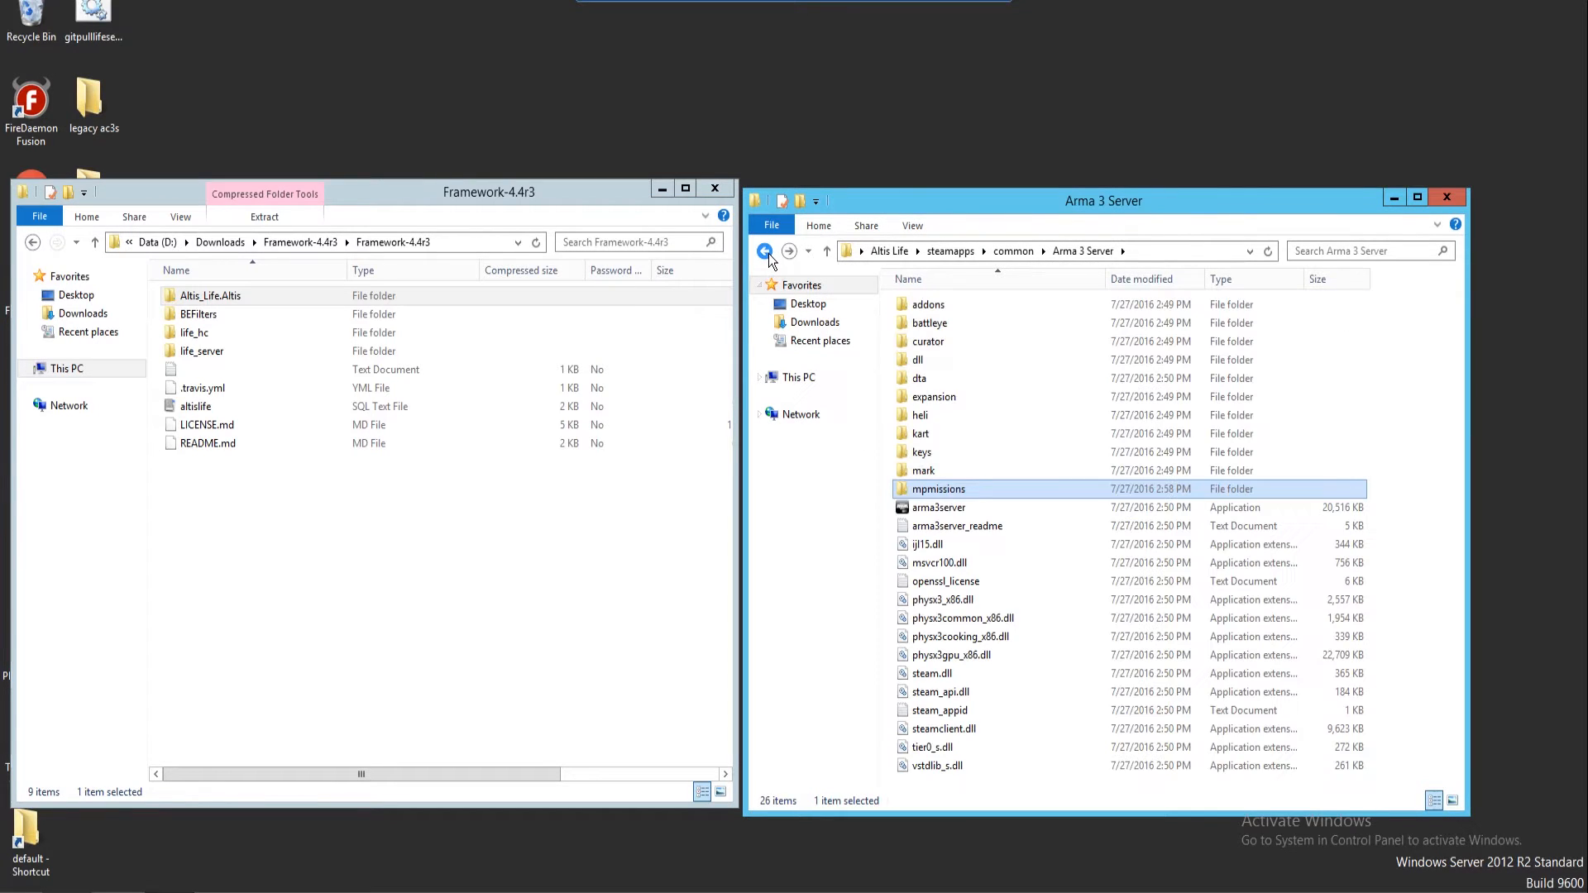
right_click(225, 358)
click(262, 430)
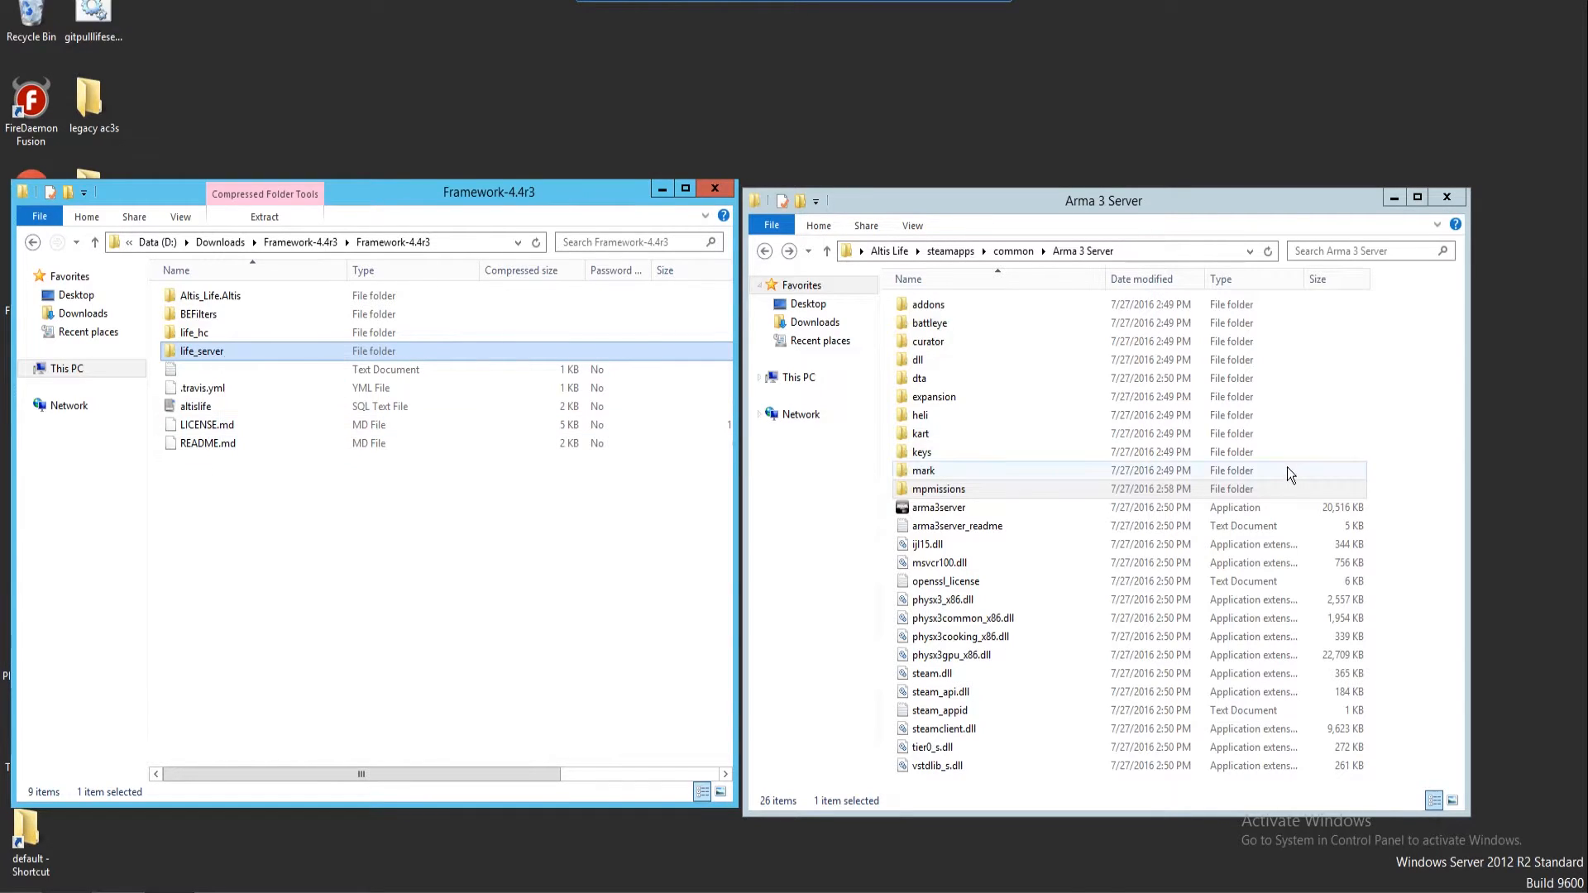
right_click(1420, 465)
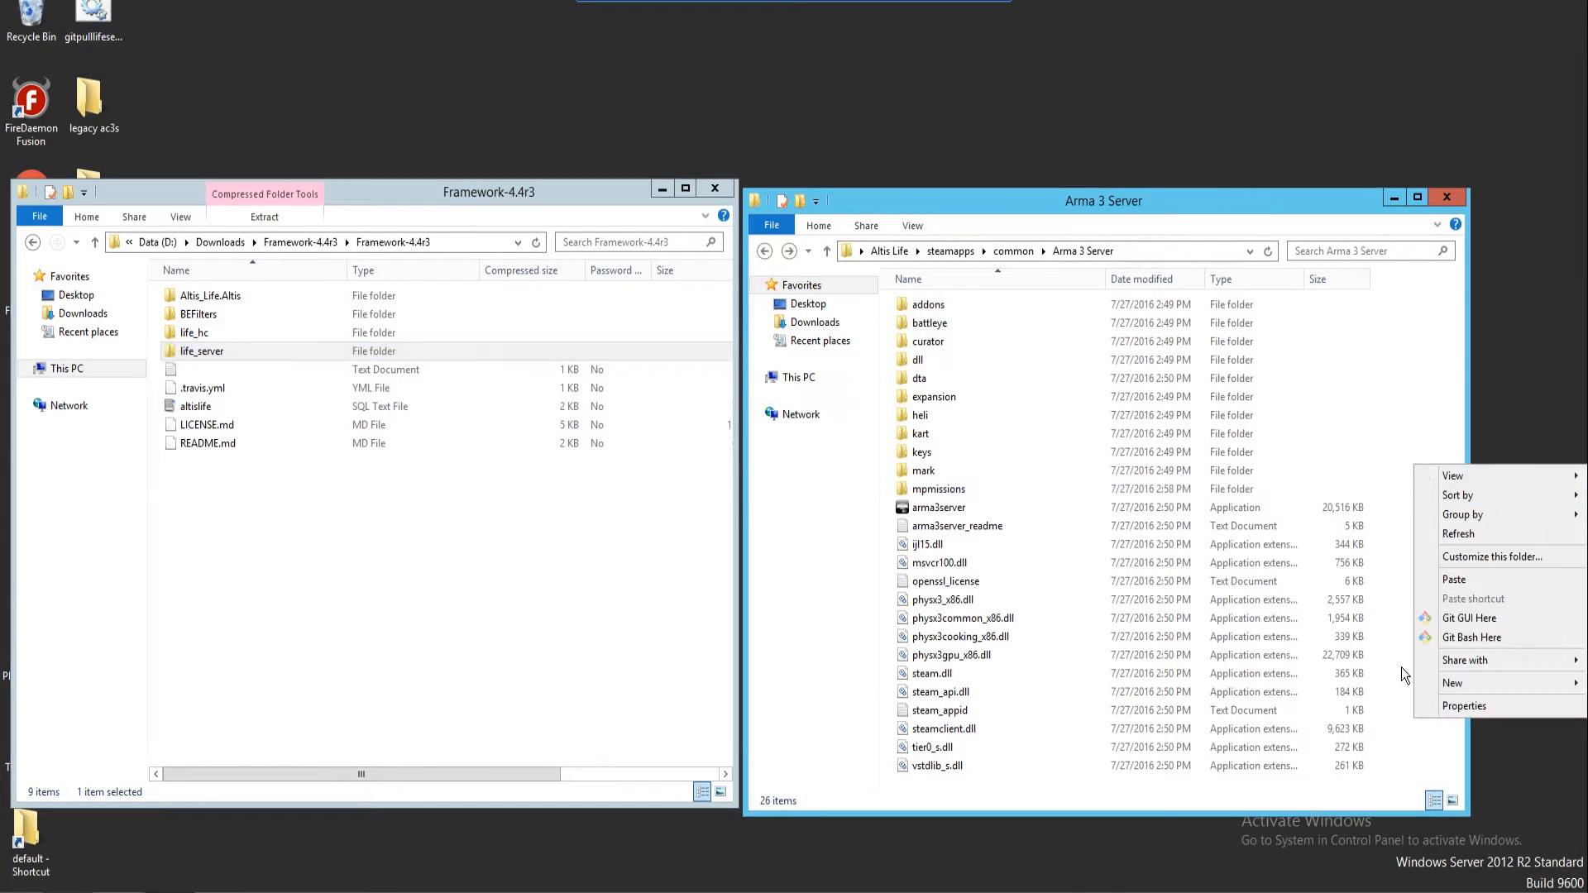
mouse_move(1429, 690)
click(1292, 680)
text(@life_server)
click(1417, 652)
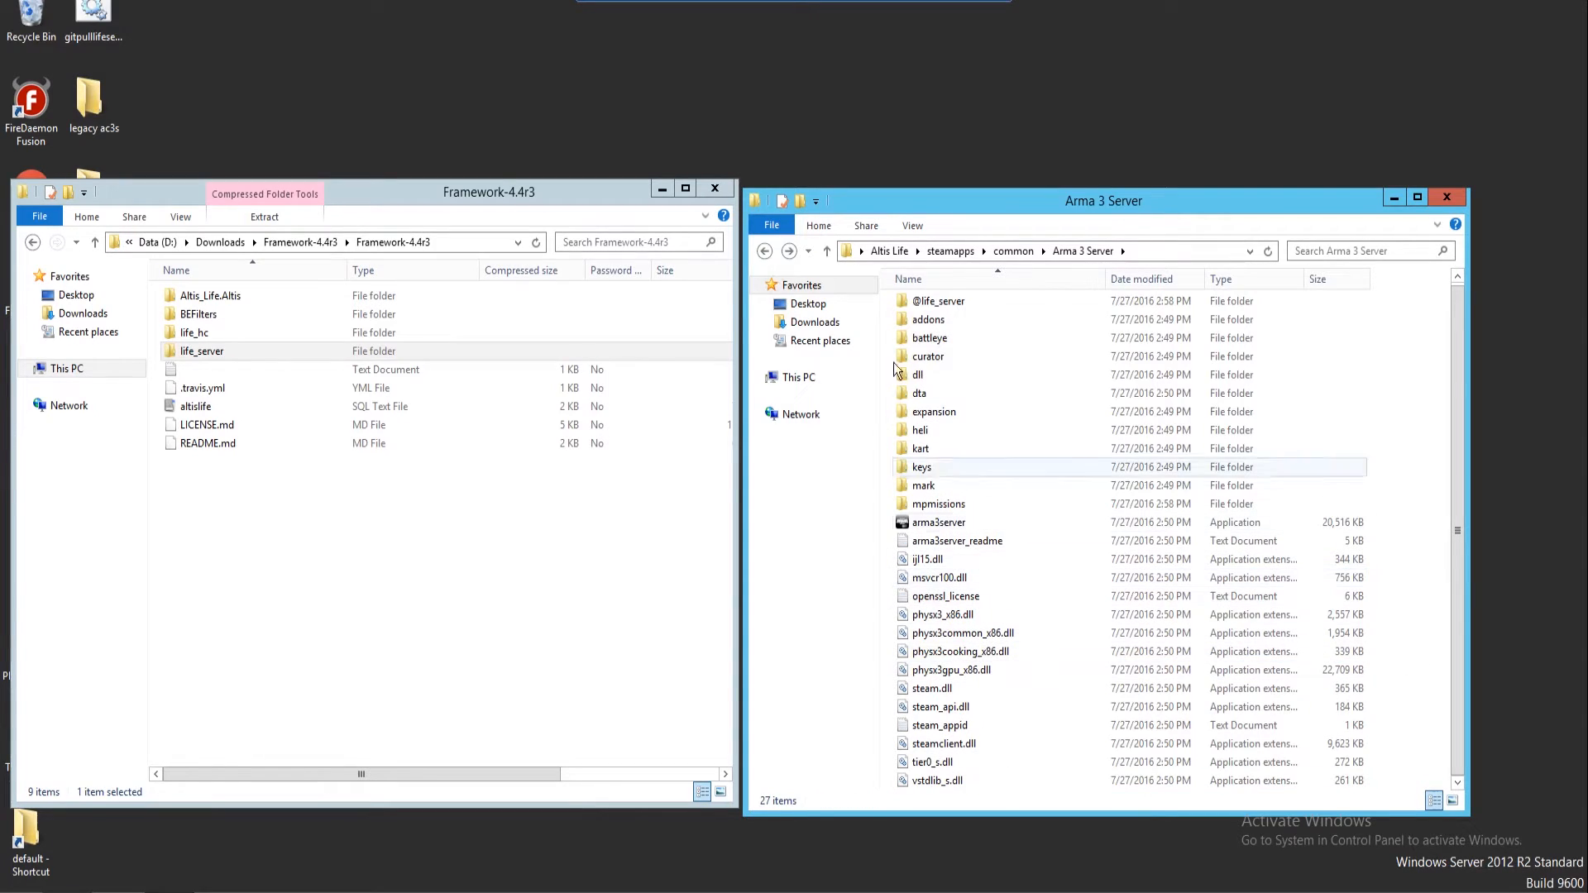
double_click(962, 301)
right_click(938, 390)
mouse_move(1016, 634)
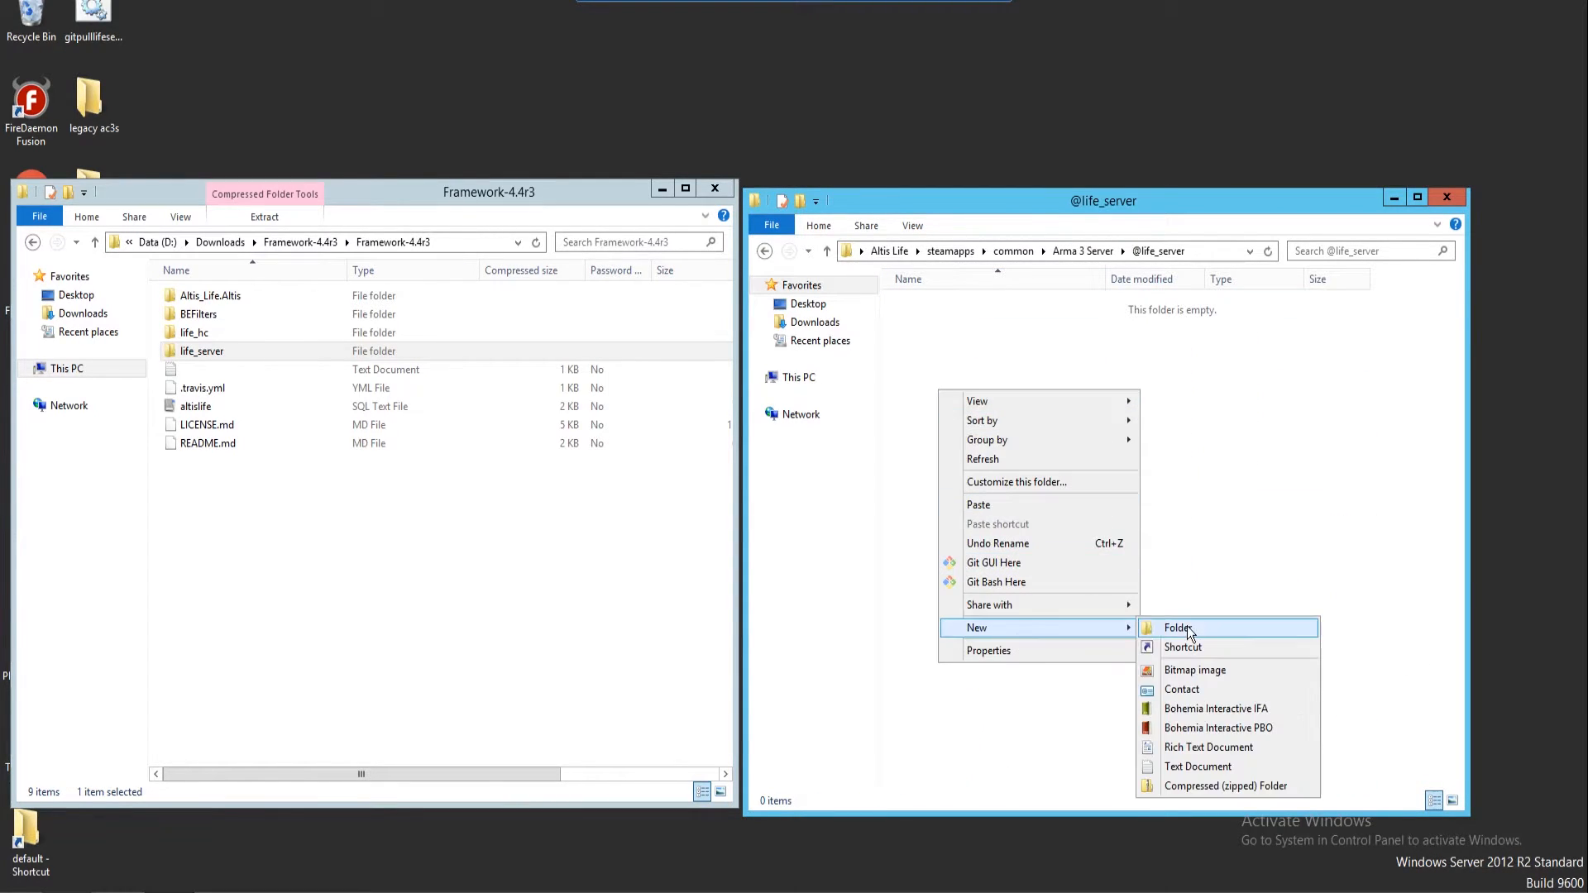
click(1189, 628)
text(addons)
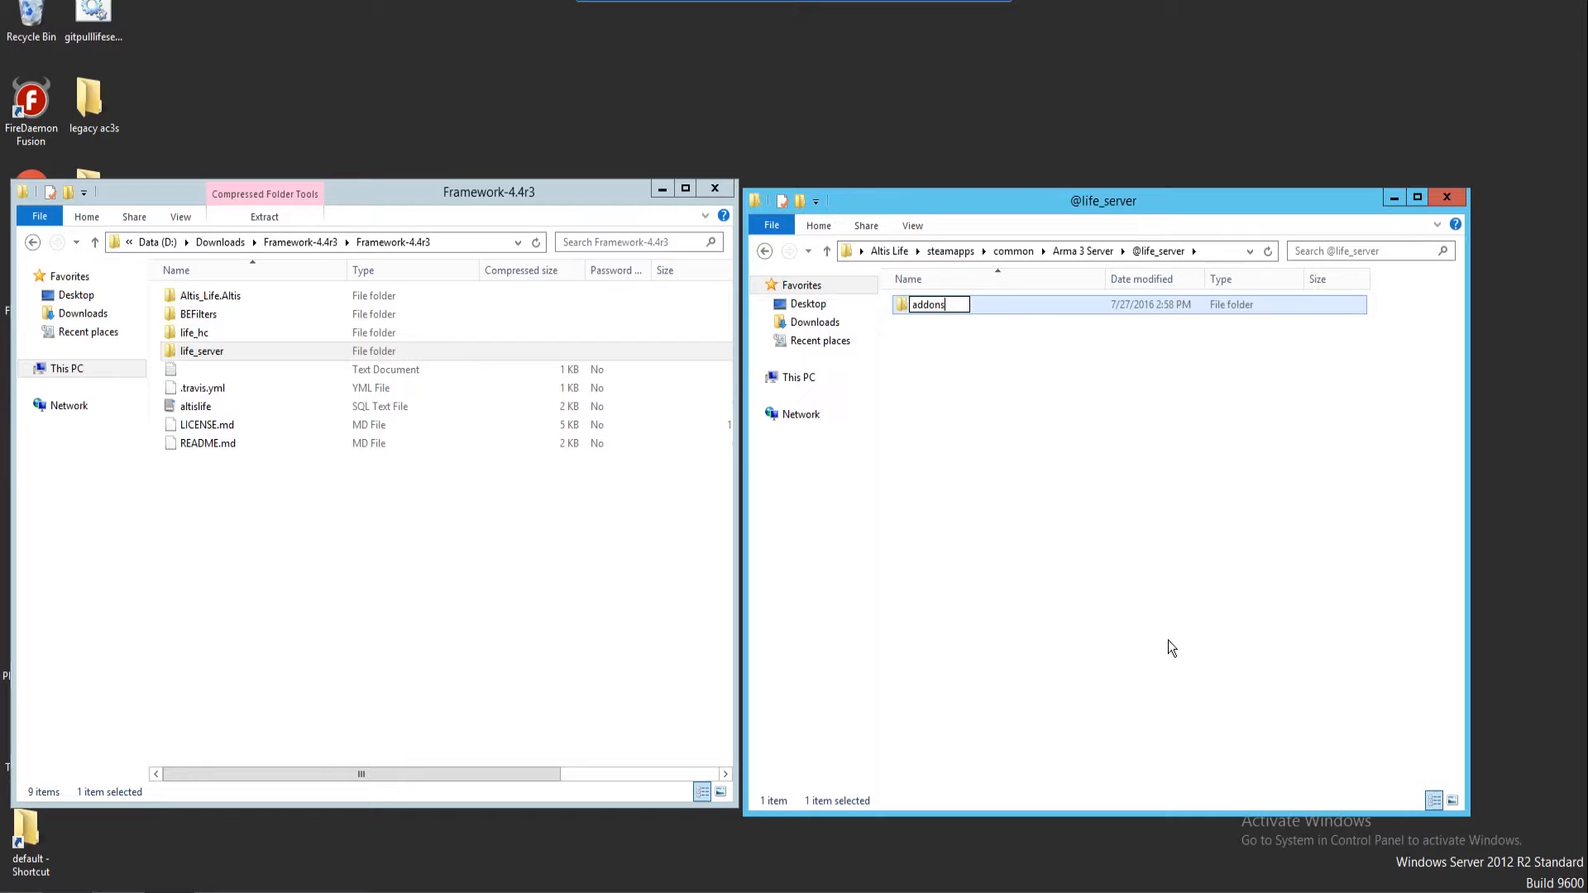
click(1168, 641)
double_click(955, 308)
right_click(1019, 410)
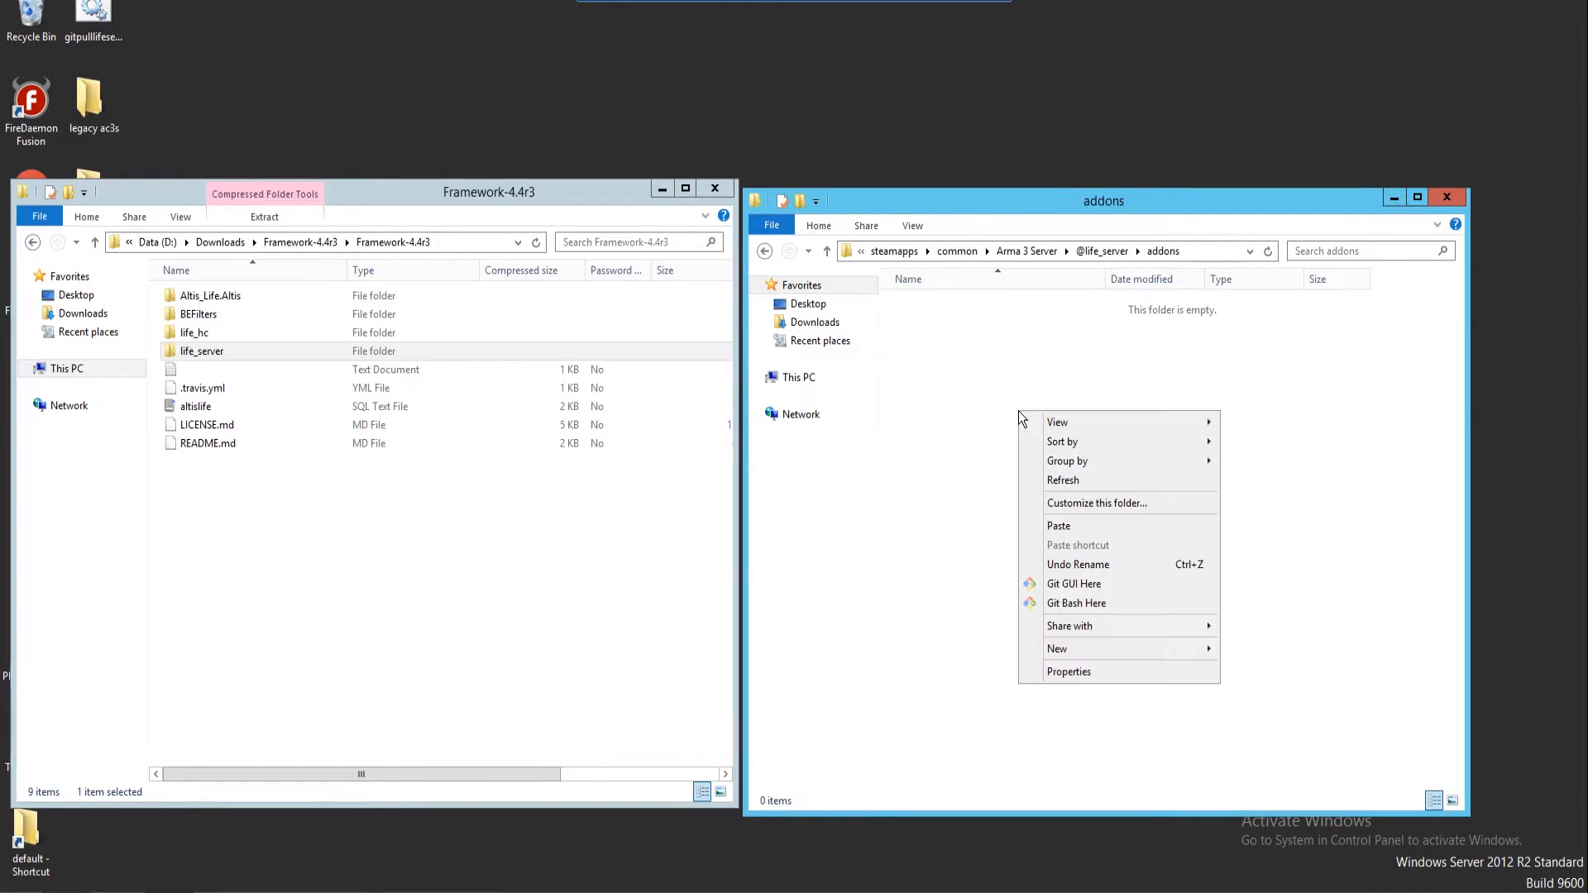
click(1062, 526)
Pack the pasted life_server folder into life_server.pbo with PBO Manager
right_click(955, 306)
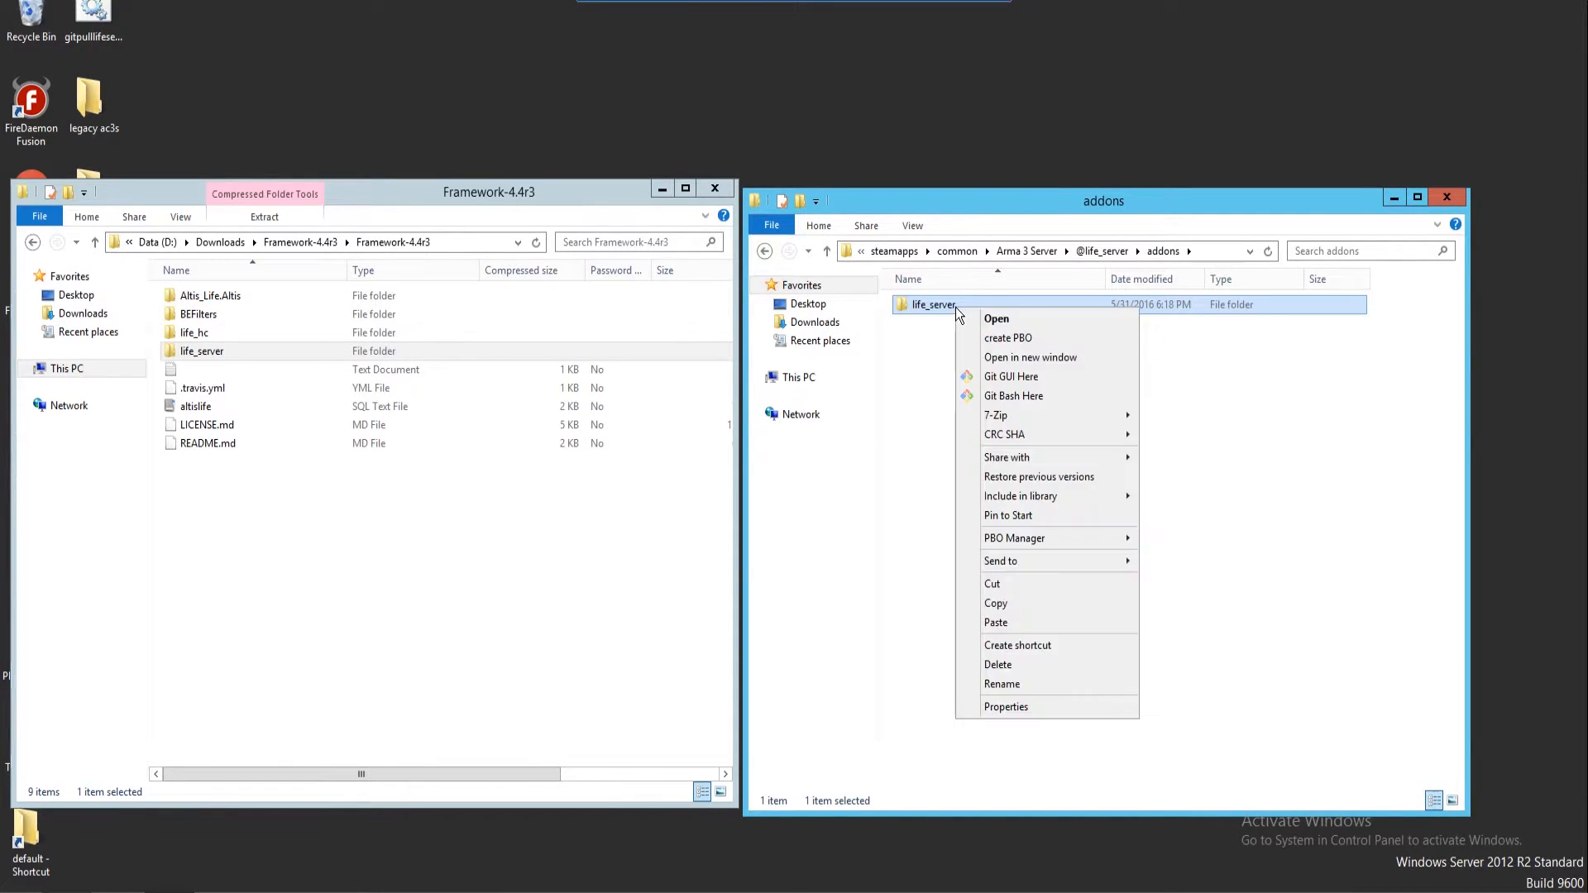
mouse_move(1097, 539)
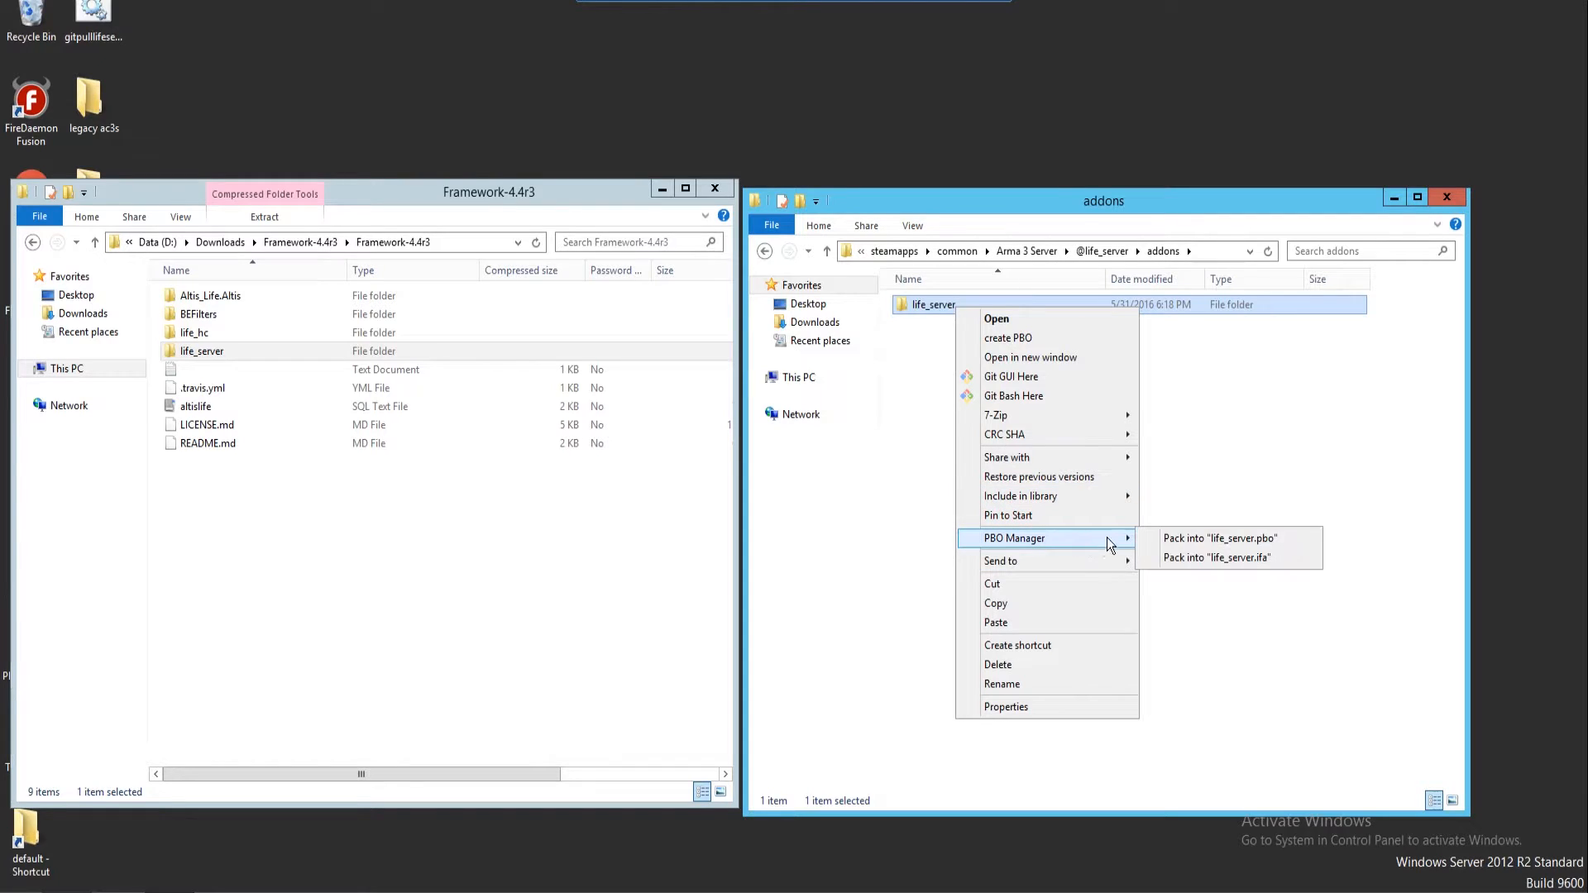
click(1162, 538)
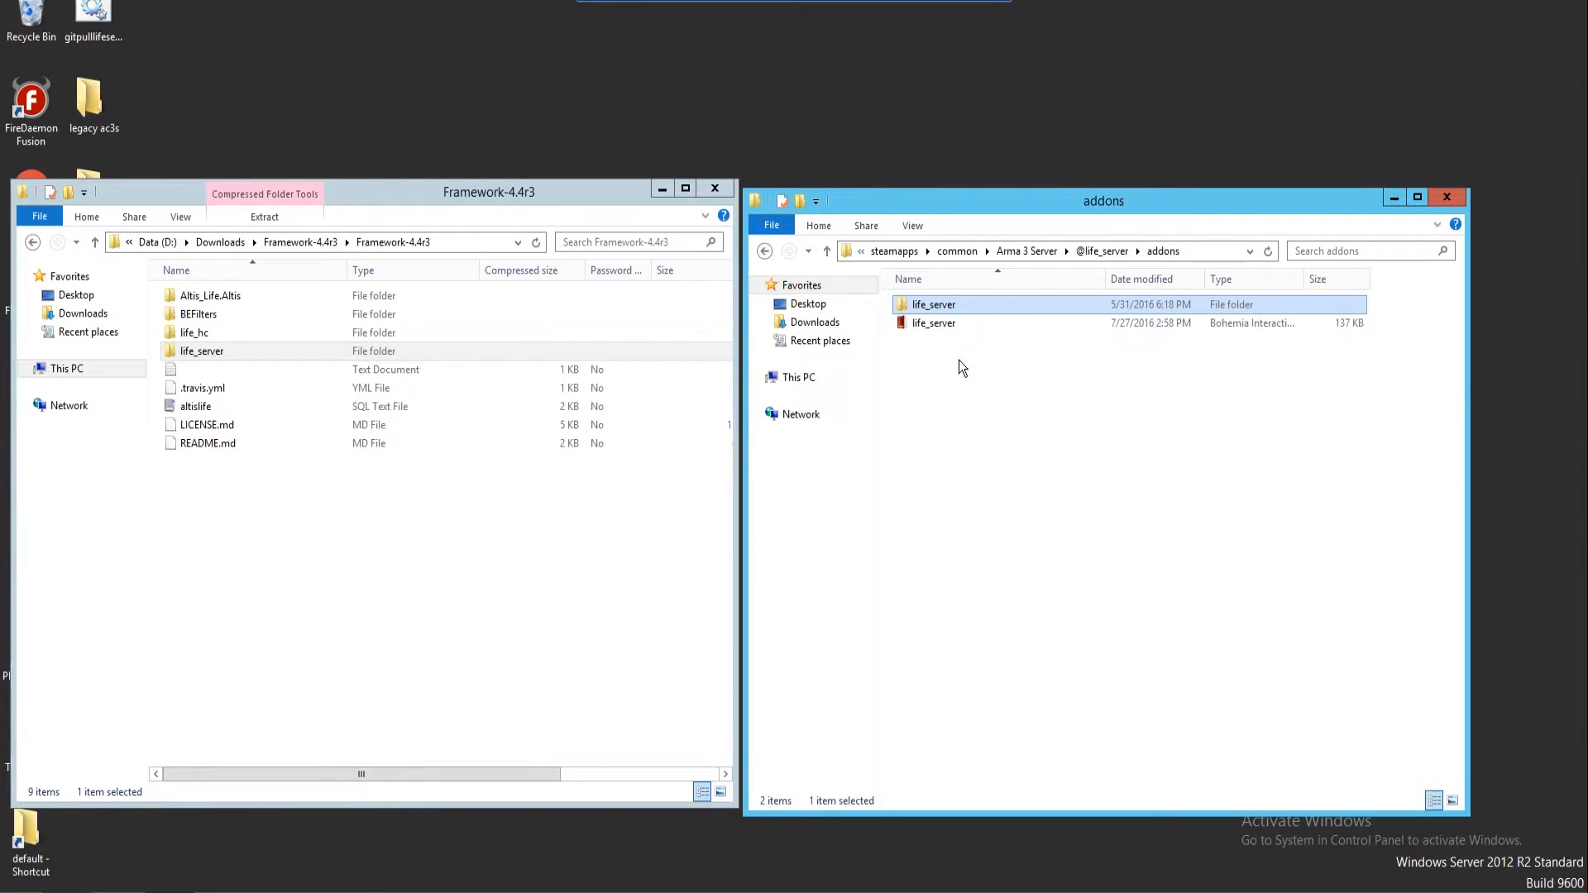
right_click(975, 376)
click(926, 304)
right_click(927, 304)
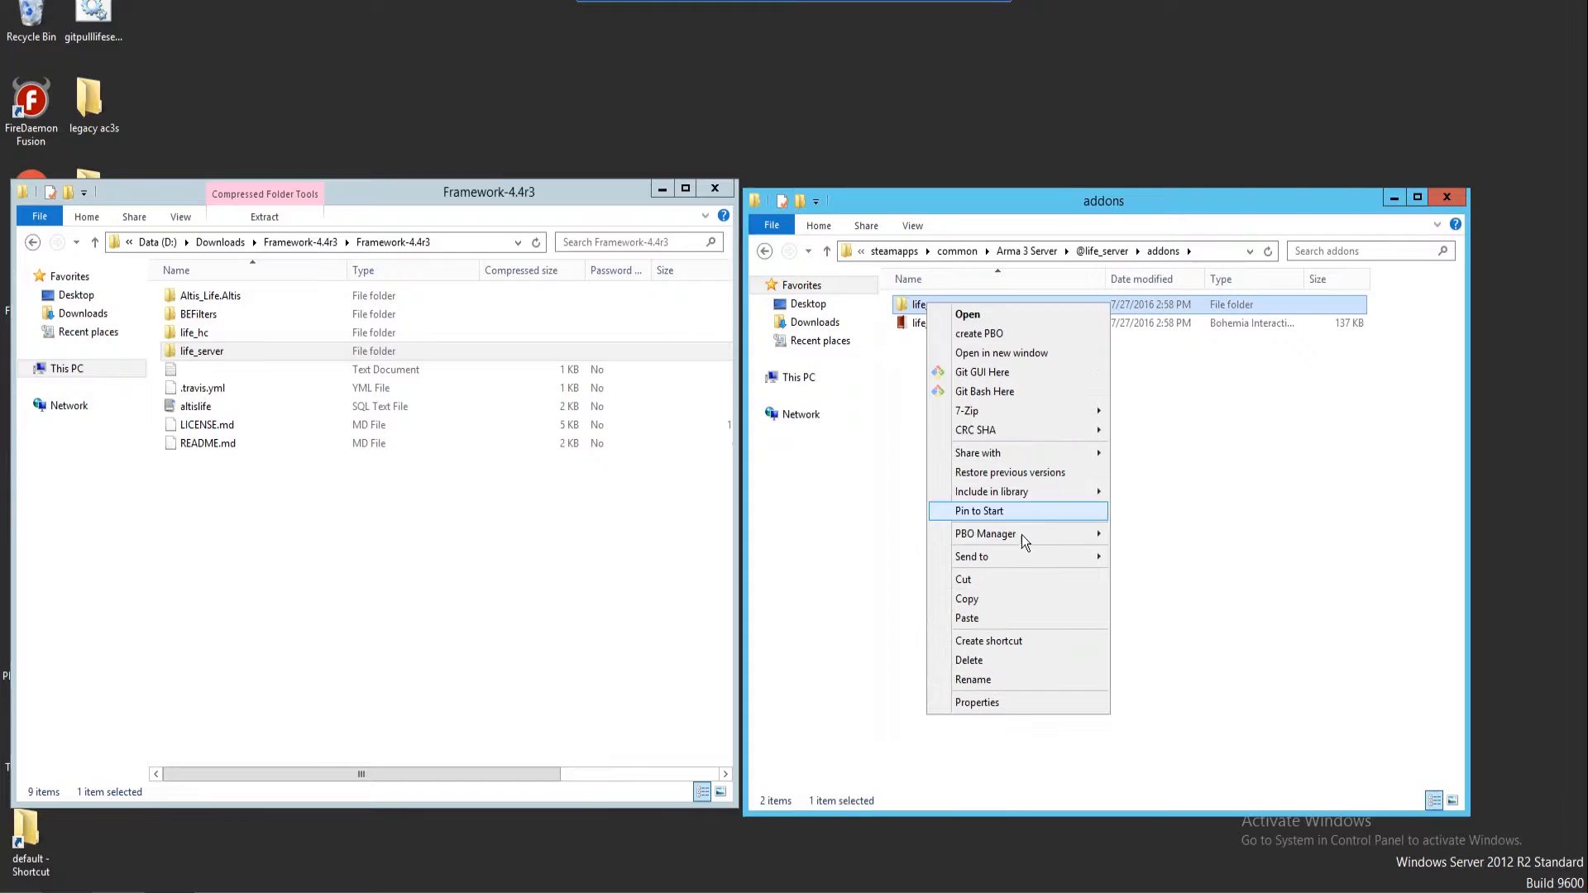
mouse_move(1040, 529)
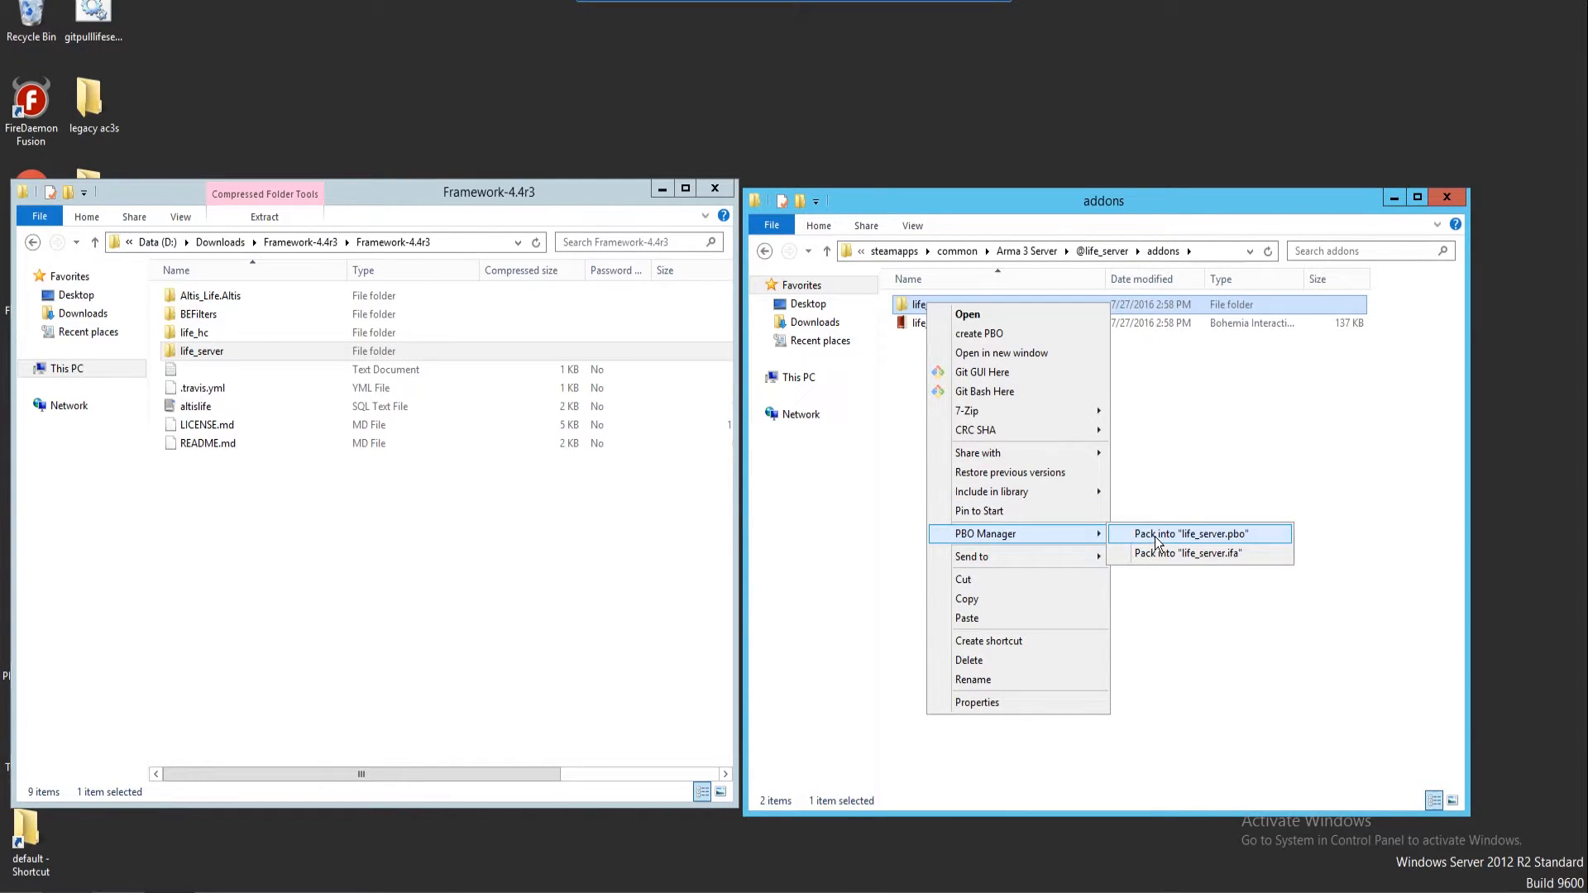
click(1166, 534)
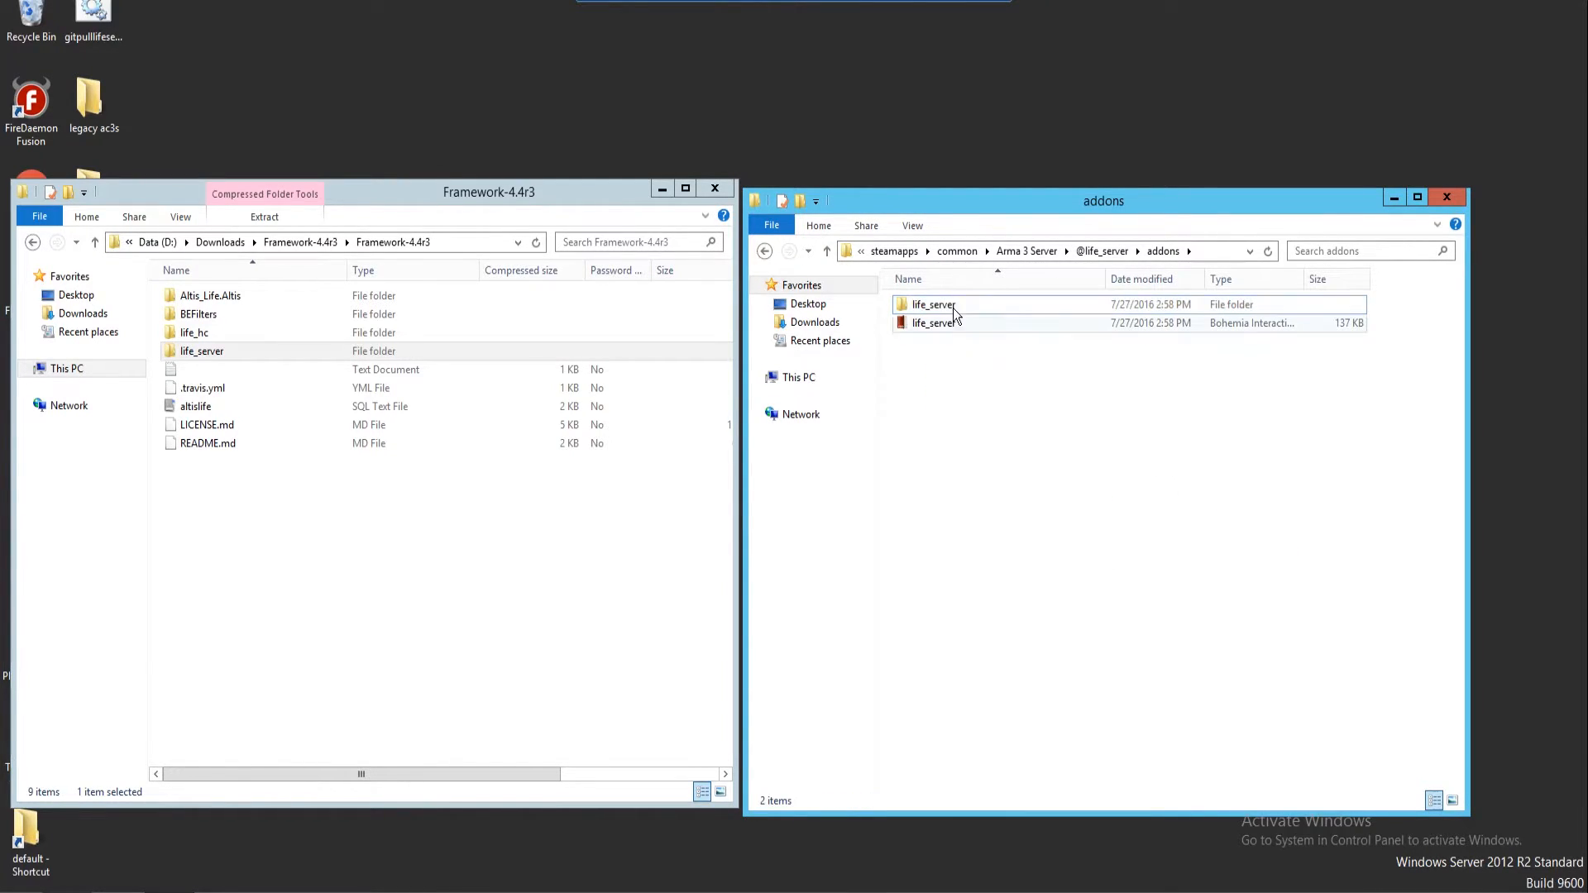
Repack life_server into life_server.pbo after selecting PBOManager, then return to Arma 3 Server
click(662, 190)
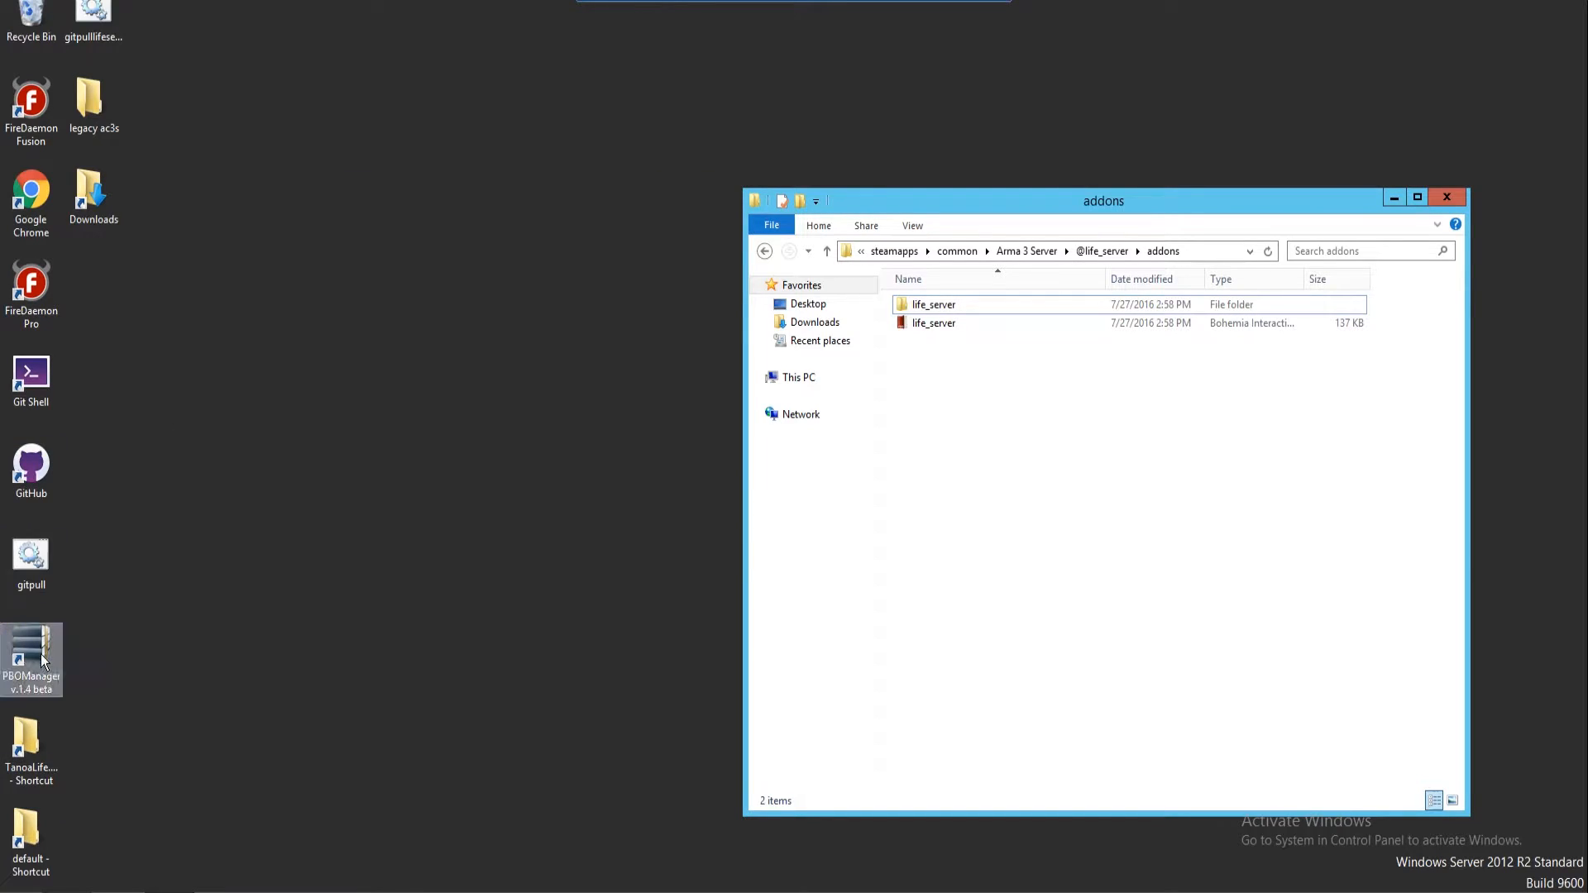
click(34, 692)
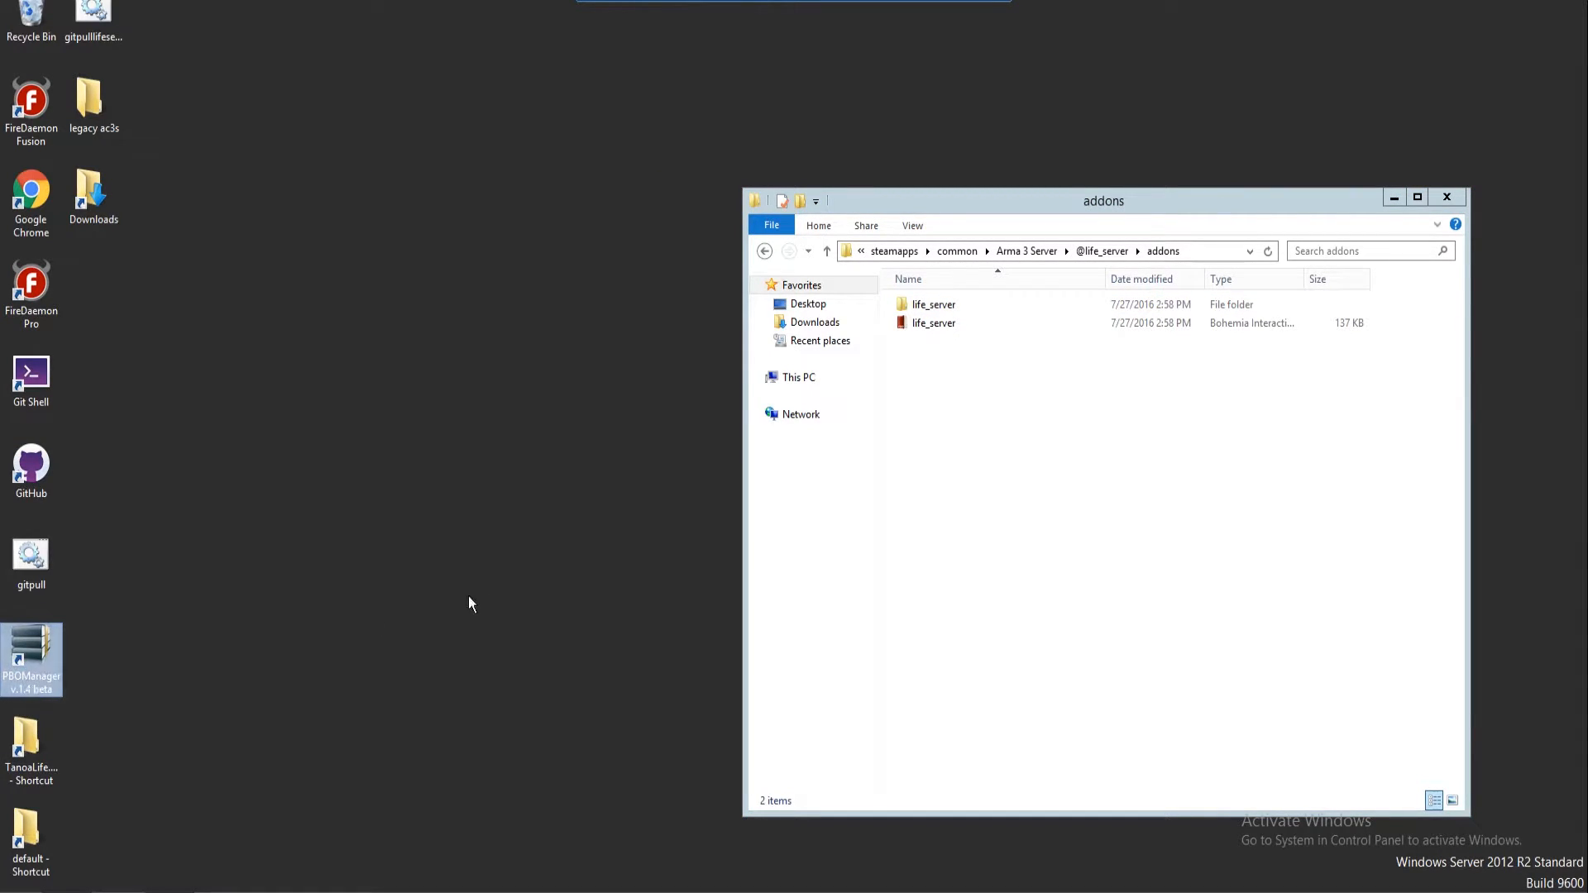
right_click(939, 309)
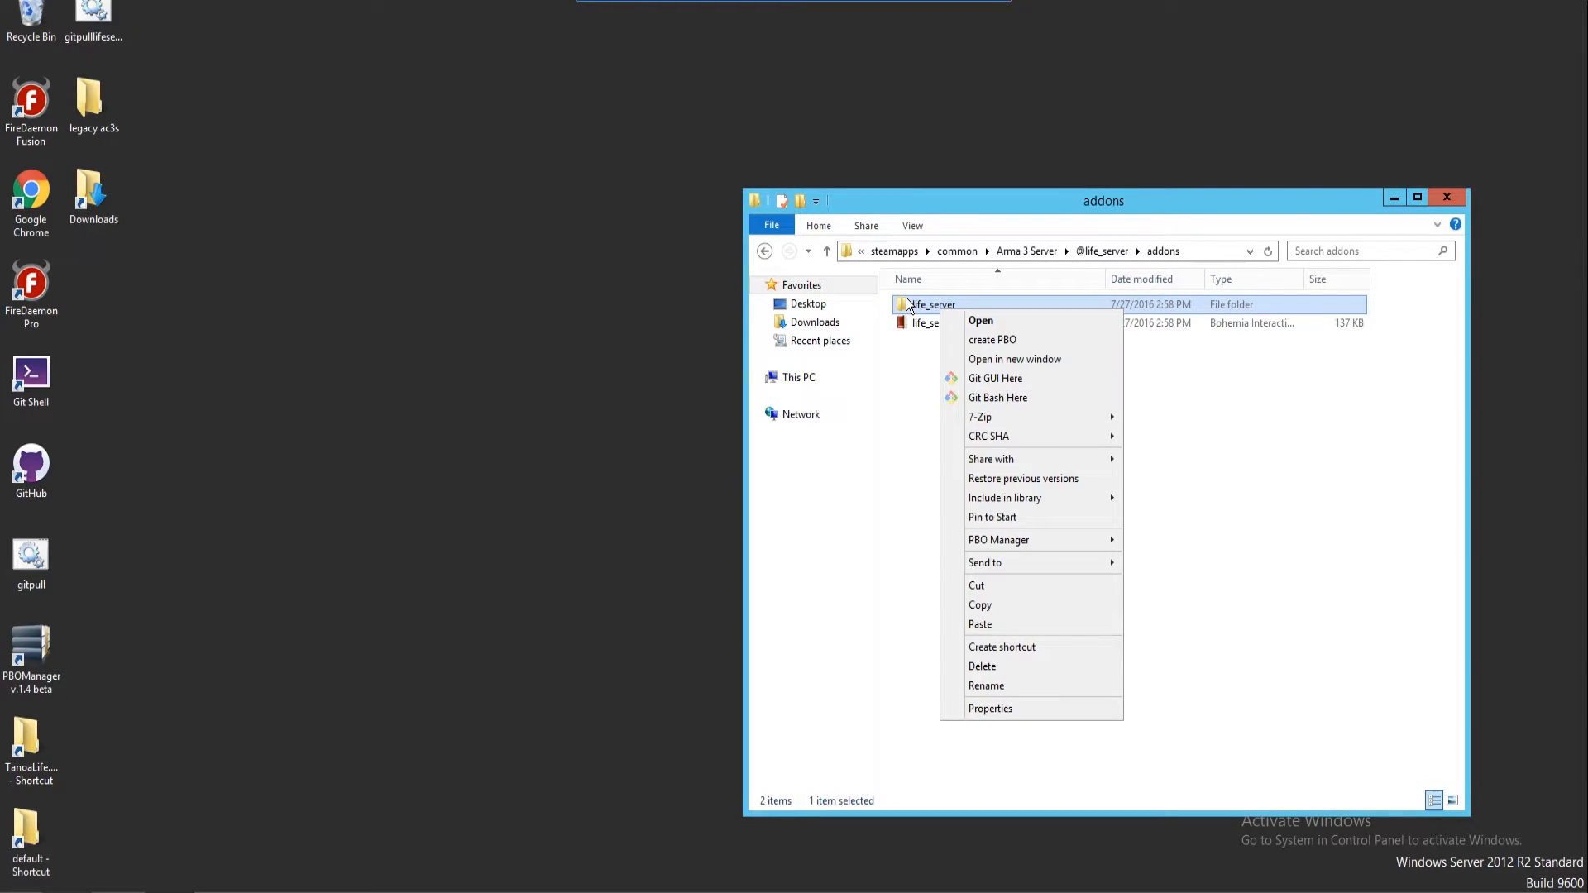
mouse_move(1059, 538)
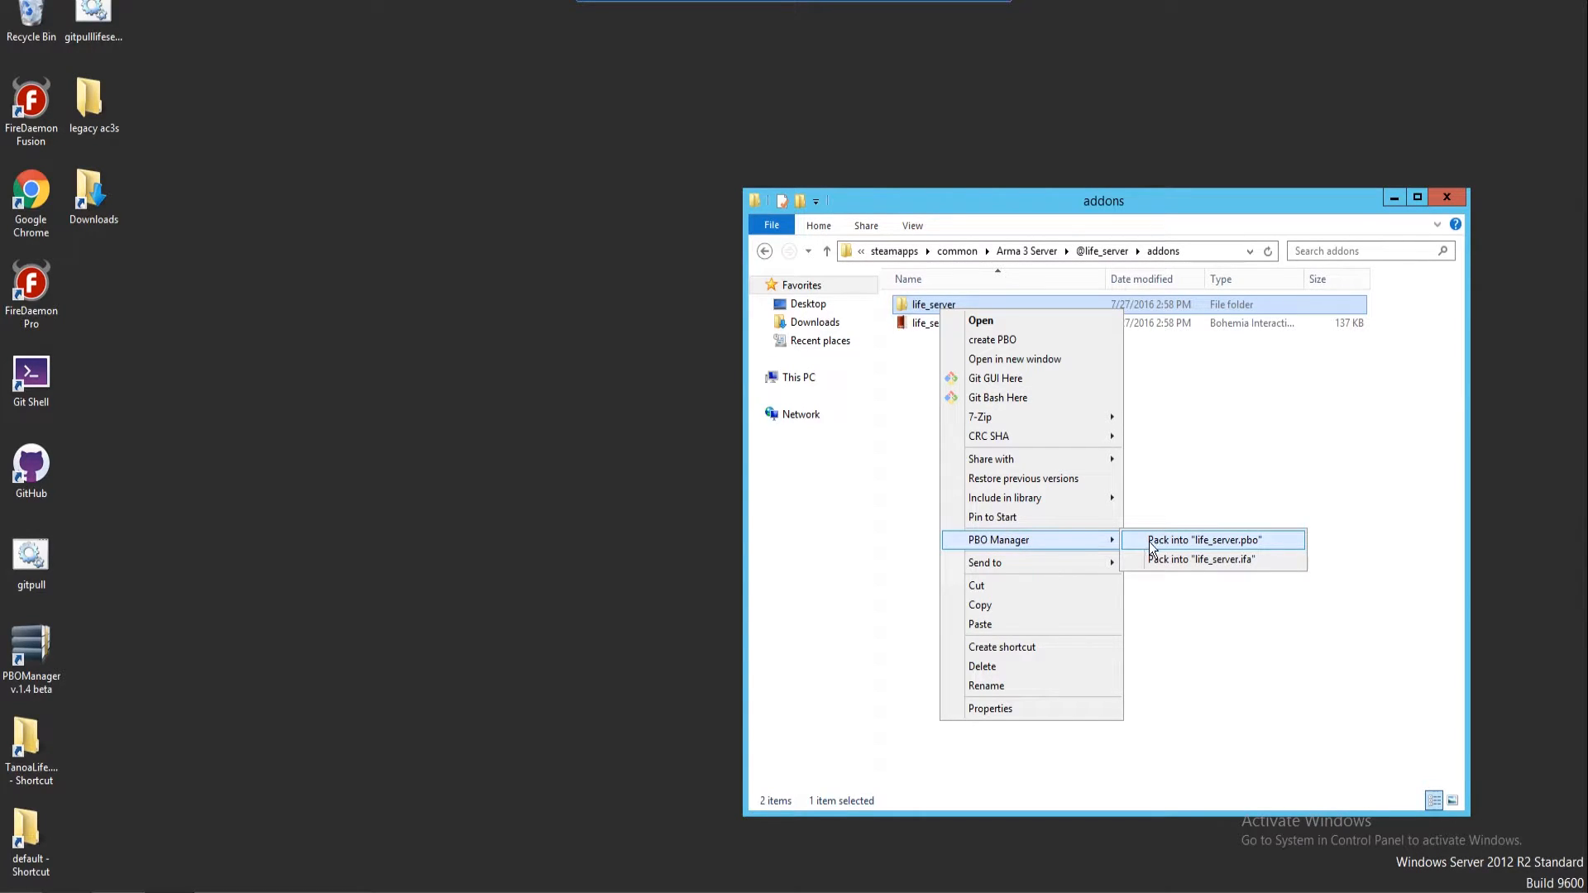
click(1205, 540)
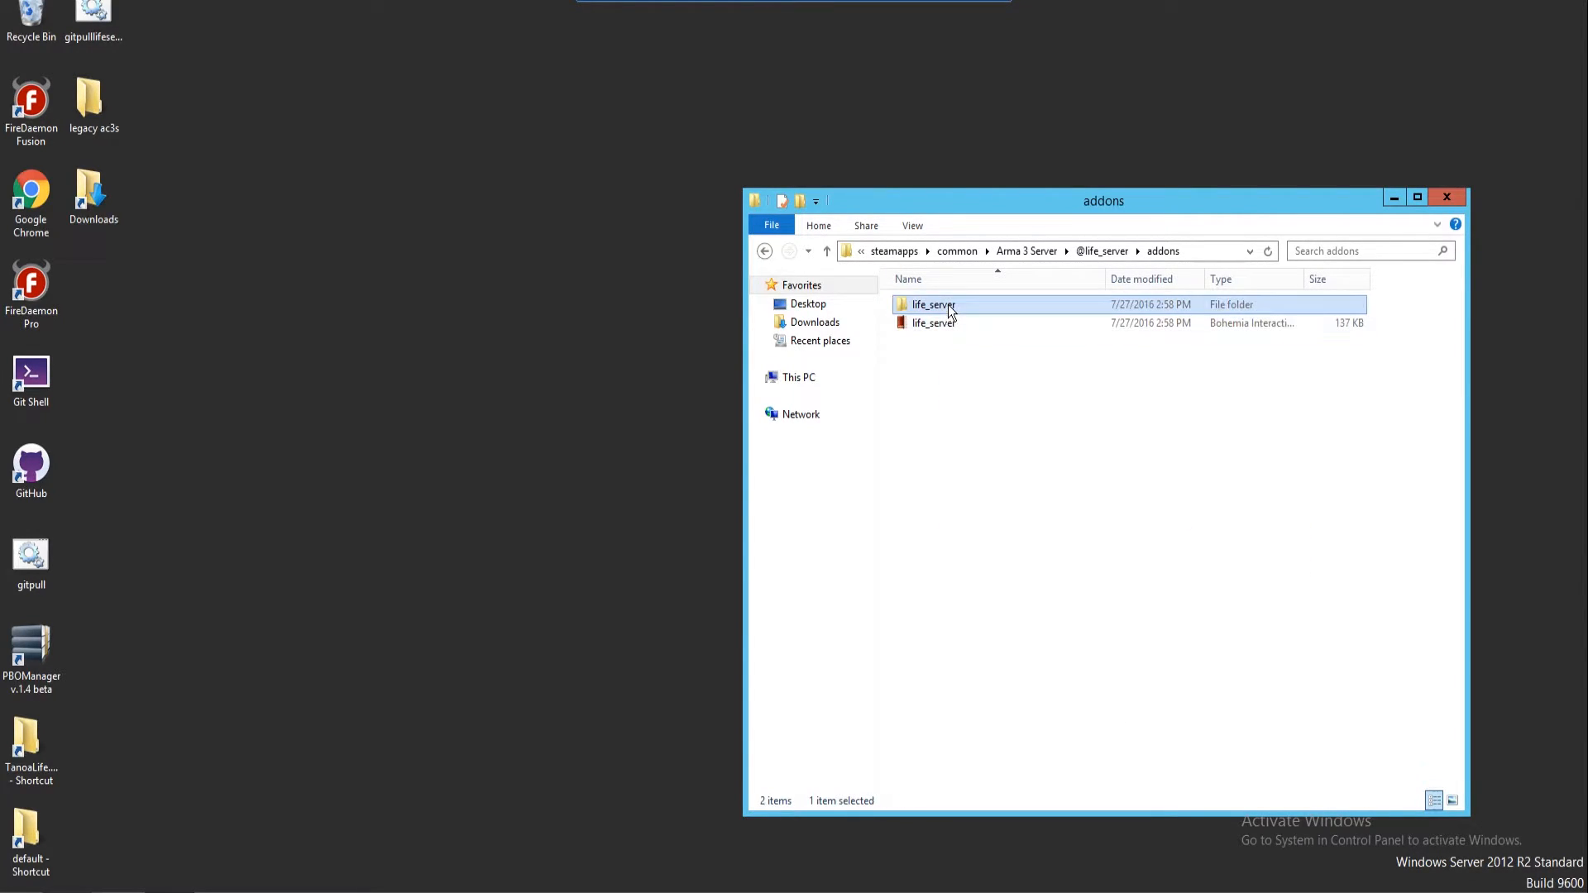
click(763, 253)
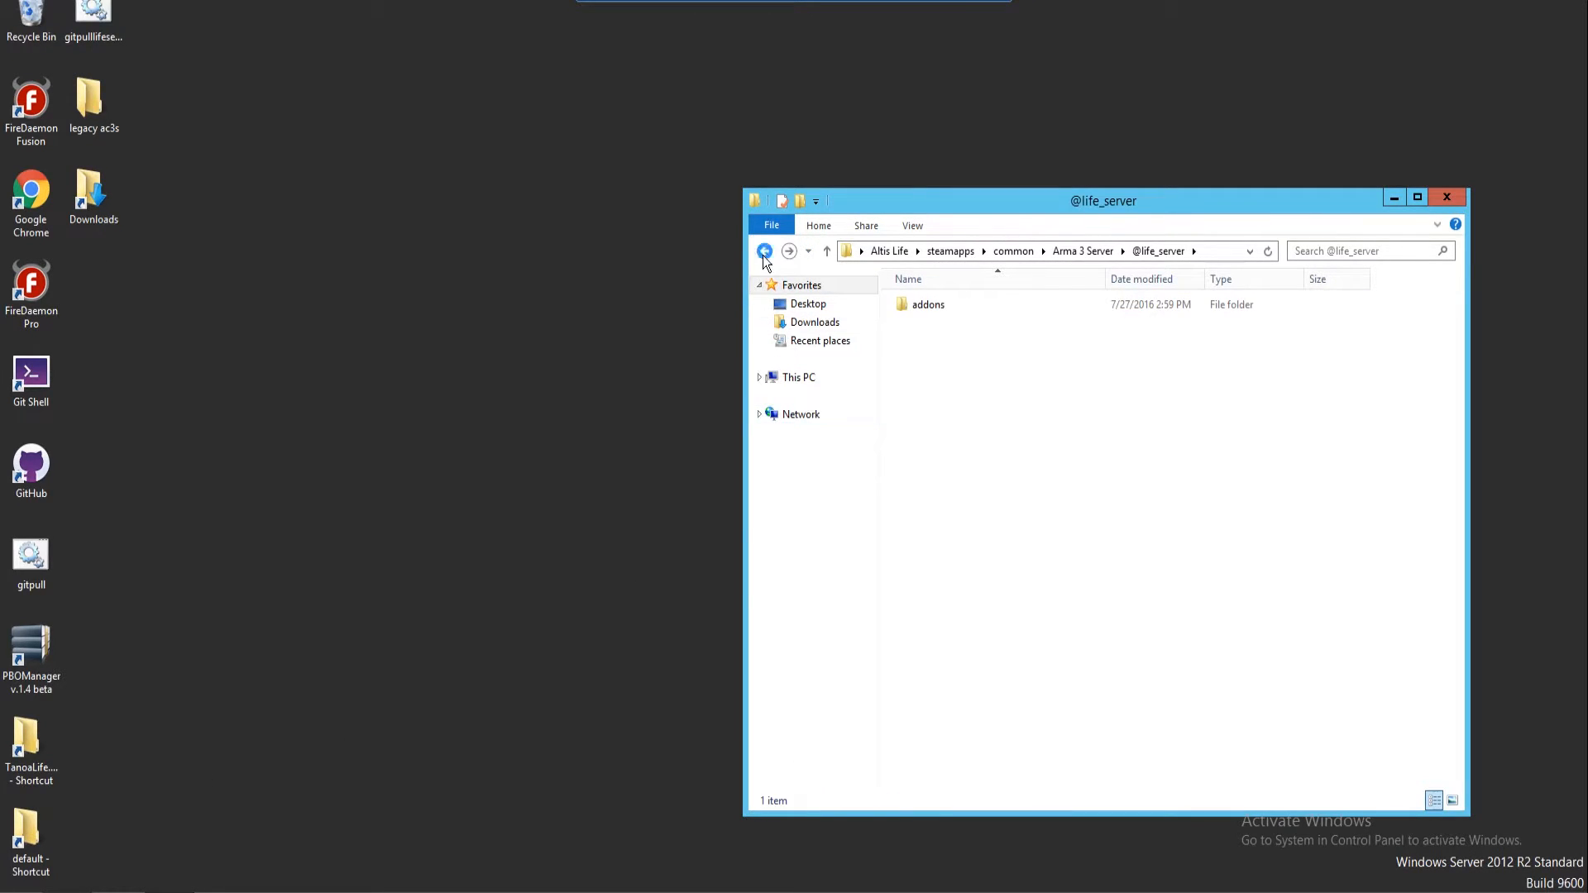
click(764, 251)
Open the extDB2-v71 archive from Downloads and enter its Windows folder
click(236, 865)
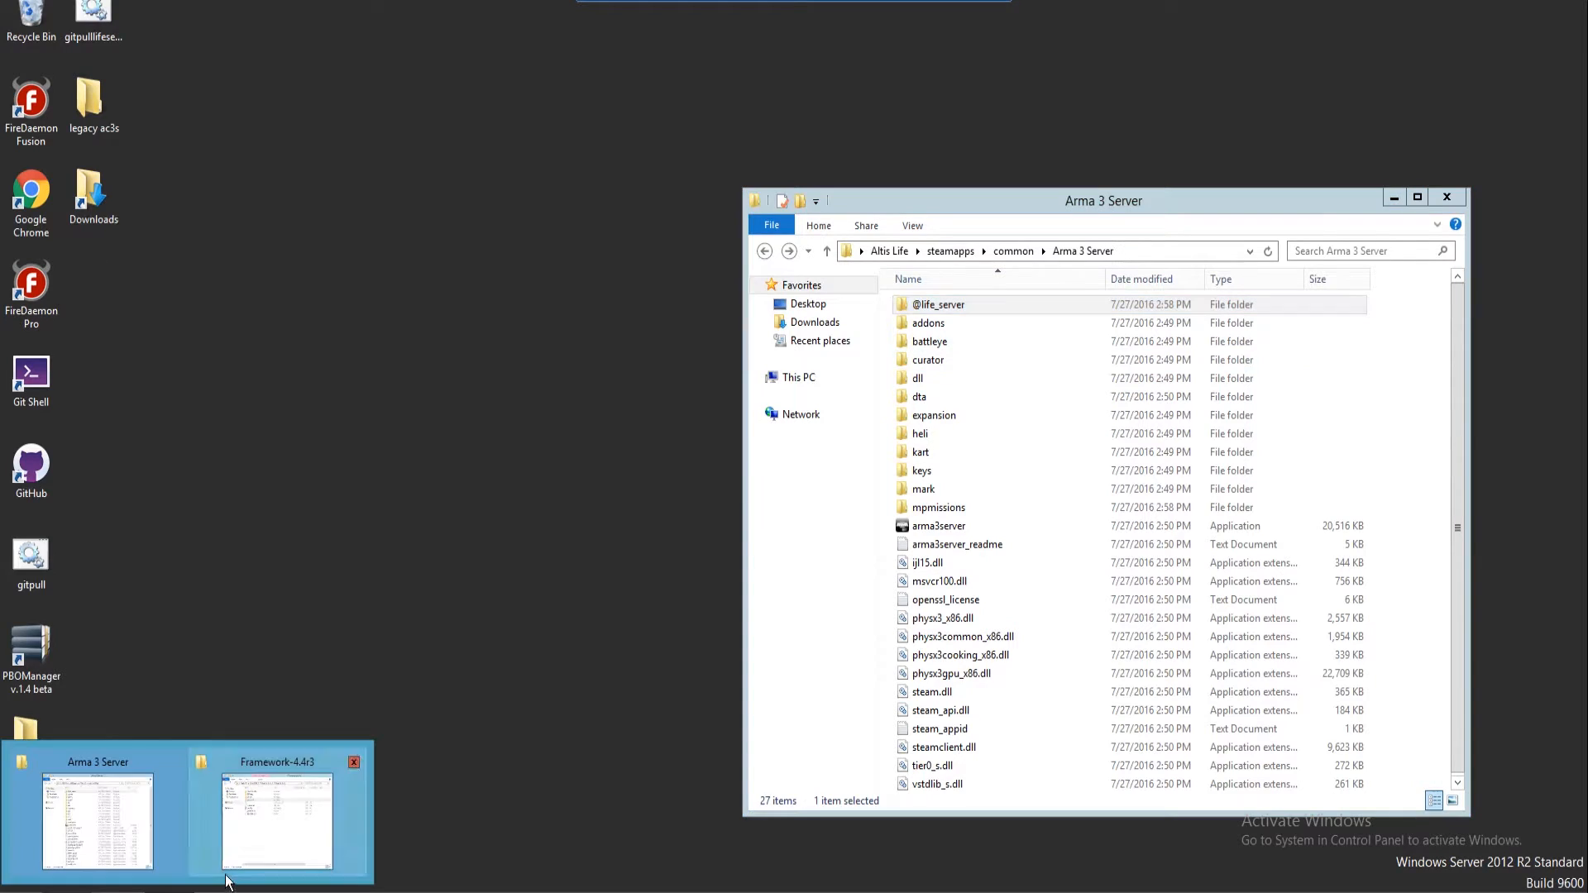
click(246, 832)
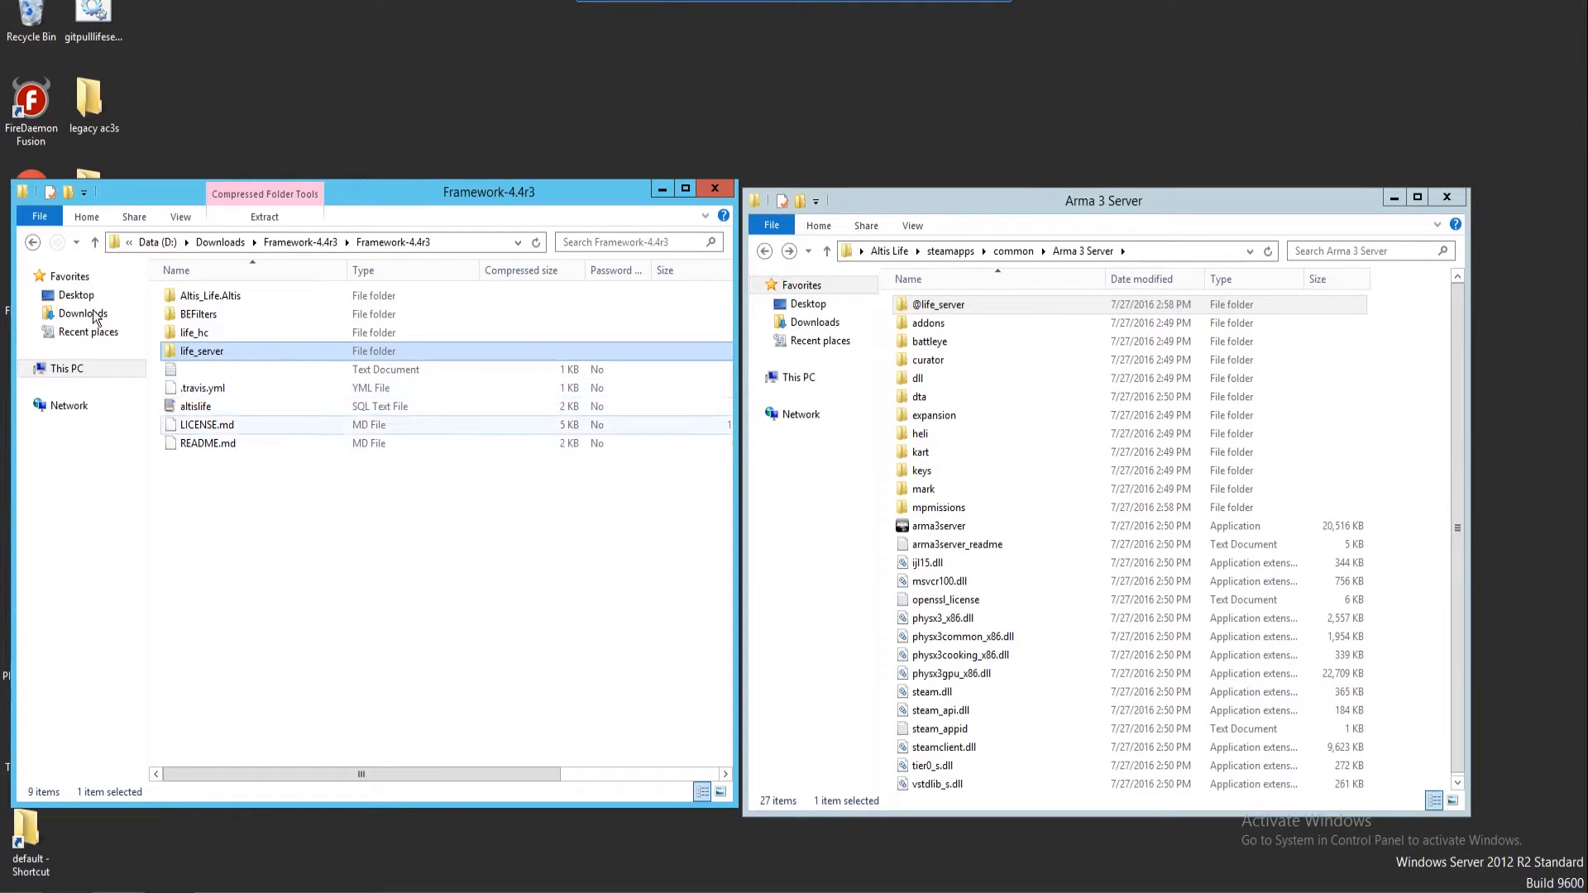
click(33, 241)
click(33, 242)
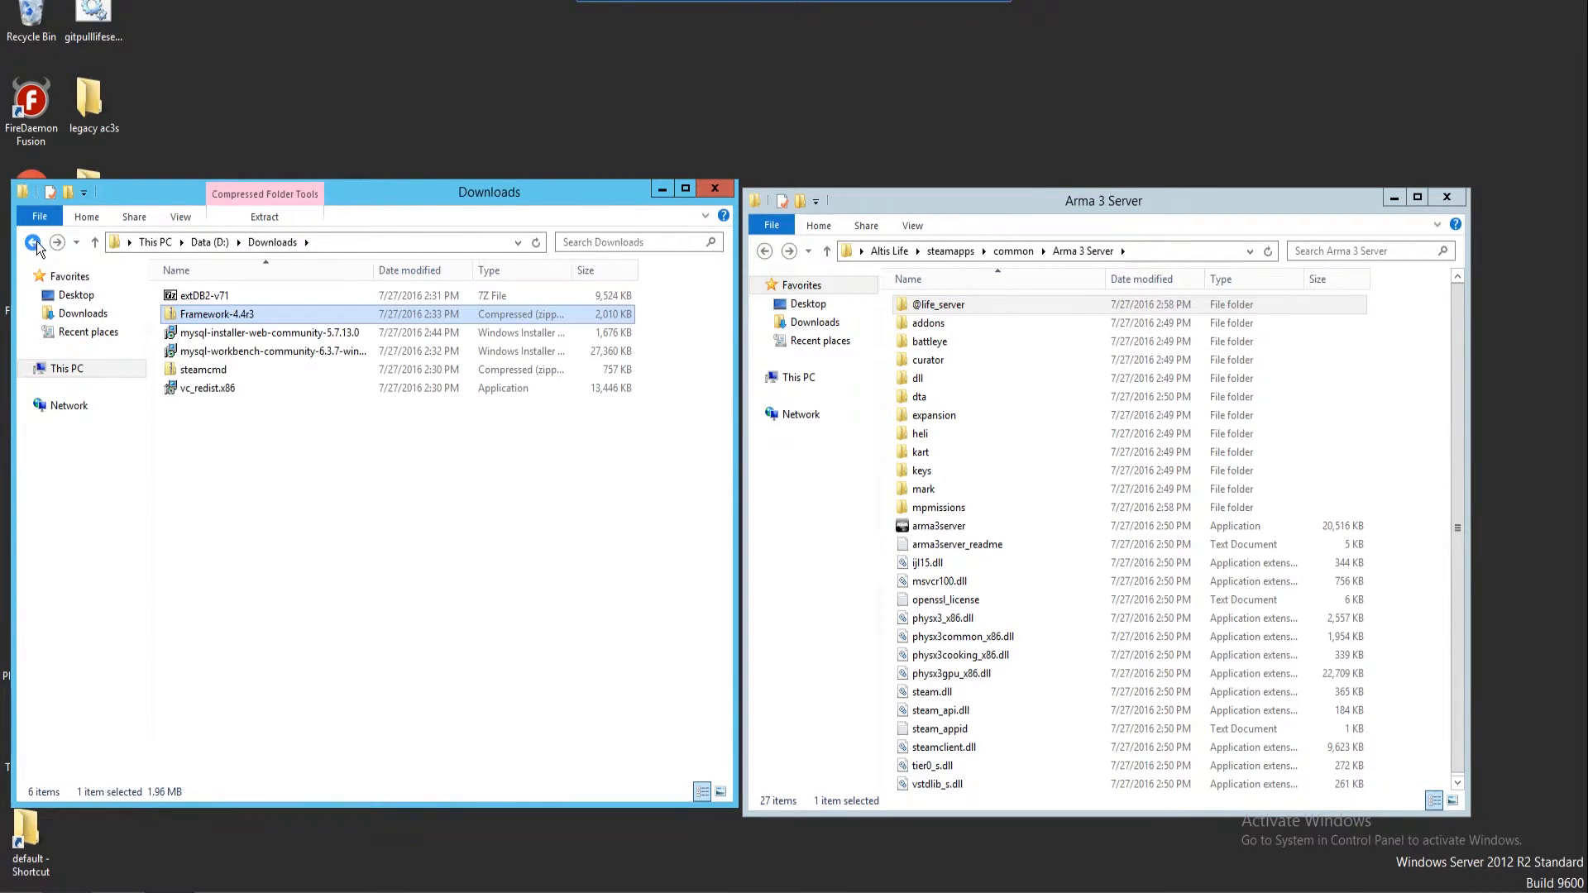
double_click(203, 295)
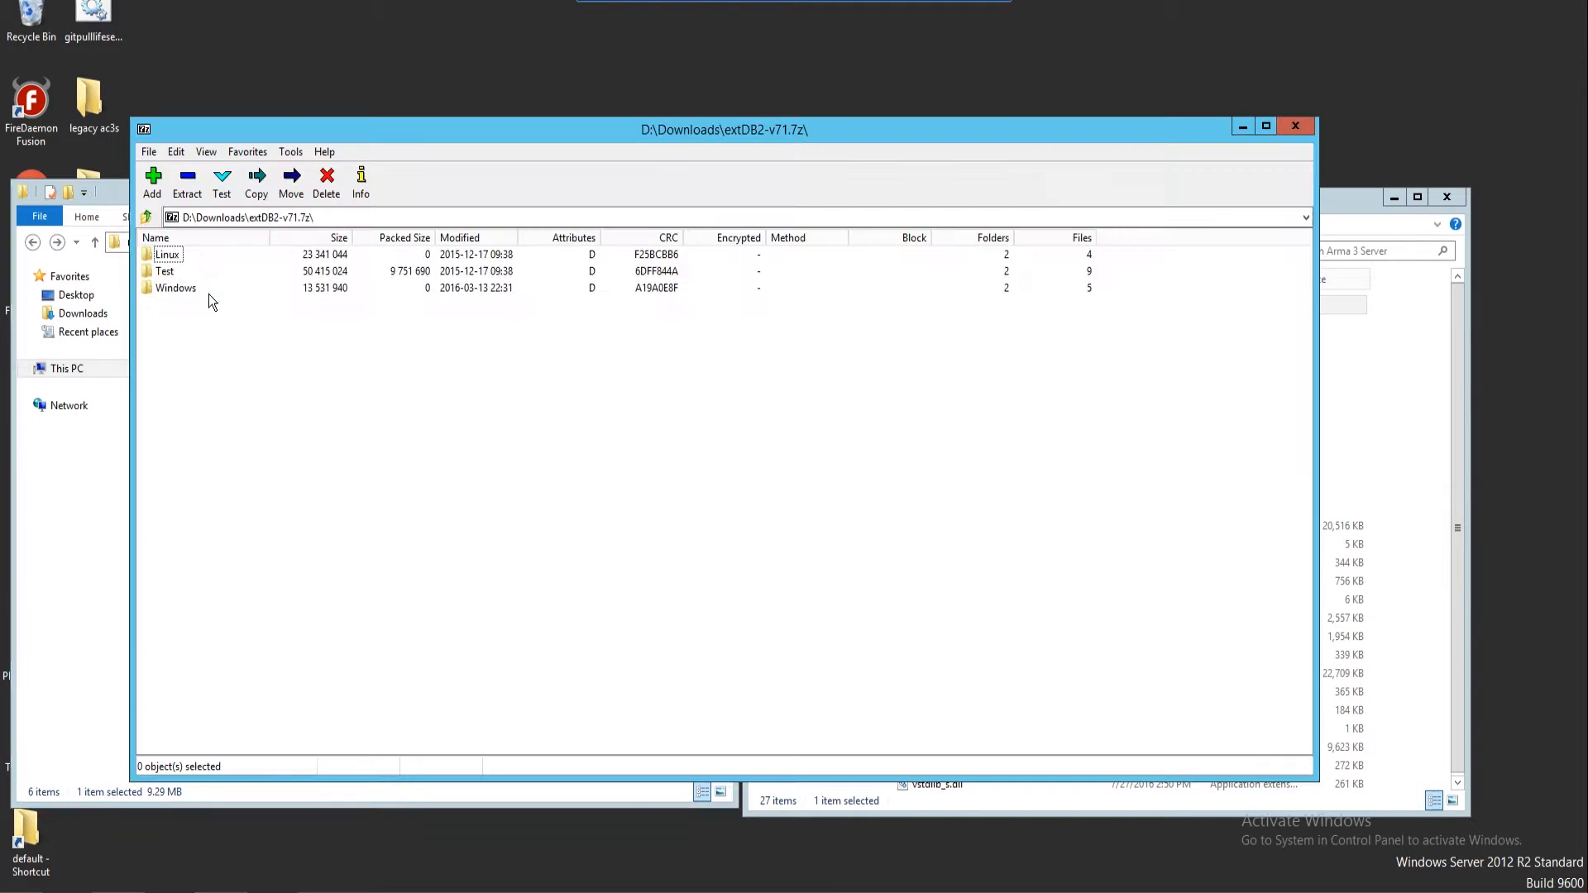
double_click(168, 290)
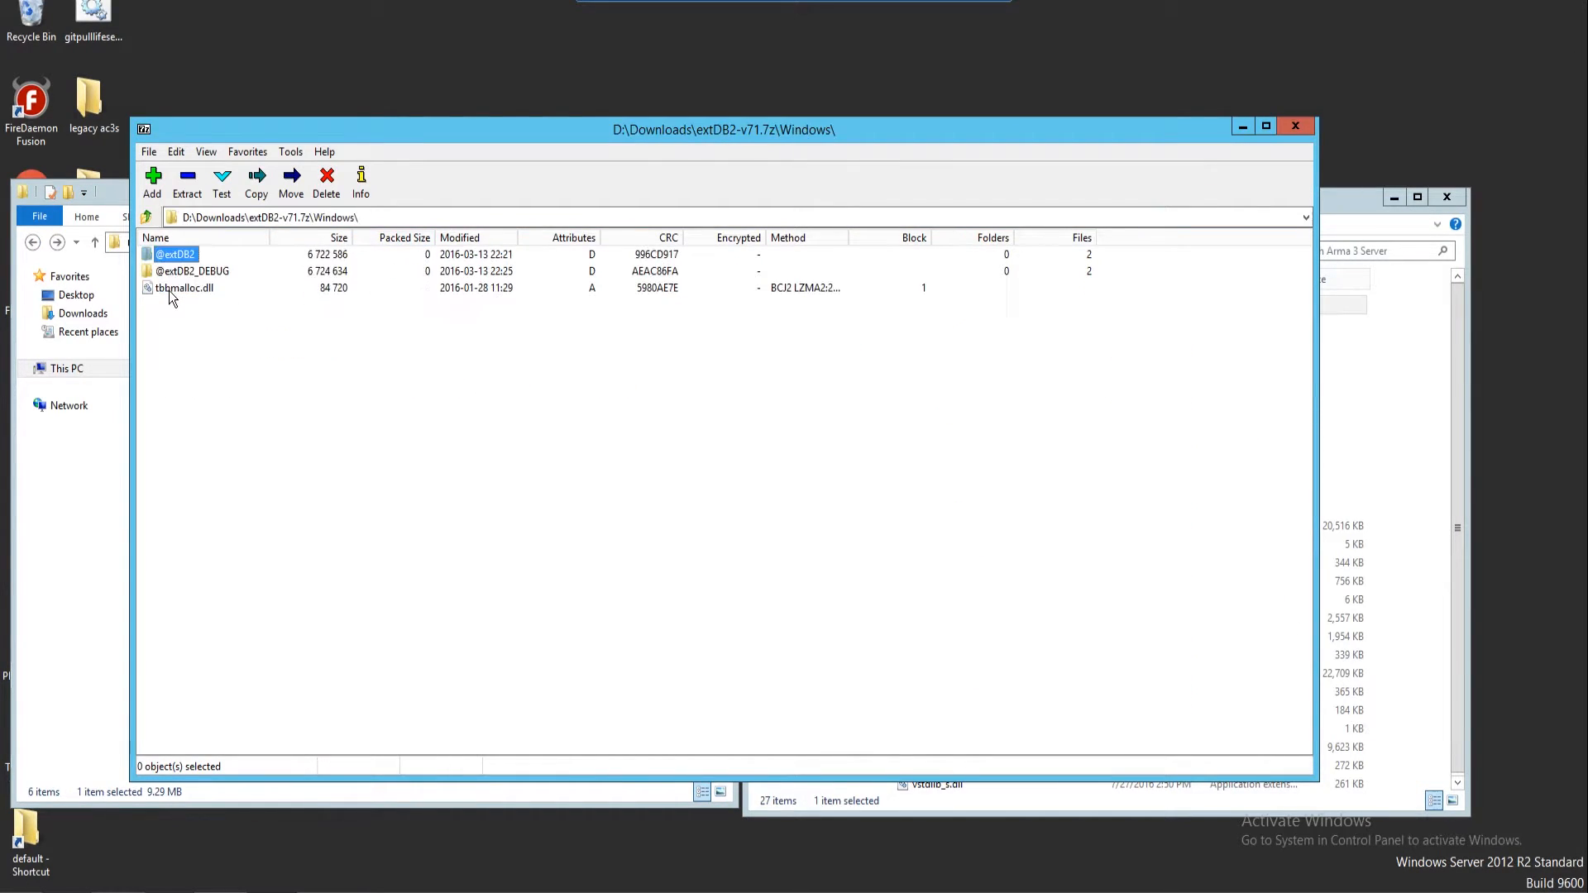
drag(1113, 144, 995, 190)
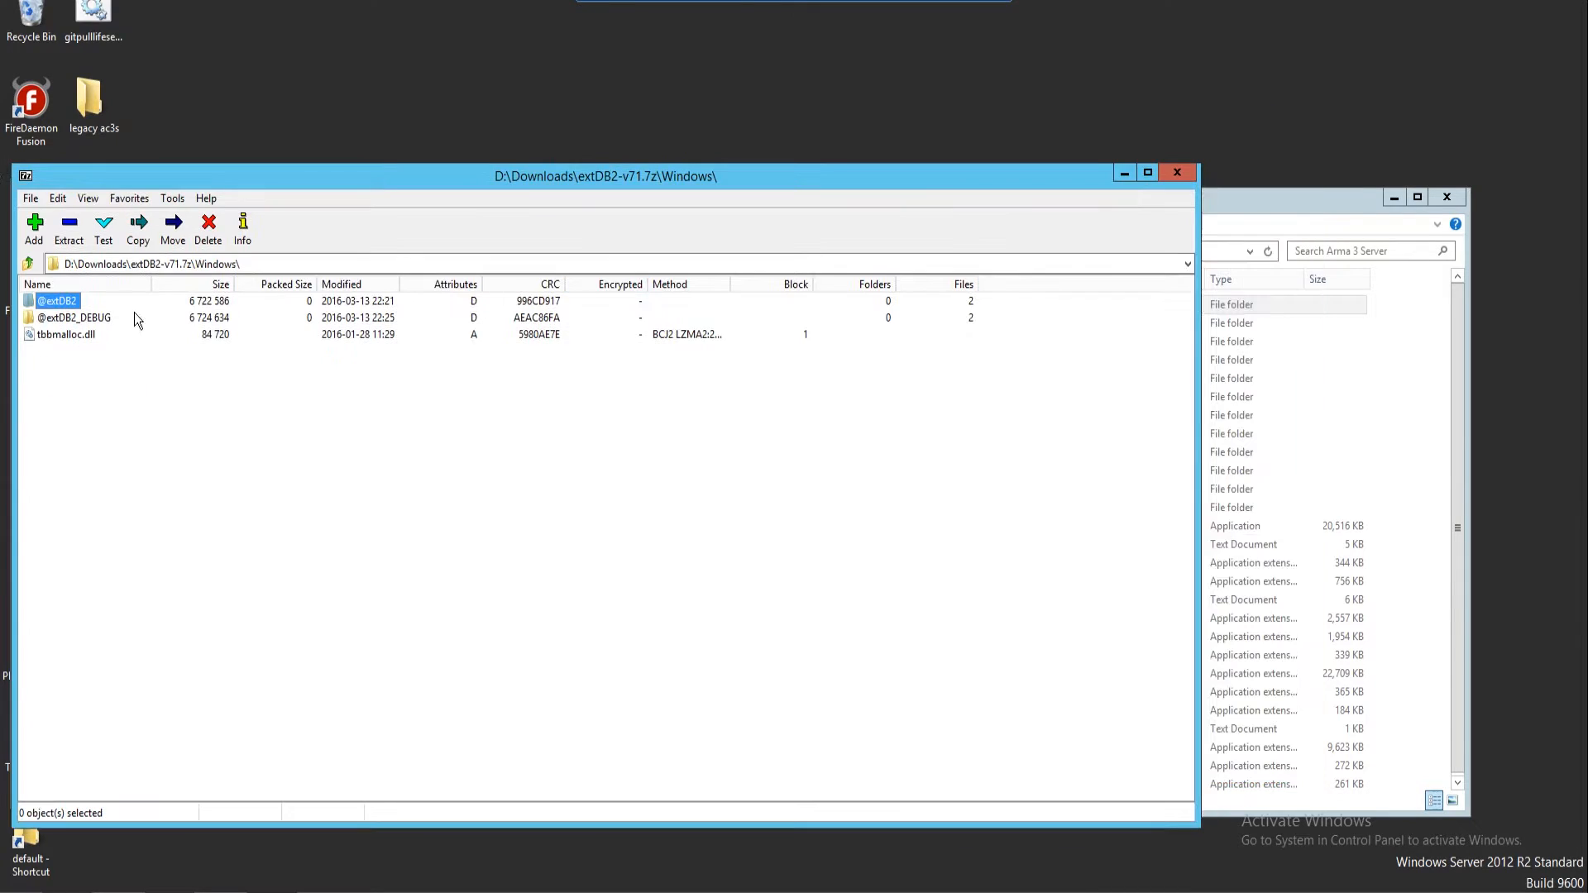
drag(71, 308, 1233, 331)
drag(1433, 418, 1401, 408)
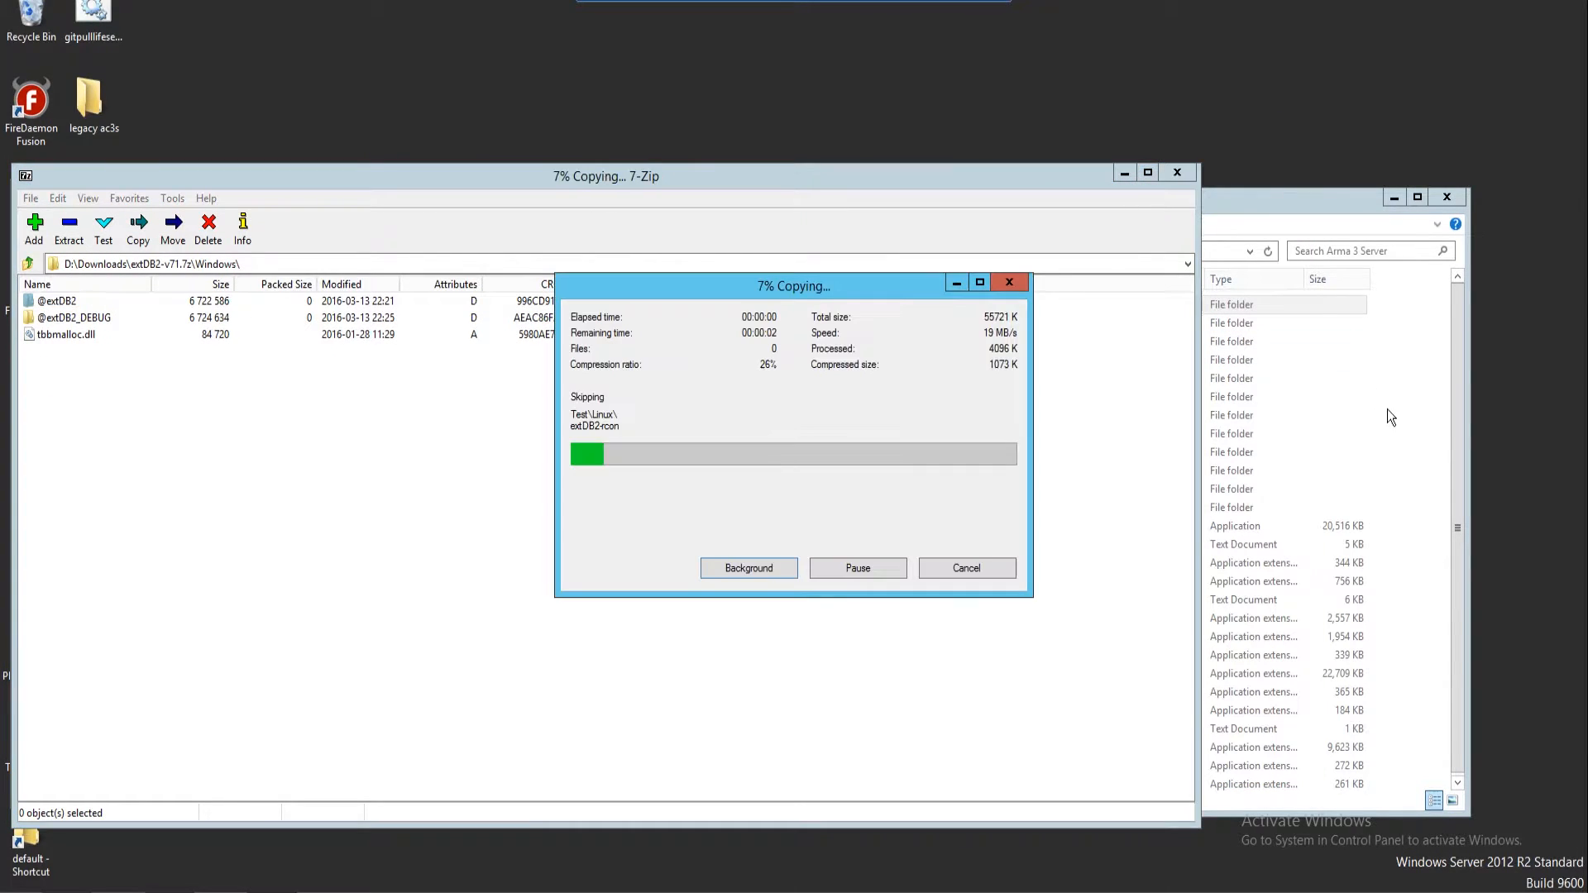
click(47, 341)
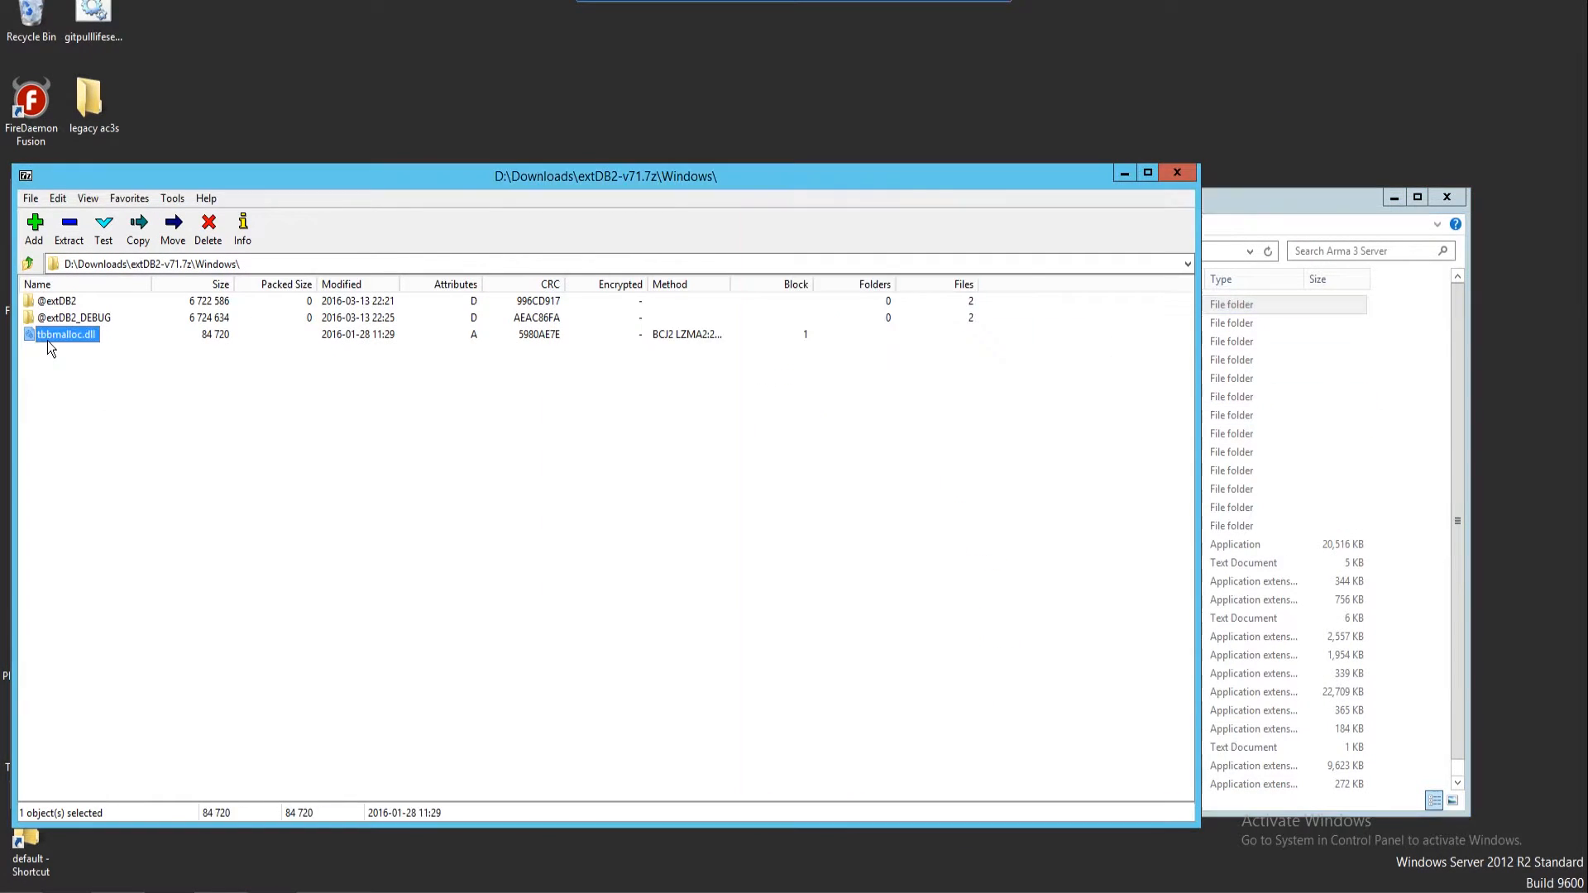
drag(52, 339, 1401, 507)
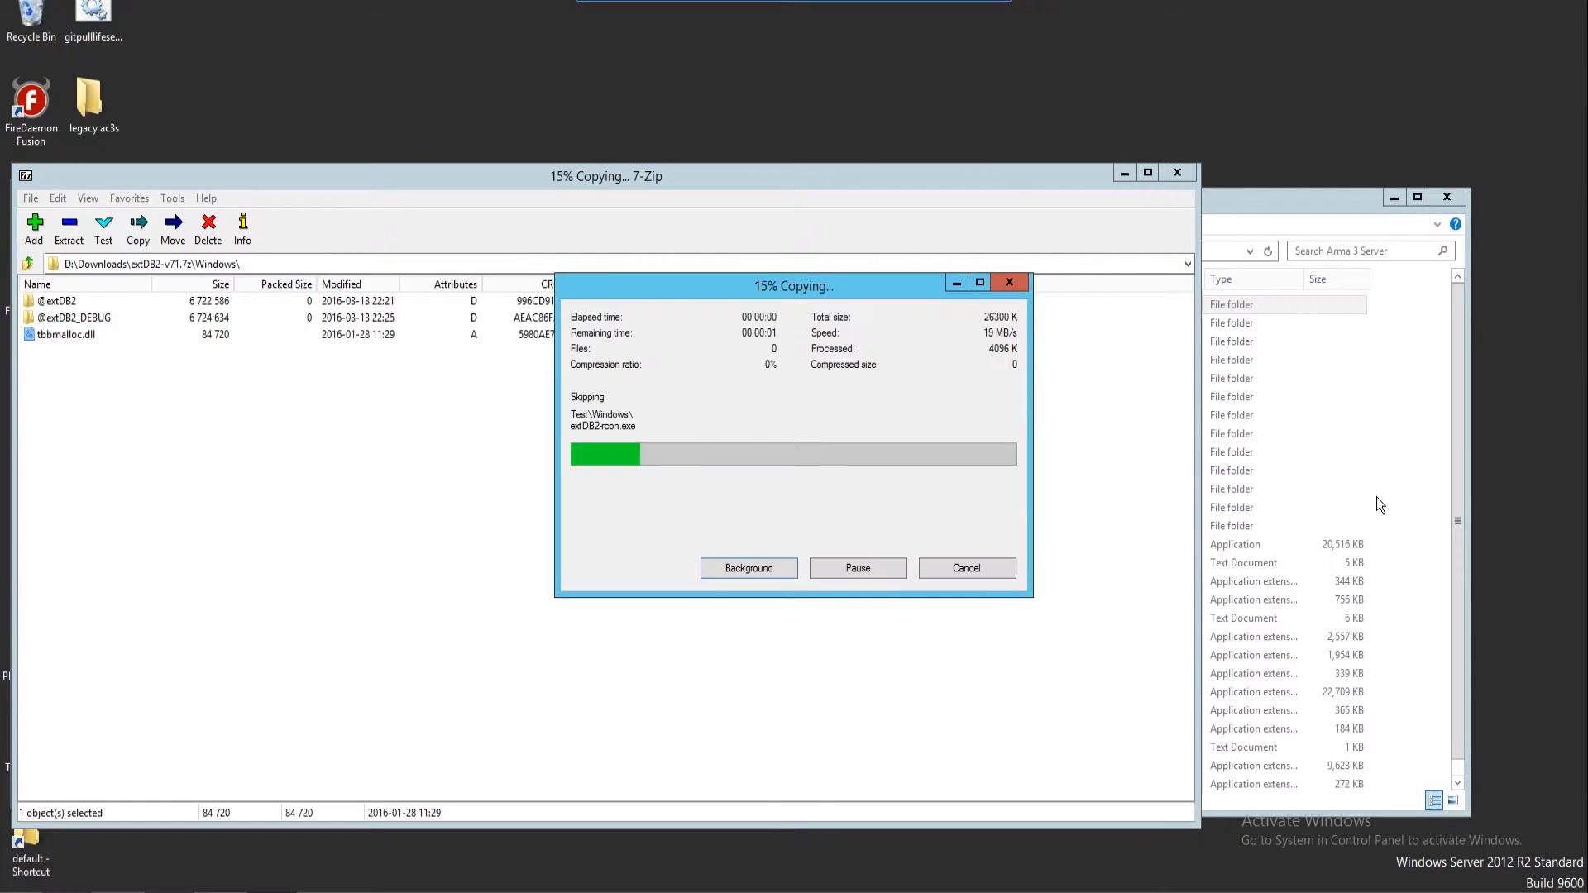
scroll(1049, 464, down, 1)
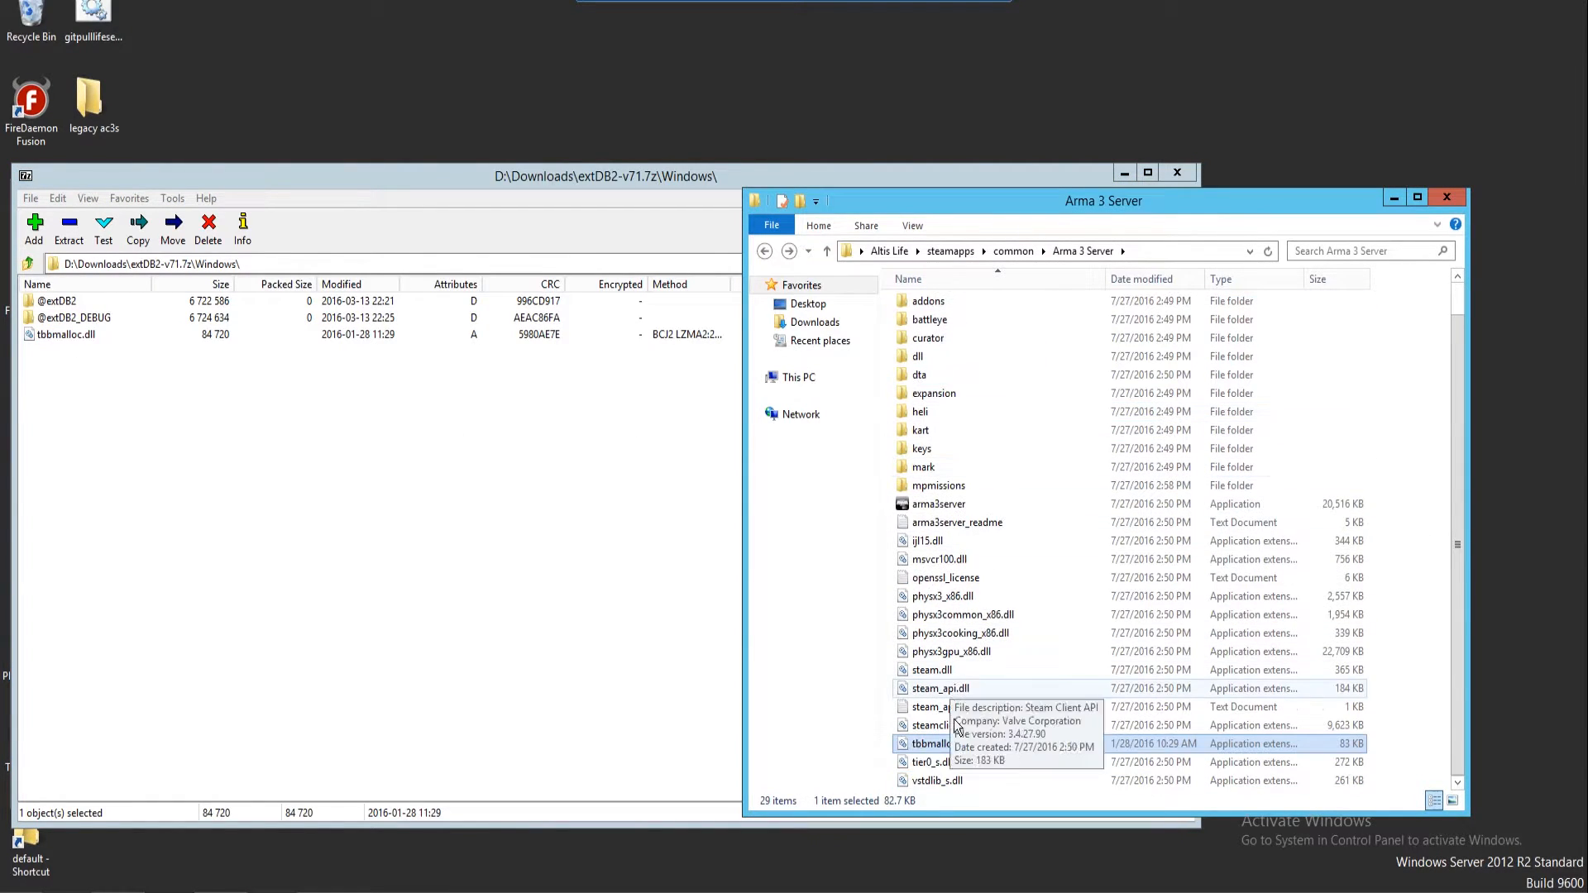
Minimize 7-Zip and check the properties of the copied tbbmalloc.dll
click(1122, 175)
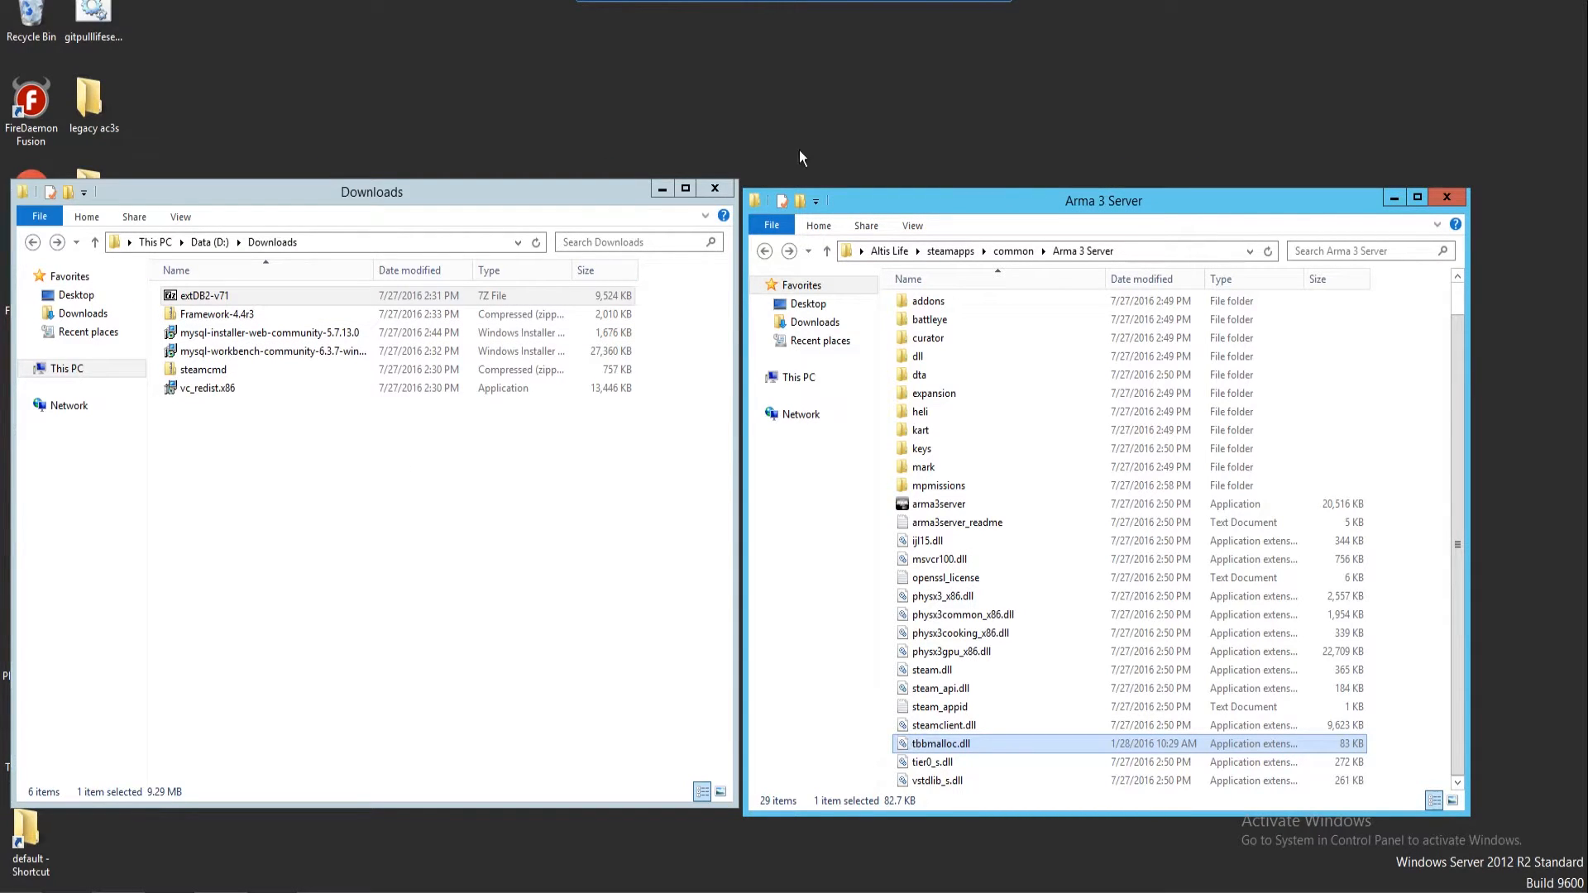
right_click(980, 742)
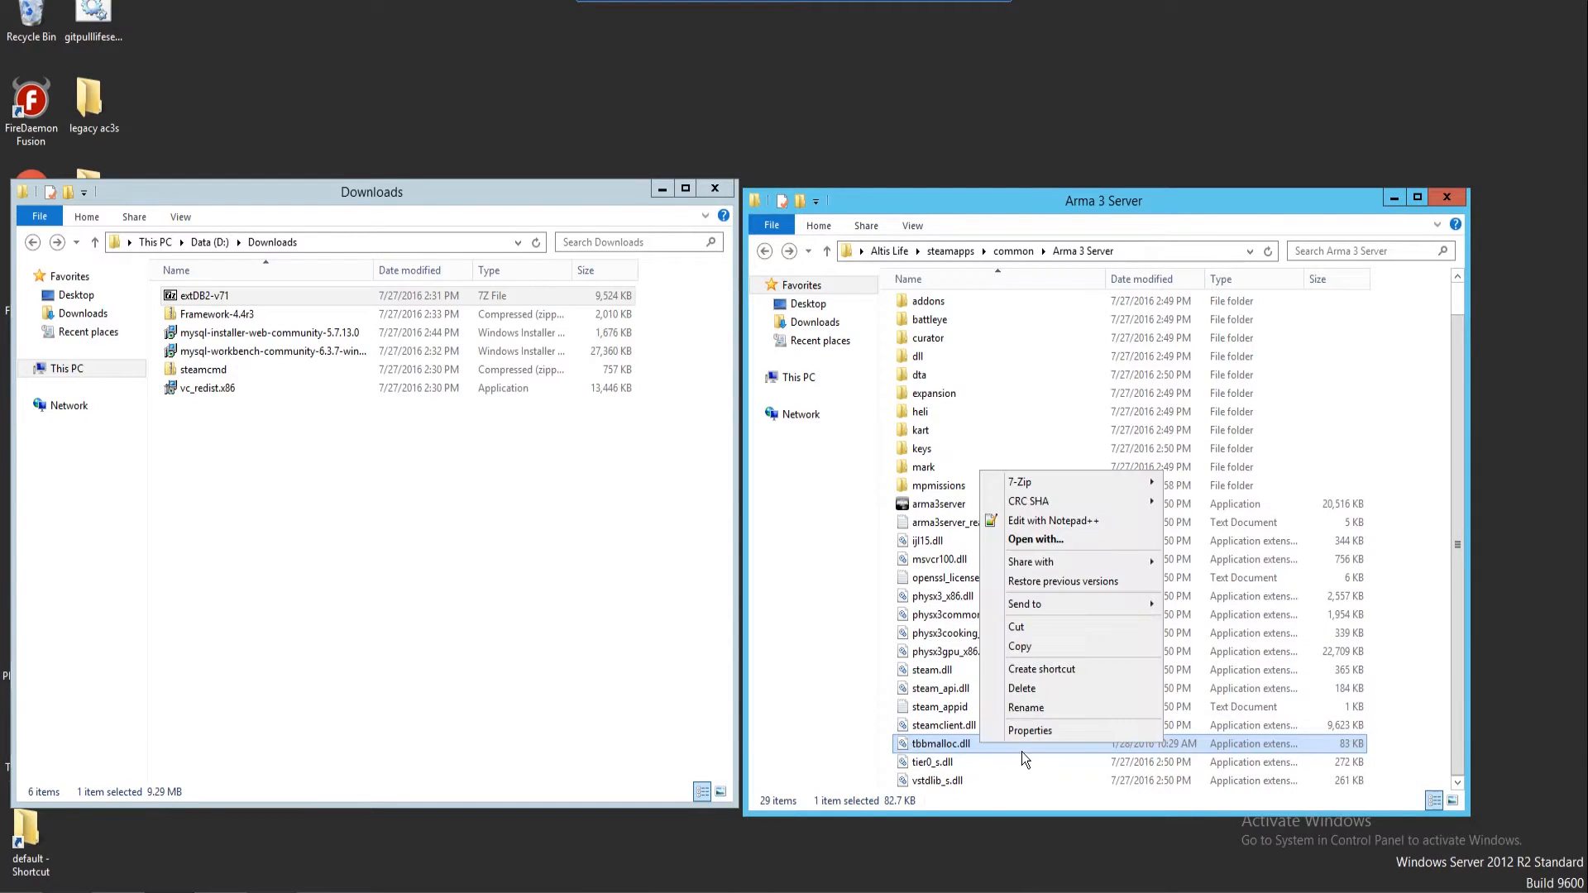
click(1026, 732)
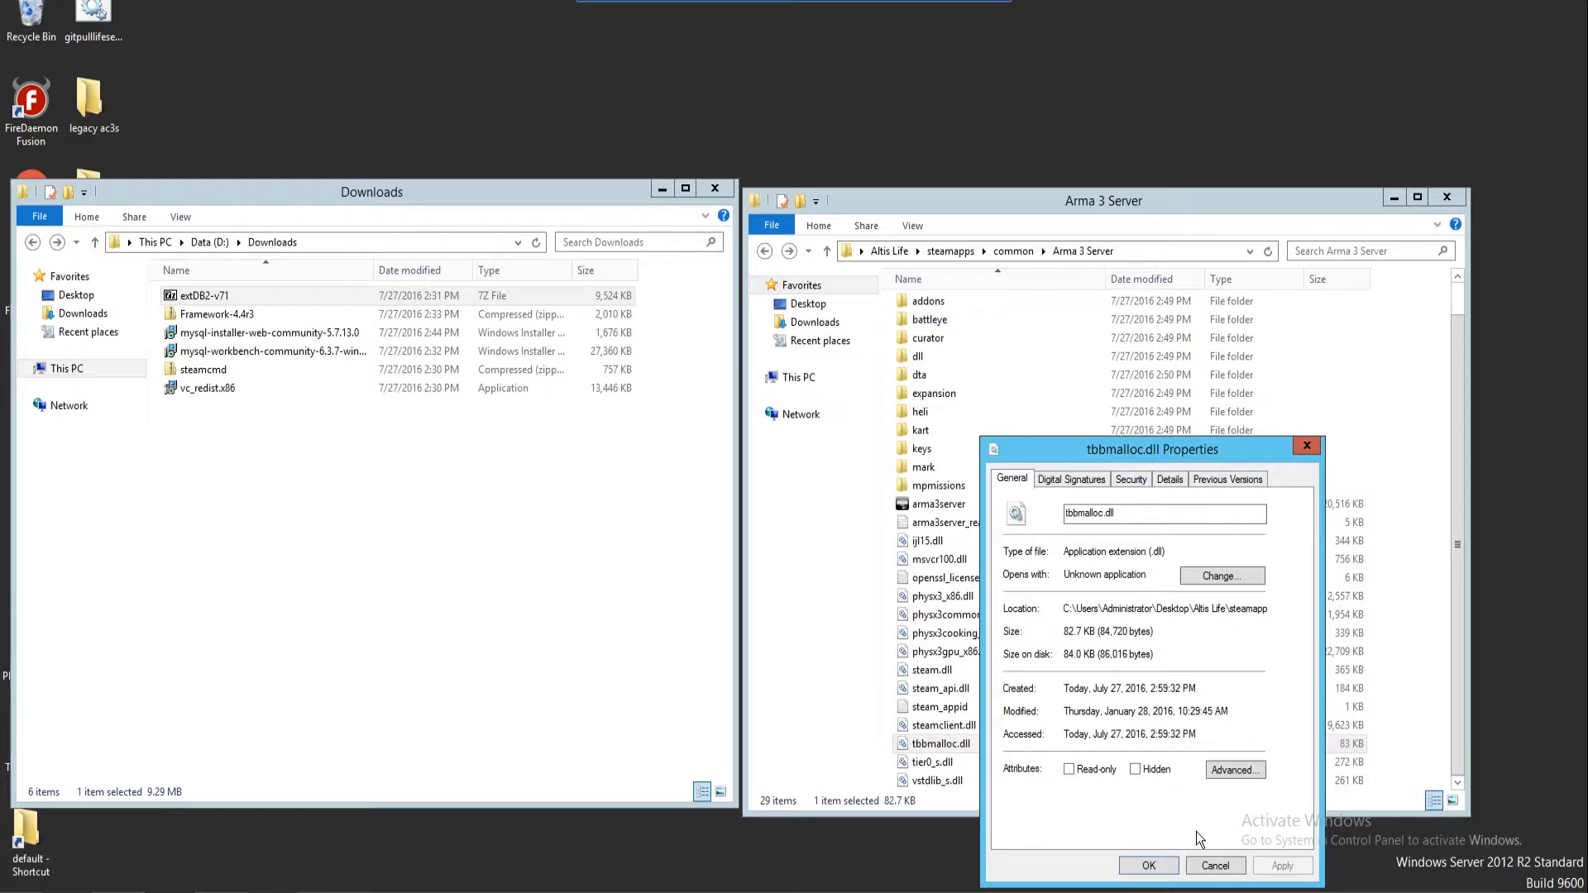
click(1210, 867)
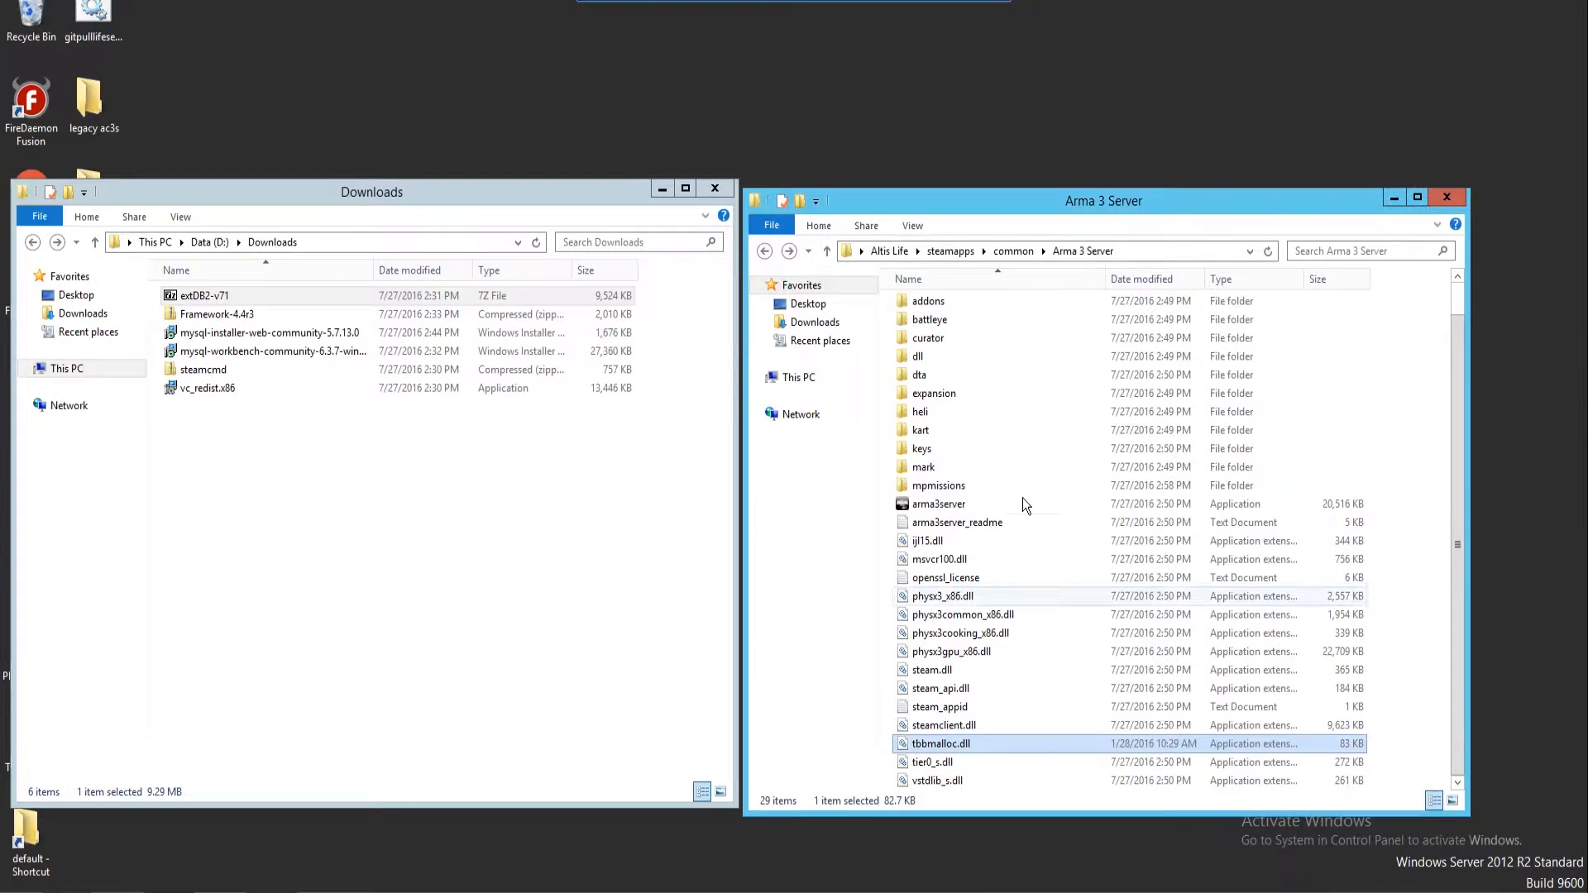
click(943, 309)
double_click(943, 309)
right_click(950, 336)
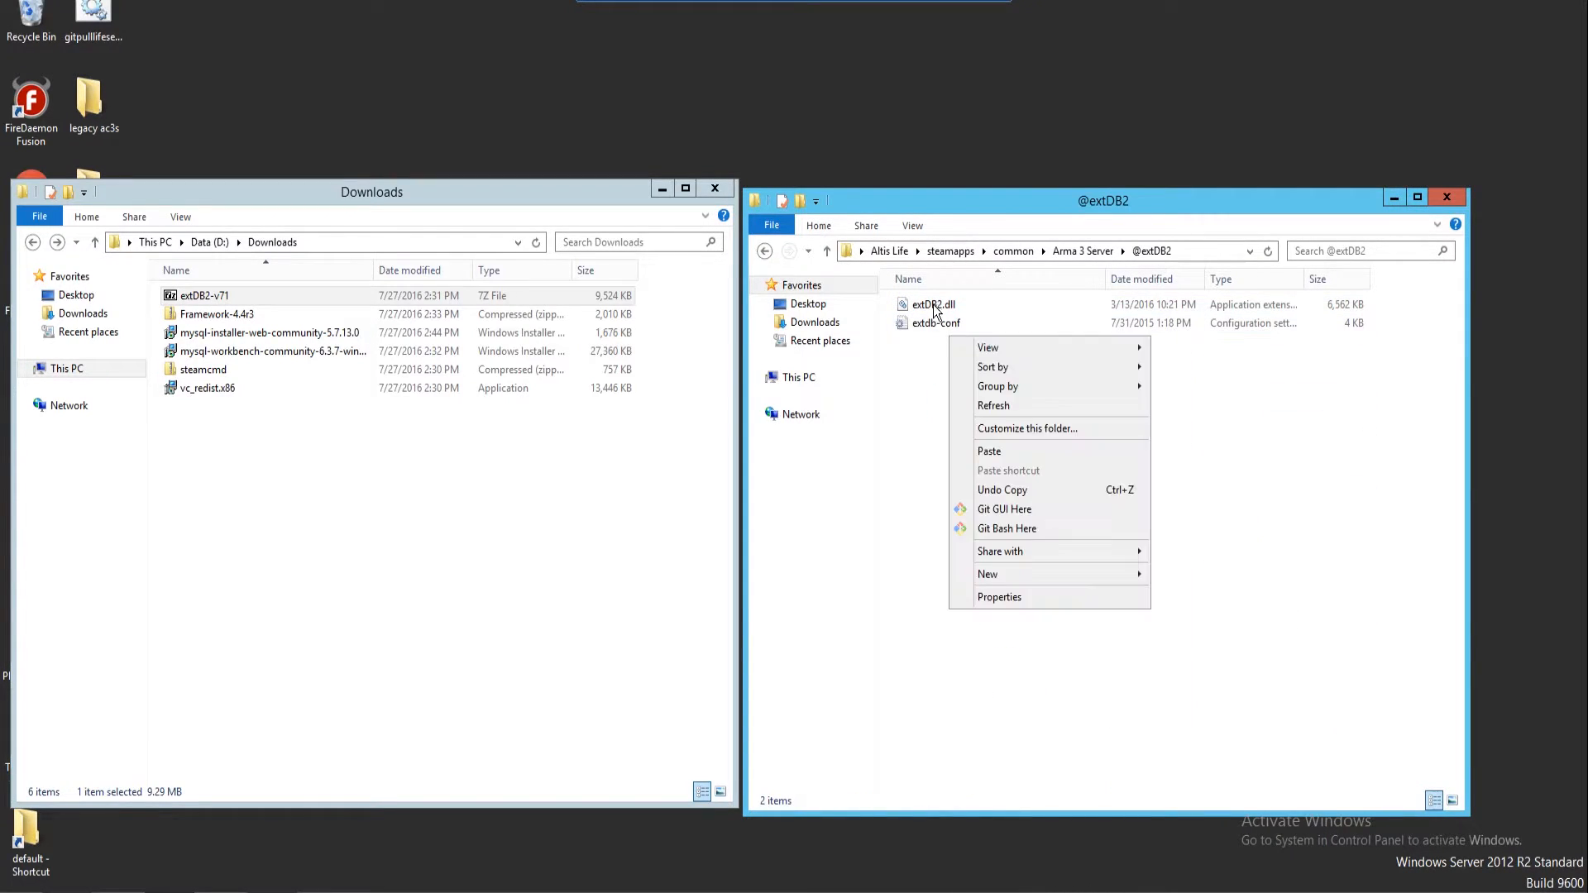
right_click(932, 306)
click(1040, 567)
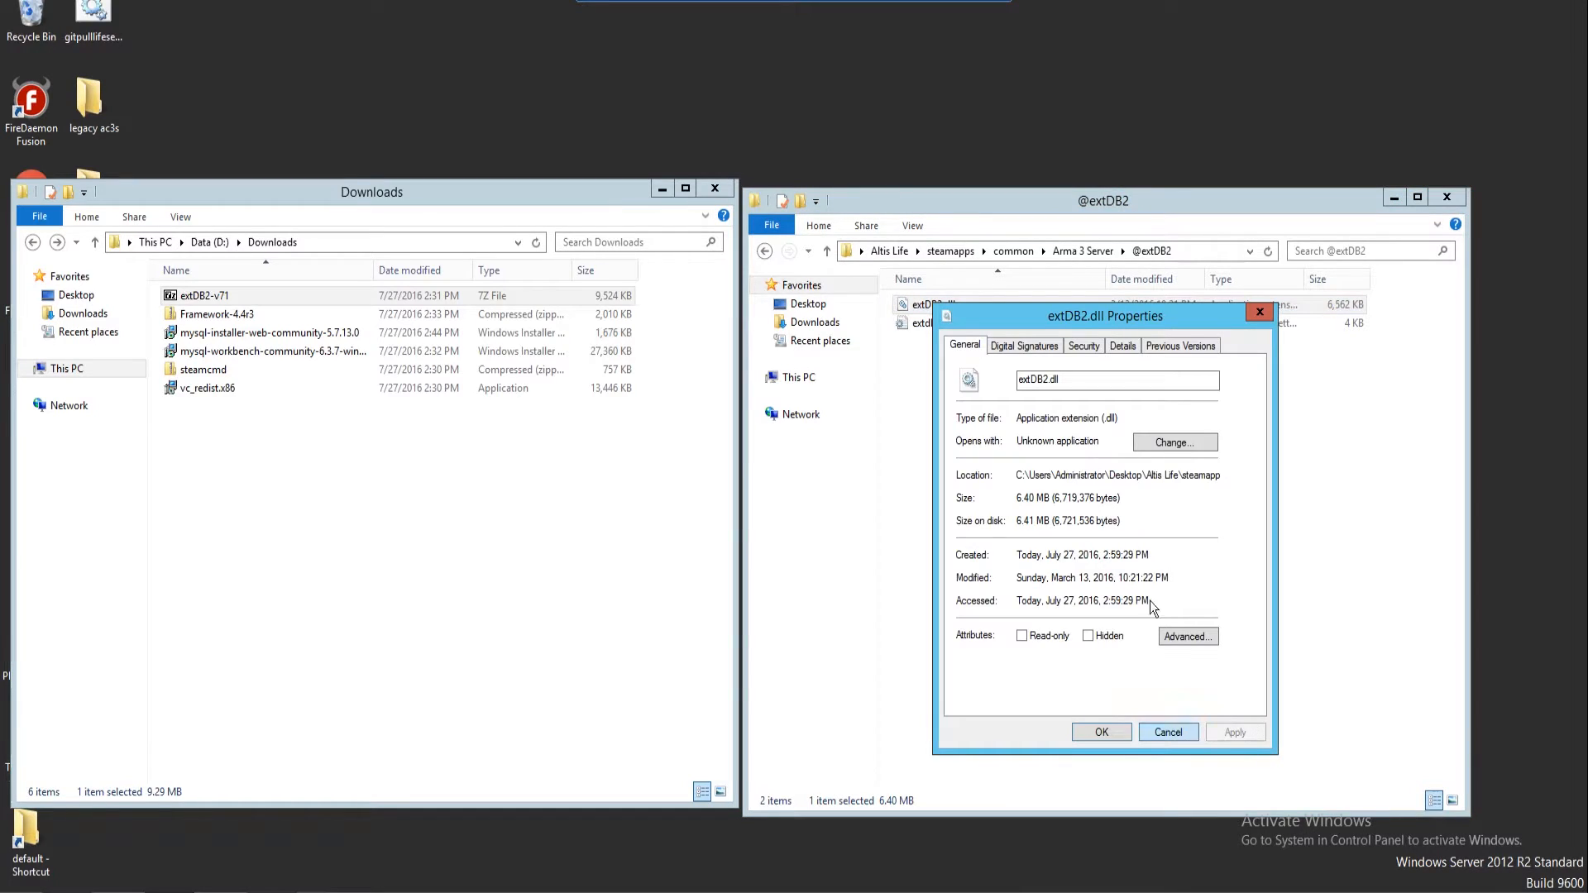
click(1168, 733)
right_click(964, 321)
right_click(930, 329)
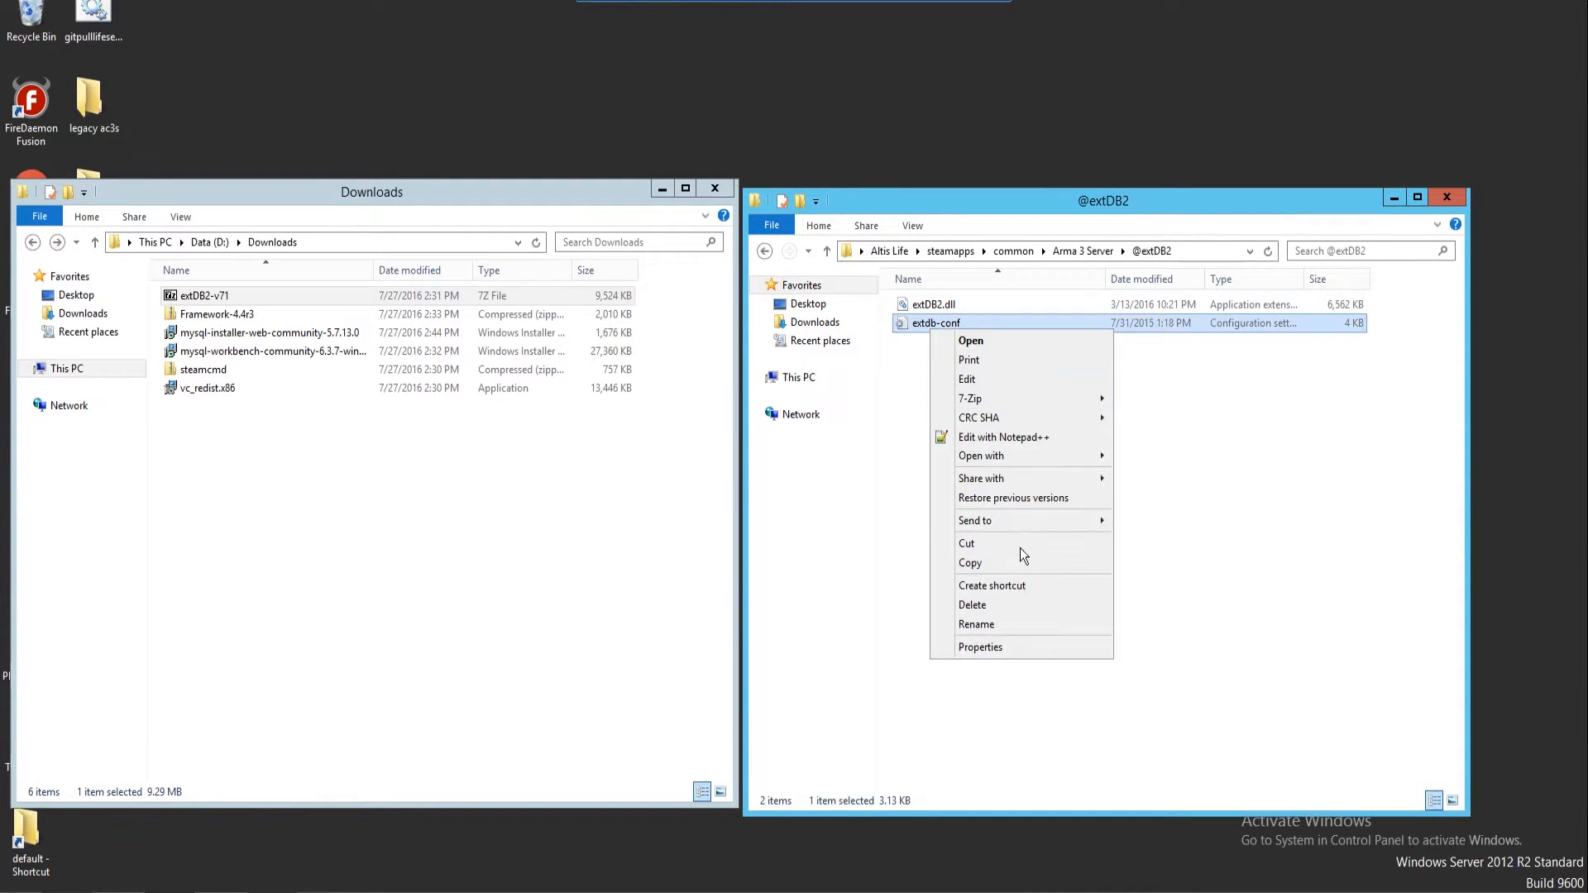
click(996, 651)
click(1120, 762)
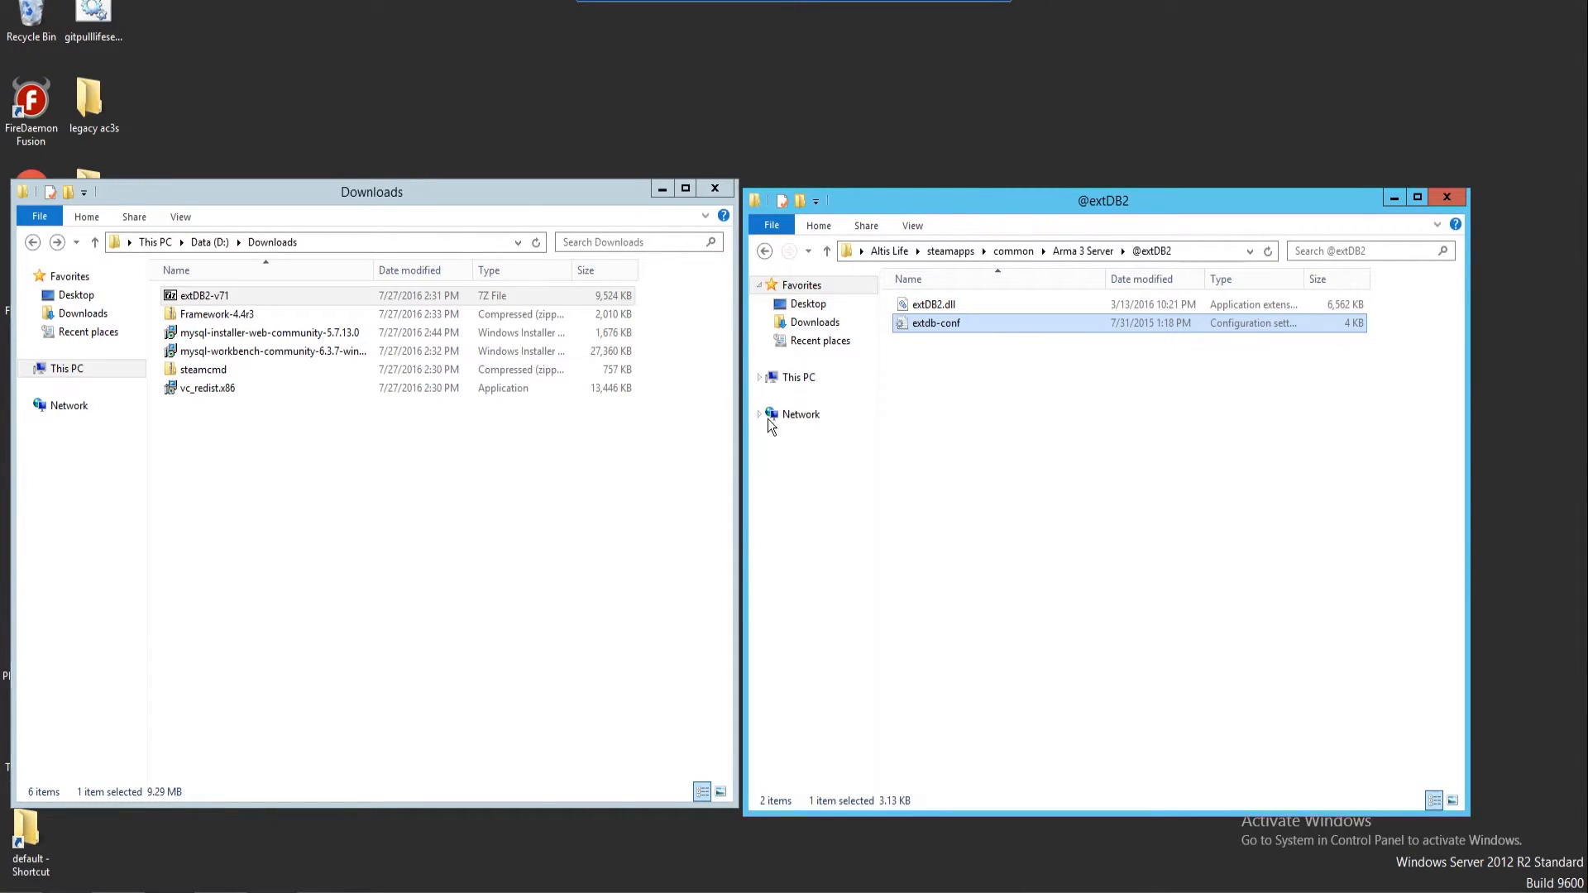
right_click(950, 325)
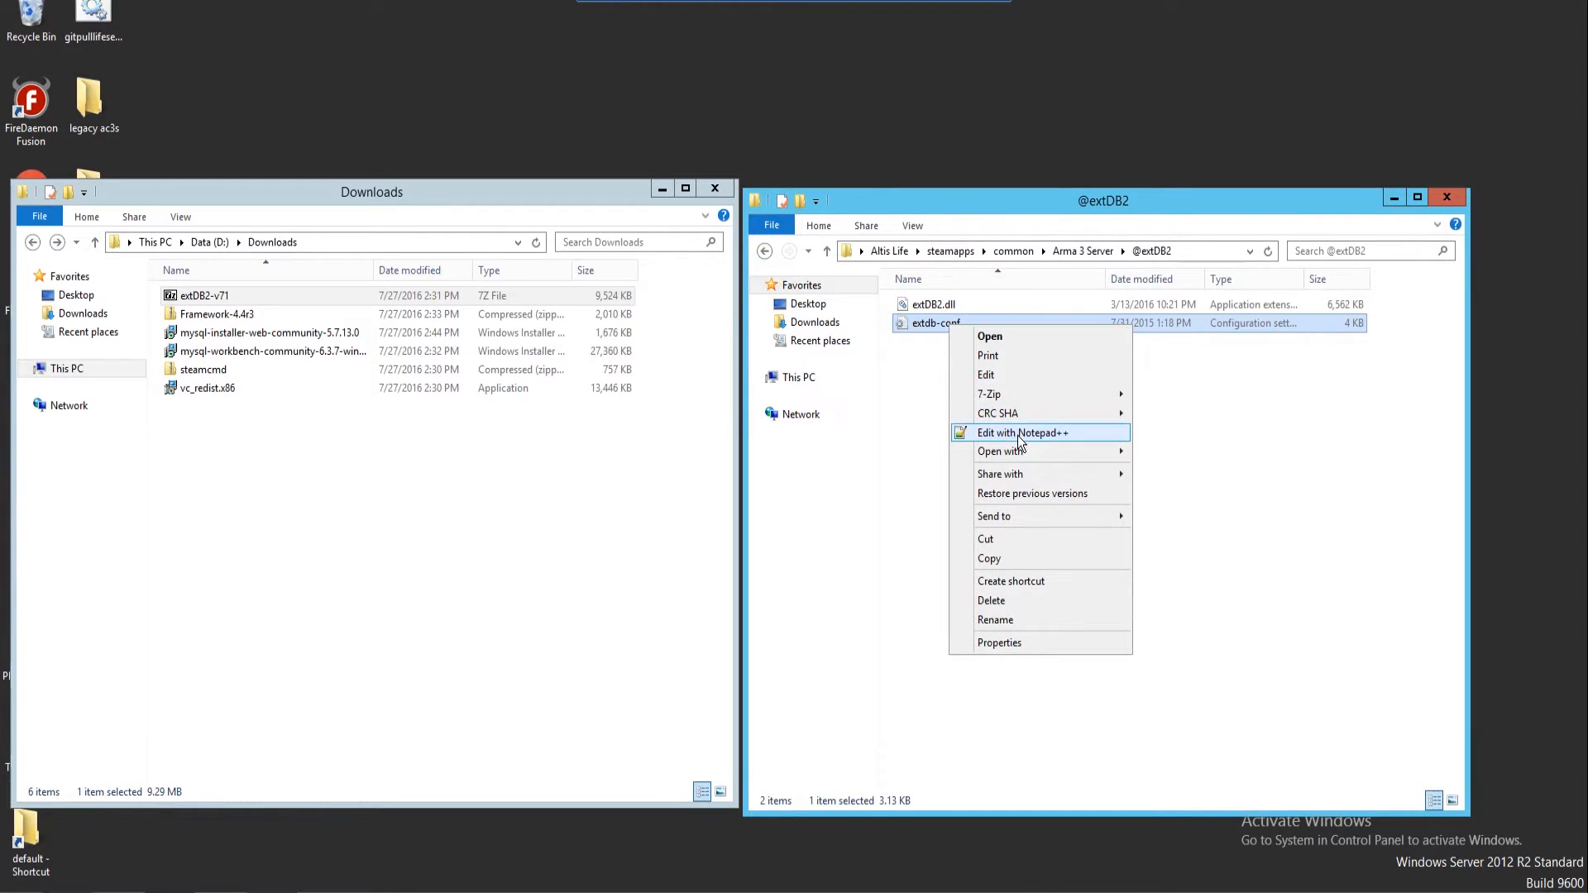
Open extdb-conf in Notepad++ and rename the MySQL_Example section to altislife
click(1018, 434)
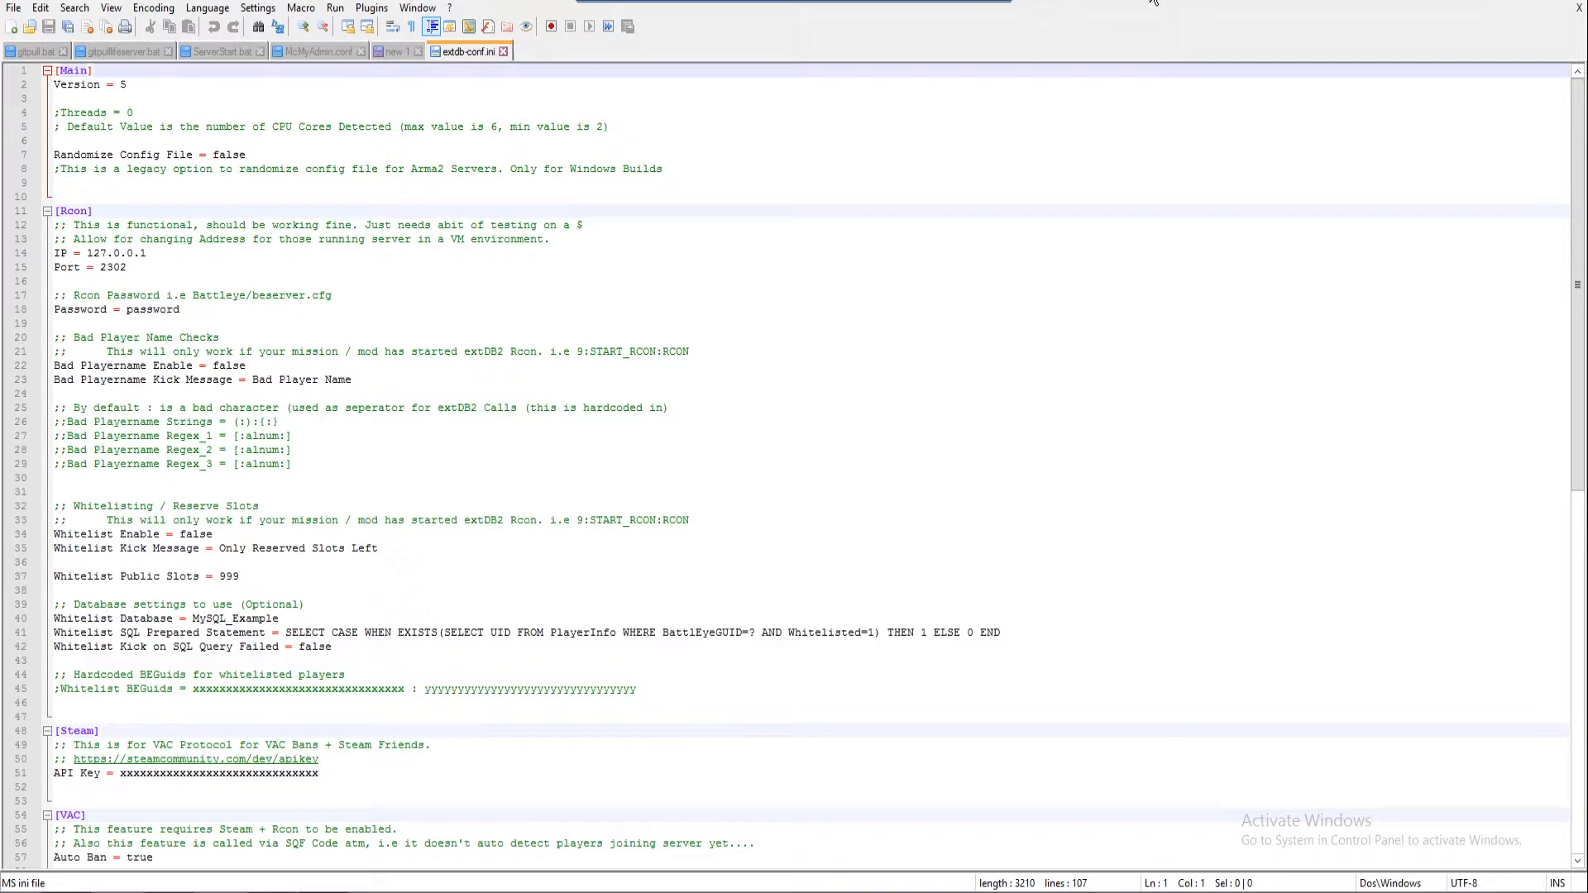
scroll(492, 603, down, 14)
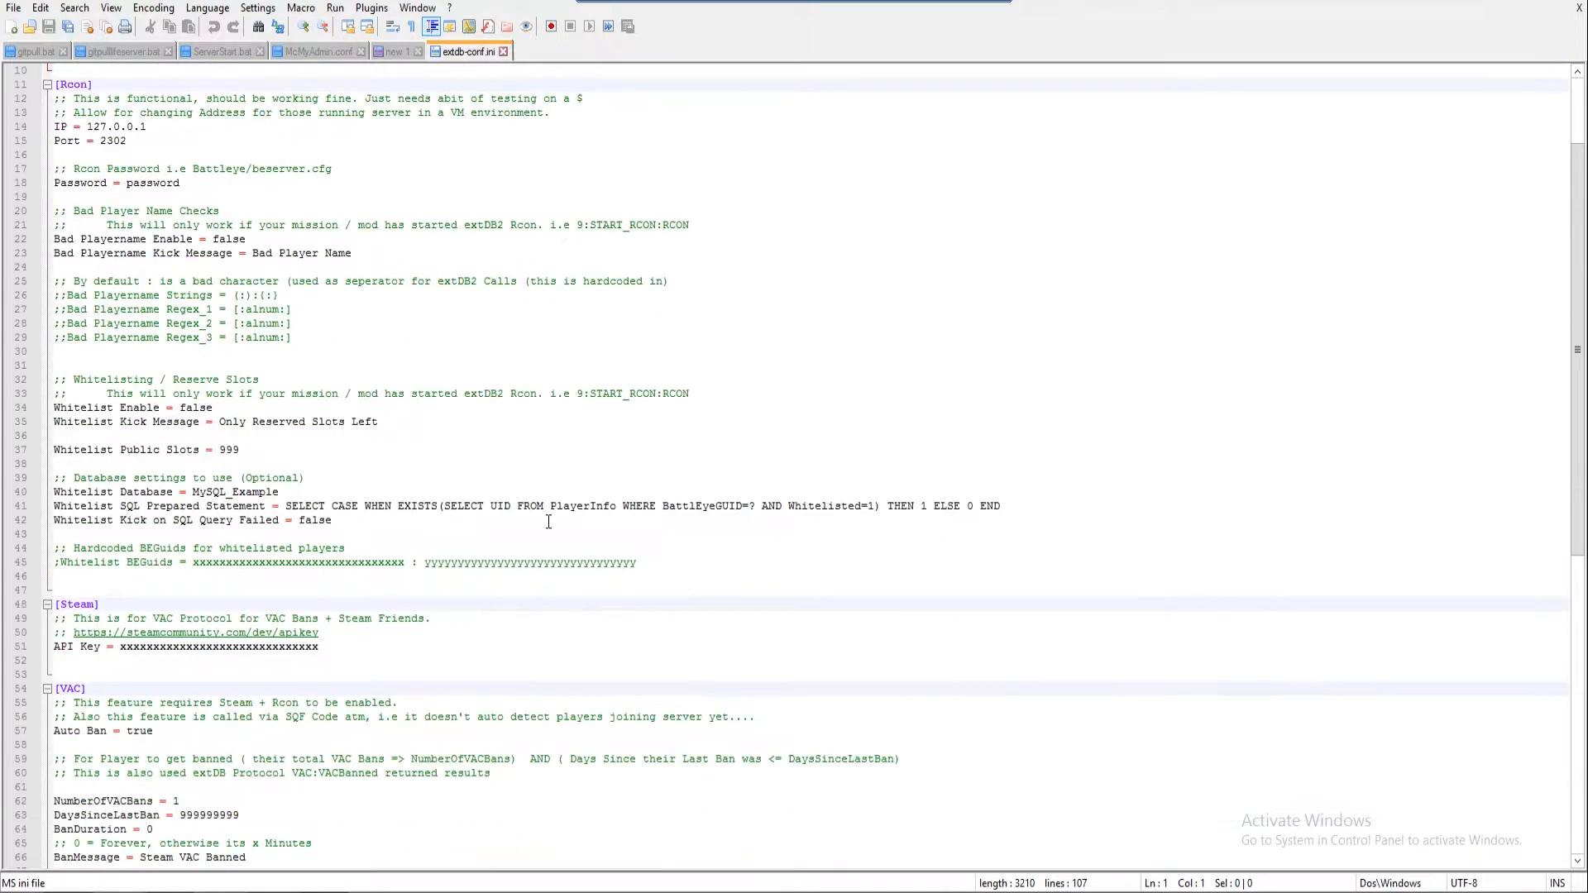
scroll(531, 505, down, 3)
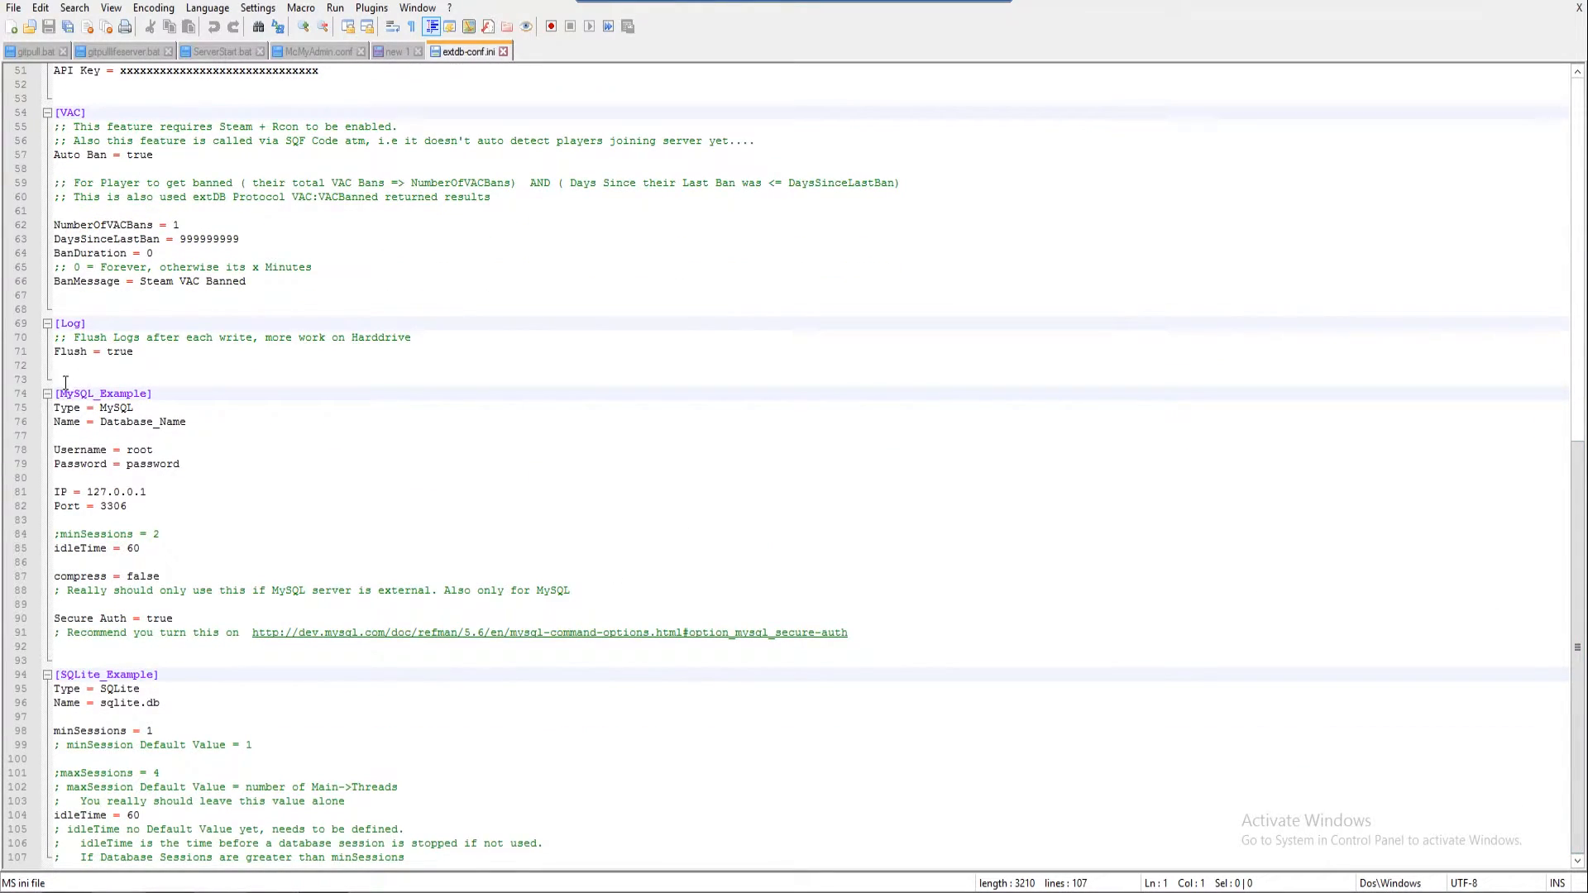
drag(60, 395, 146, 395)
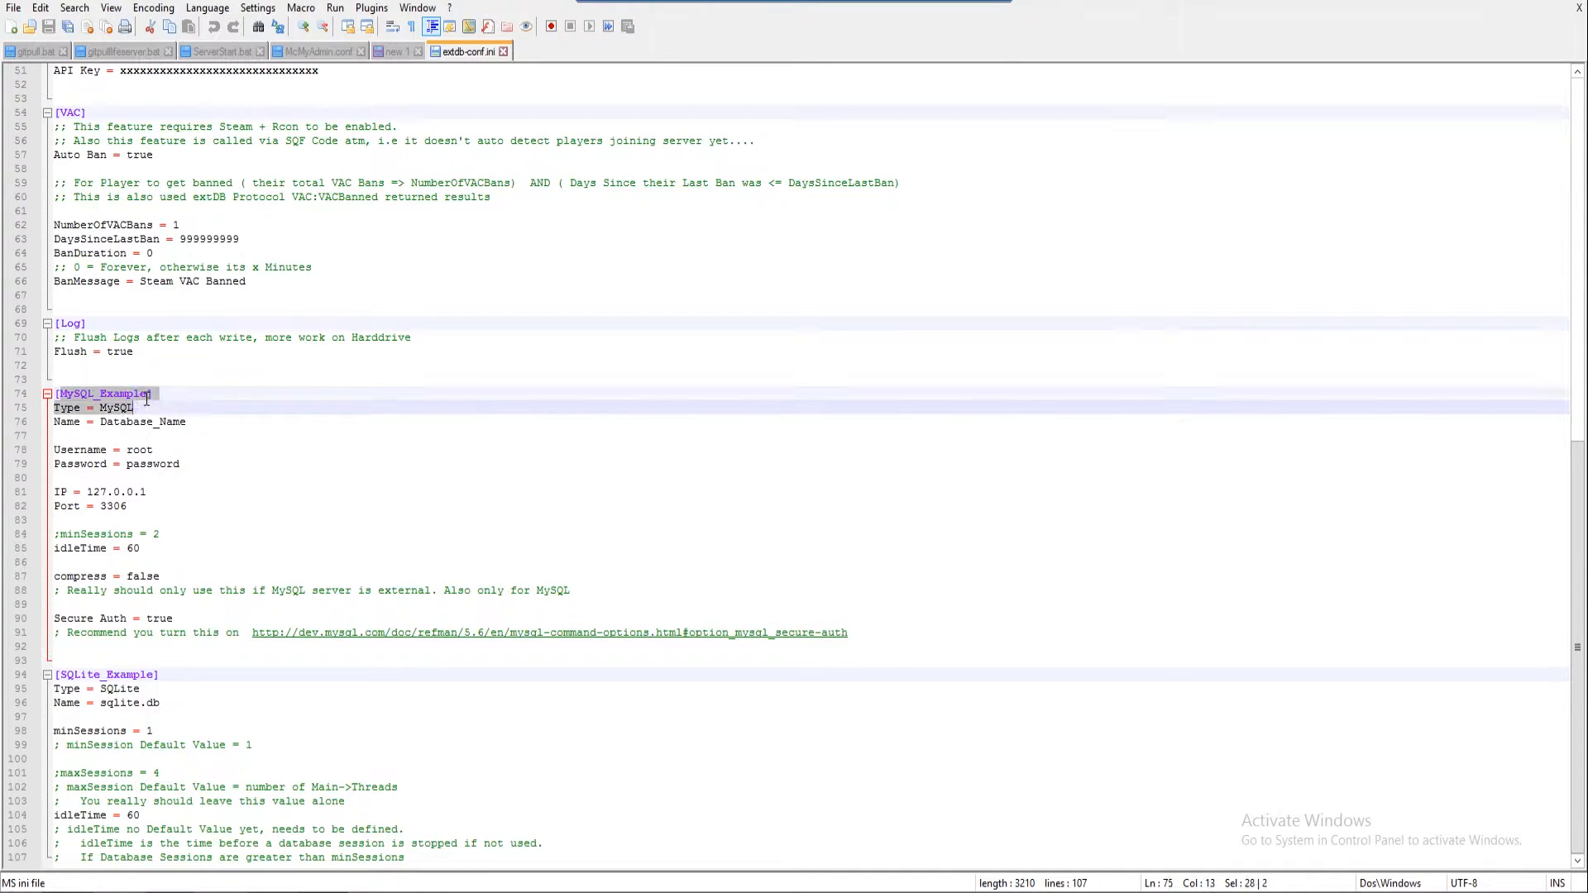
text(altislife)
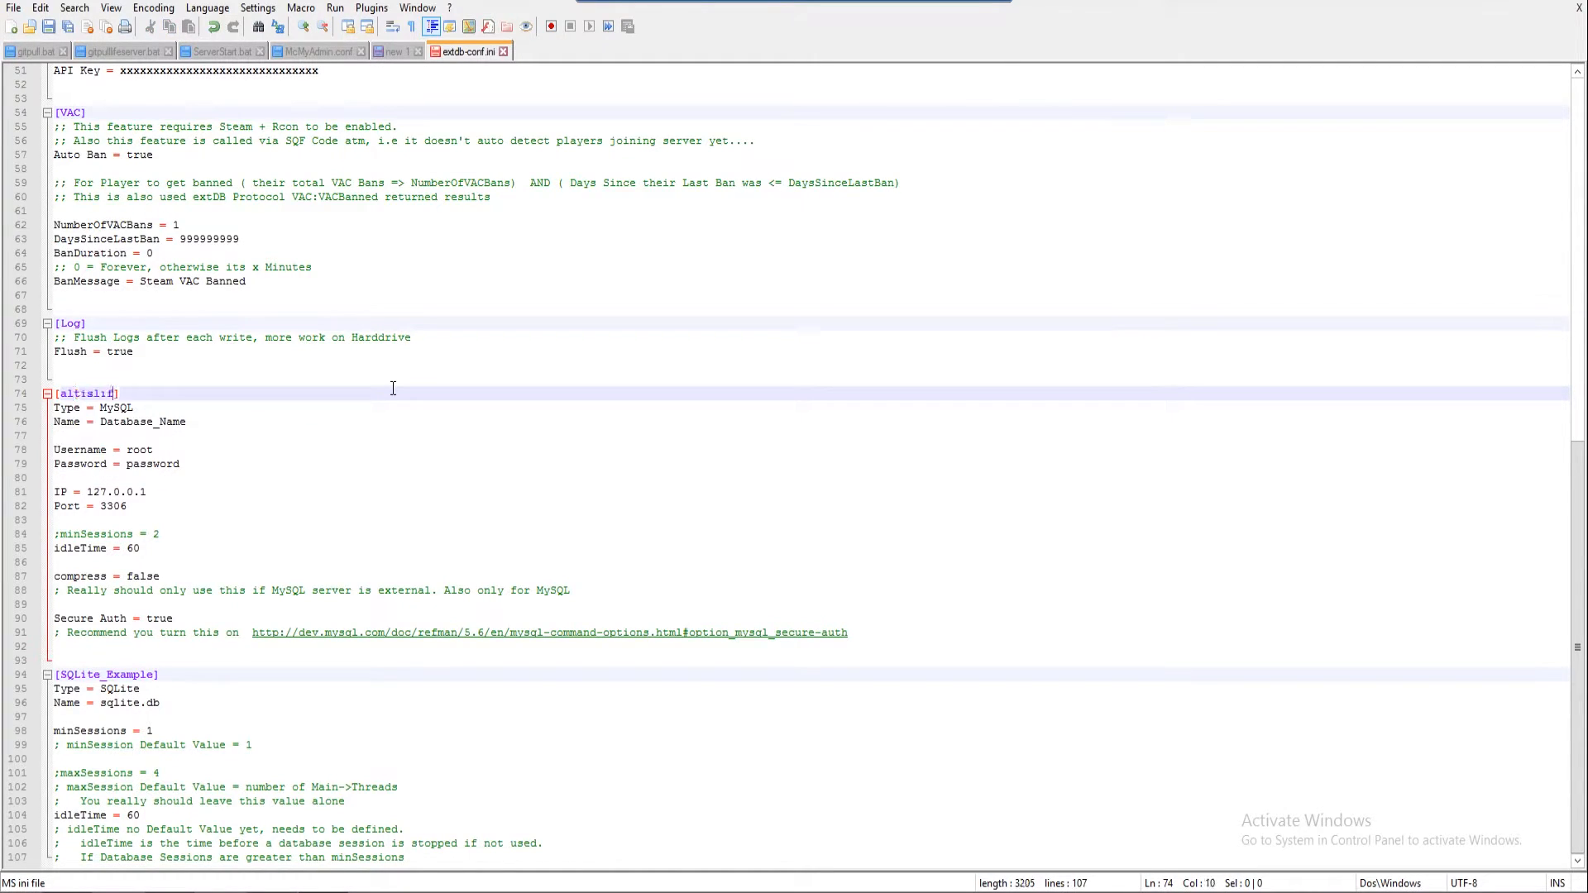
Replace the default Username value in the altislife section with the database login name
key(Down)
key(Down)
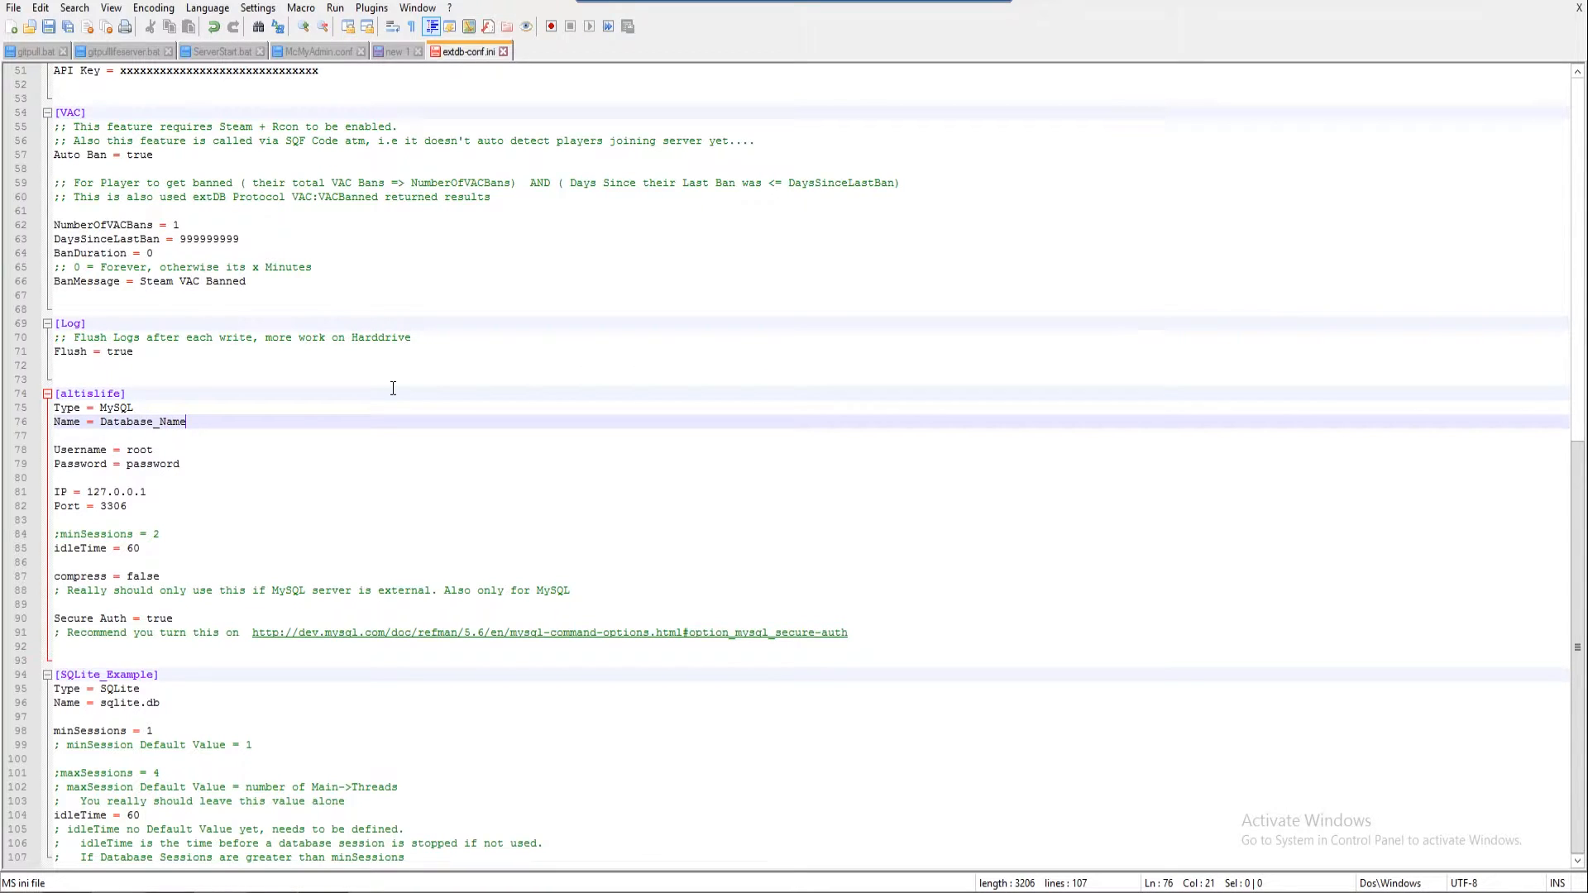
key(Down)
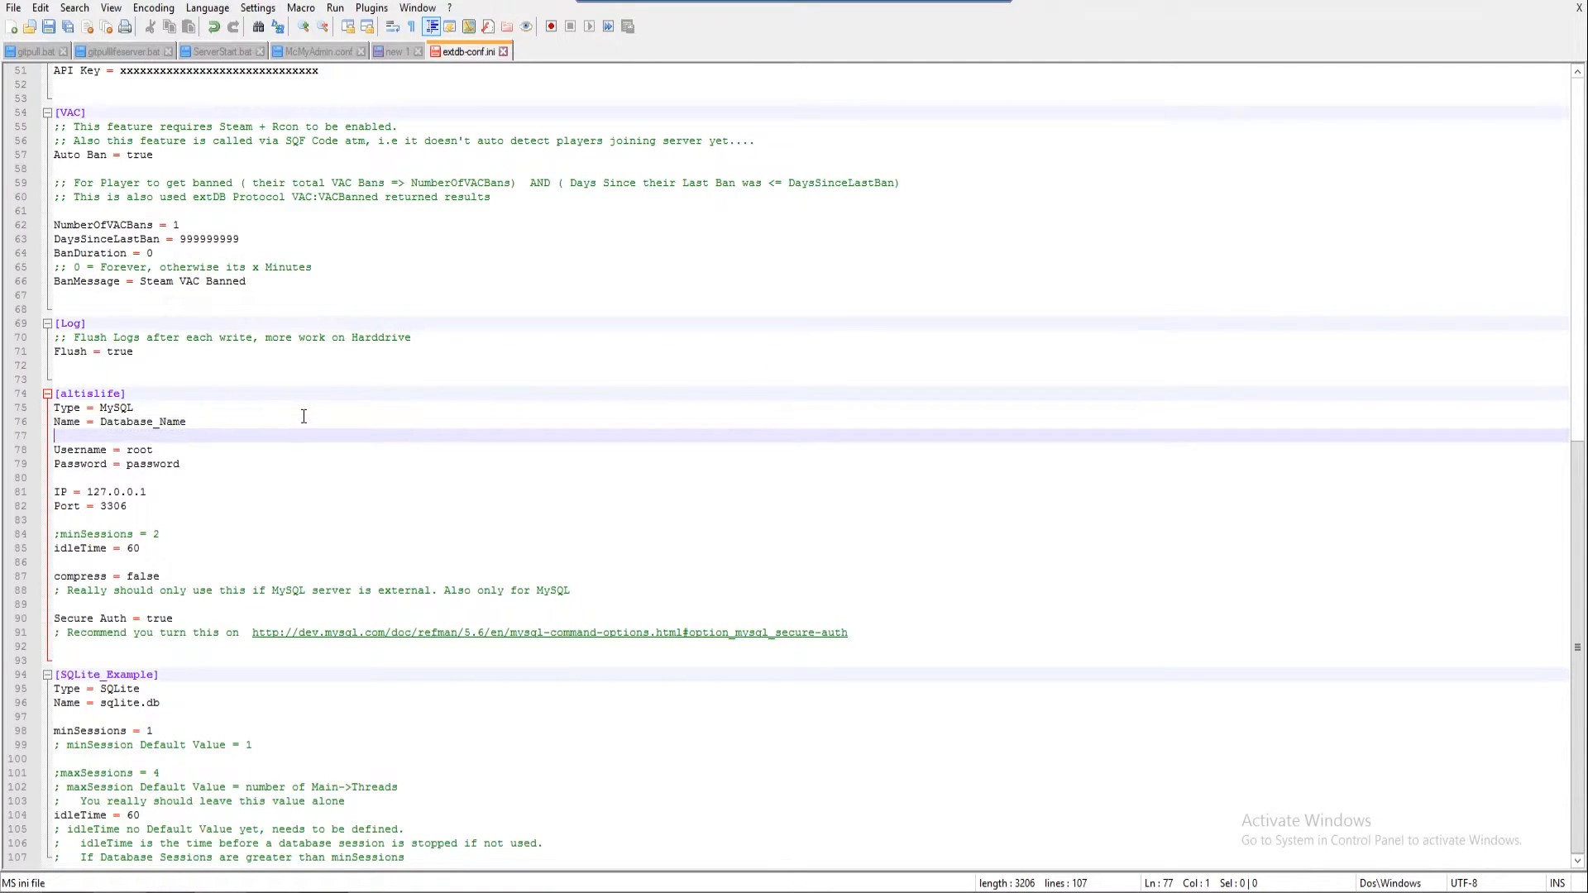
key(Down)
key(BackSpace)
key(BackSpace)
key(BackSpace)
key(BackSpace)
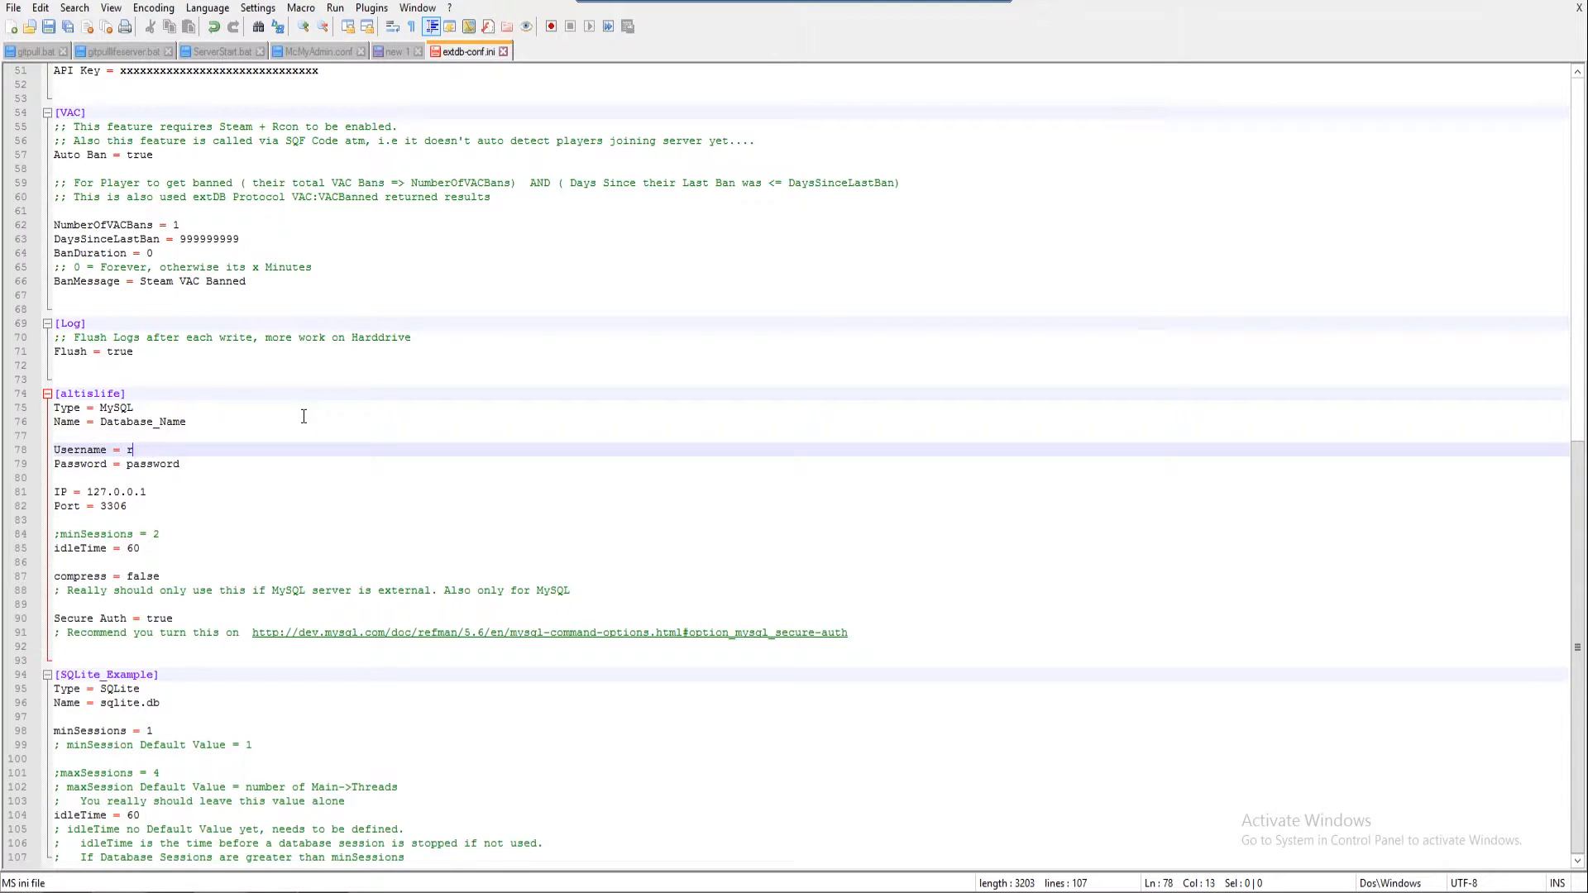
text(test)
key(Down)
key(Up)
key(Return)
key(BackSpace)
key(BackSpace)
key(BackSpace)
key(BackSpace)
text(t)
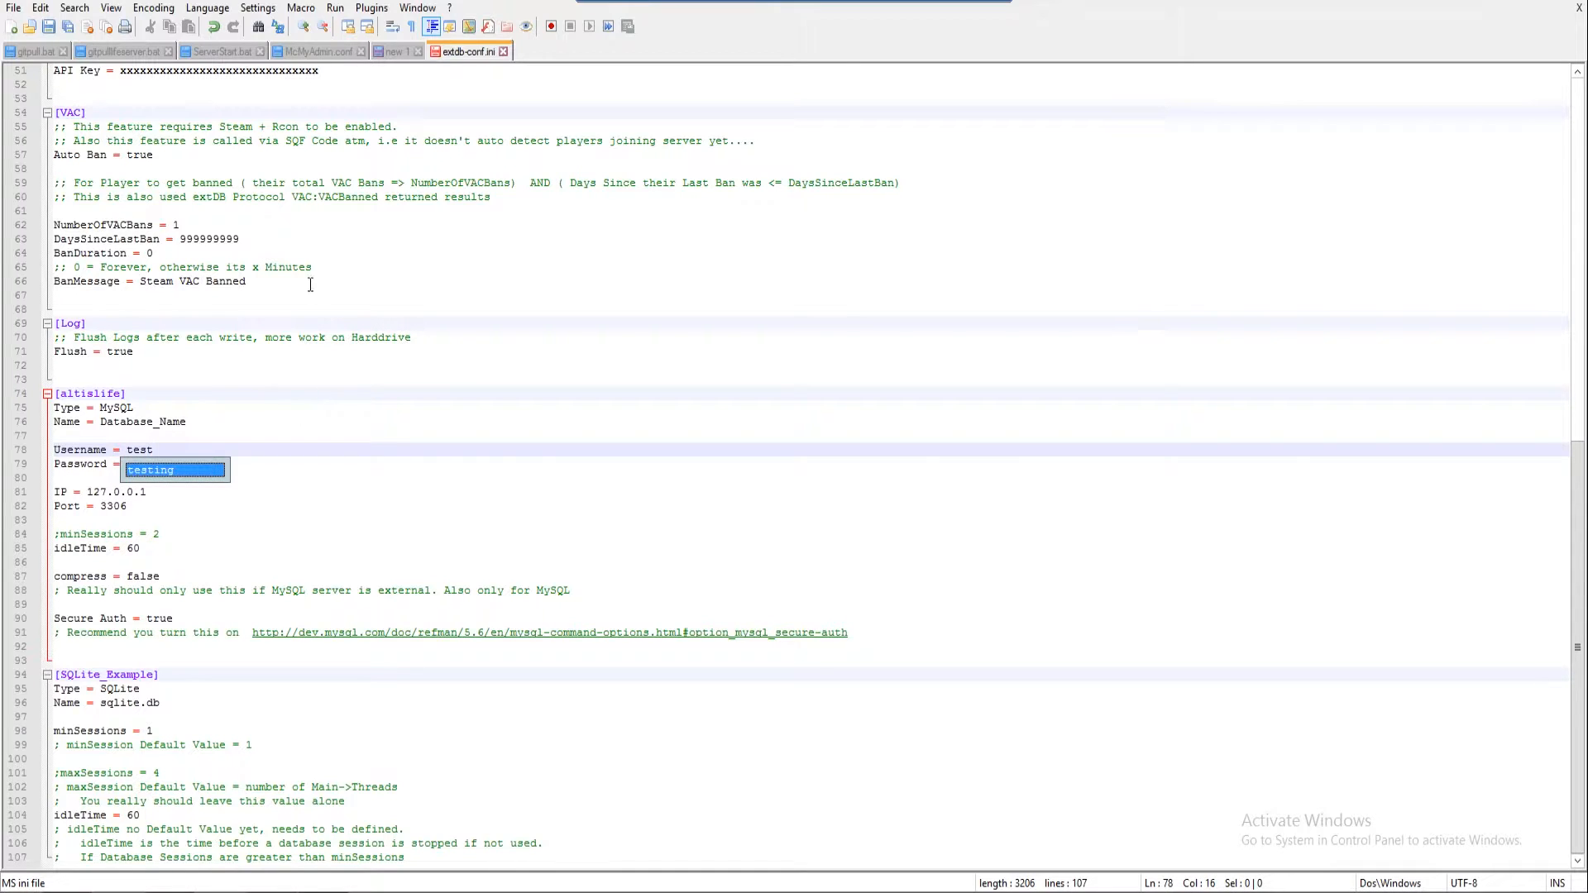
key(Escape)
Set the database password and confirm the IP is 127.0.0.1
click(197, 468)
key(BackSpace)
key(BackSpace)
key(BackSpace)
key(BackSpace)
key(BackSpace)
key(BackSpace)
key(BackSpace)
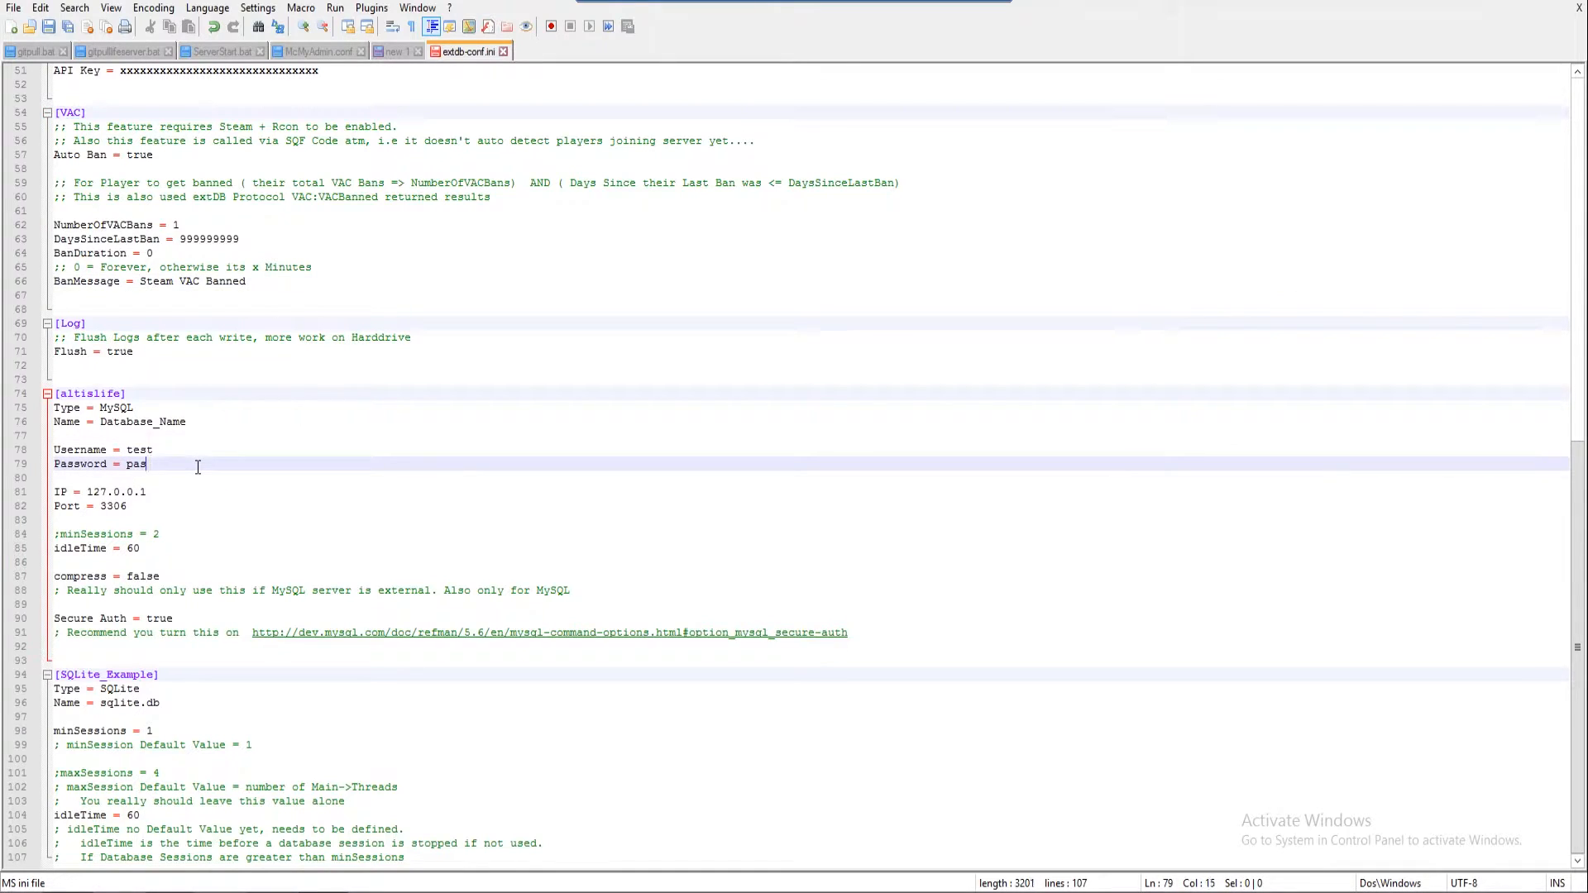
text(test)
click(173, 425)
click(152, 484)
click(197, 495)
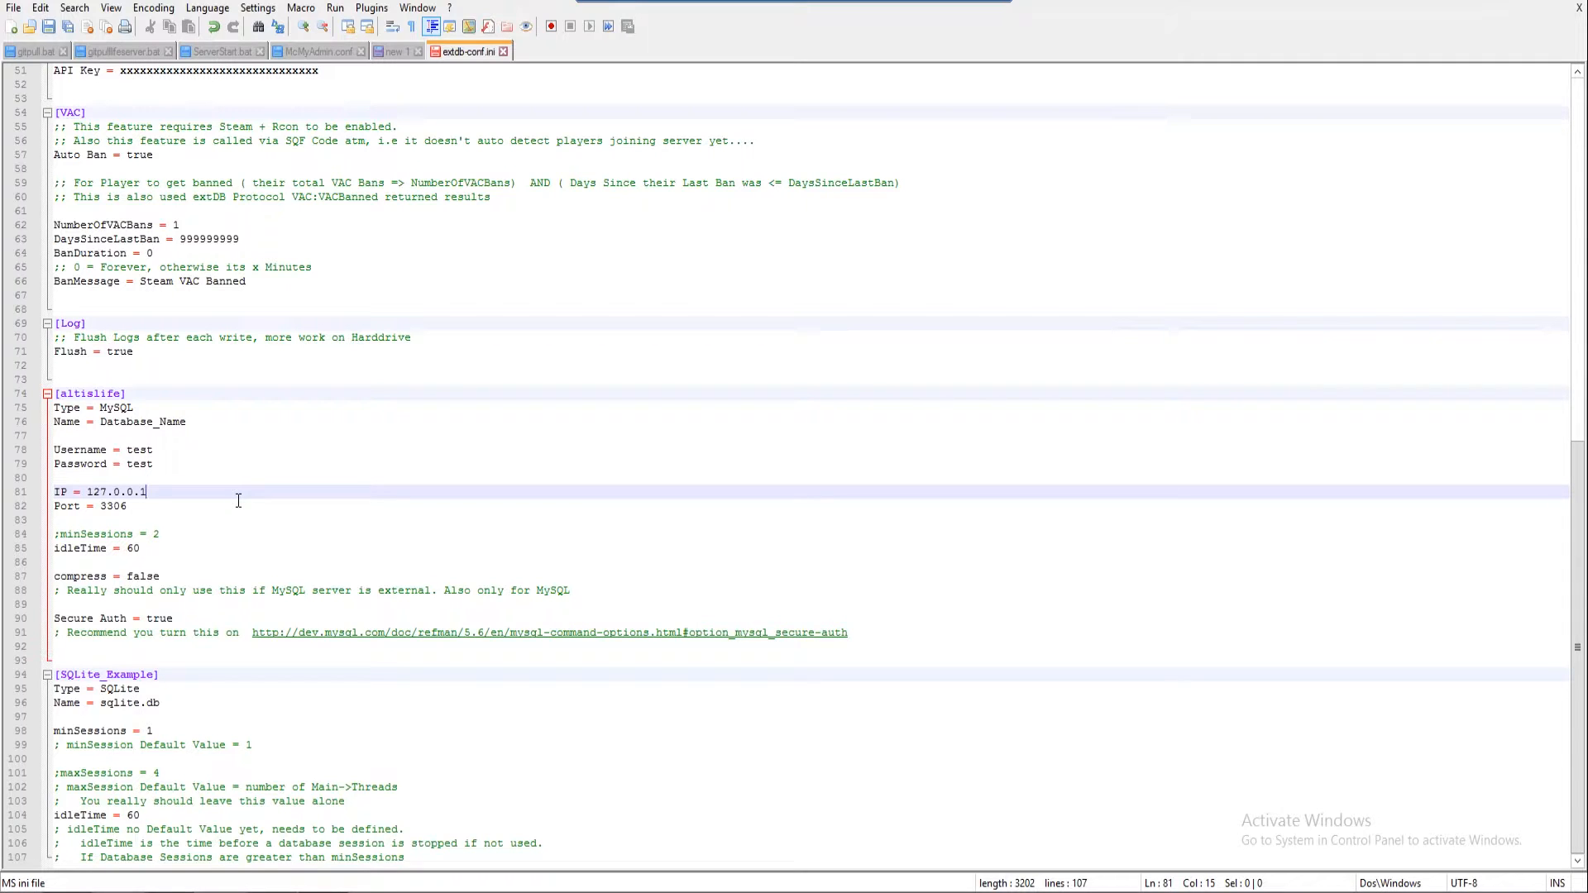
drag(87, 492, 146, 492)
click(328, 480)
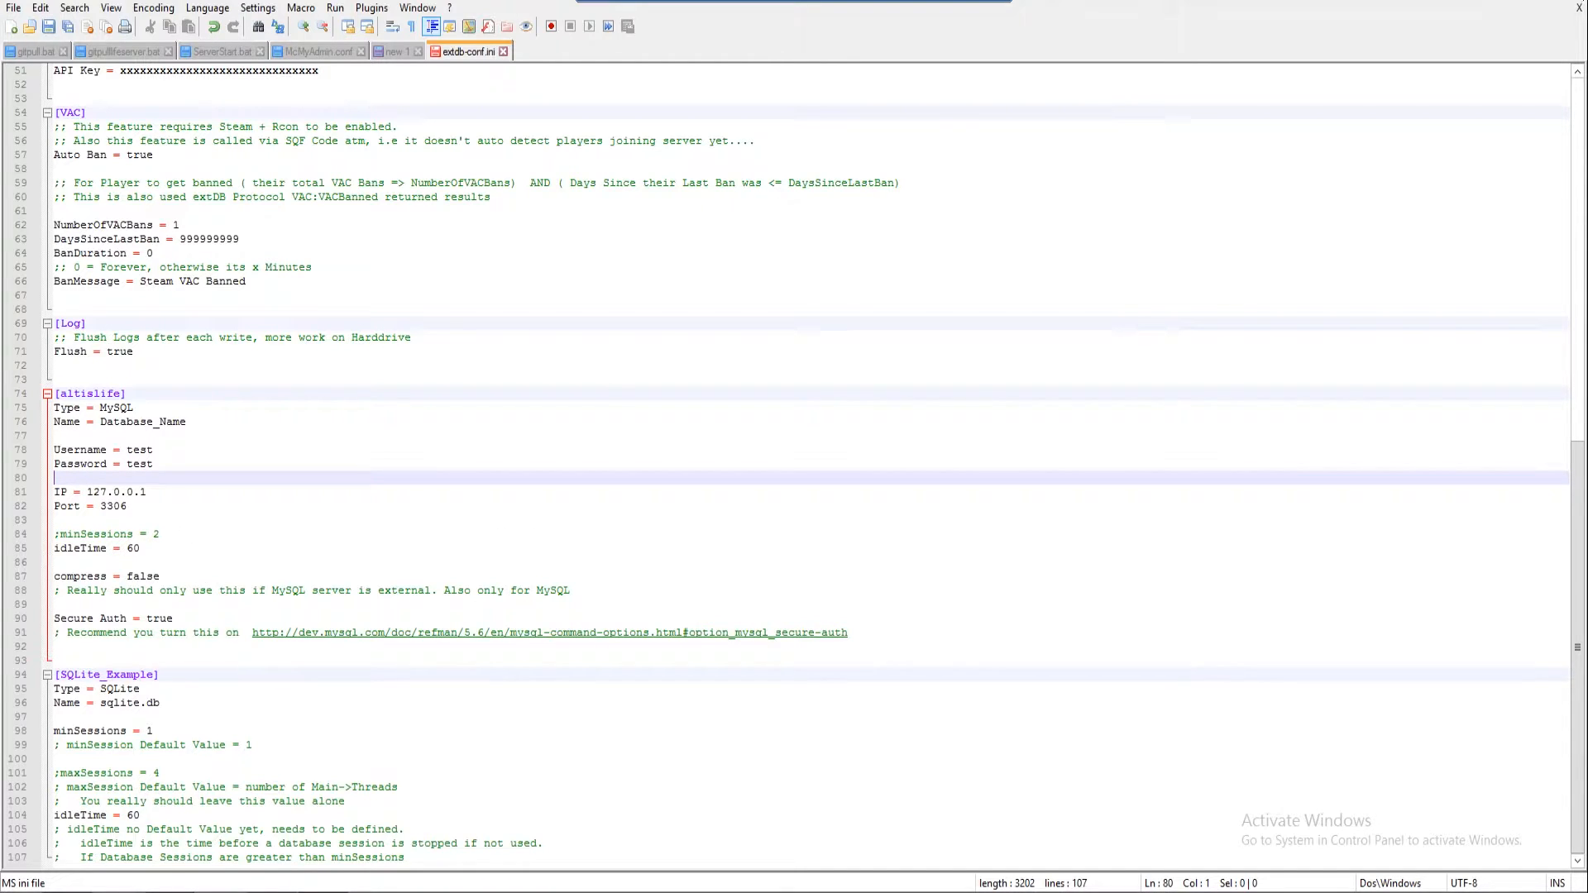
click(1552, 141)
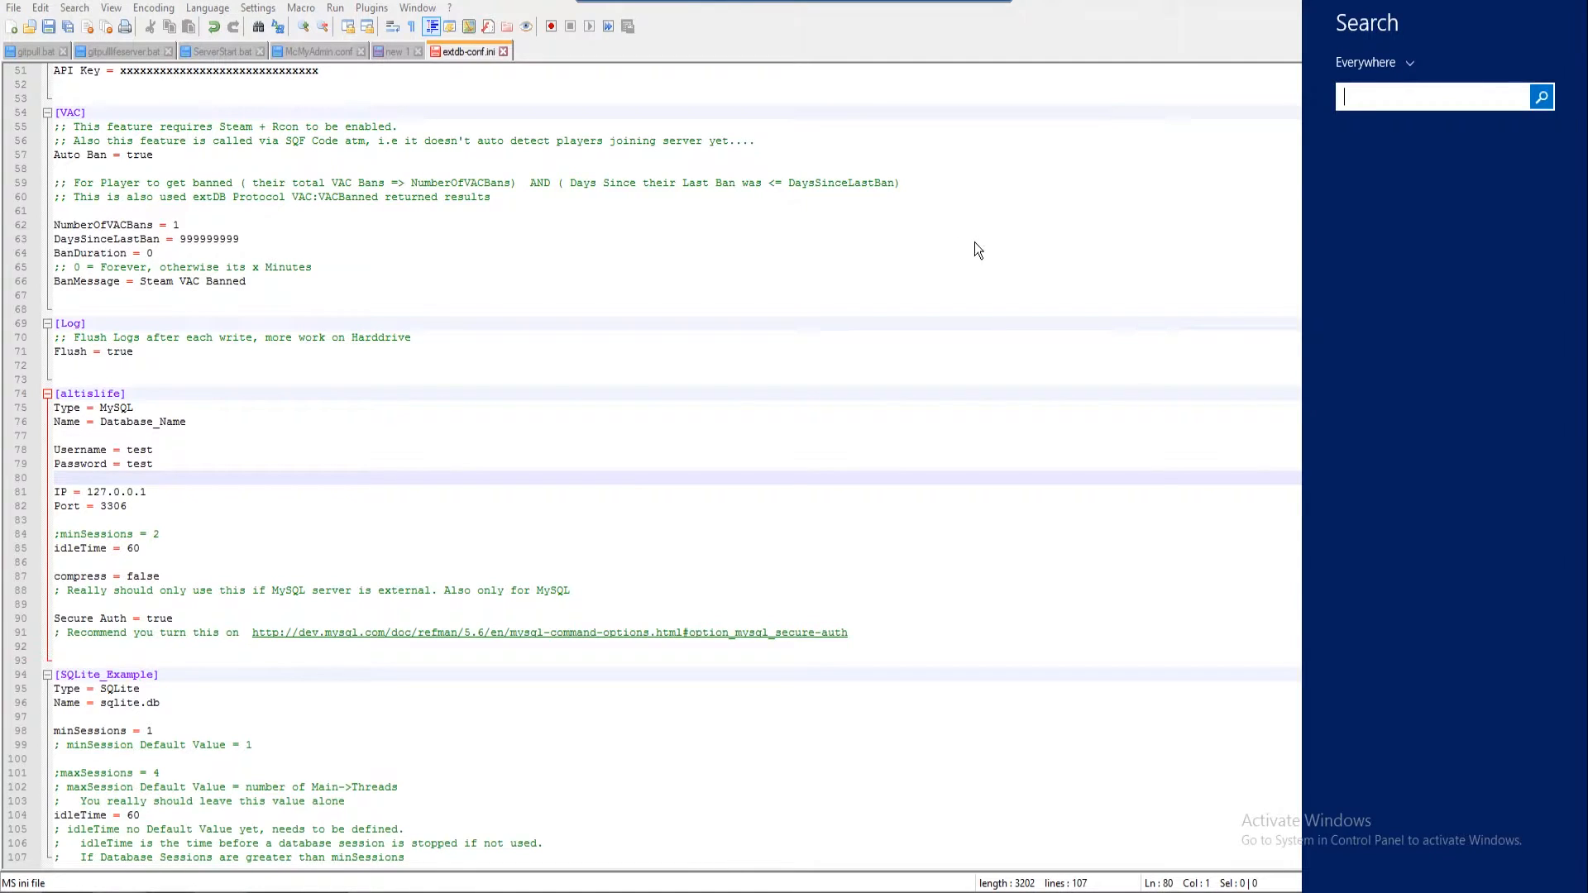
Launch MySQL Workbench from search and connect to Local instance mysql with the root password
text(mysql)
key(Down)
key(Return)
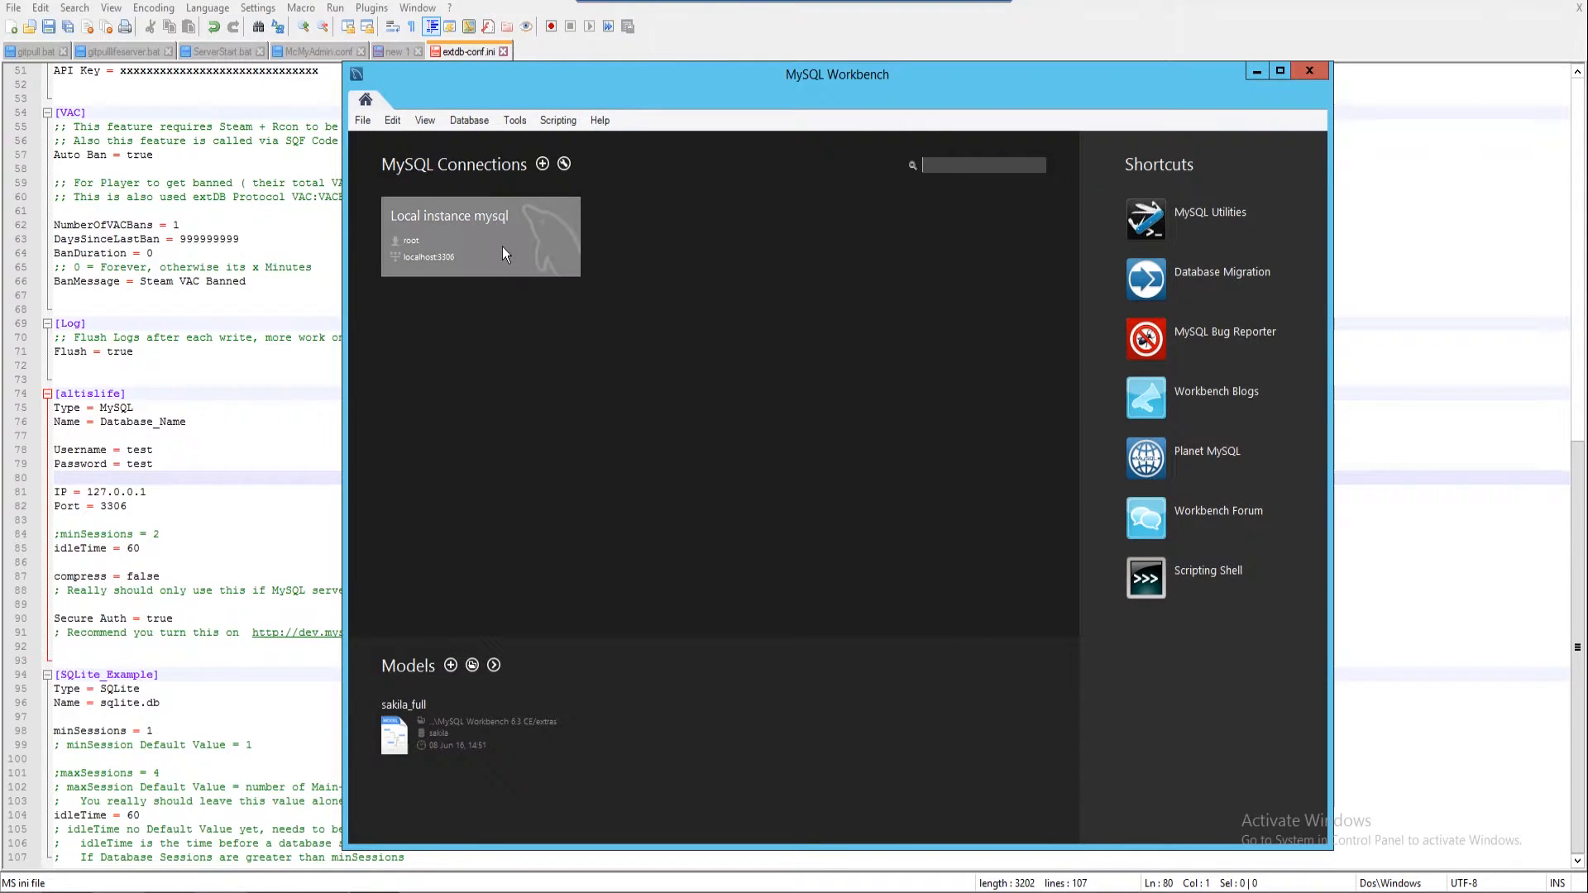
click(503, 241)
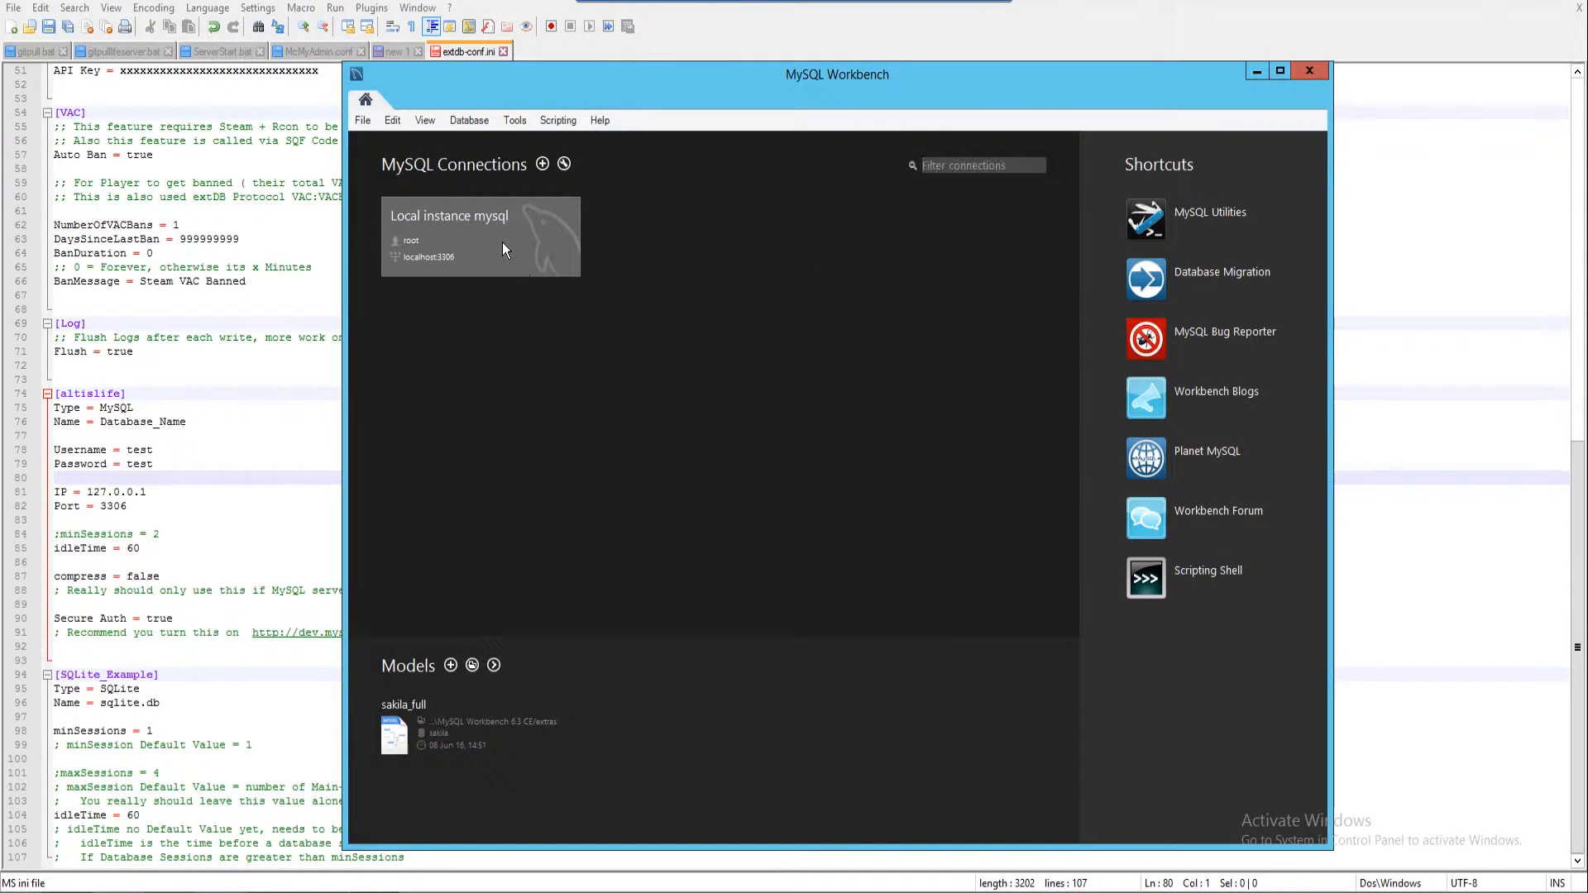
text(****)
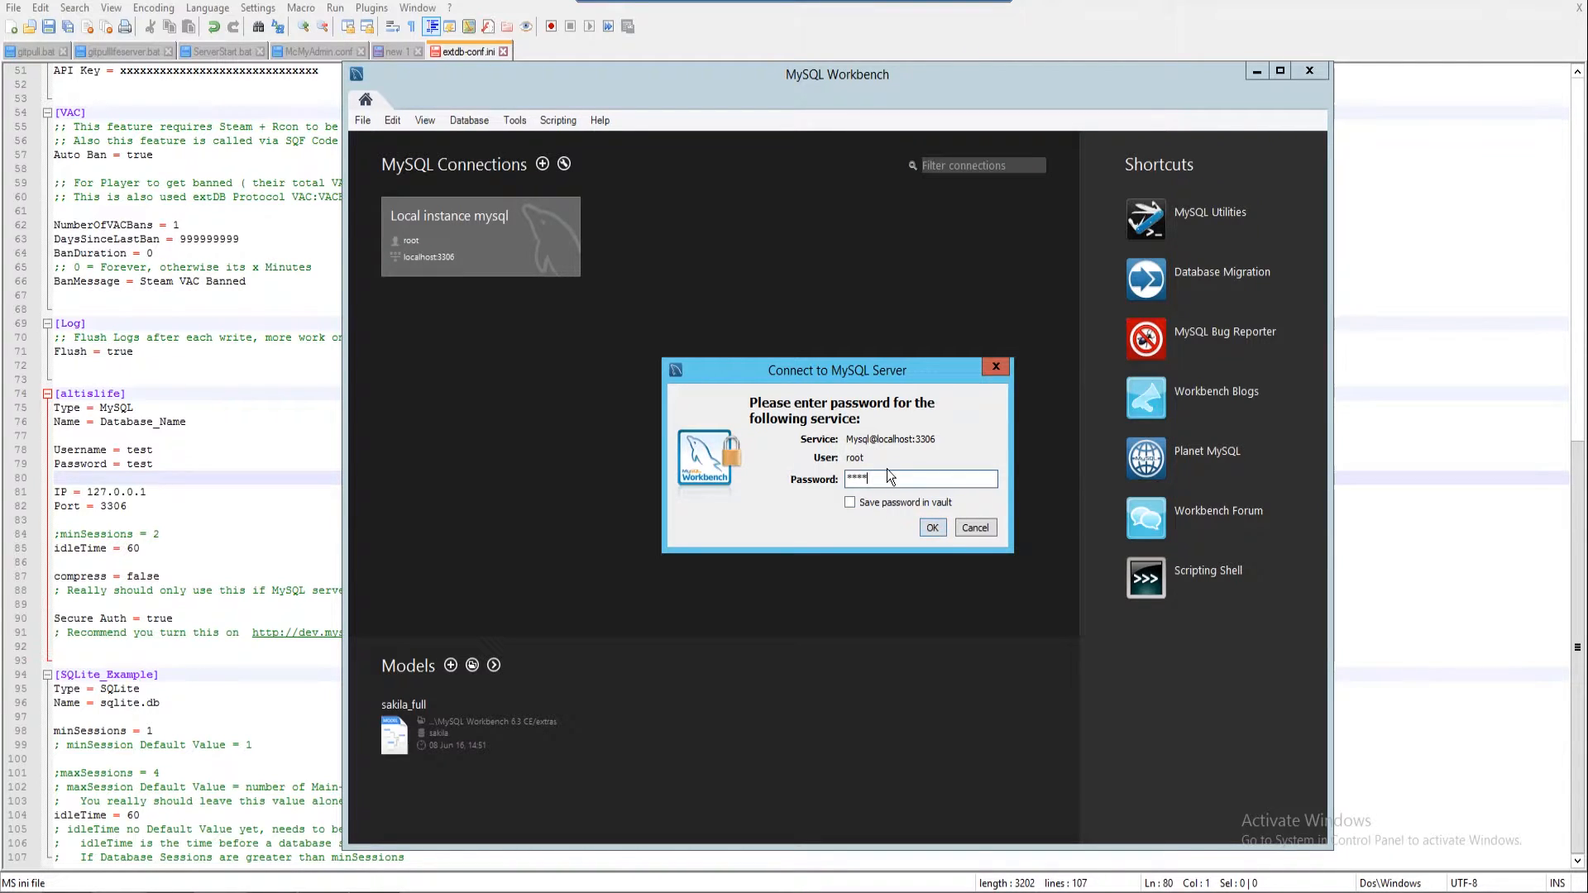
click(932, 528)
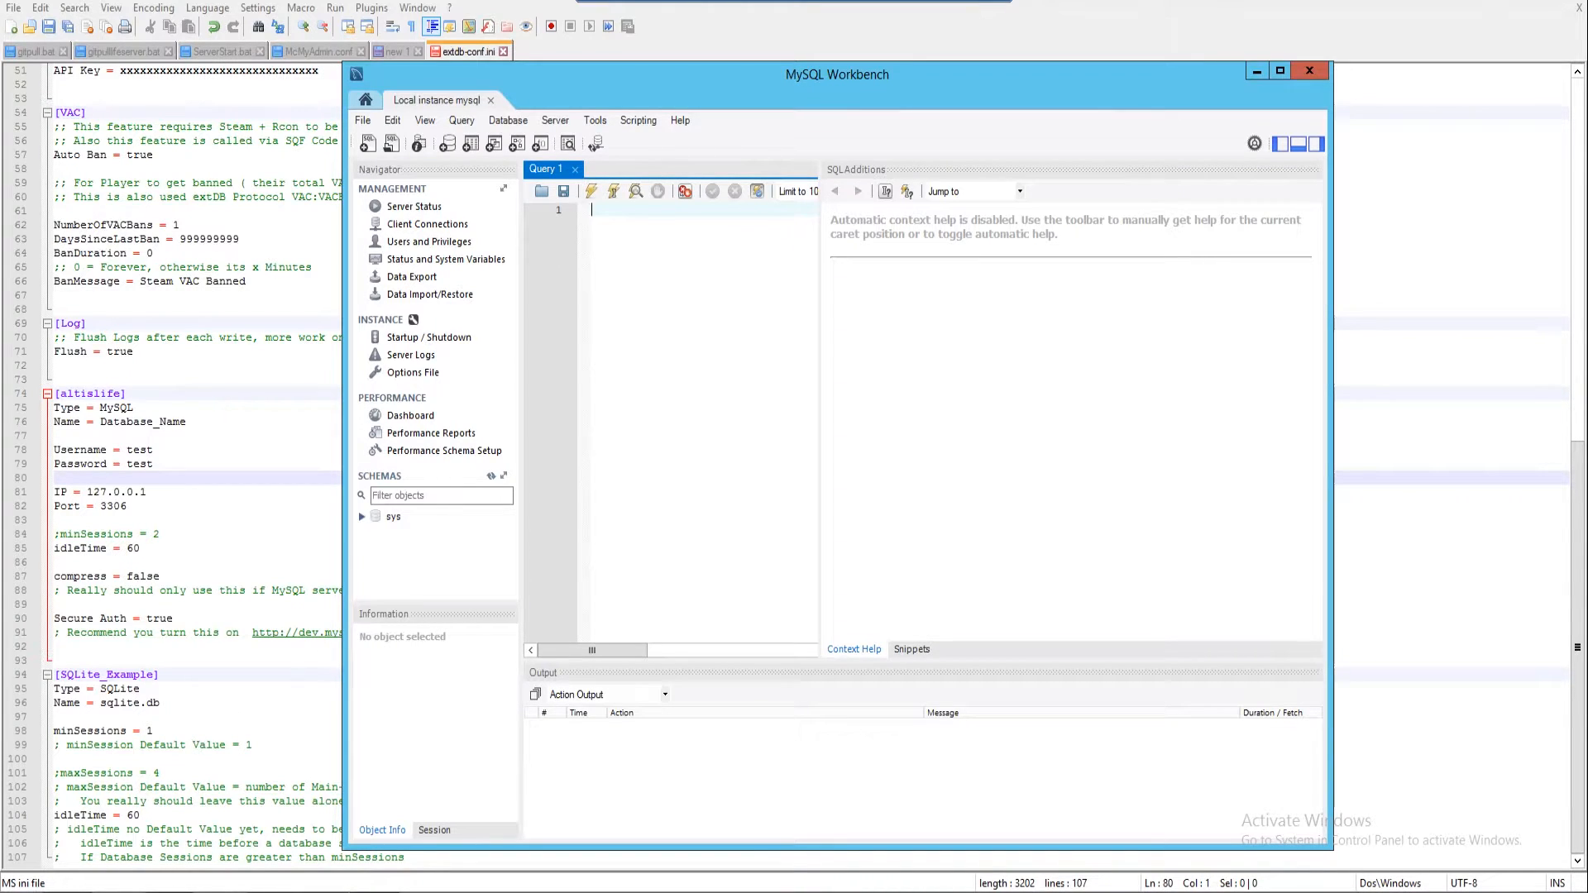
Open the Framework-4.4r3 zip and its inner folder in Downloads
click(266, 831)
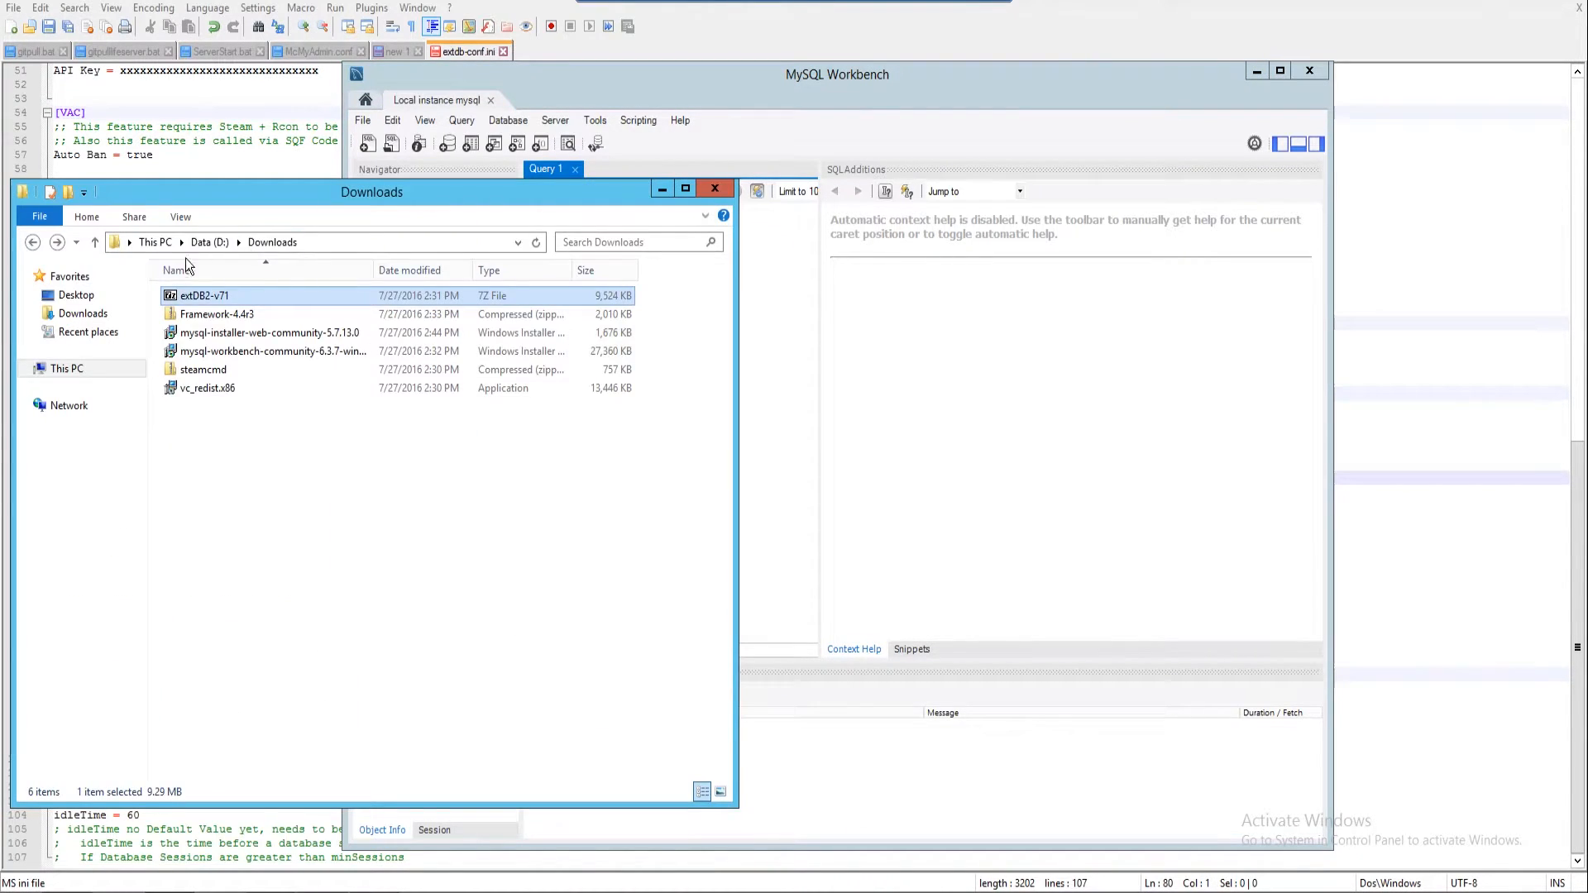
double_click(213, 315)
double_click(215, 301)
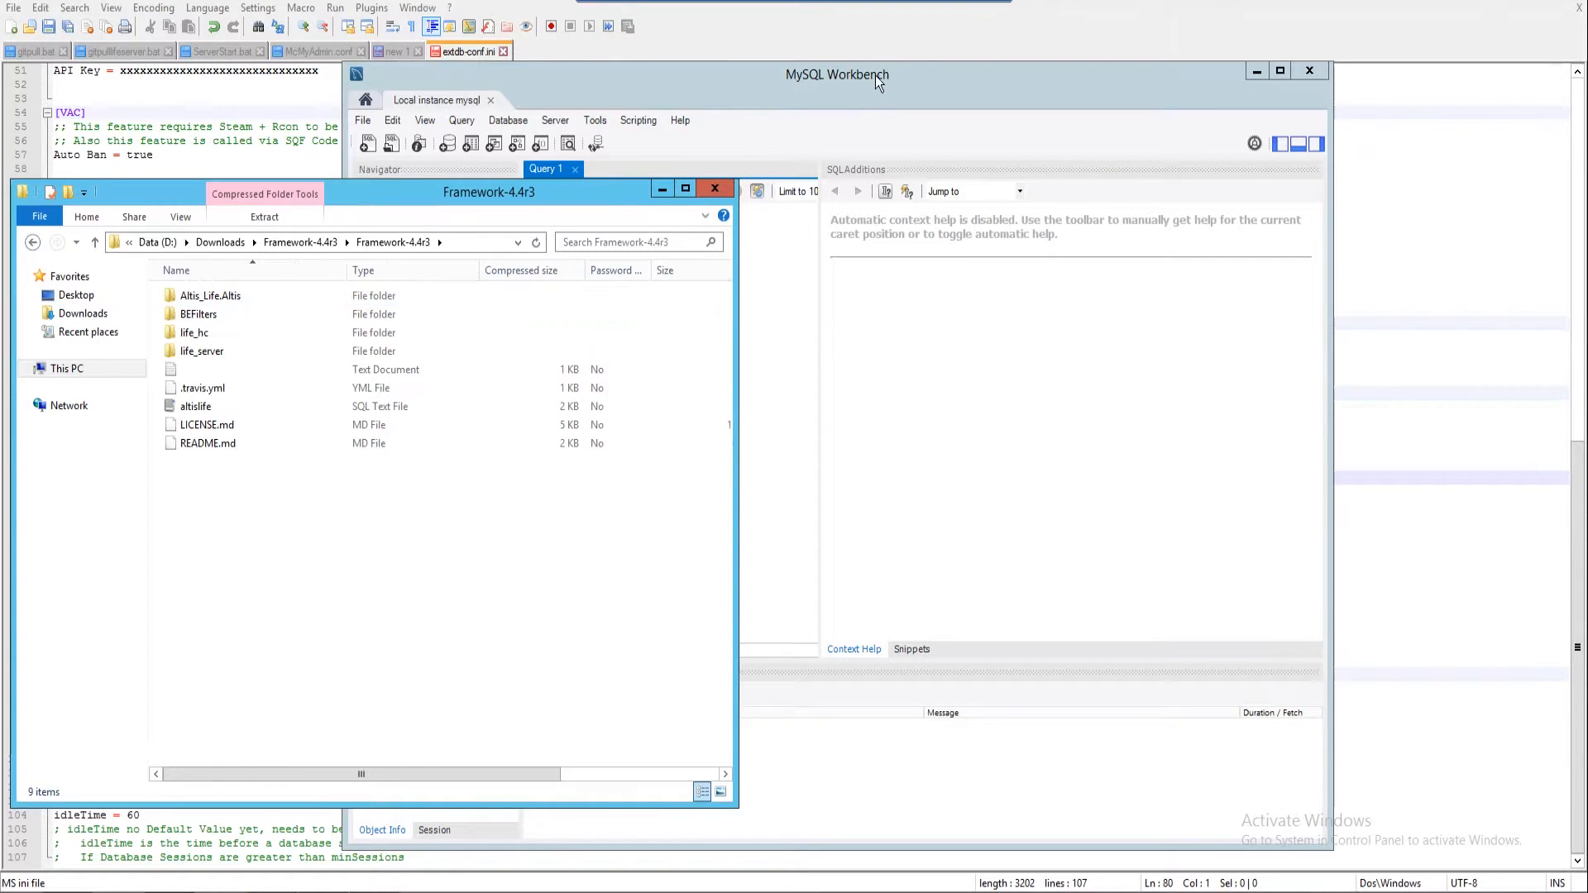
Open altislife.sql in Workbench, maximize the window, and select the whole script
drag(879, 83, 1124, 109)
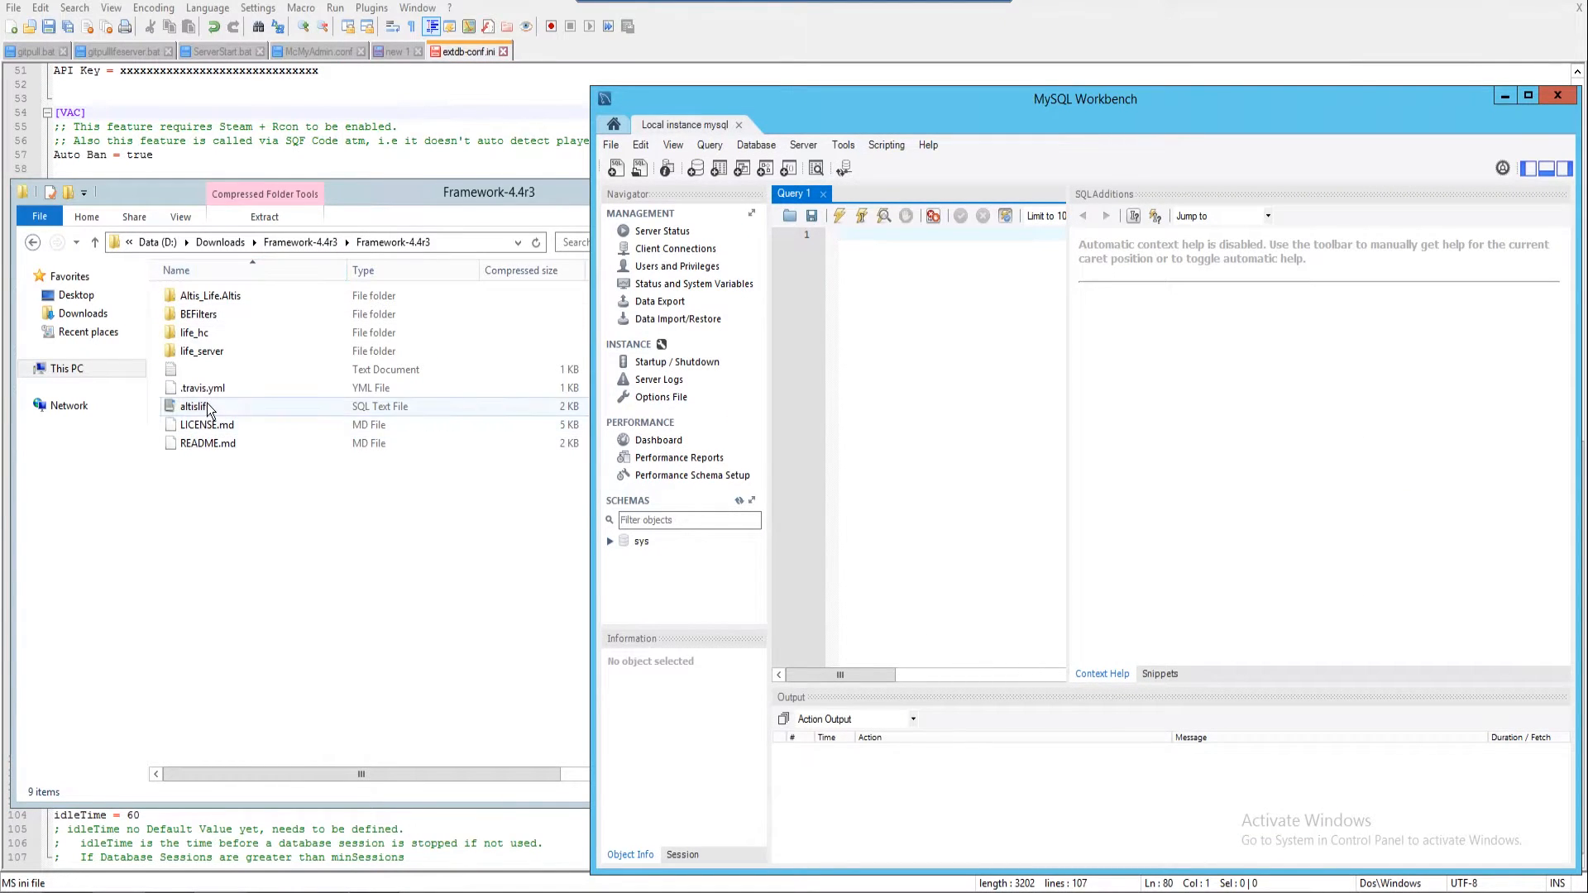
click(207, 407)
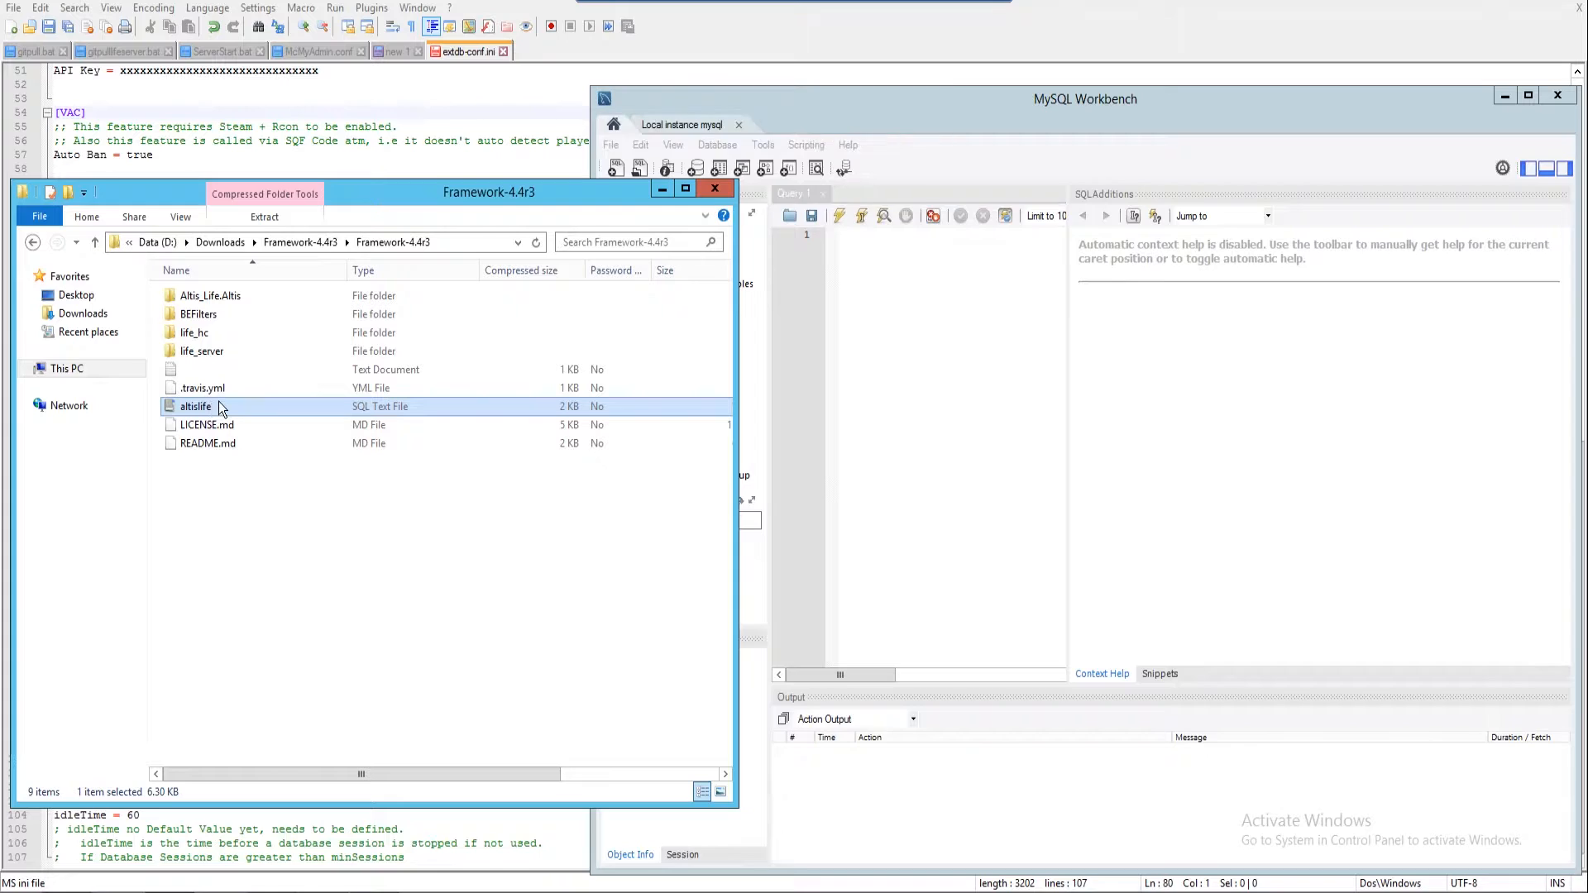
double_click(217, 407)
click(999, 420)
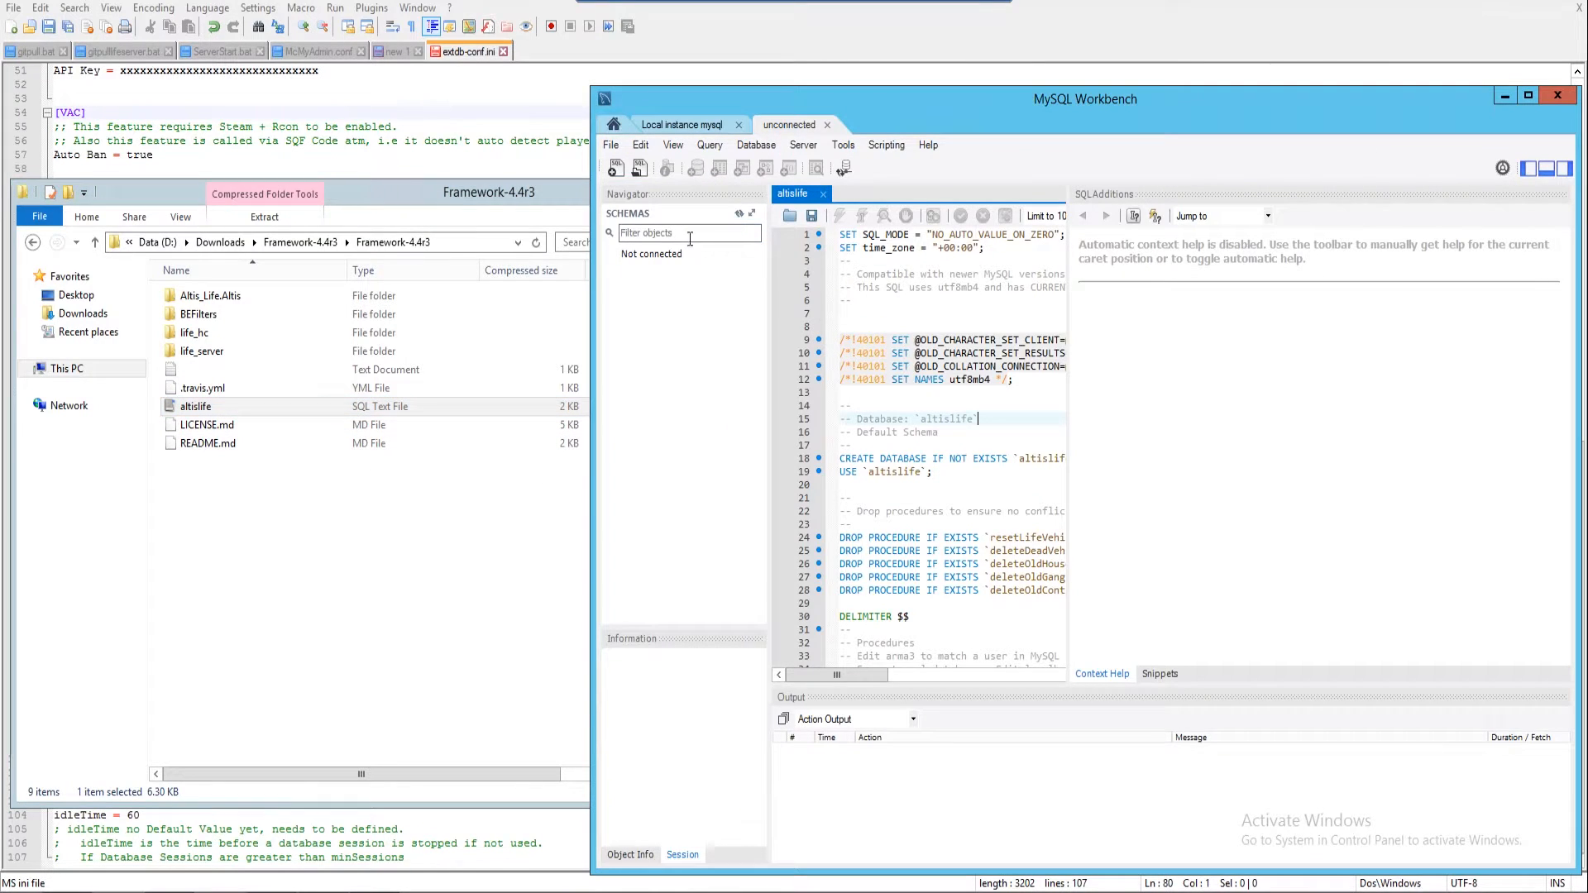
click(521, 198)
click(661, 187)
drag(815, 117, 589, 2)
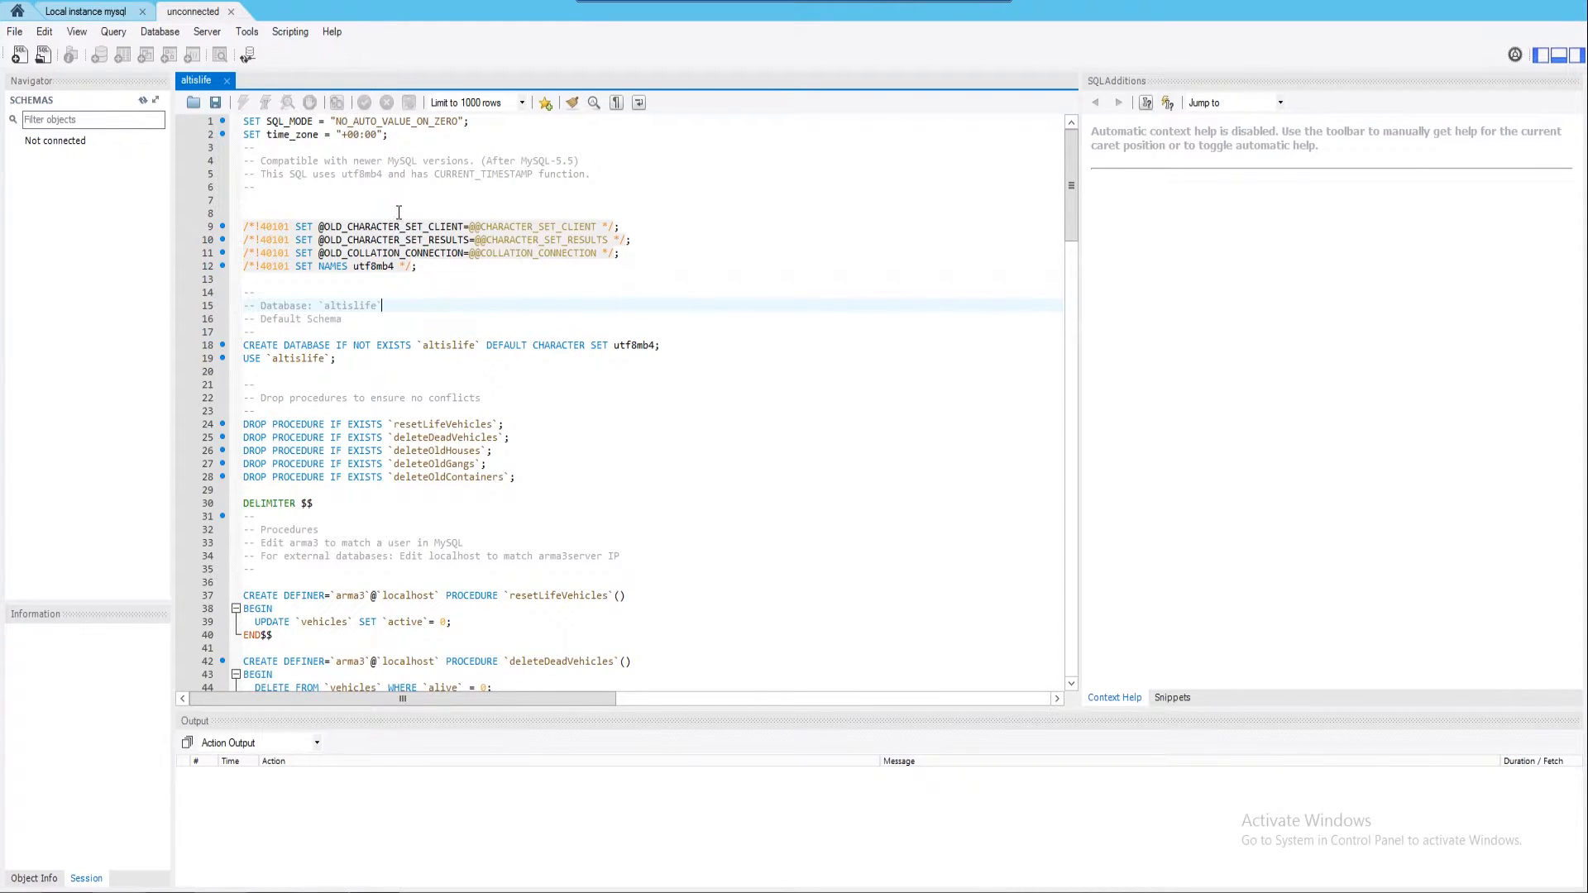
key(ctrl+a)
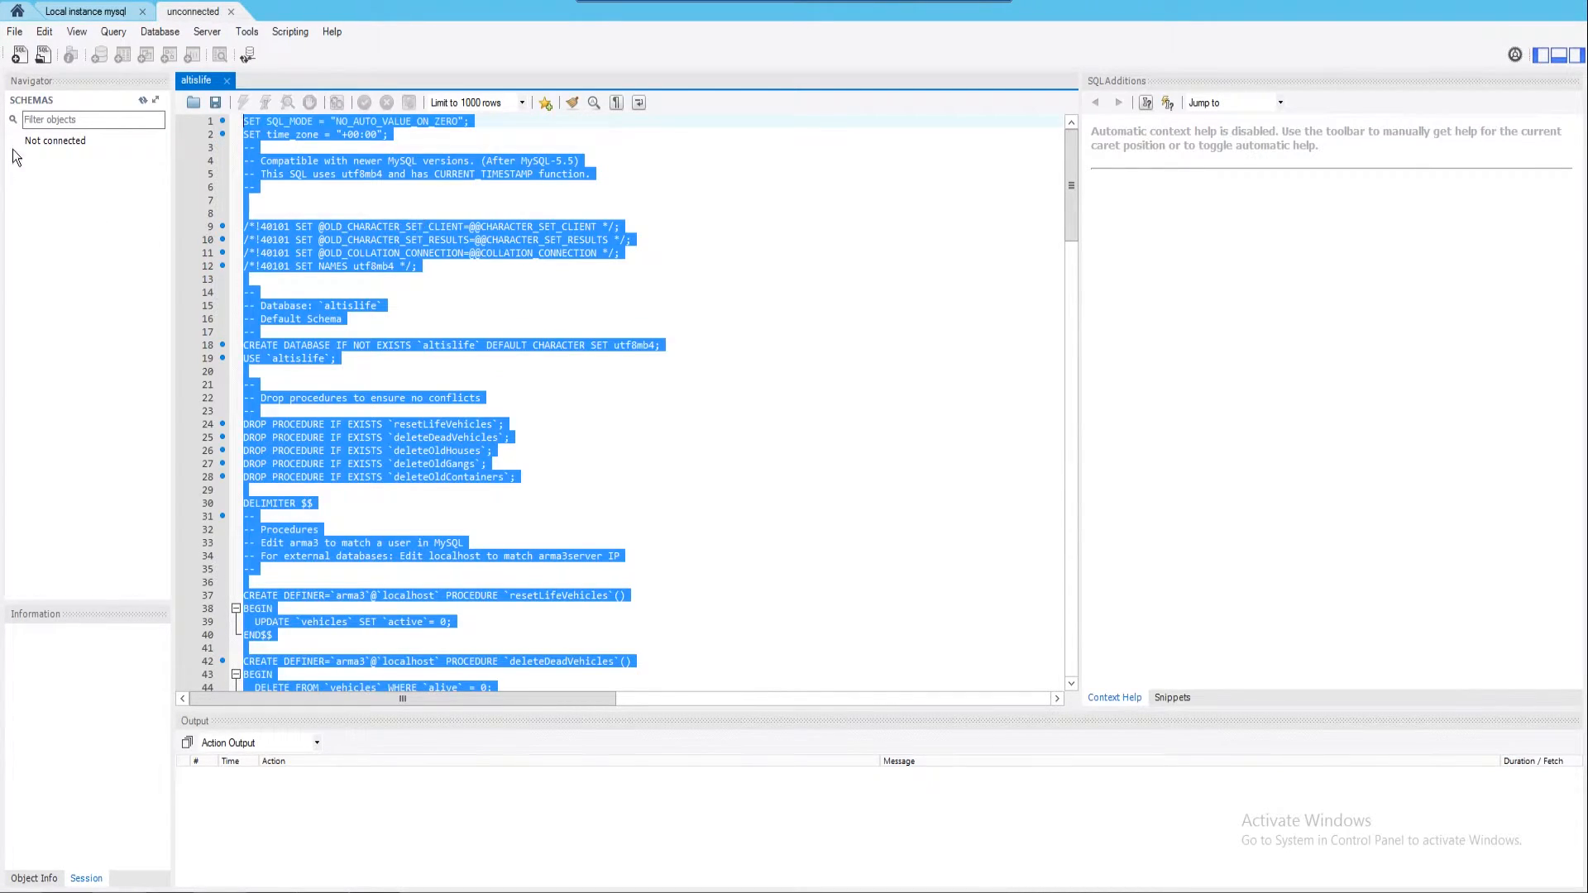
Start a new schema on the local instance, then discard it unsaved
click(80, 199)
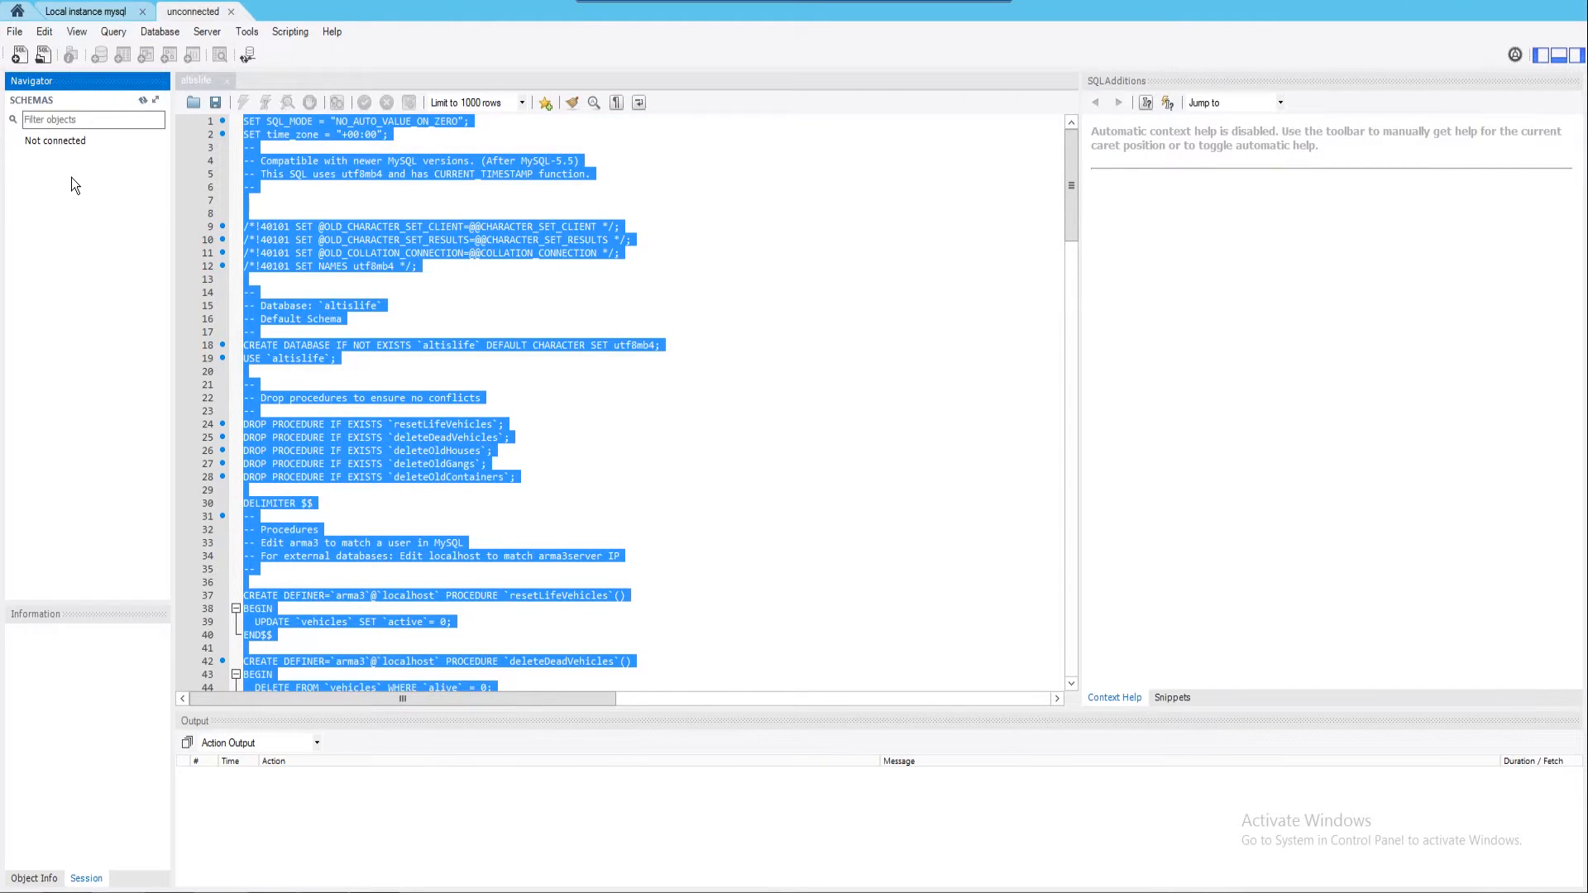
right_click(72, 179)
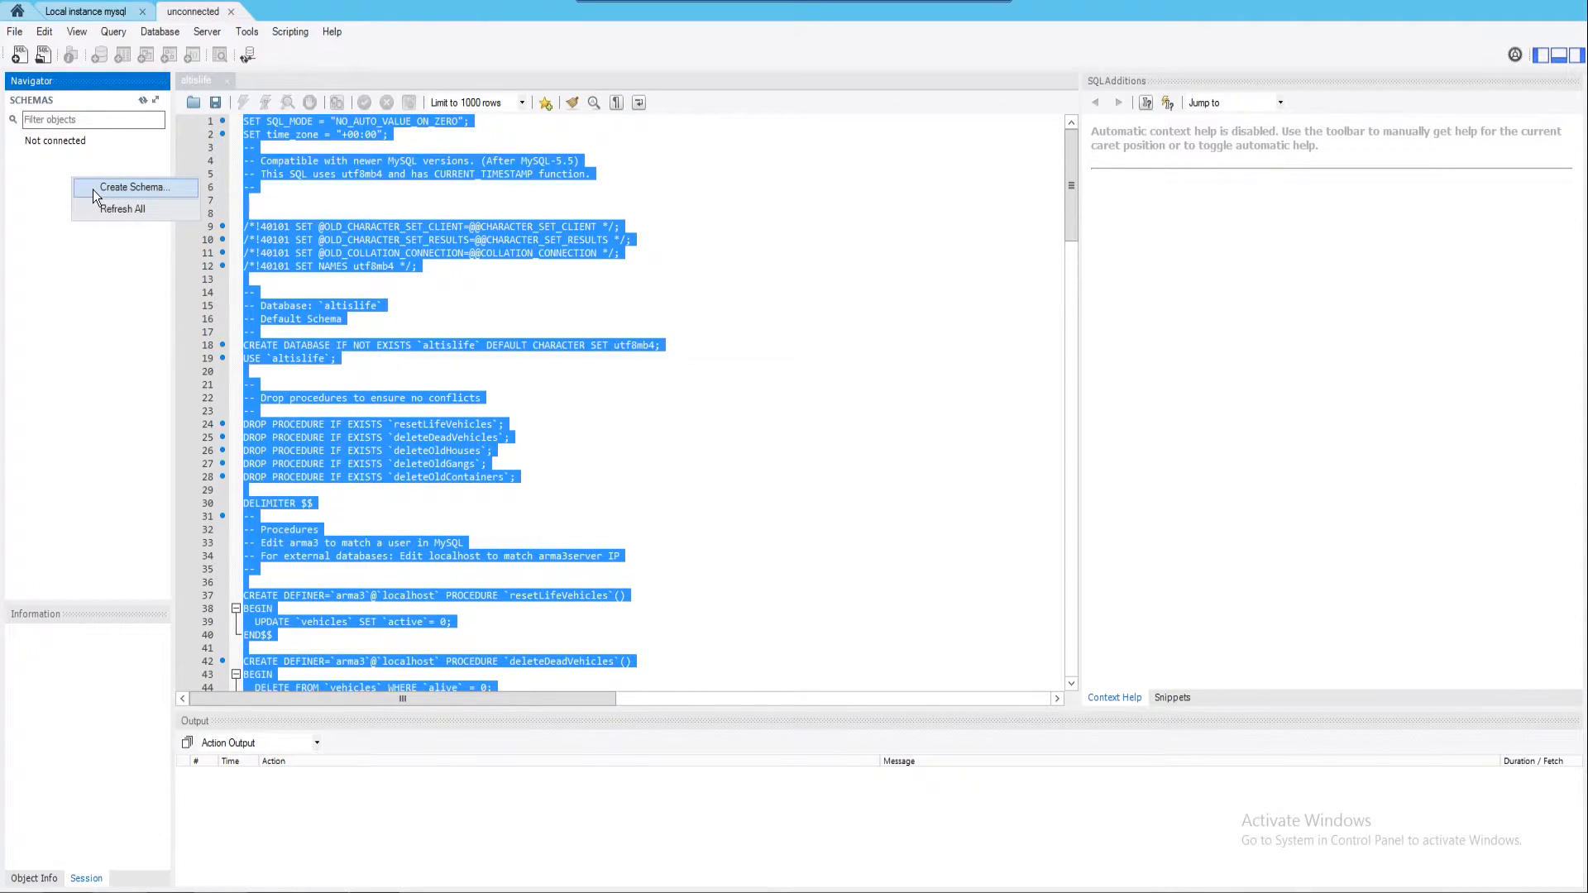
click(82, 12)
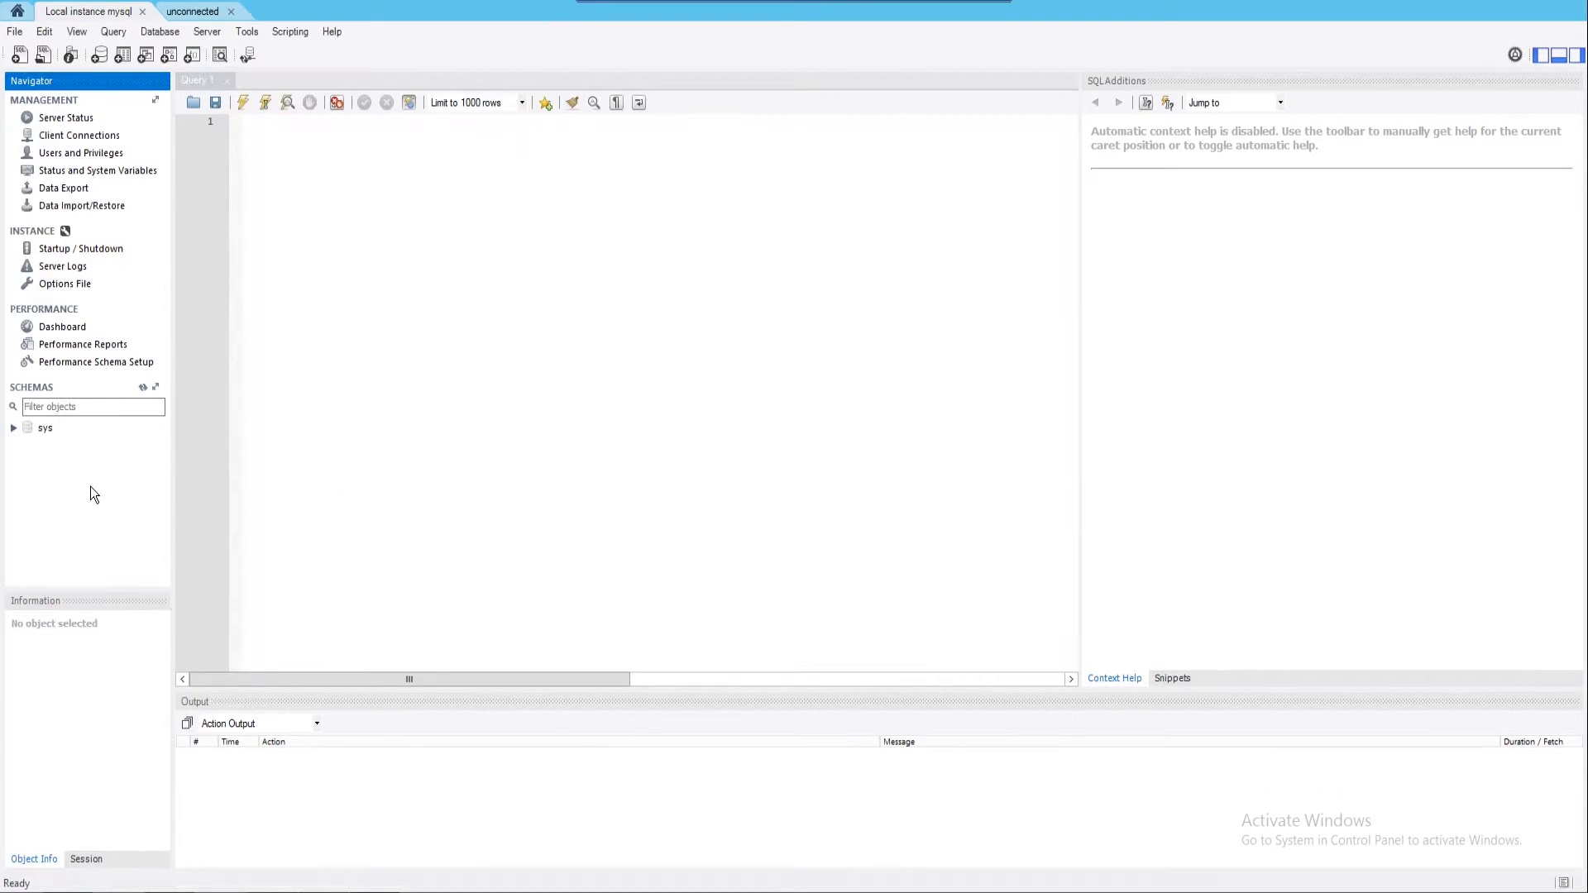
right_click(68, 506)
click(93, 521)
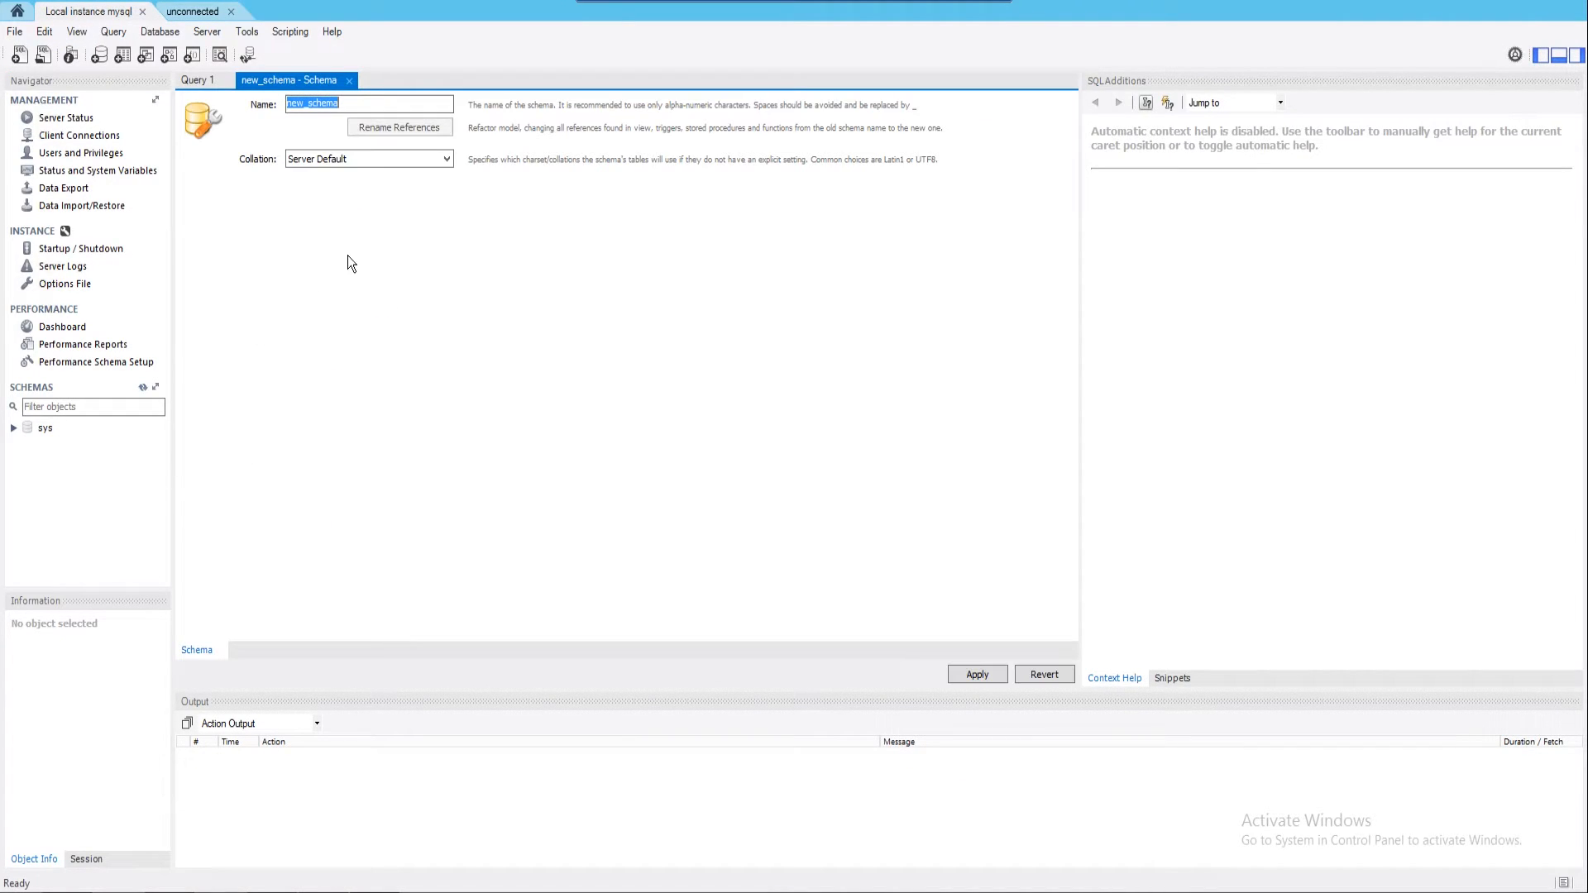
click(349, 80)
click(744, 452)
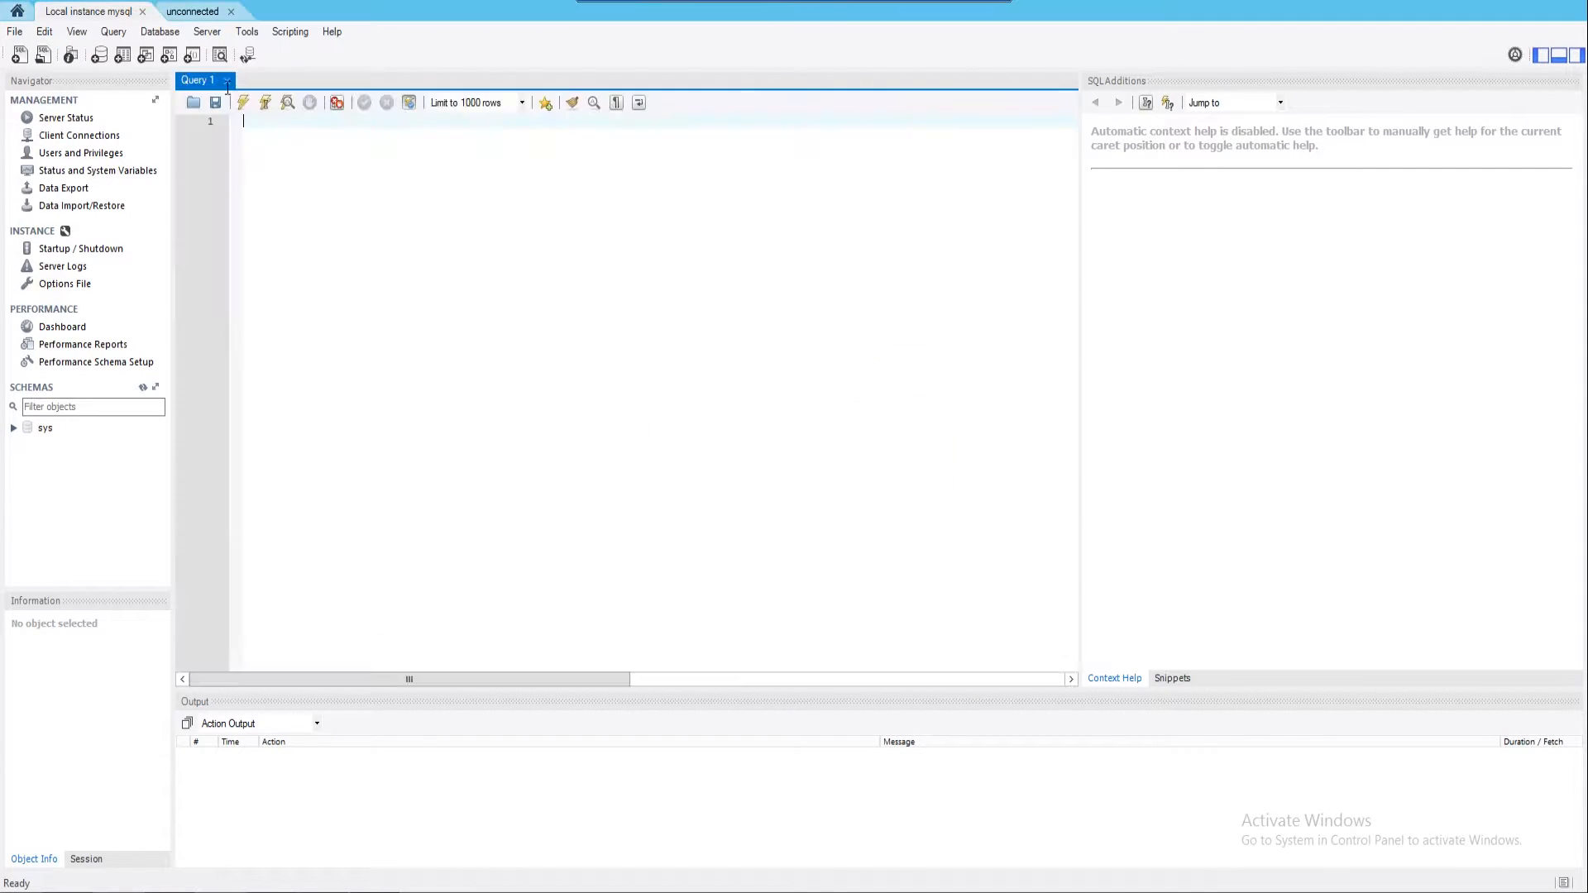
Copy the entire altislife script and place the caret in the local instance's empty Query 1
click(193, 12)
click(447, 244)
key(ctrl+a)
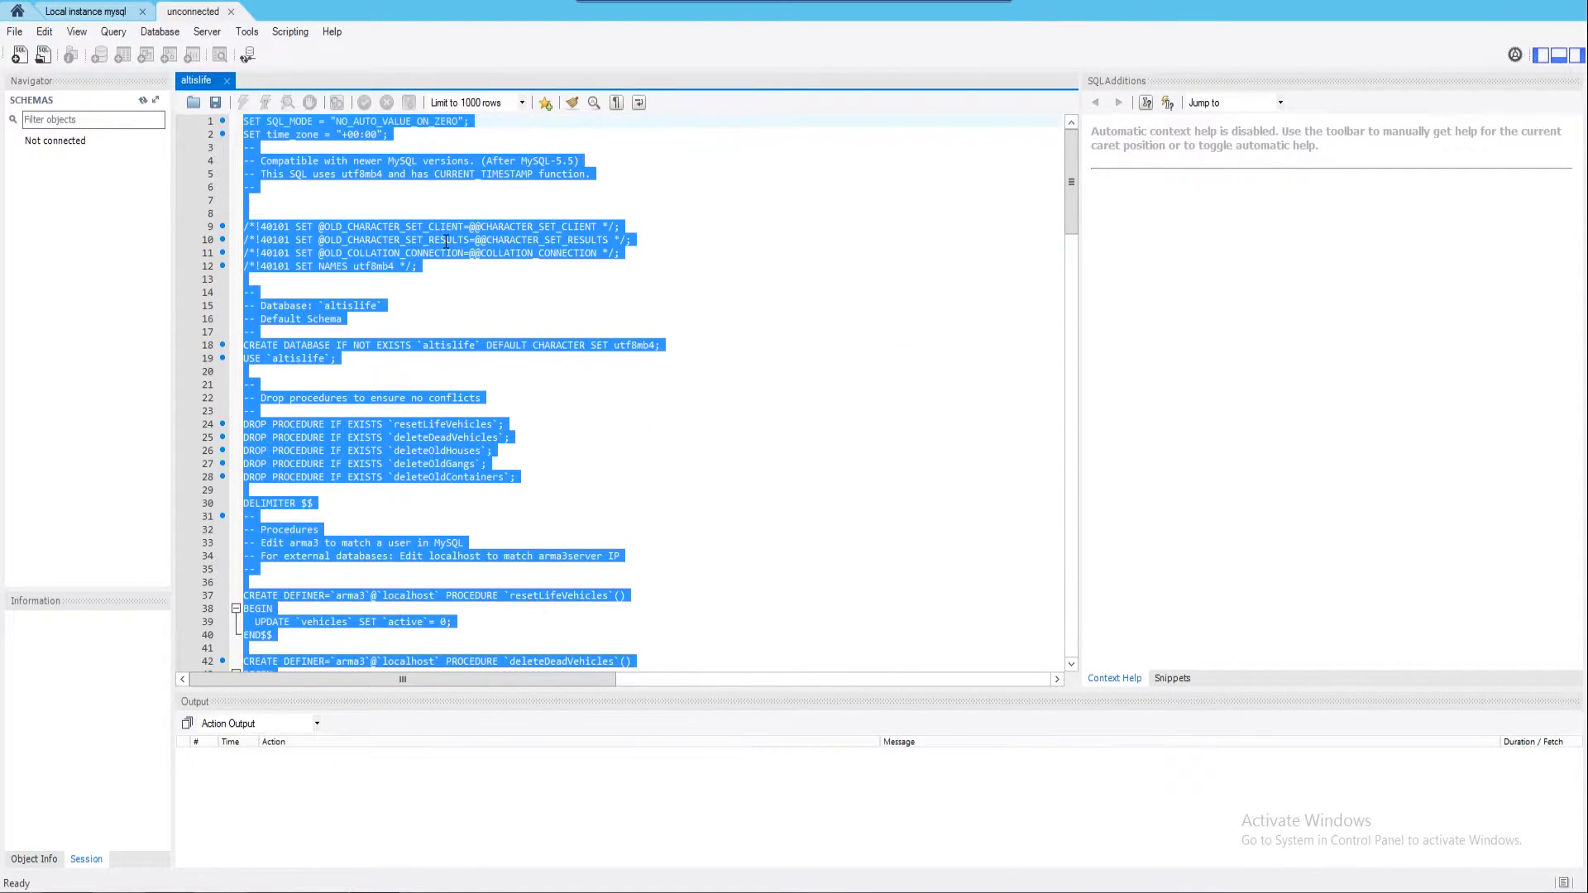
click(86, 11)
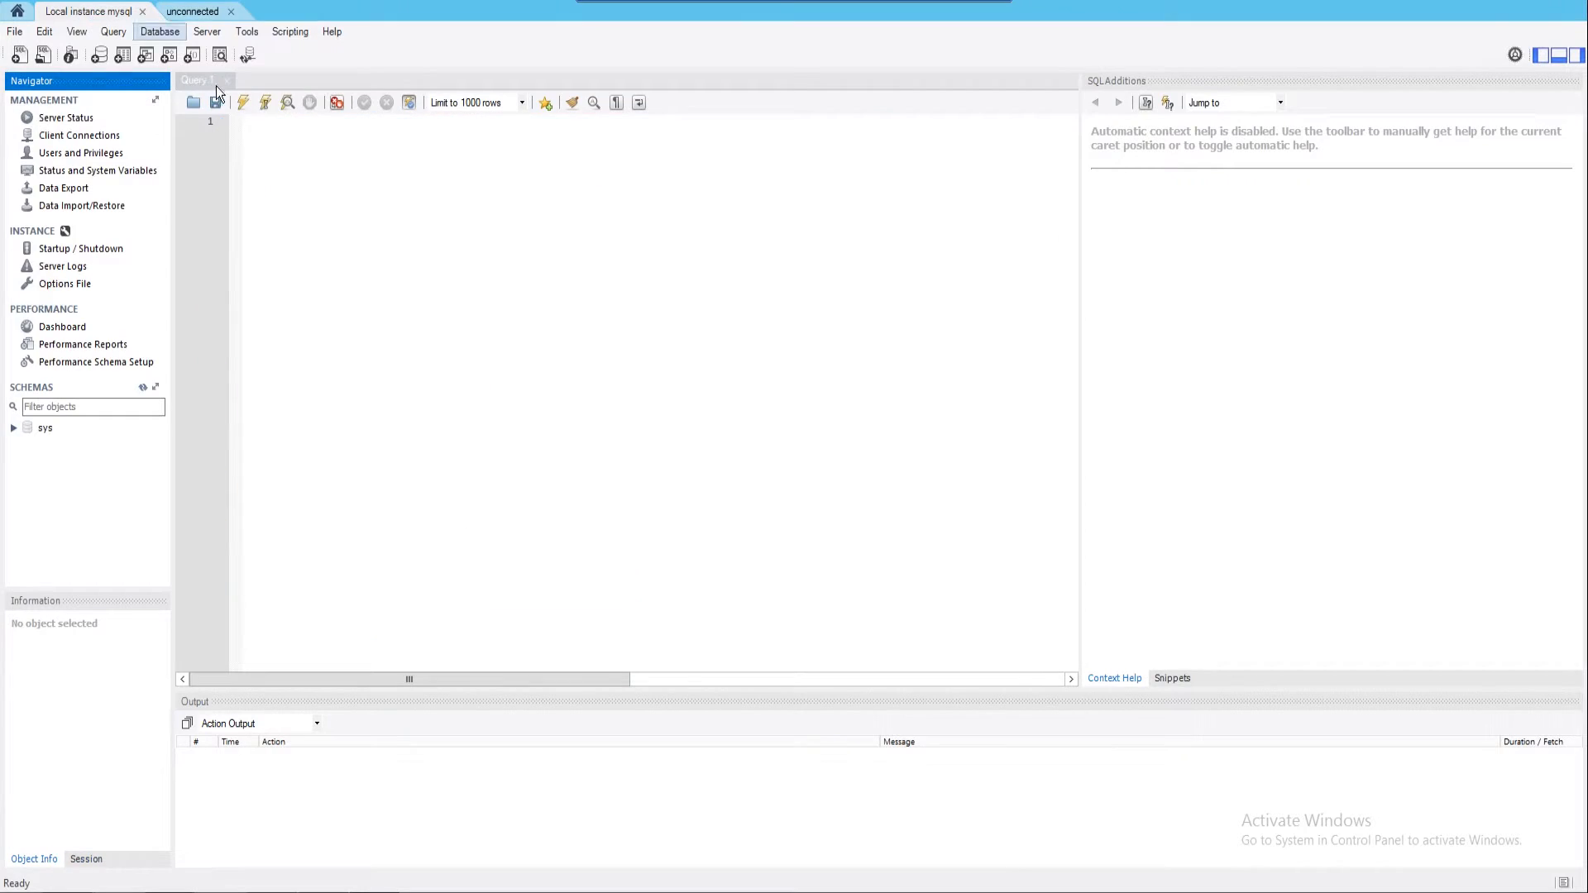
click(264, 169)
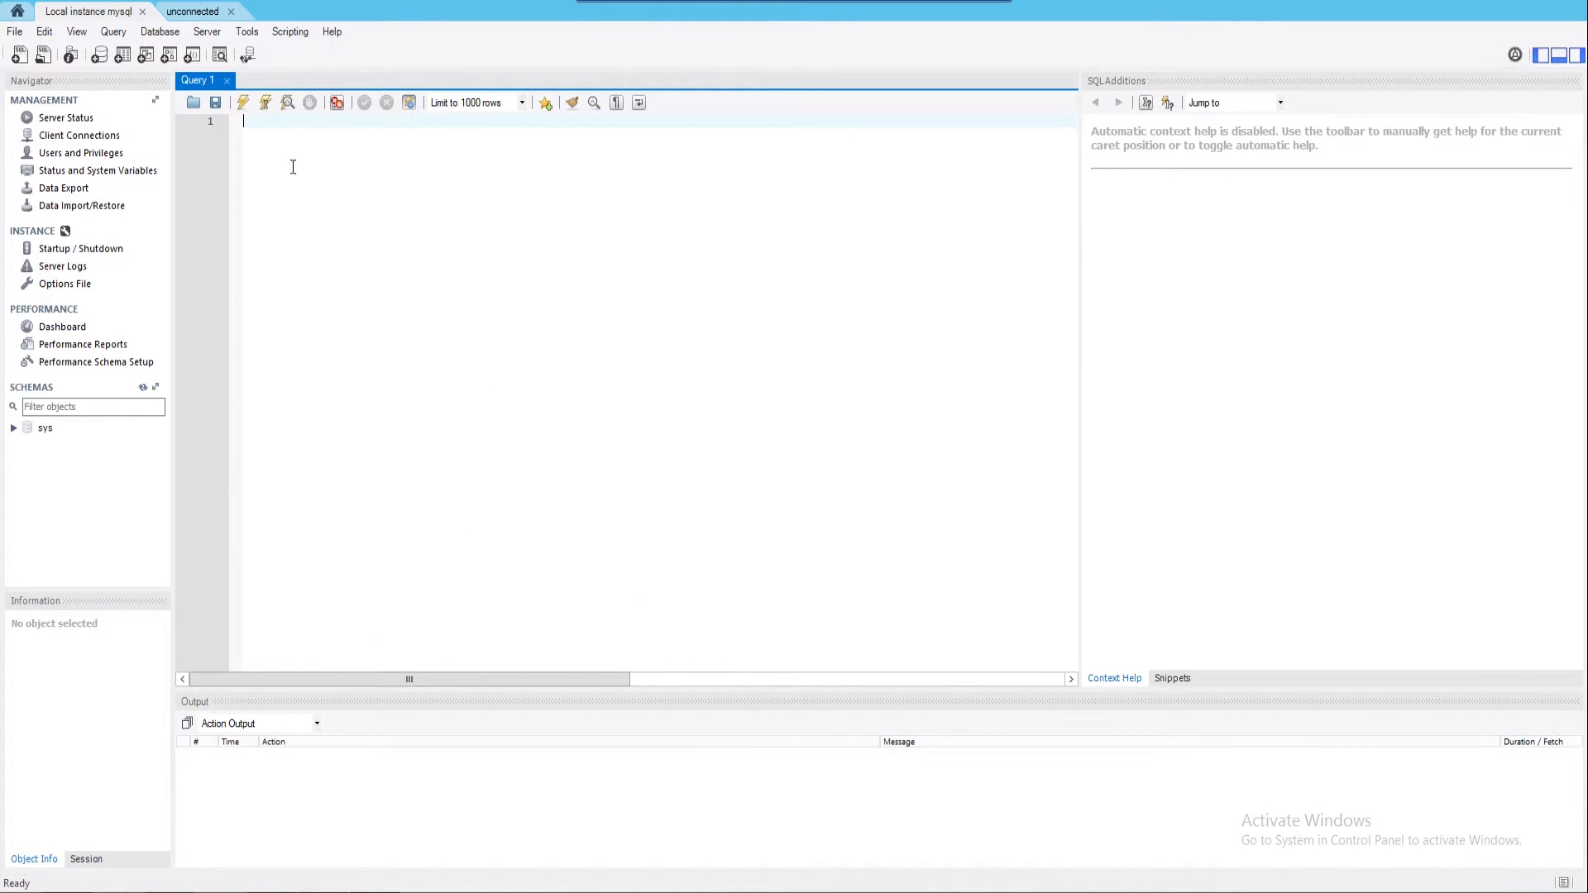
Paste the altislife script into Query 1 of the local instance
key(ctrl+v)
scroll(536, 317, up, 20)
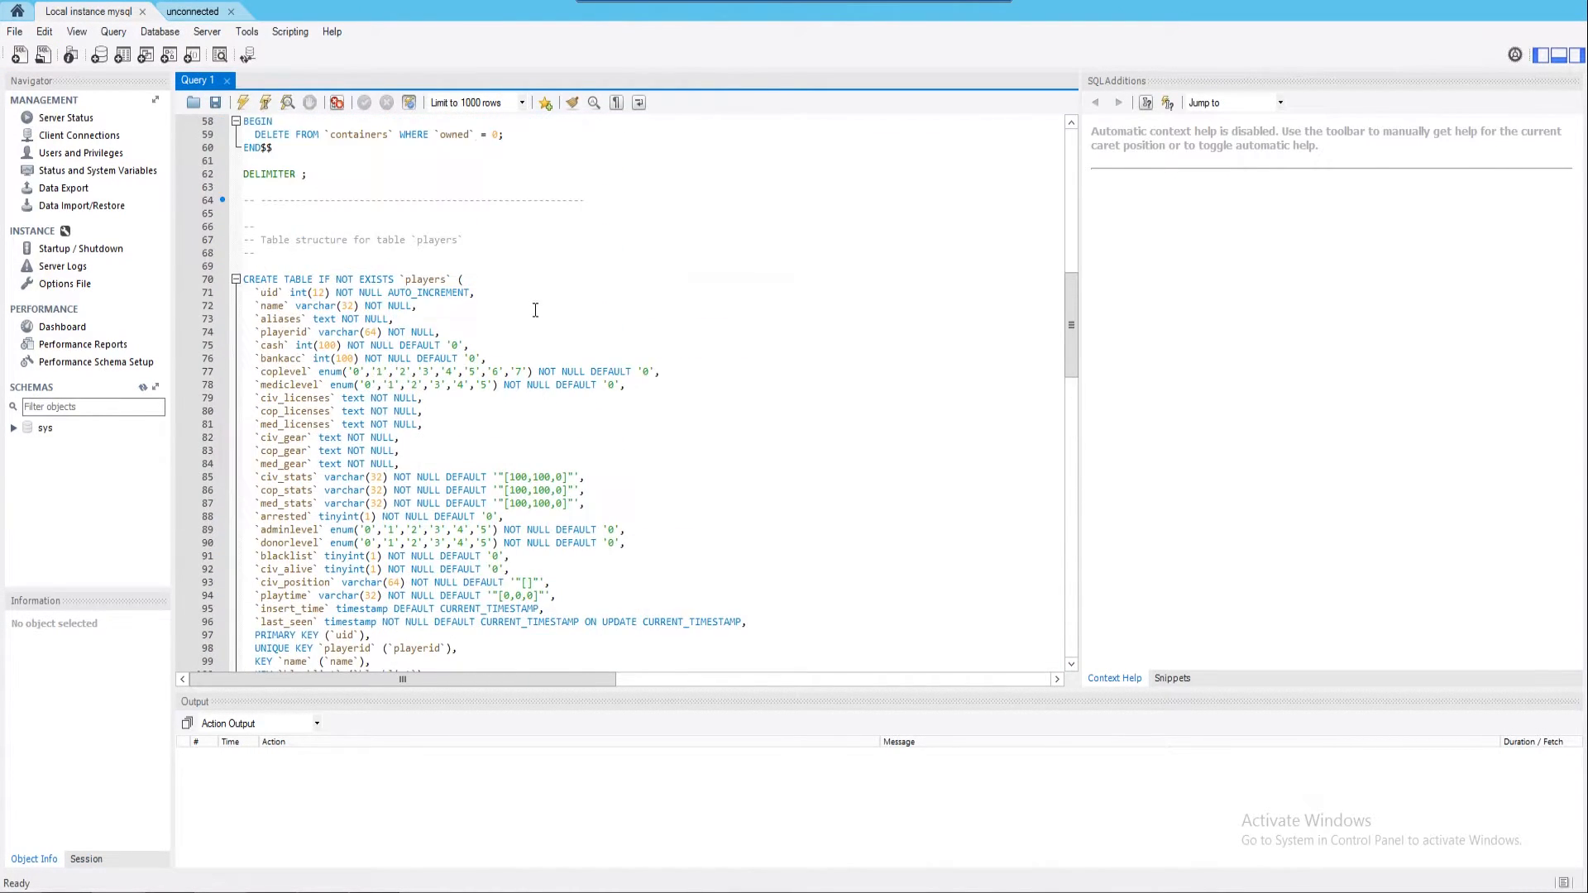
scroll(536, 317, up, 12)
Replace 'arma3' with 'root' in the DEFINER on lines 42 and 47
double_click(337, 386)
click(294, 423)
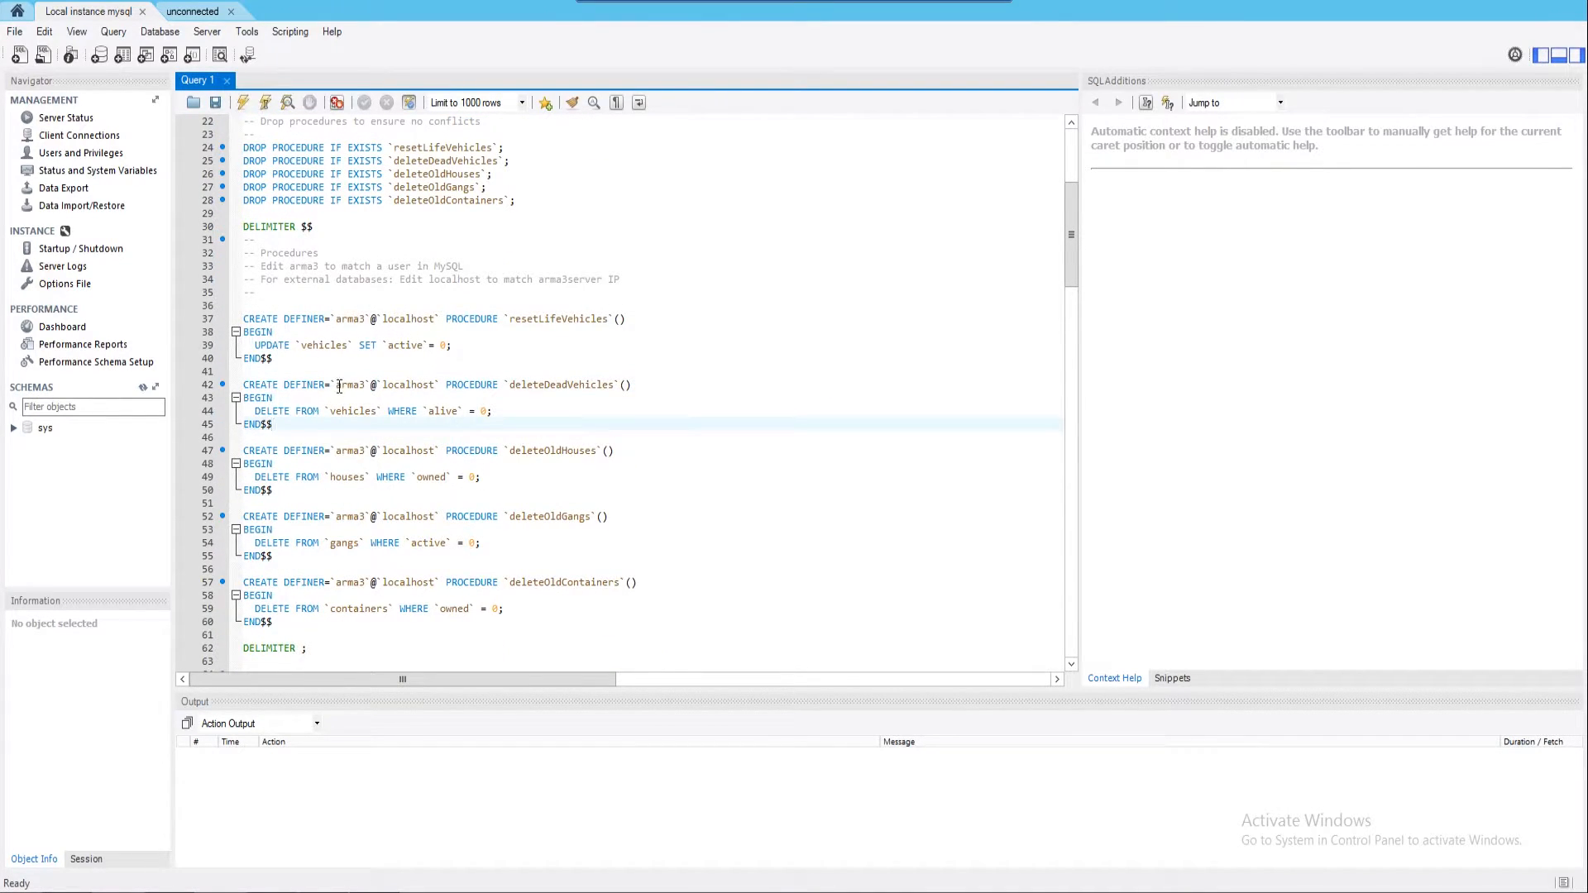
drag(336, 386, 363, 389)
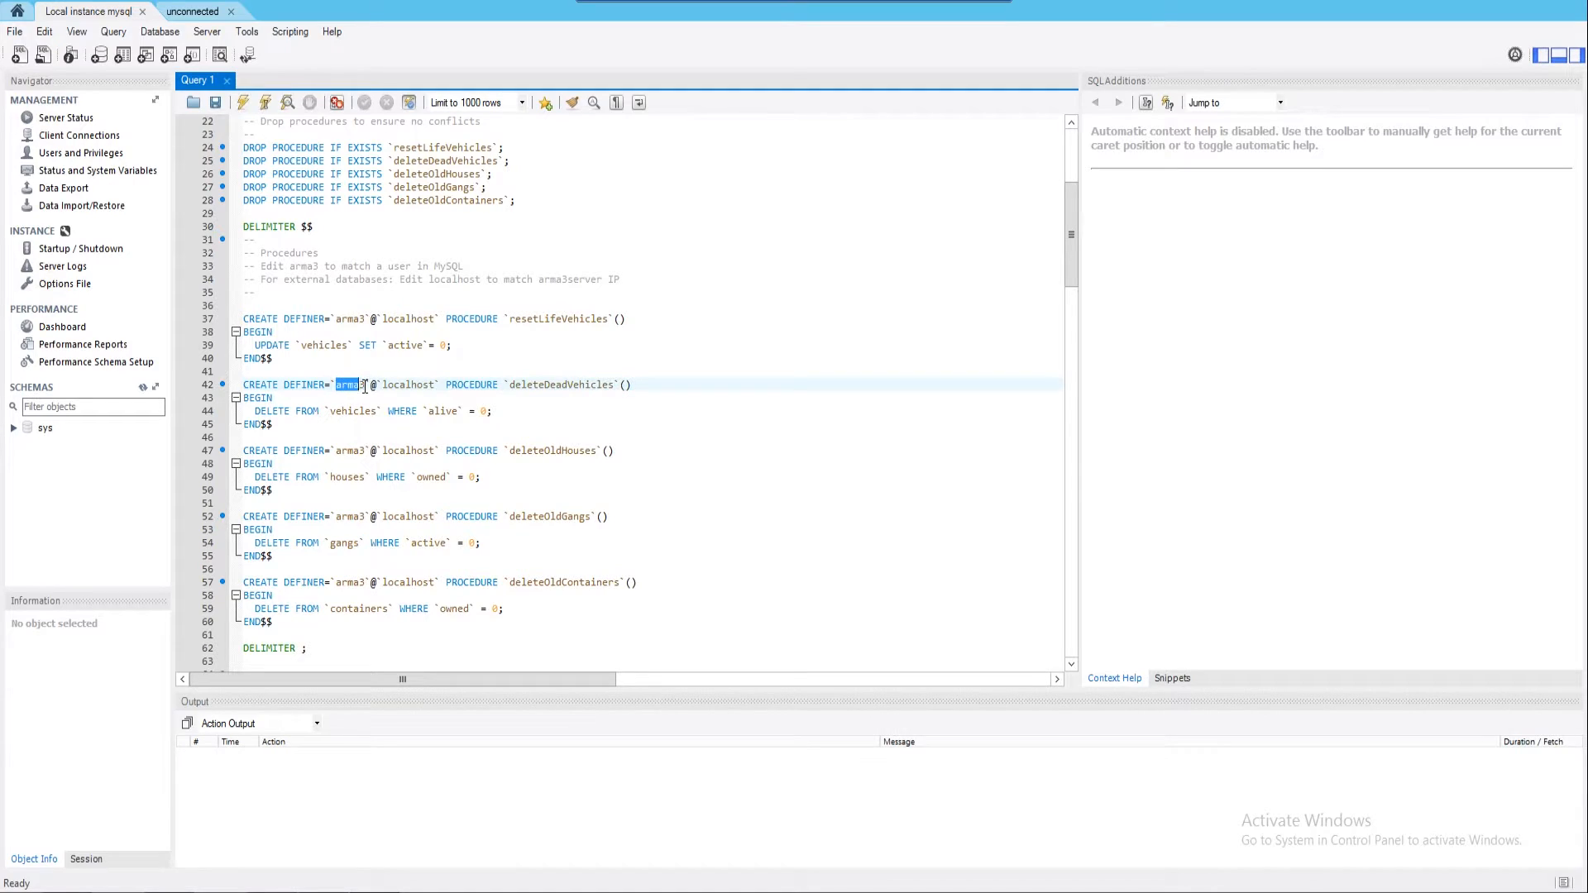
text(root)
key(Down)
key(Down)
key(Down)
key(Down)
key(Down)
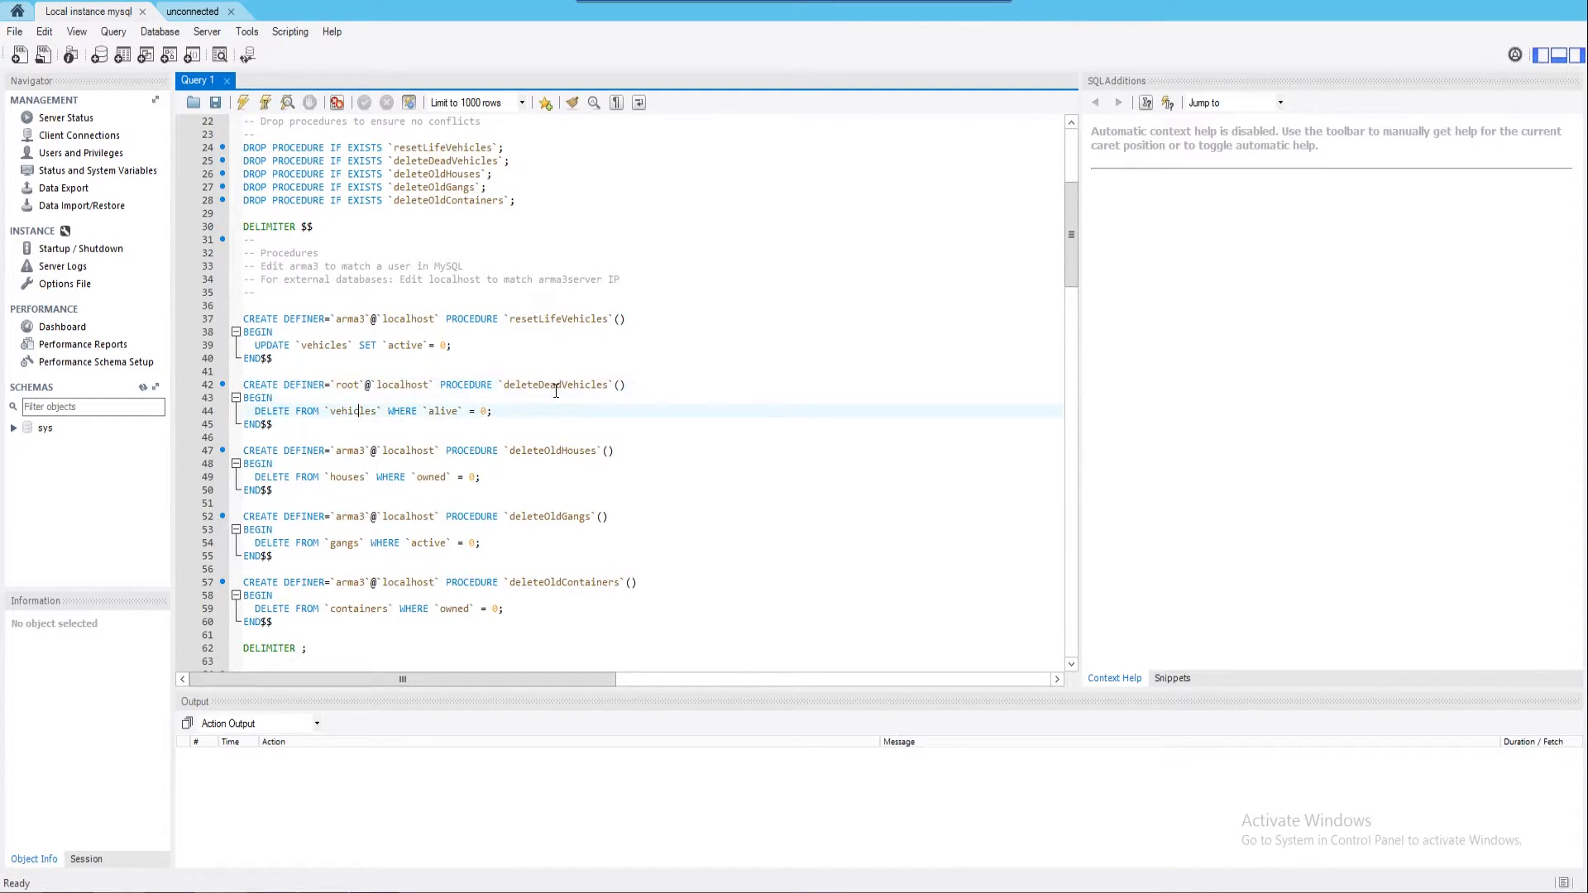
key(Delete)
key(BackSpace)
key(BackSpace)
key(BackSpace)
key(BackSpace)
text(root)
Change the DEFINER user from 'arma3' to 'root' on lines 52, 57 and 37
key(Down)
key(Down)
key(Down)
key(Down)
key(Down)
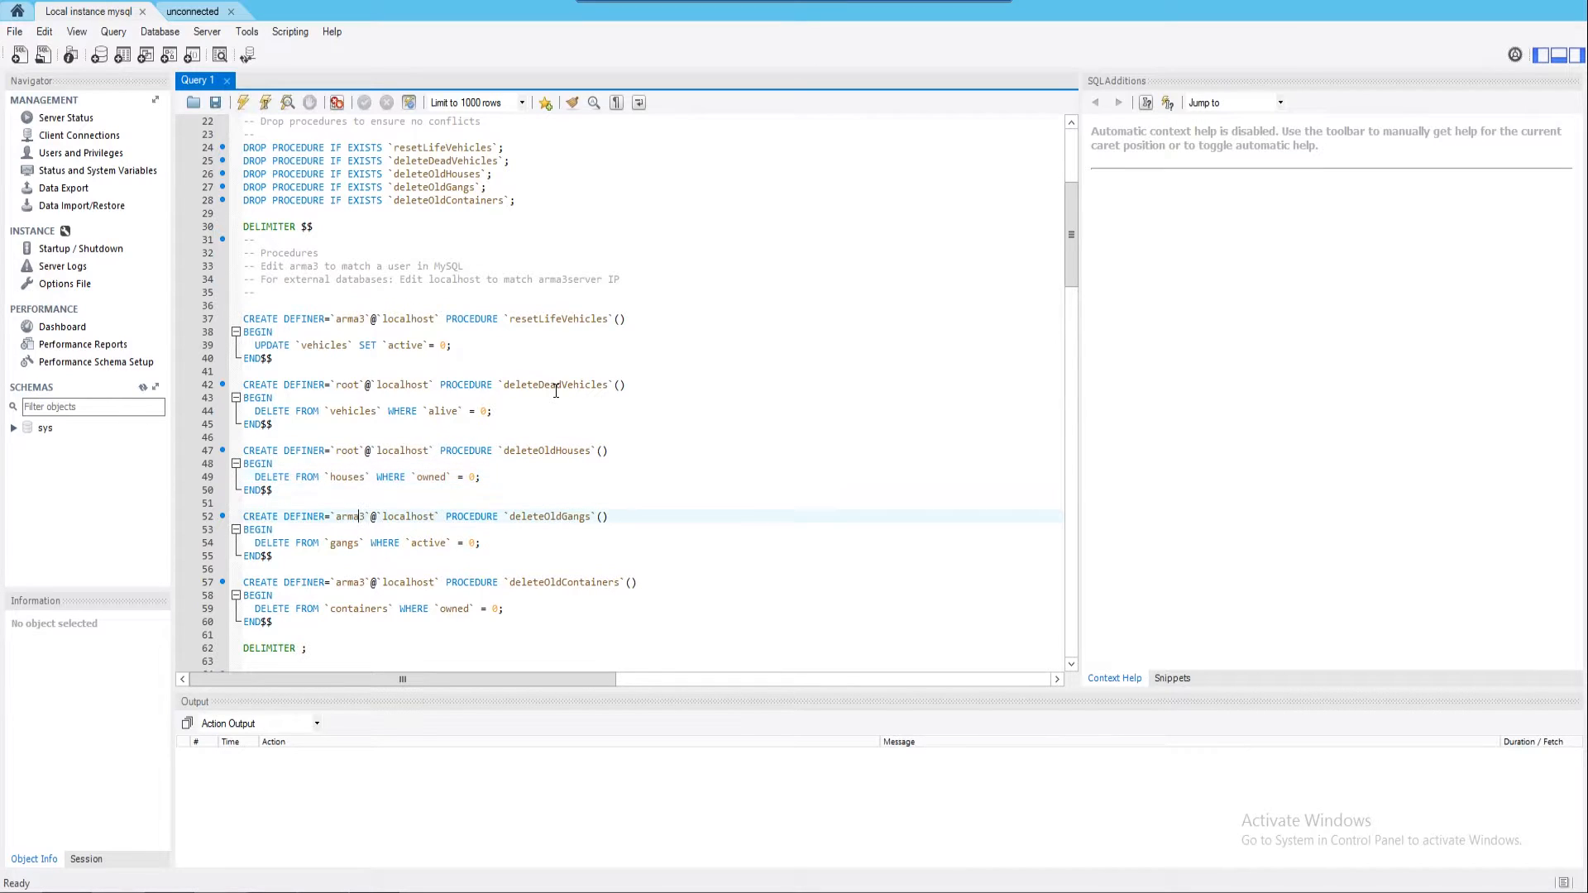
key(Delete)
key(BackSpace)
key(BackSpace)
key(BackSpace)
key(BackSpace)
text(root)
key(Down)
key(Down)
key(Down)
key(Down)
key(Down)
key(Delete)
key(BackSpace)
key(BackSpace)
key(BackSpace)
key(BackSpace)
text(root)
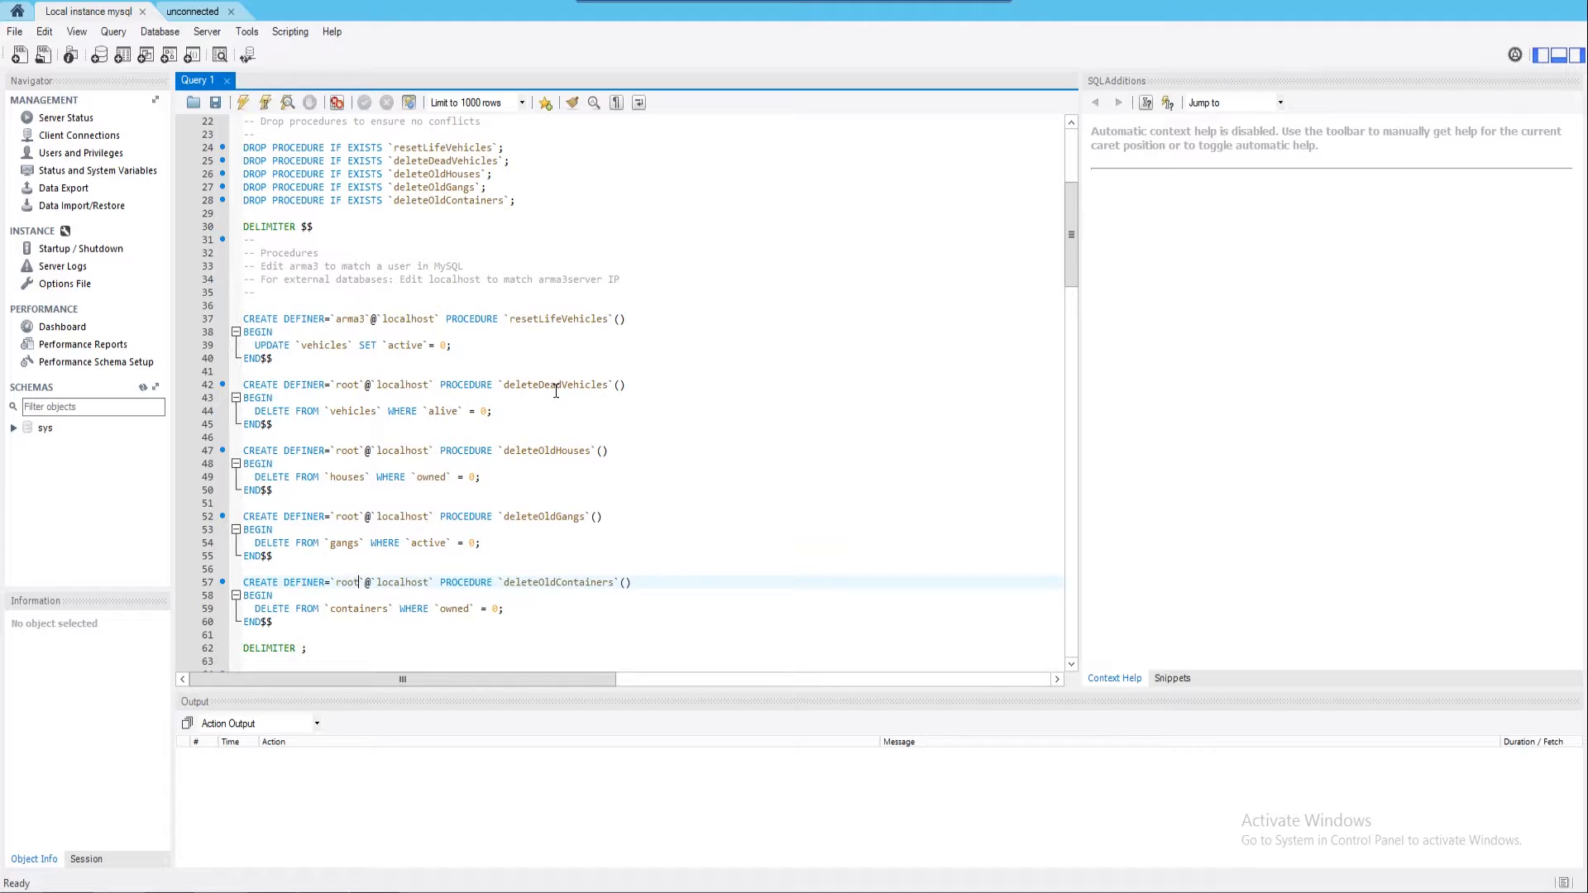
click(405, 396)
double_click(361, 320)
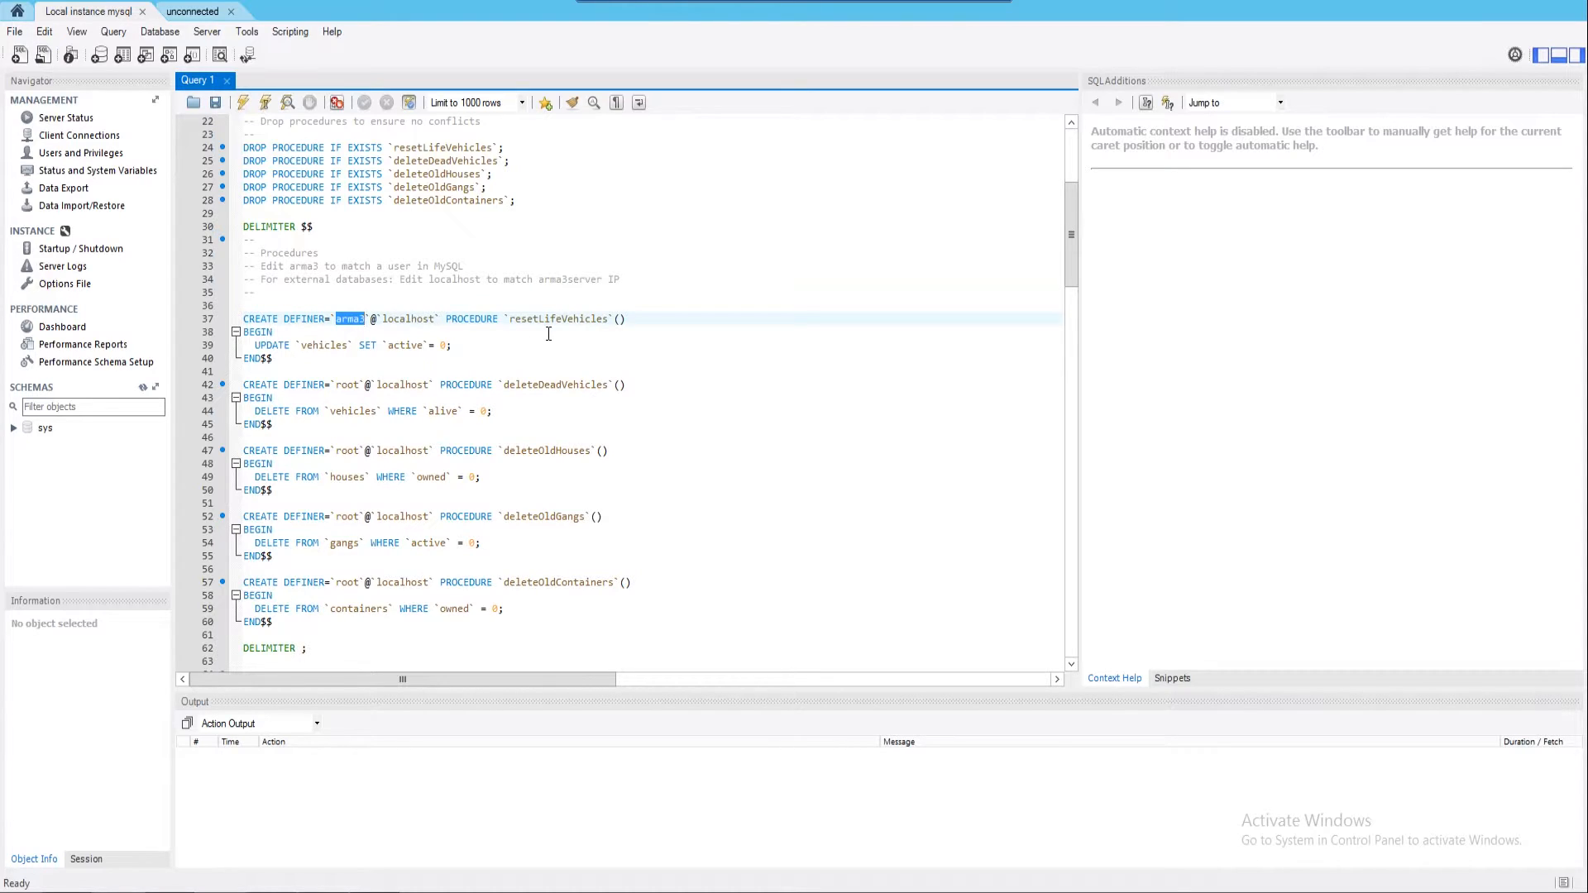
text(root)
Review the updated root definer lines, ending on the USE altislife line
click(565, 305)
click(556, 384)
click(555, 451)
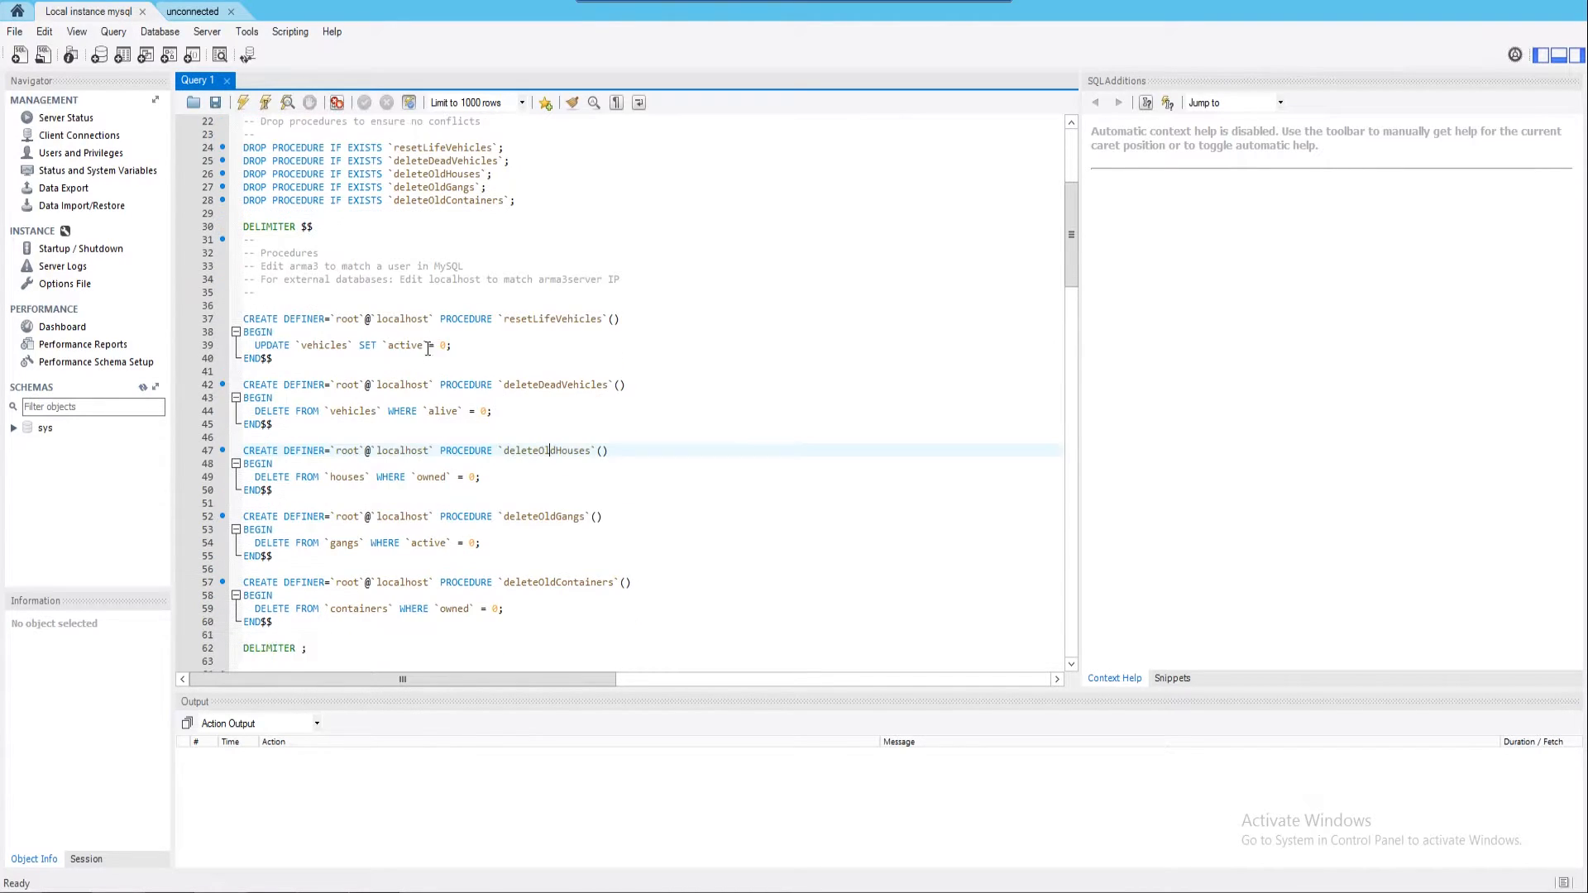
scroll(378, 314, up, 4)
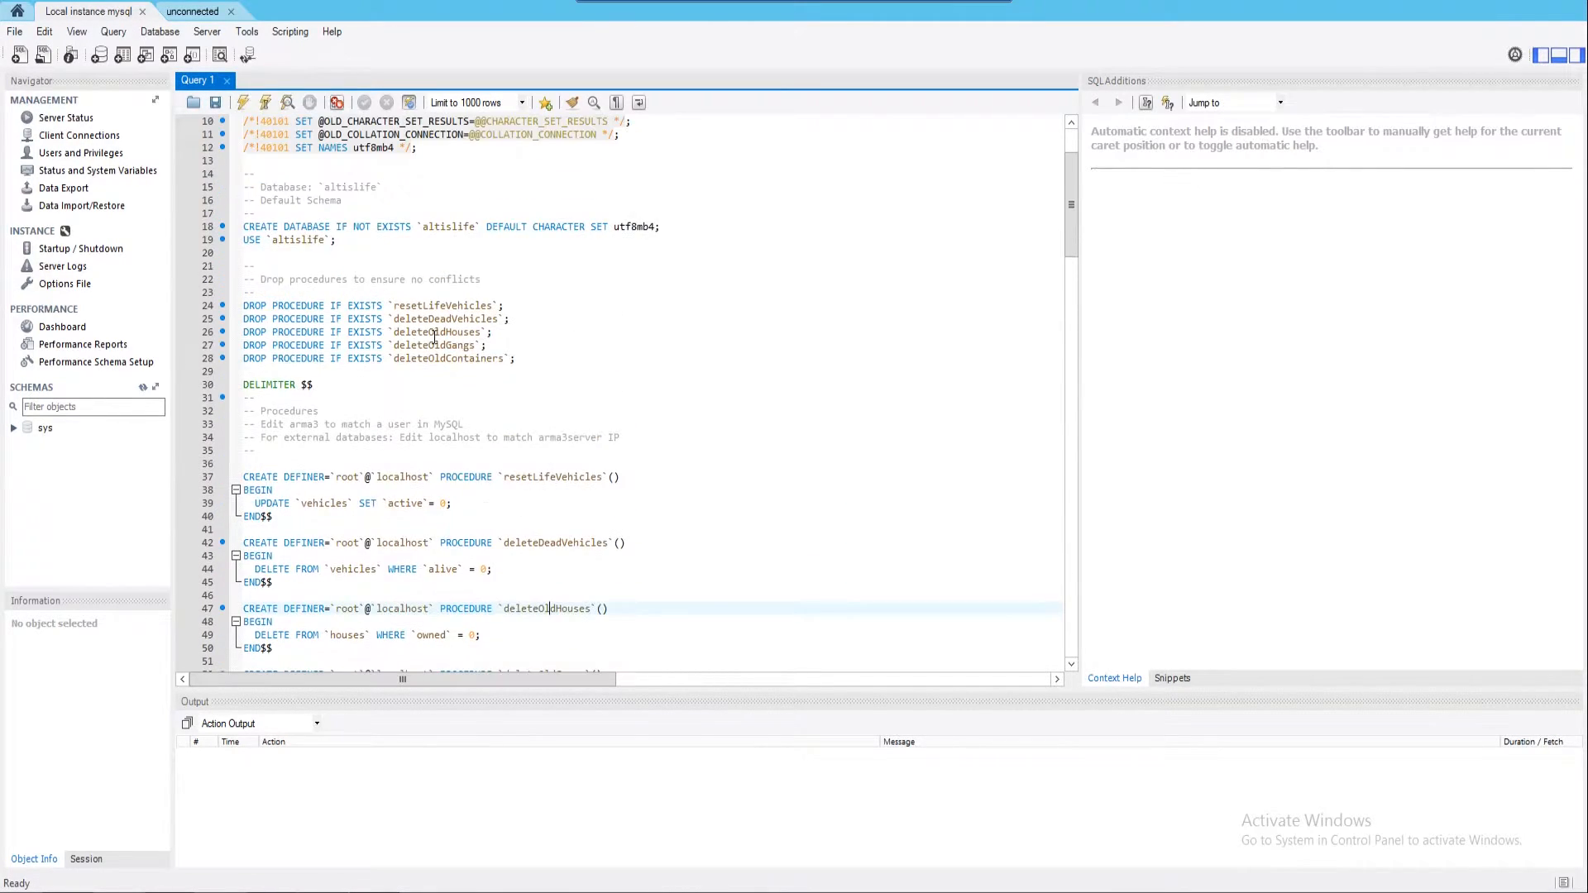
scroll(318, 284, up, 1)
click(288, 281)
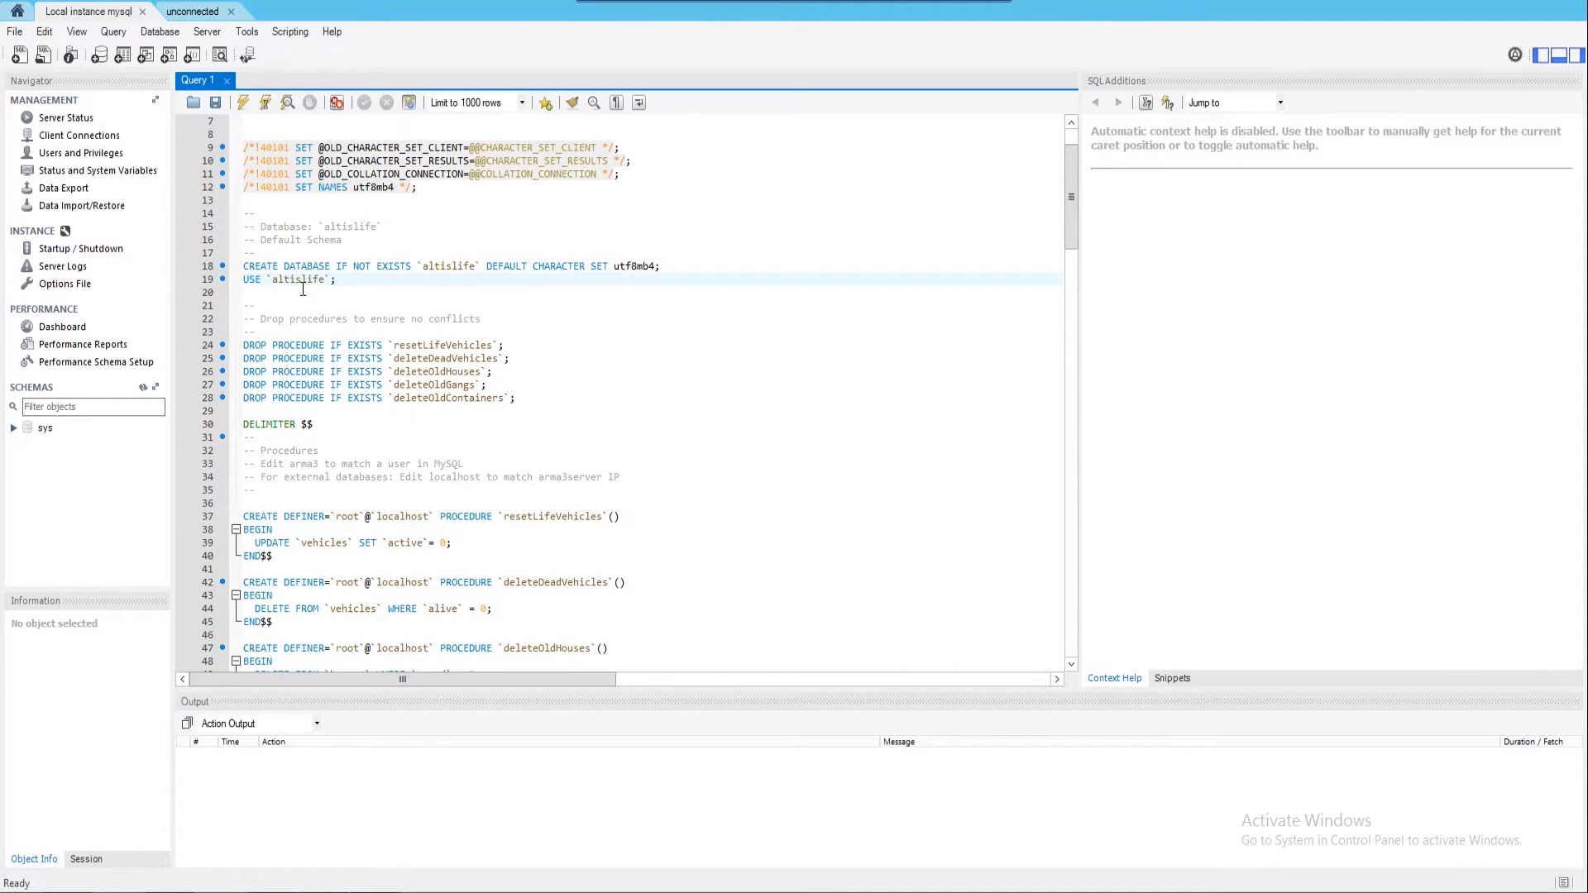
Run the whole altislife script and refresh the schemas list
click(243, 102)
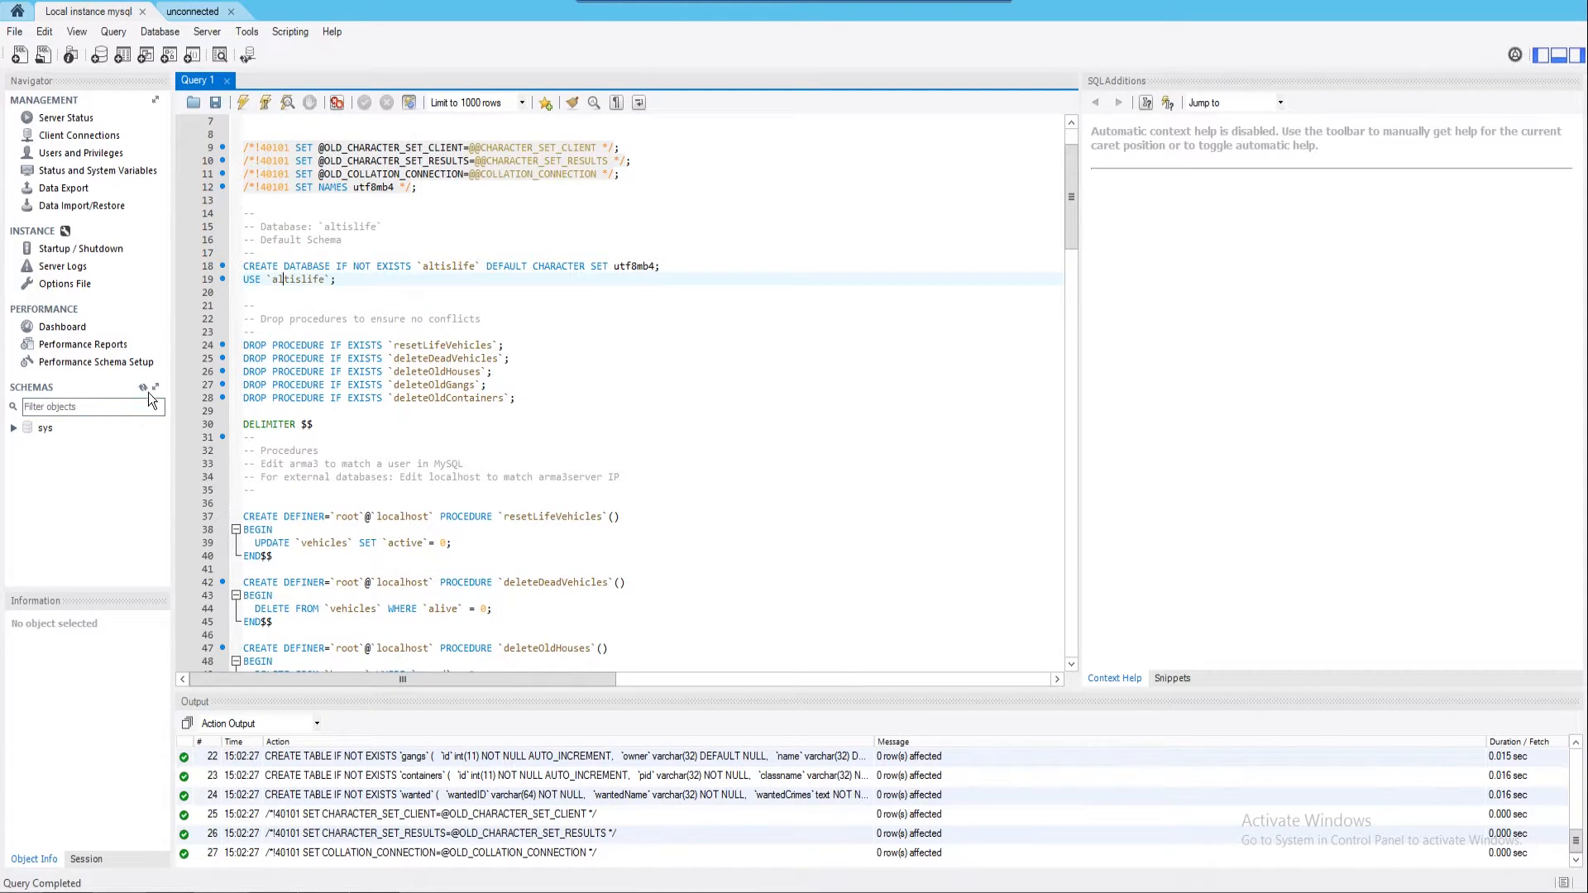
click(143, 387)
click(14, 428)
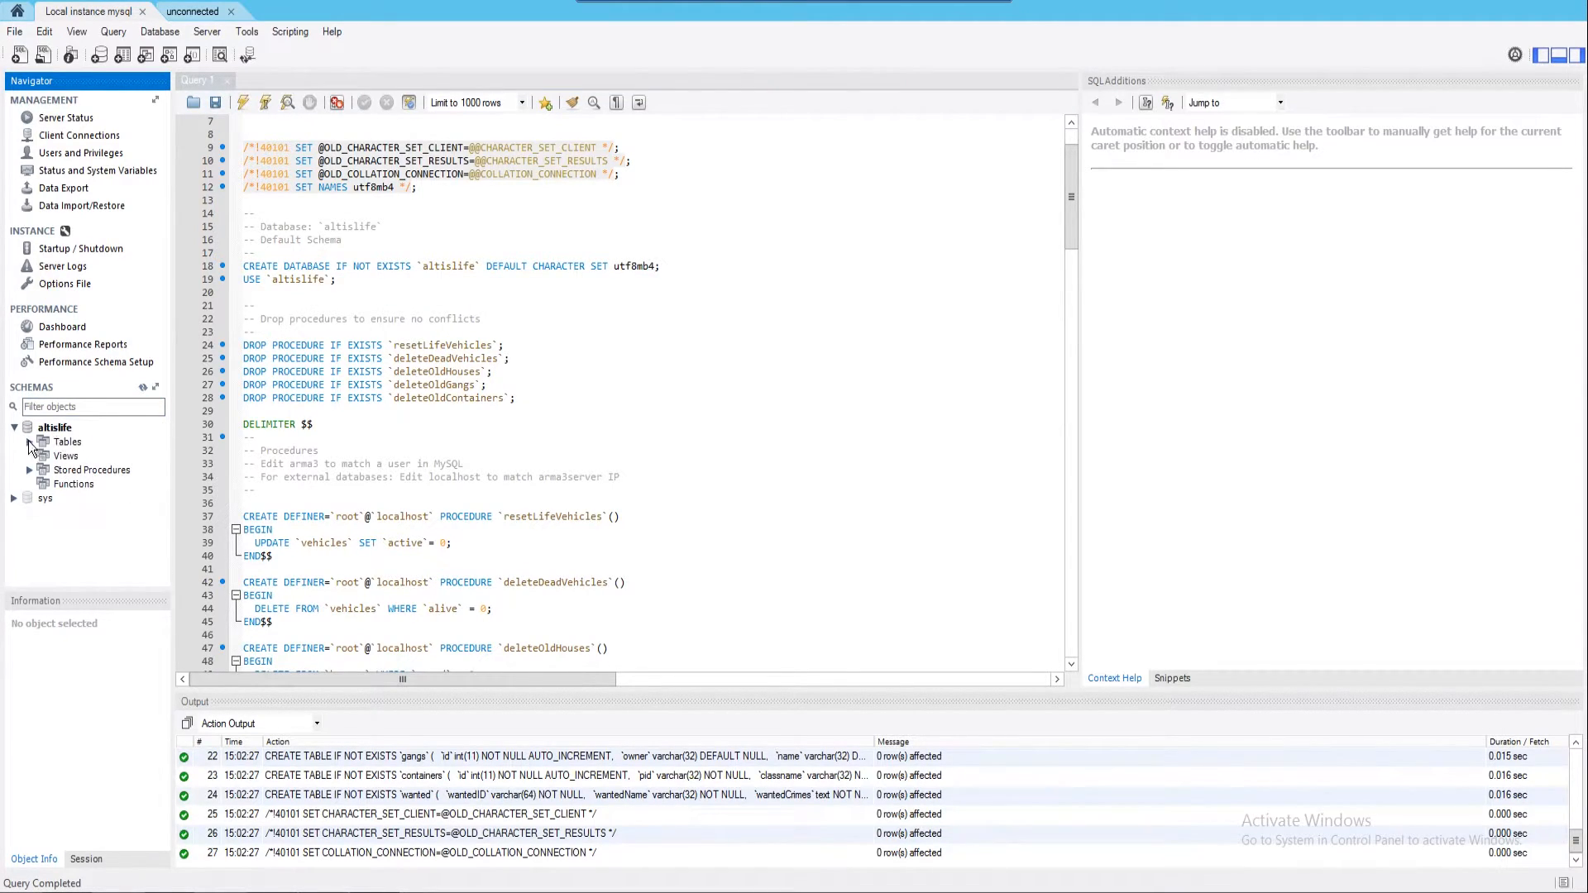
Inspect the altislife tables and stored procedures, then return to extdb-conf.ini in Notepad++
click(29, 442)
click(30, 569)
scroll(52, 526, up, 2)
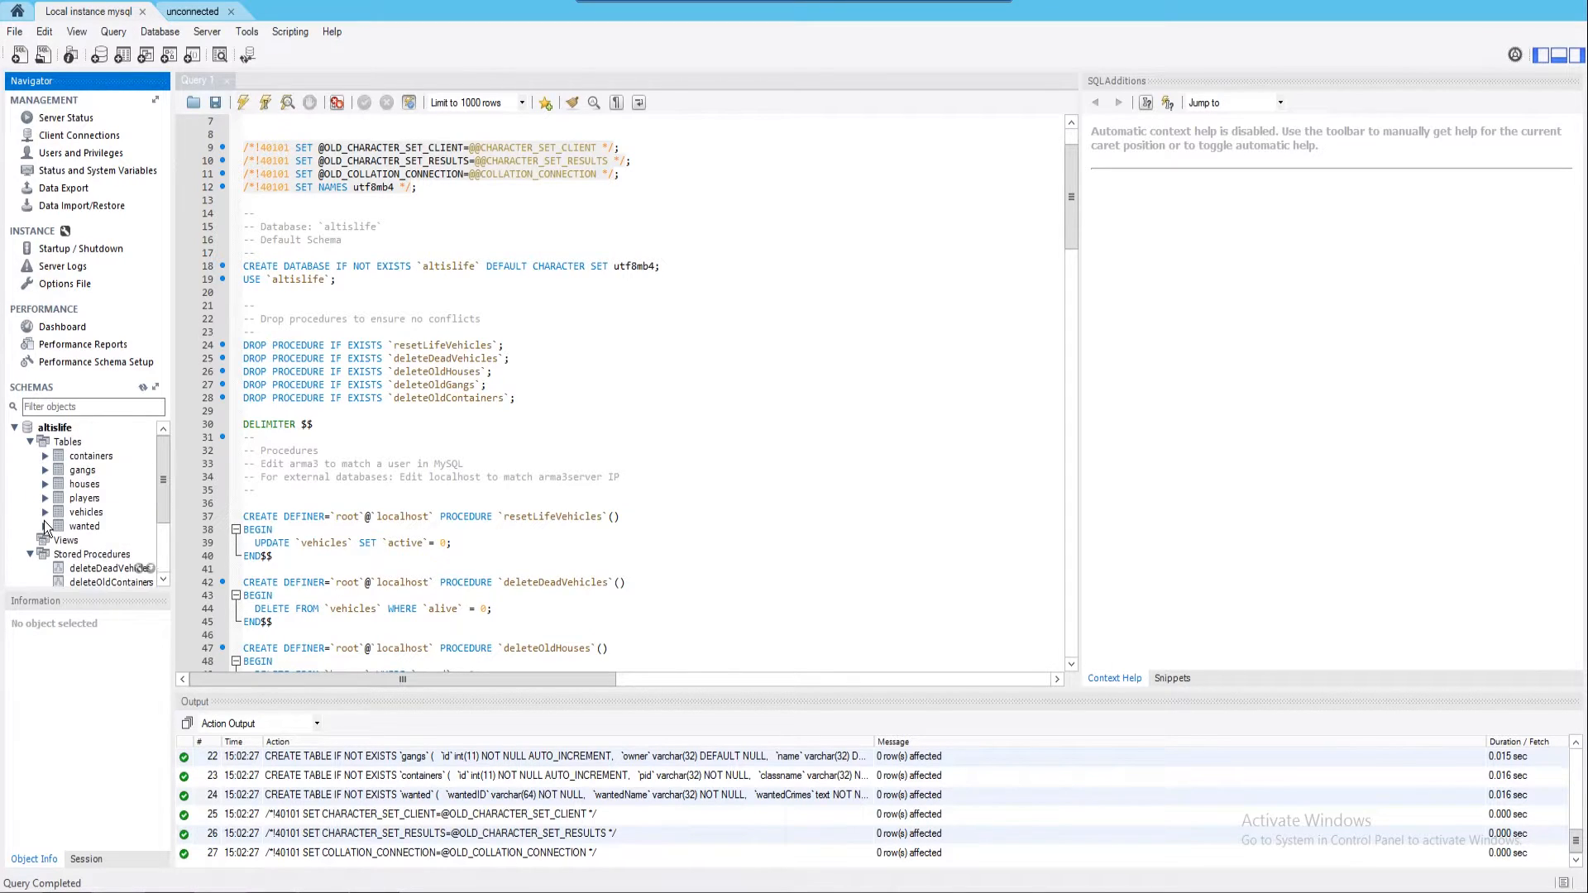
click(56, 427)
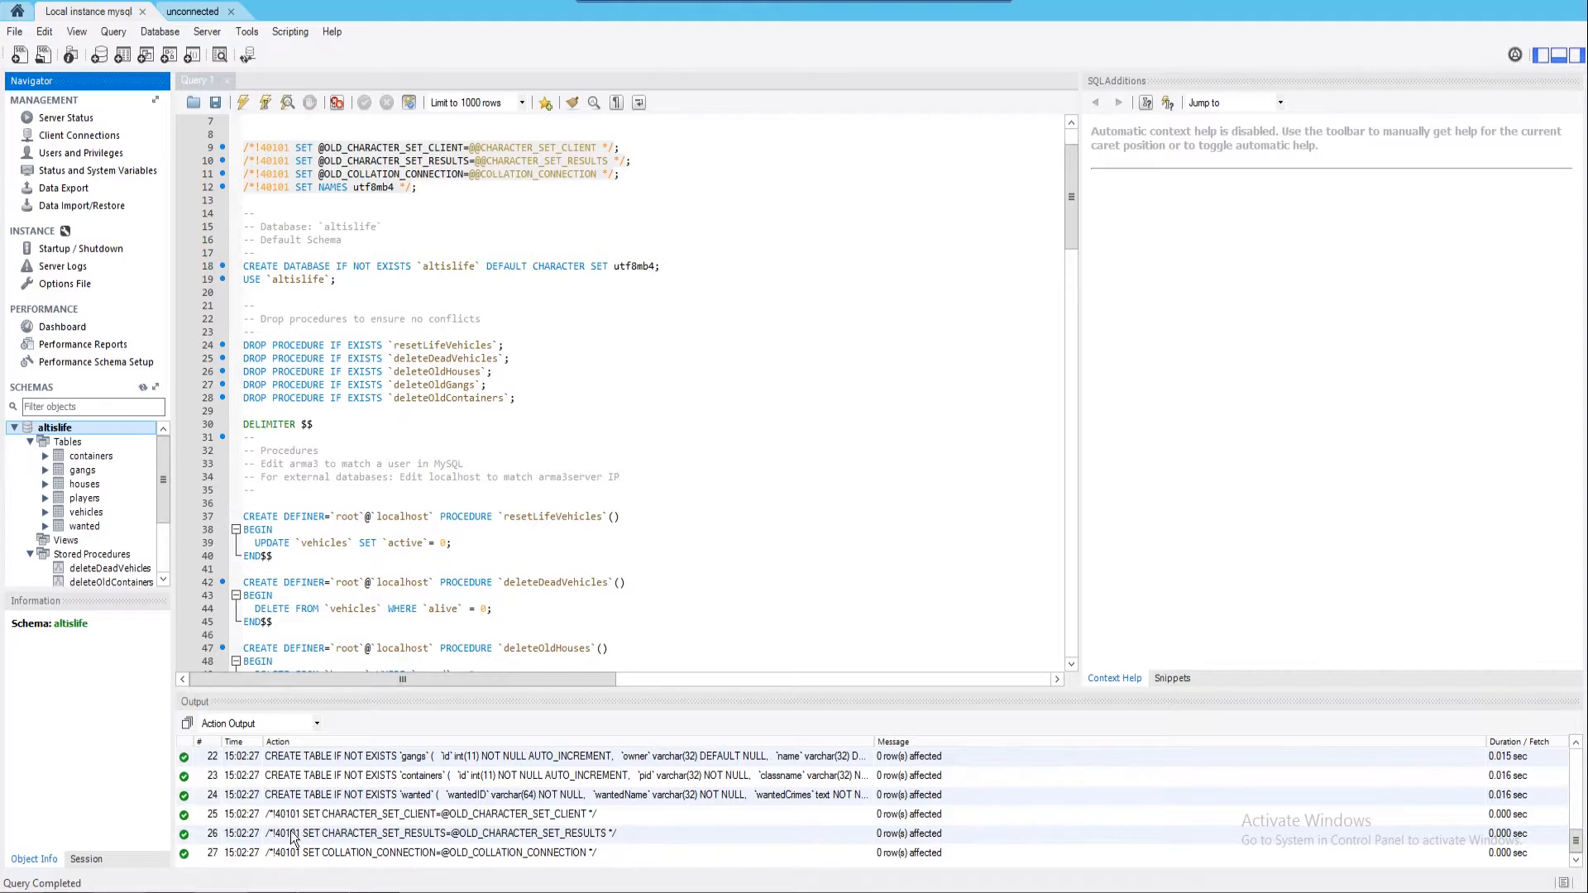
click(422, 890)
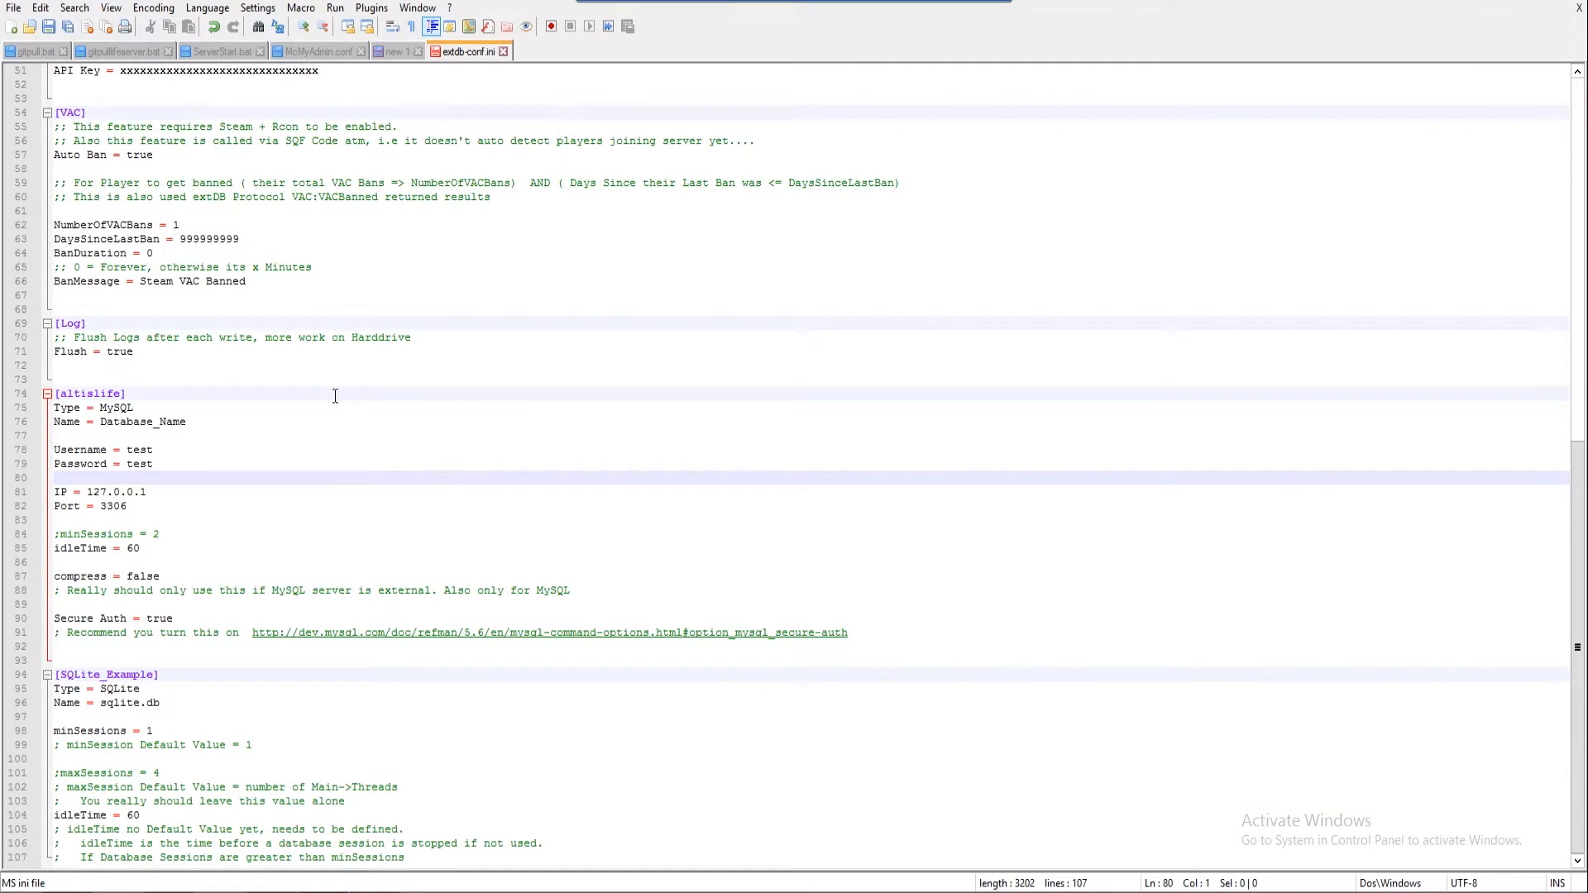
Replace Database_Name with altislife on line 76, then minimize Notepad++ and MySQL Workbench
double_click(102, 423)
text(altislife)
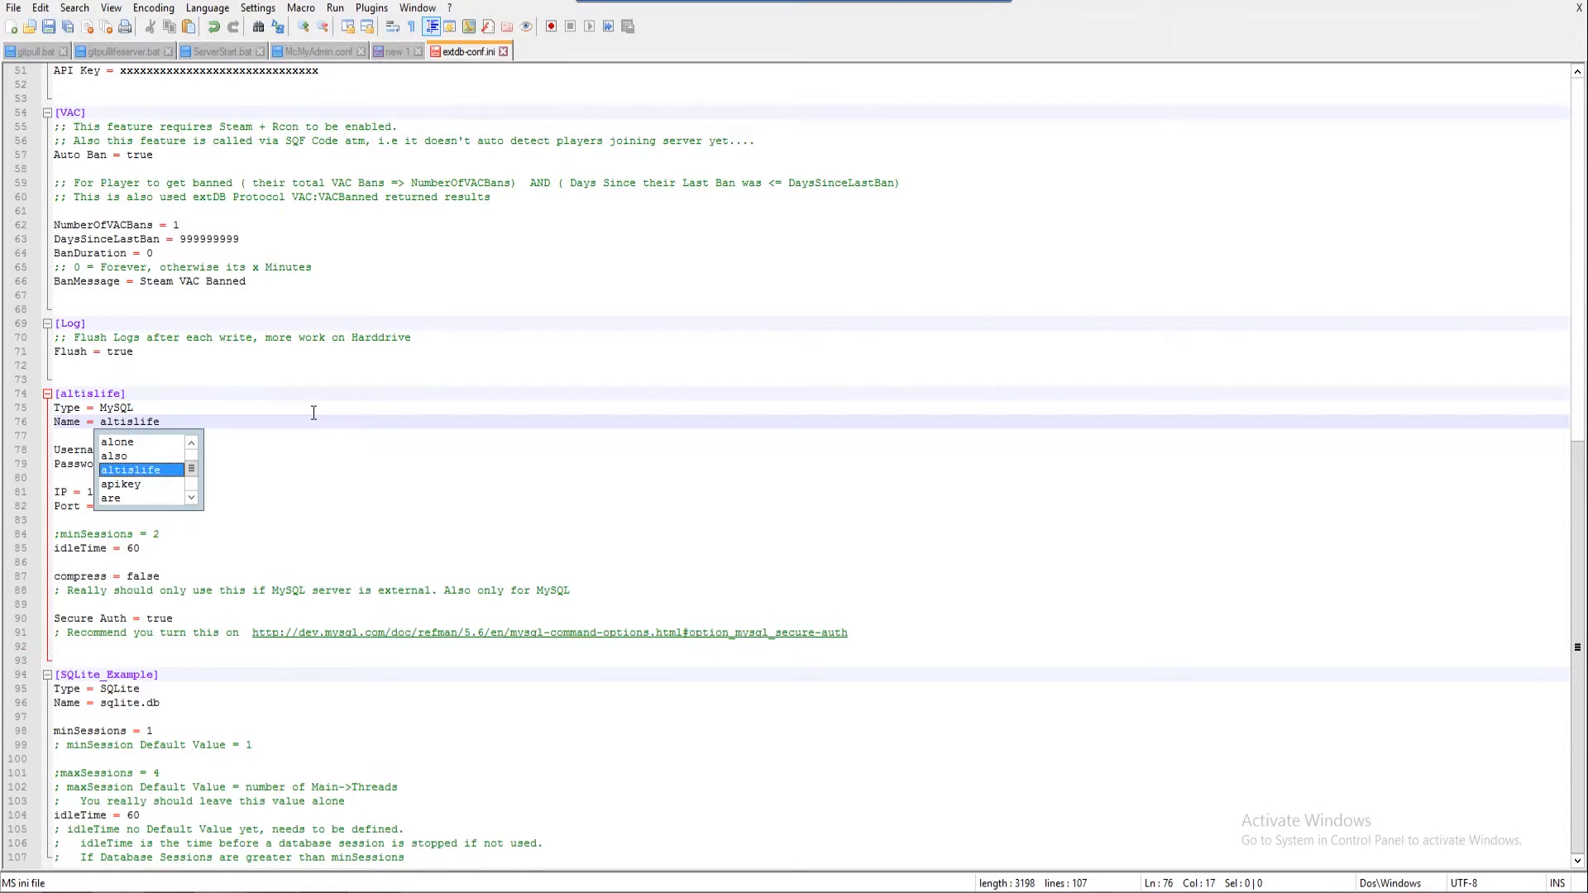
click(279, 355)
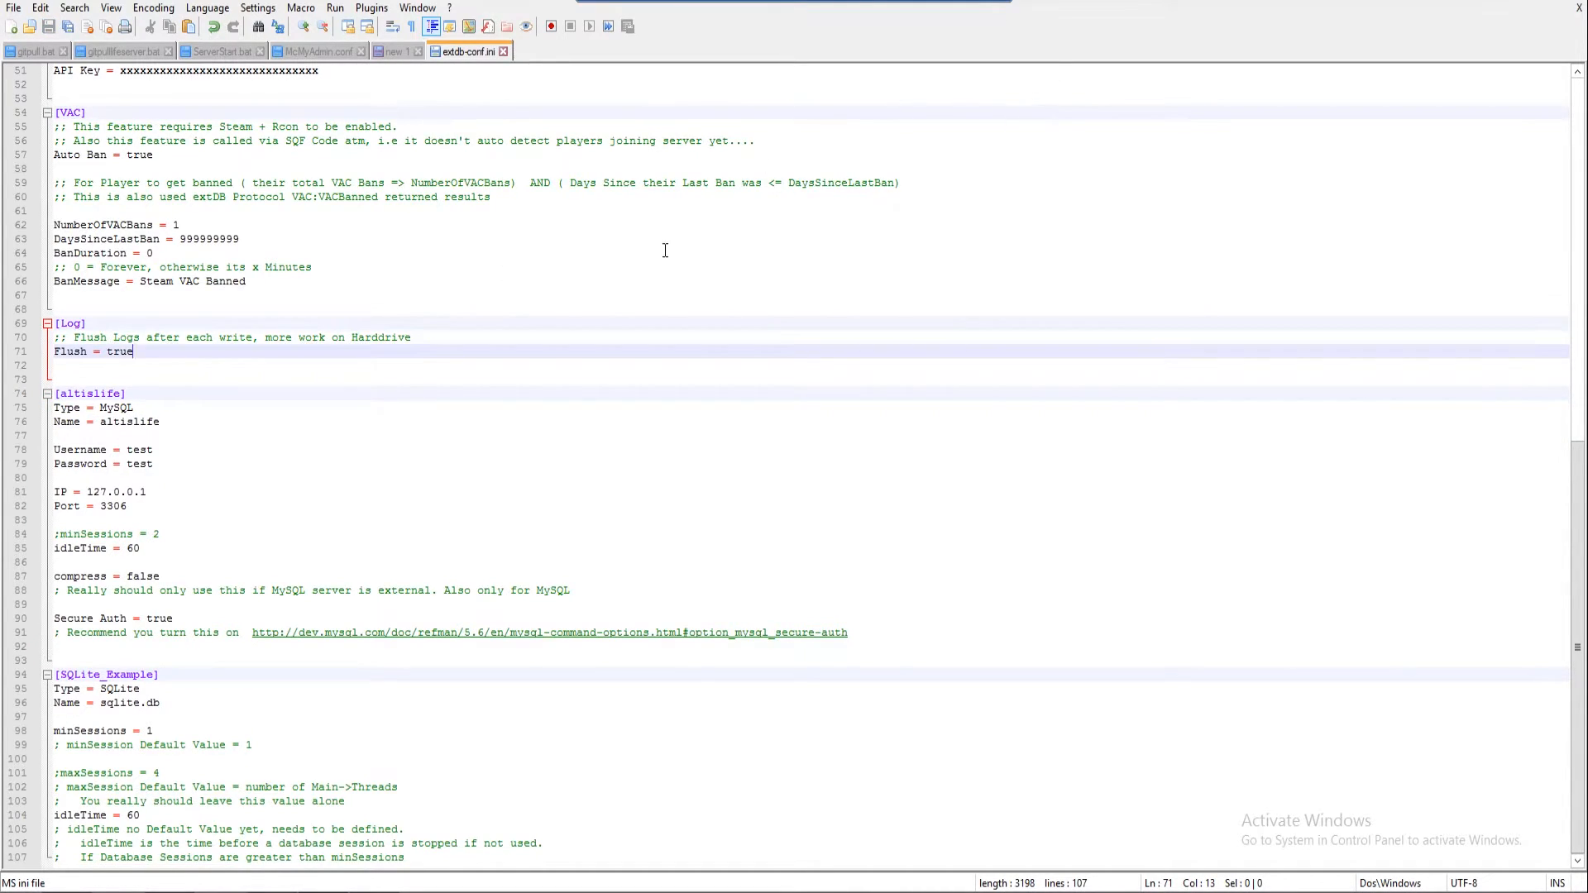
click(1528, 5)
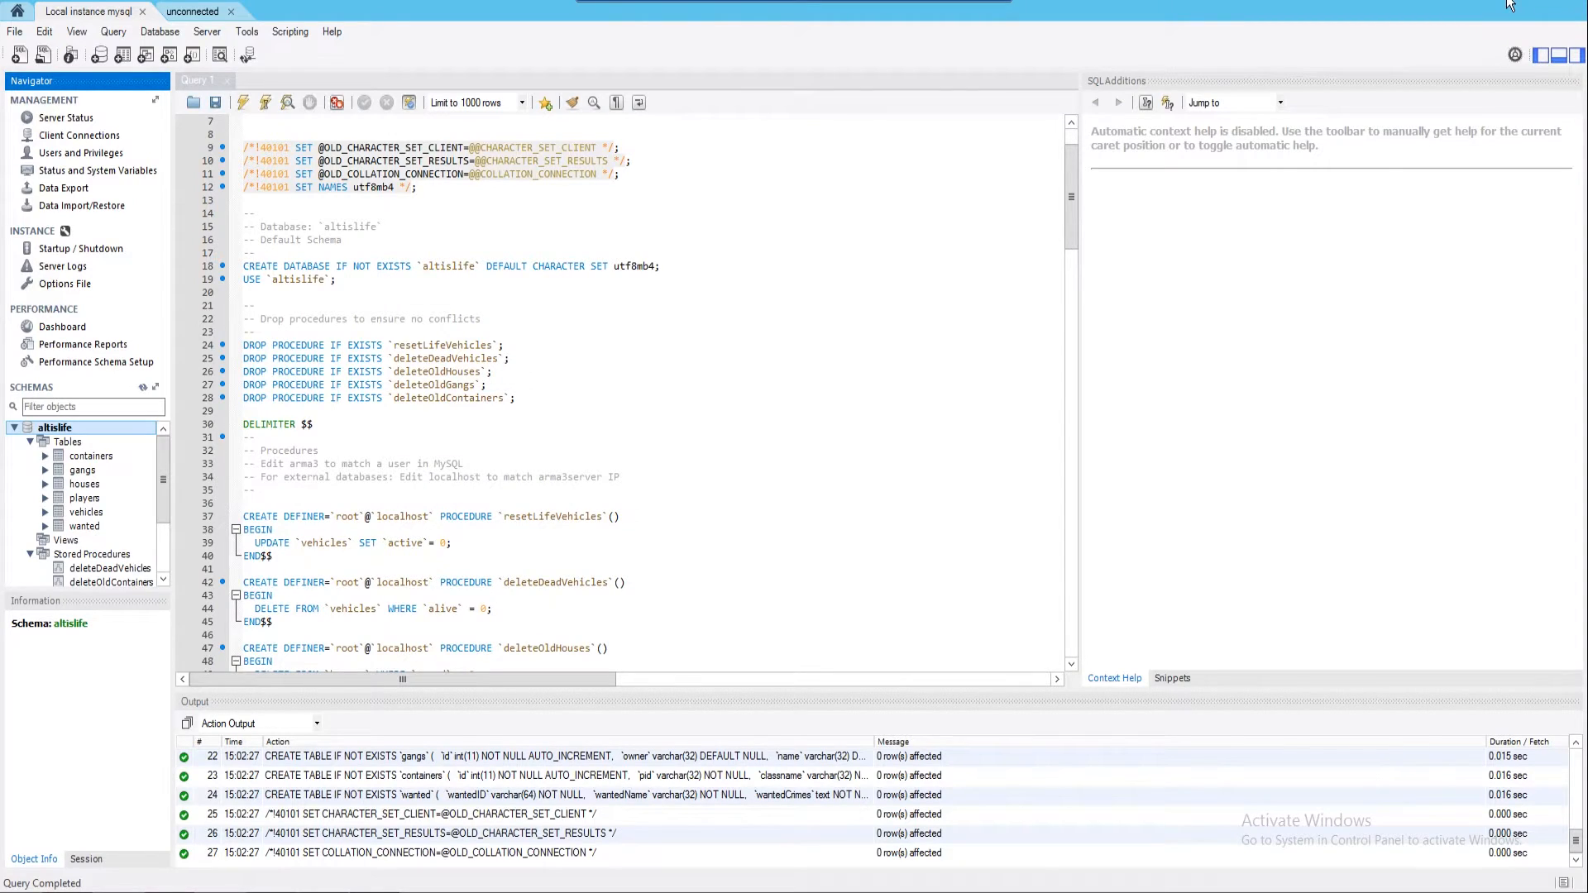
click(1510, 5)
Go back to the Arma 3 Server folder in Explorer and paste the TADST application into it
mouse_move(183, 888)
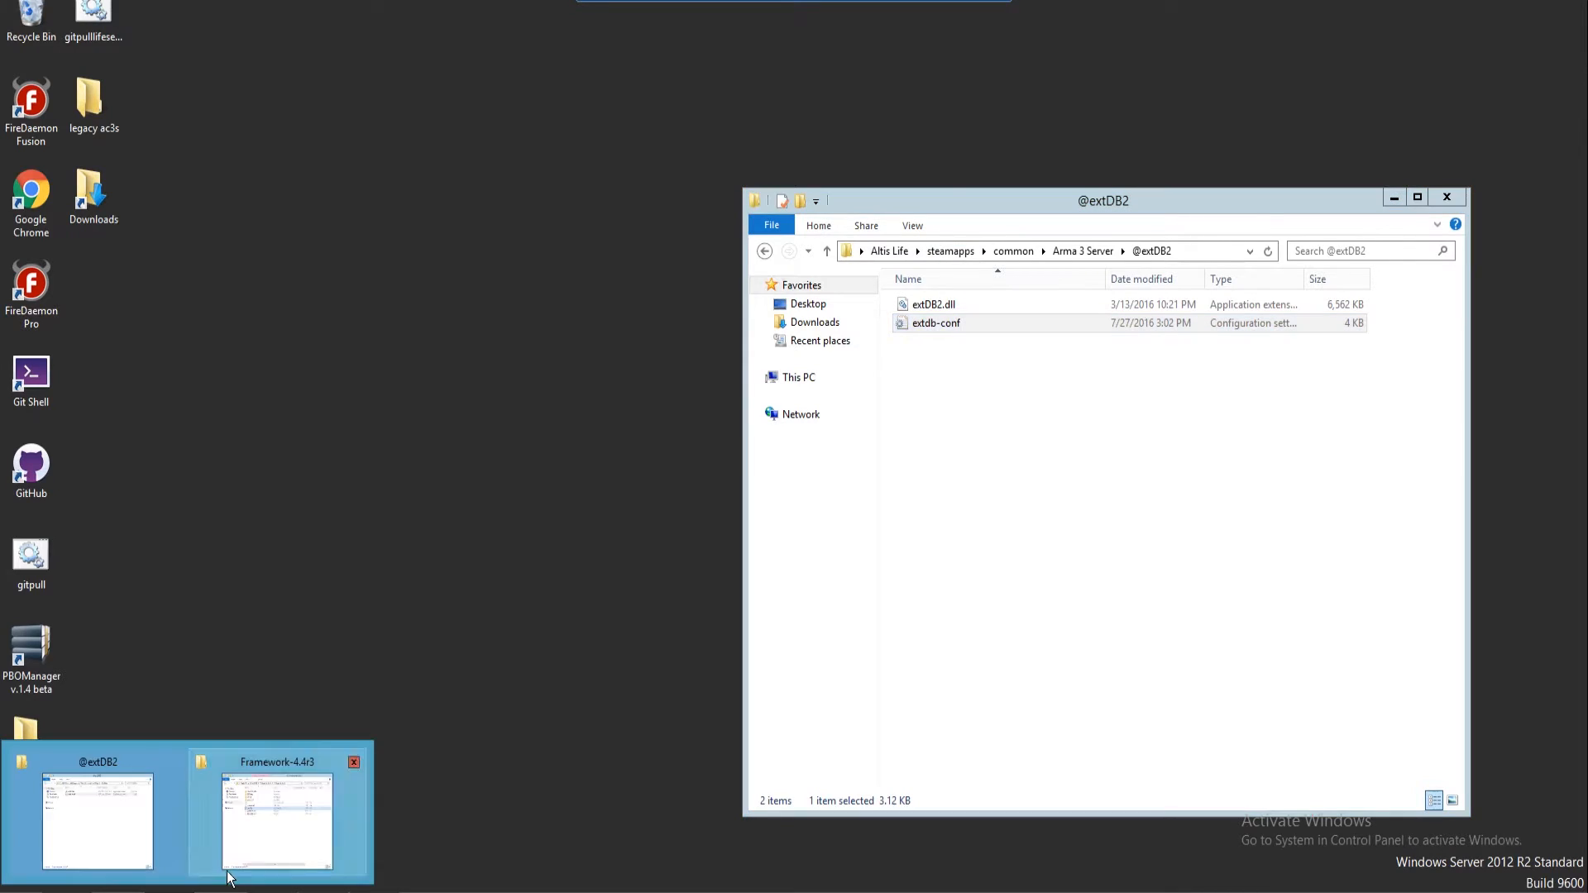
click(113, 824)
click(184, 890)
click(256, 815)
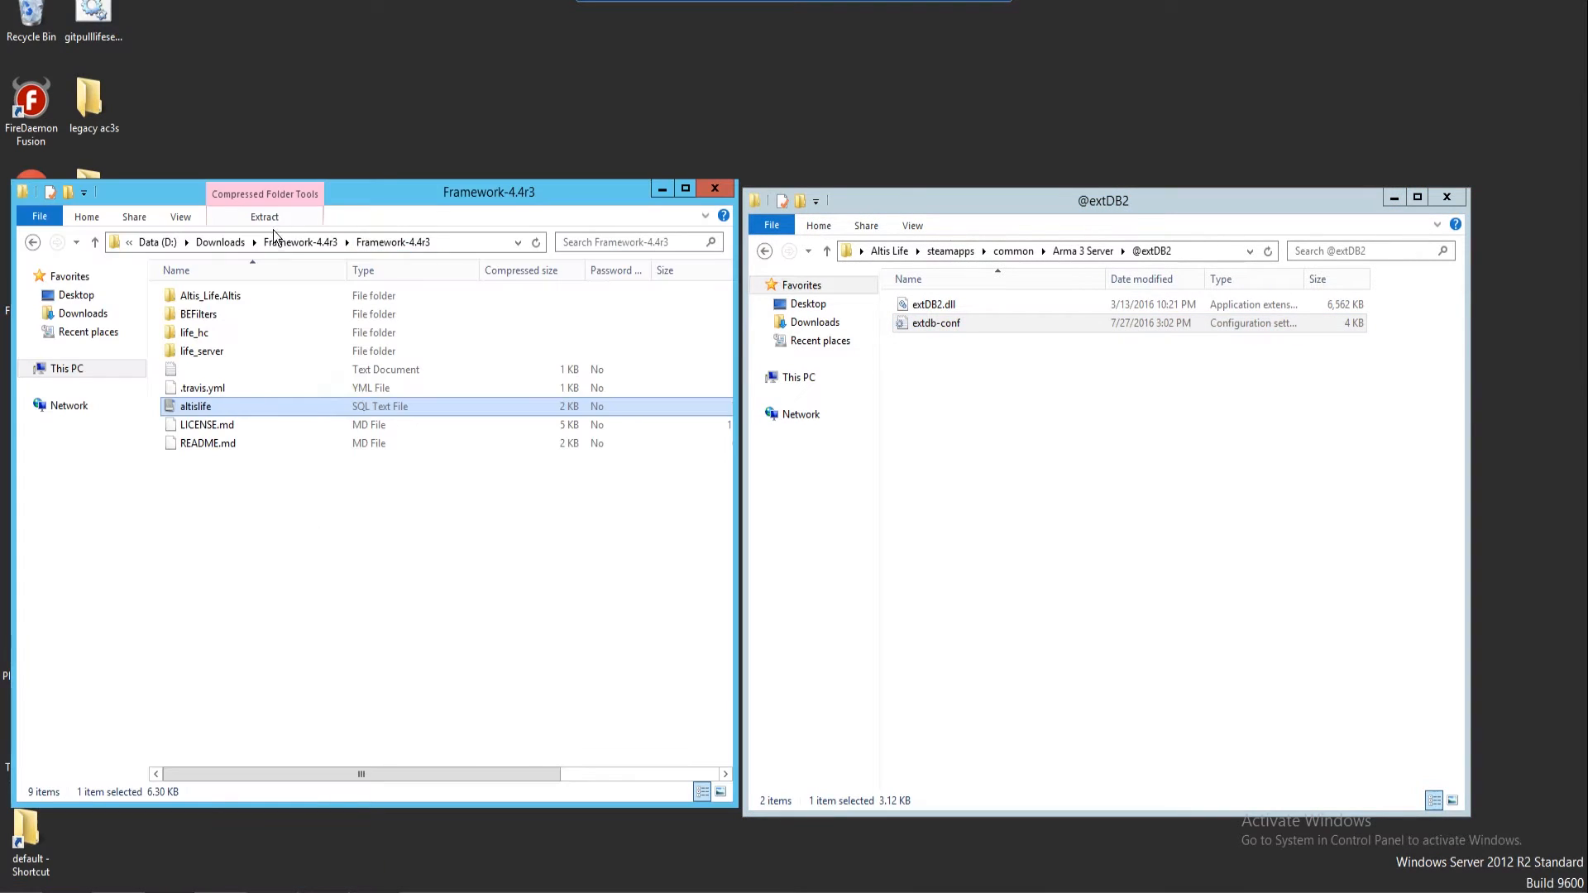
click(221, 242)
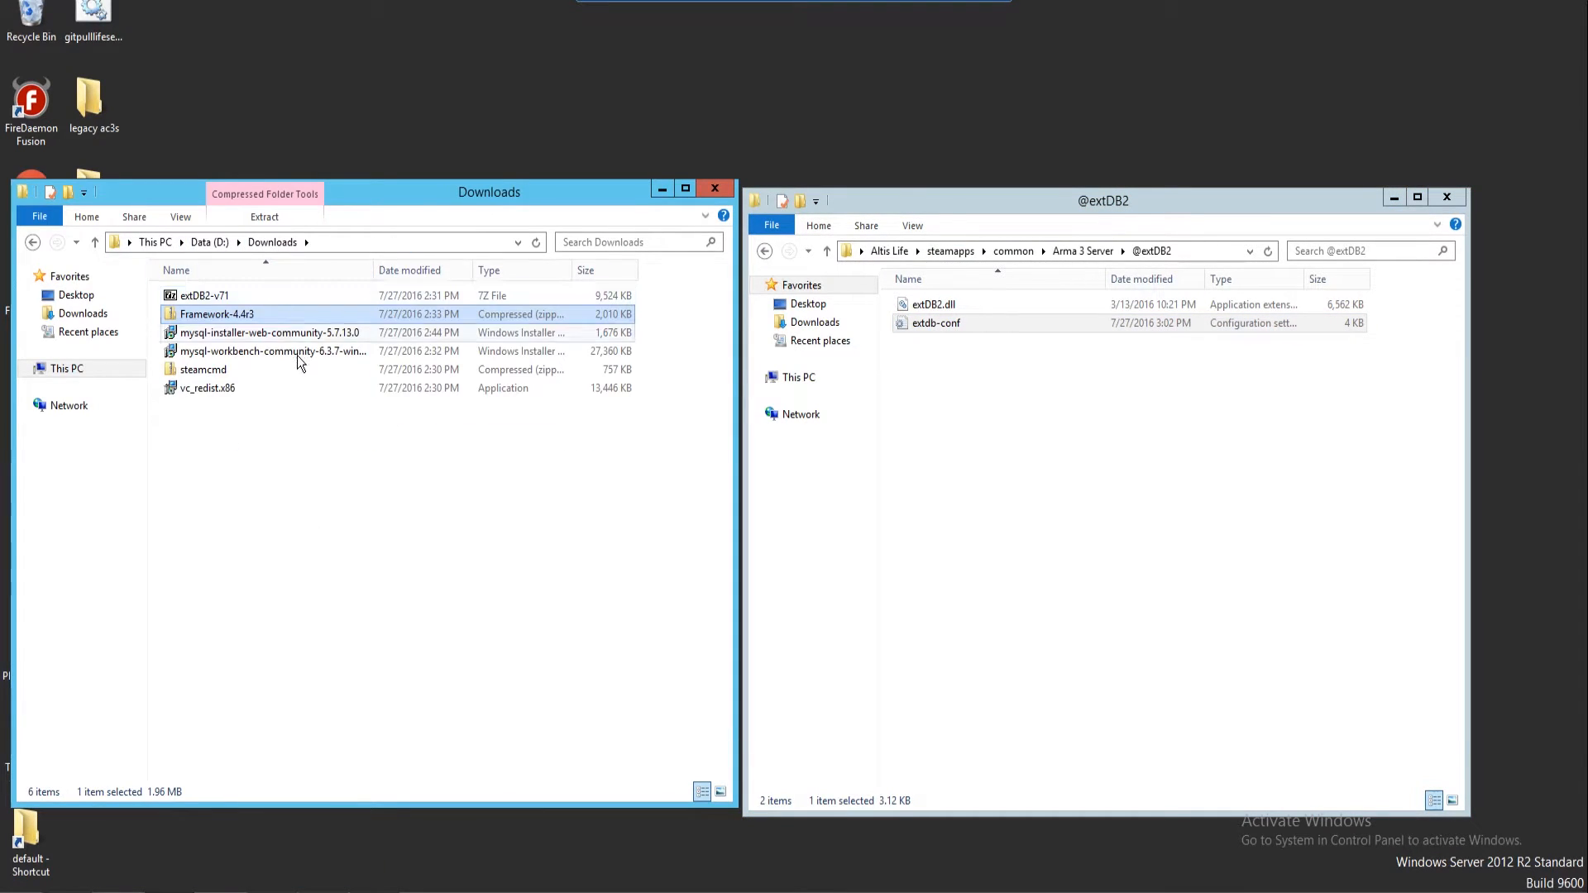
click(782, 302)
click(763, 251)
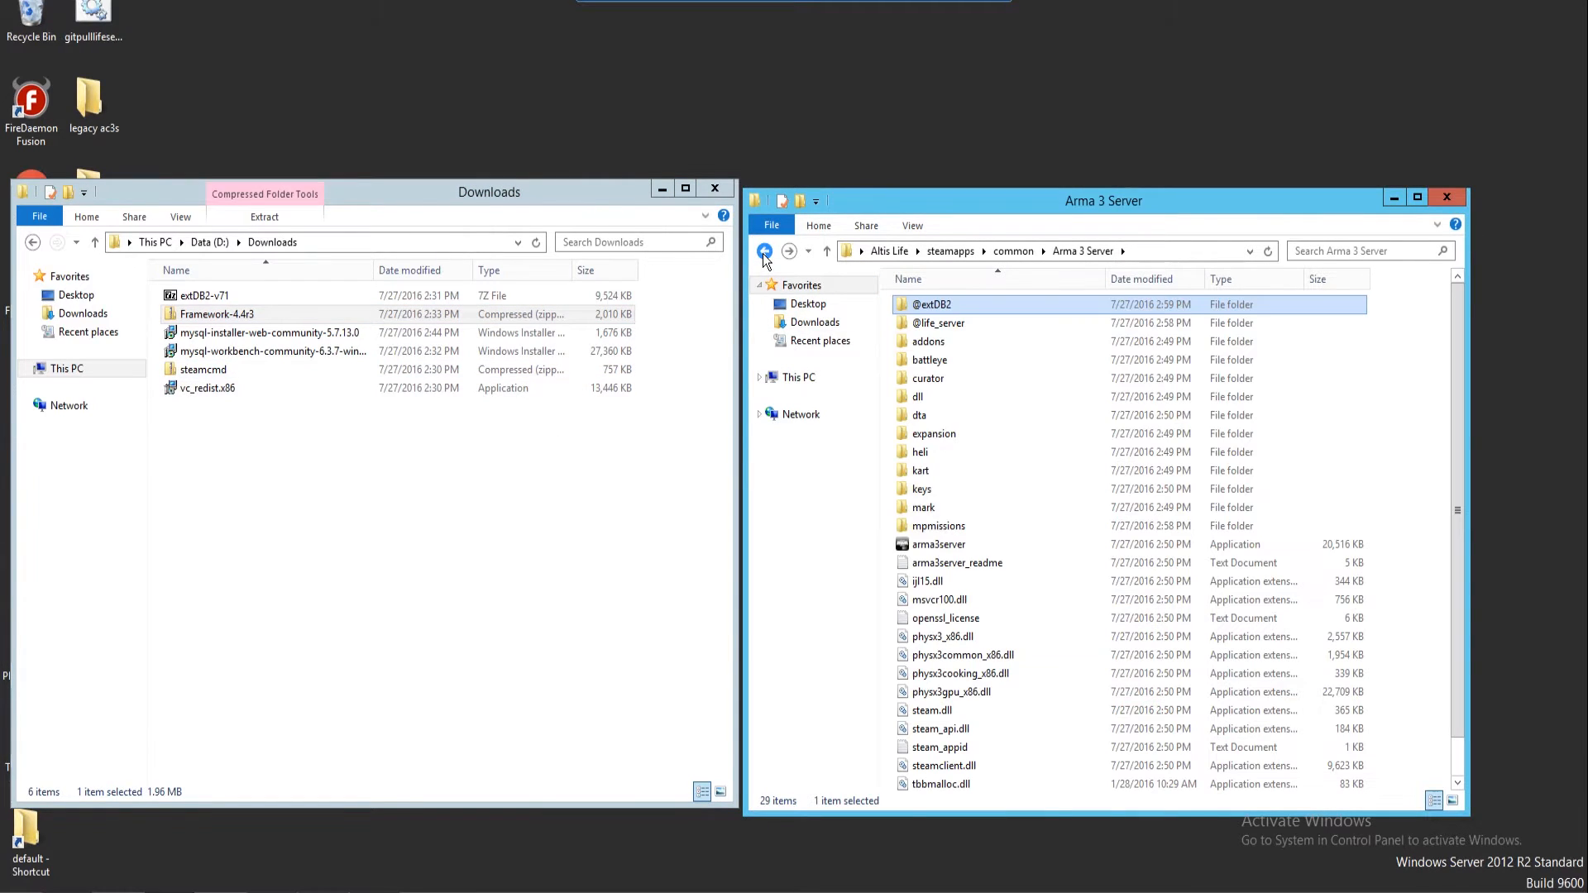
click(1439, 458)
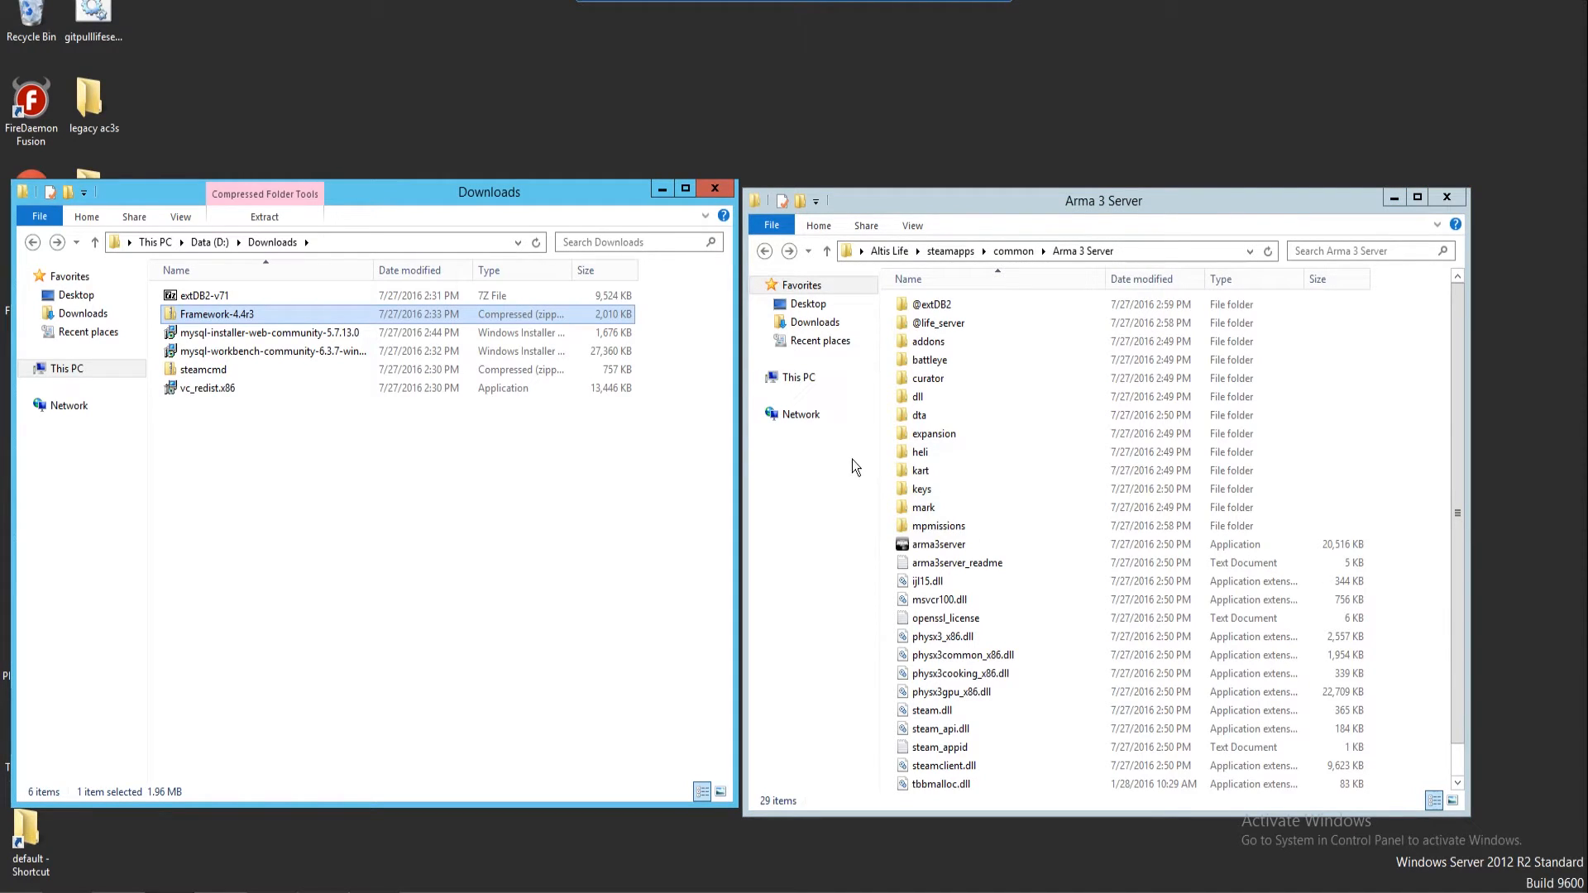
right_click(882, 477)
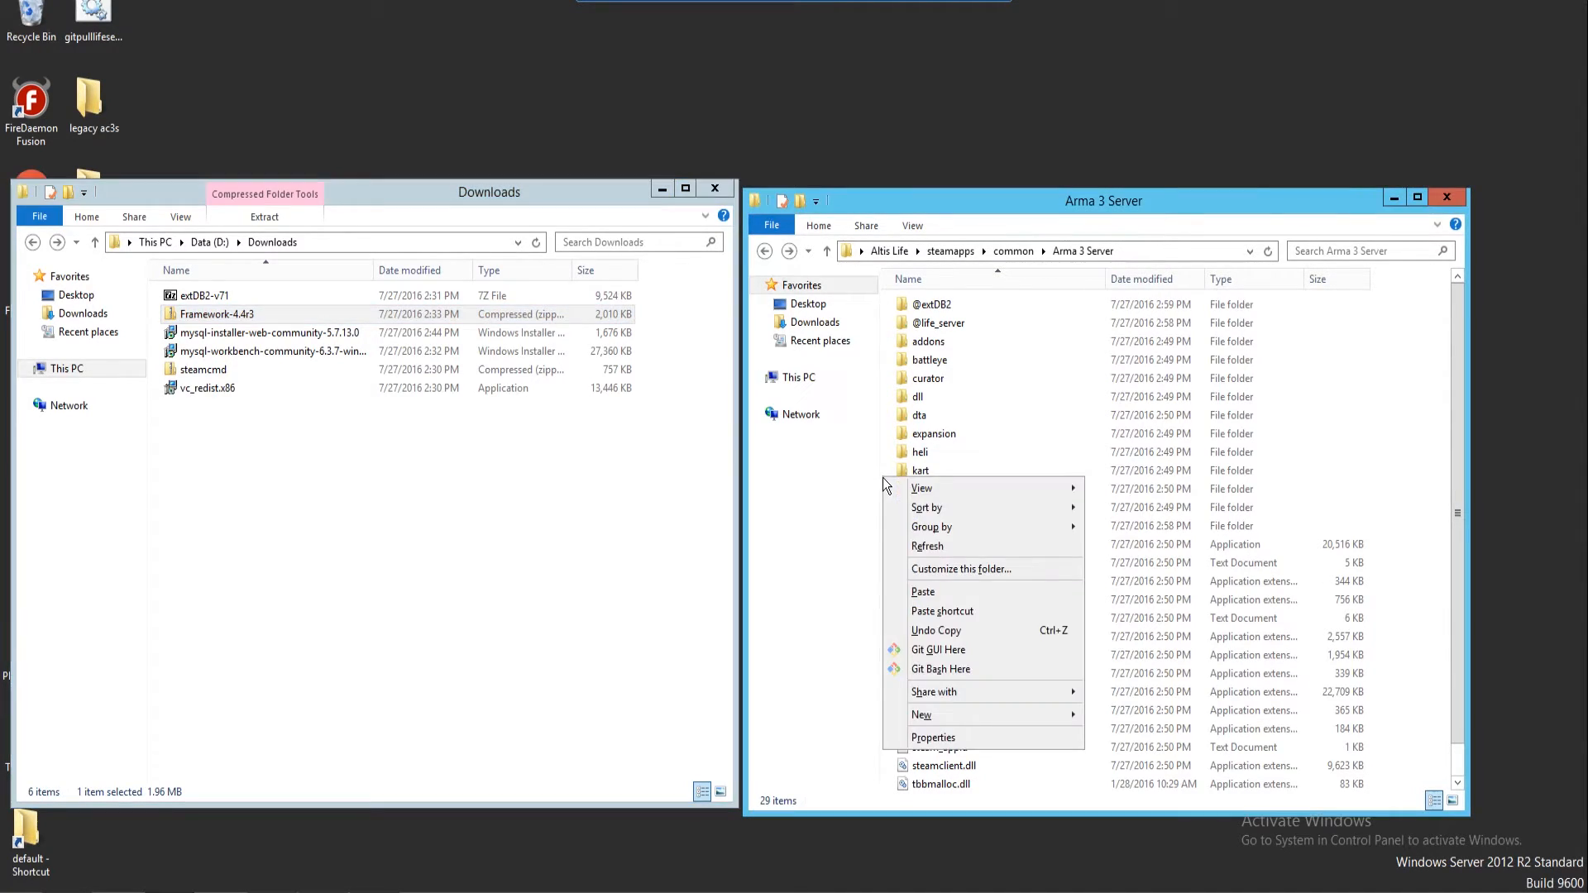
click(923, 592)
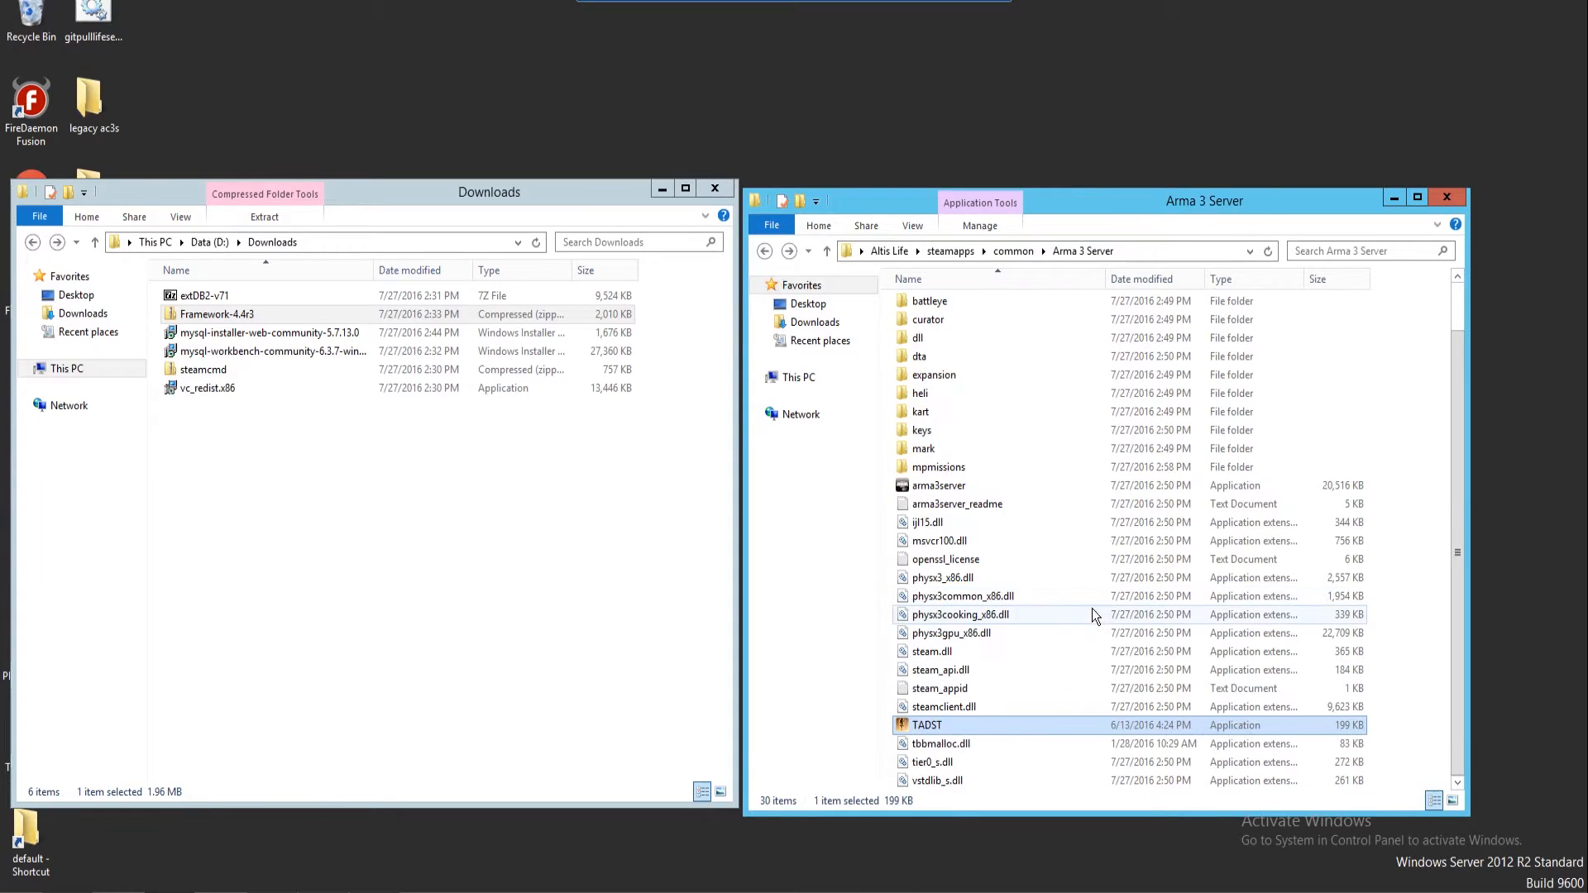
Start TADST, name the server 'Test', set its server and admin passwords, and check the forwarded ports
double_click(931, 726)
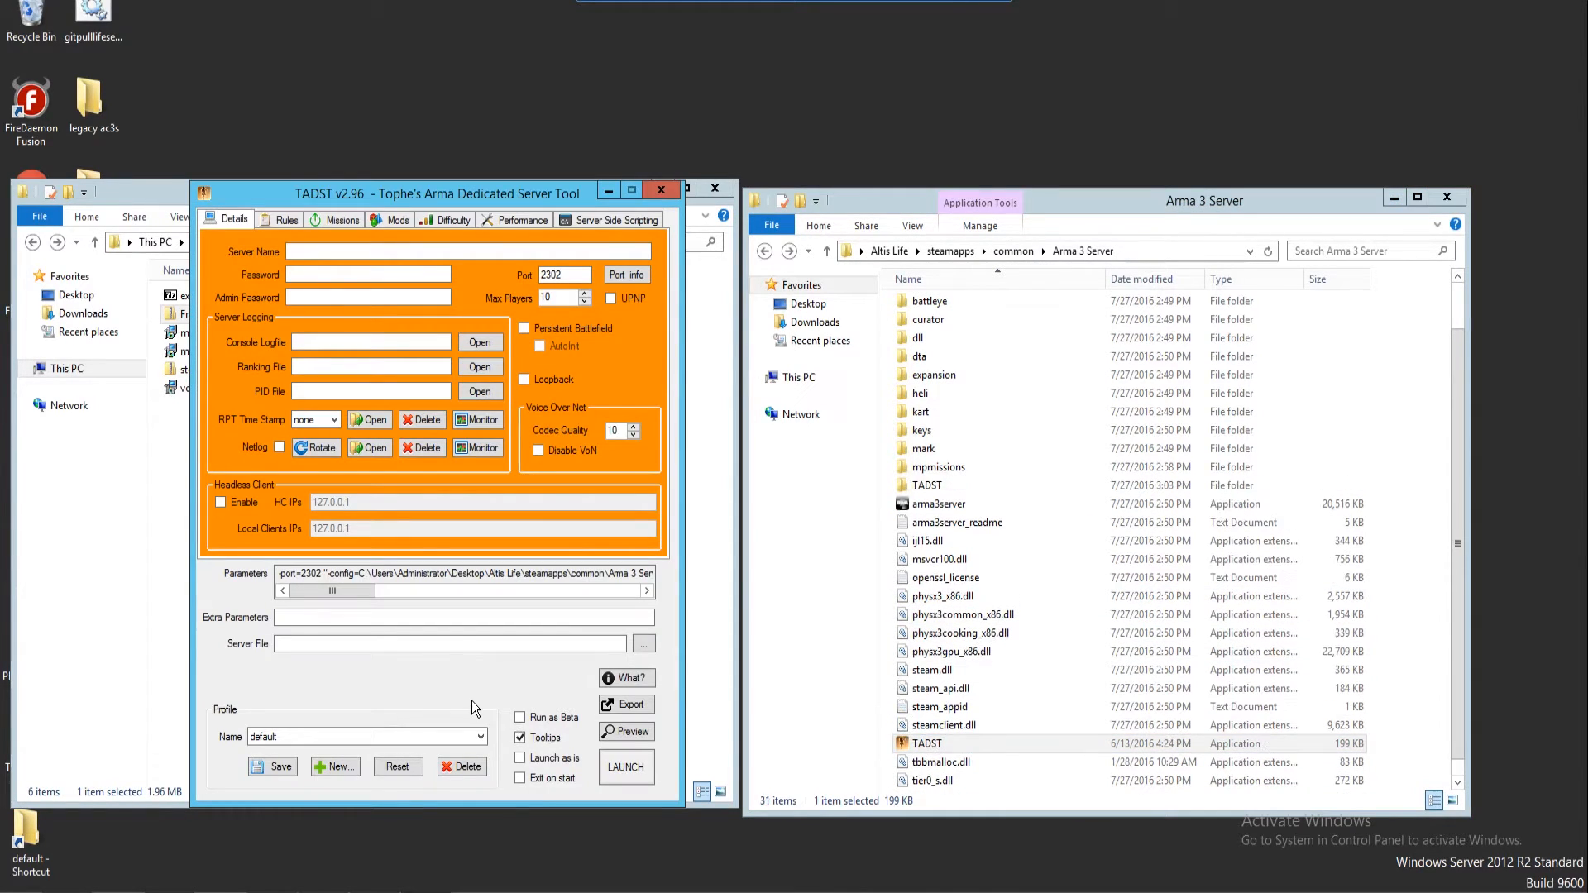
click(326, 255)
text(Test)
key(Tab)
text(test)
click(309, 299)
text(test)
click(565, 299)
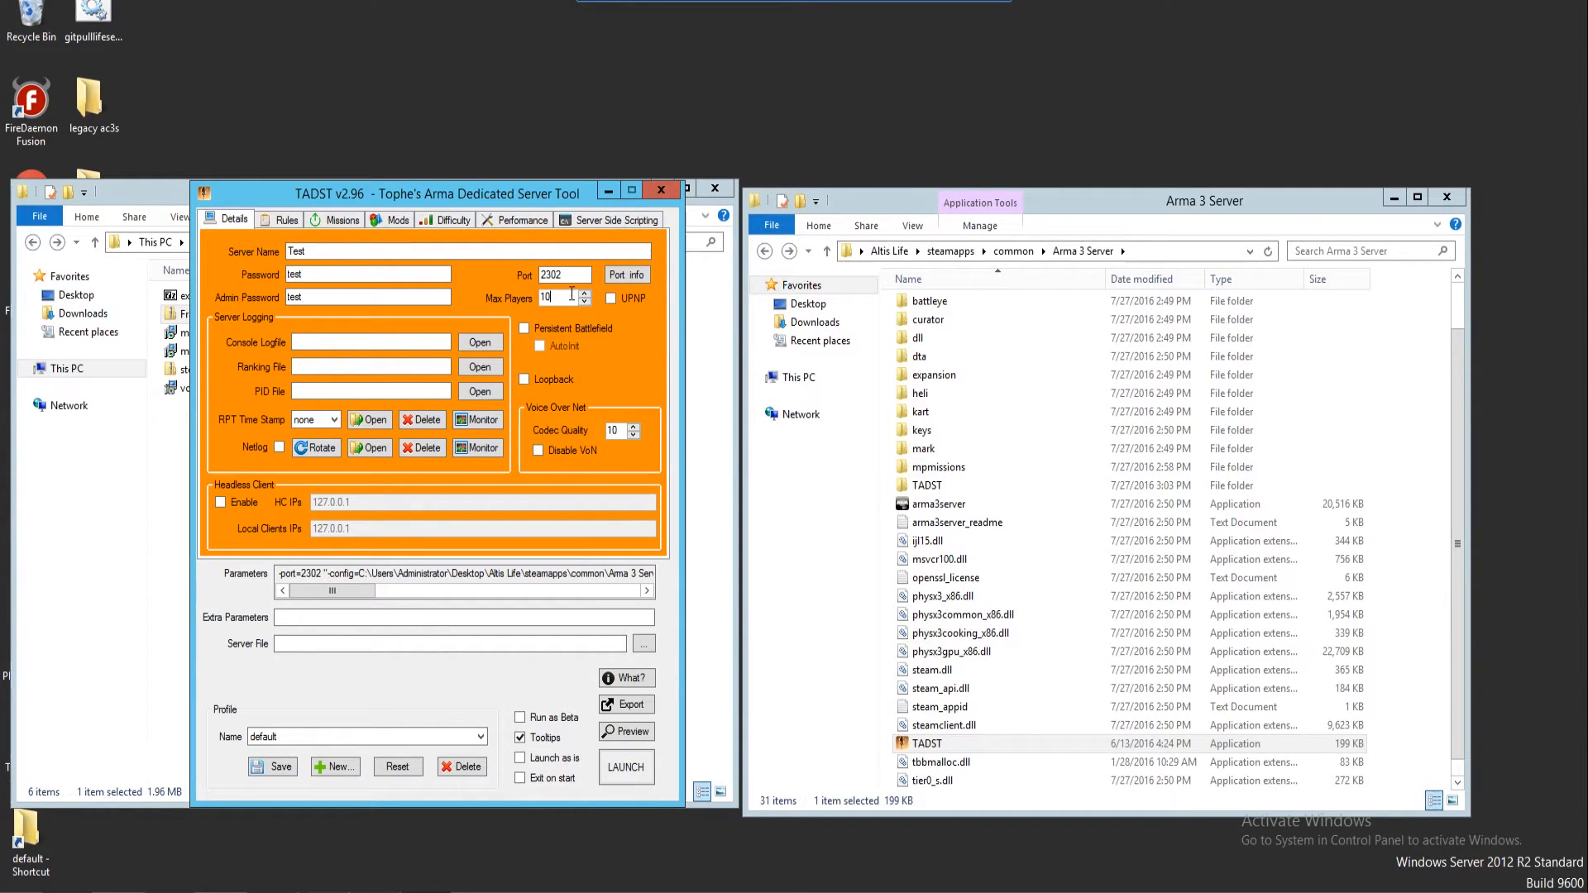
click(612, 275)
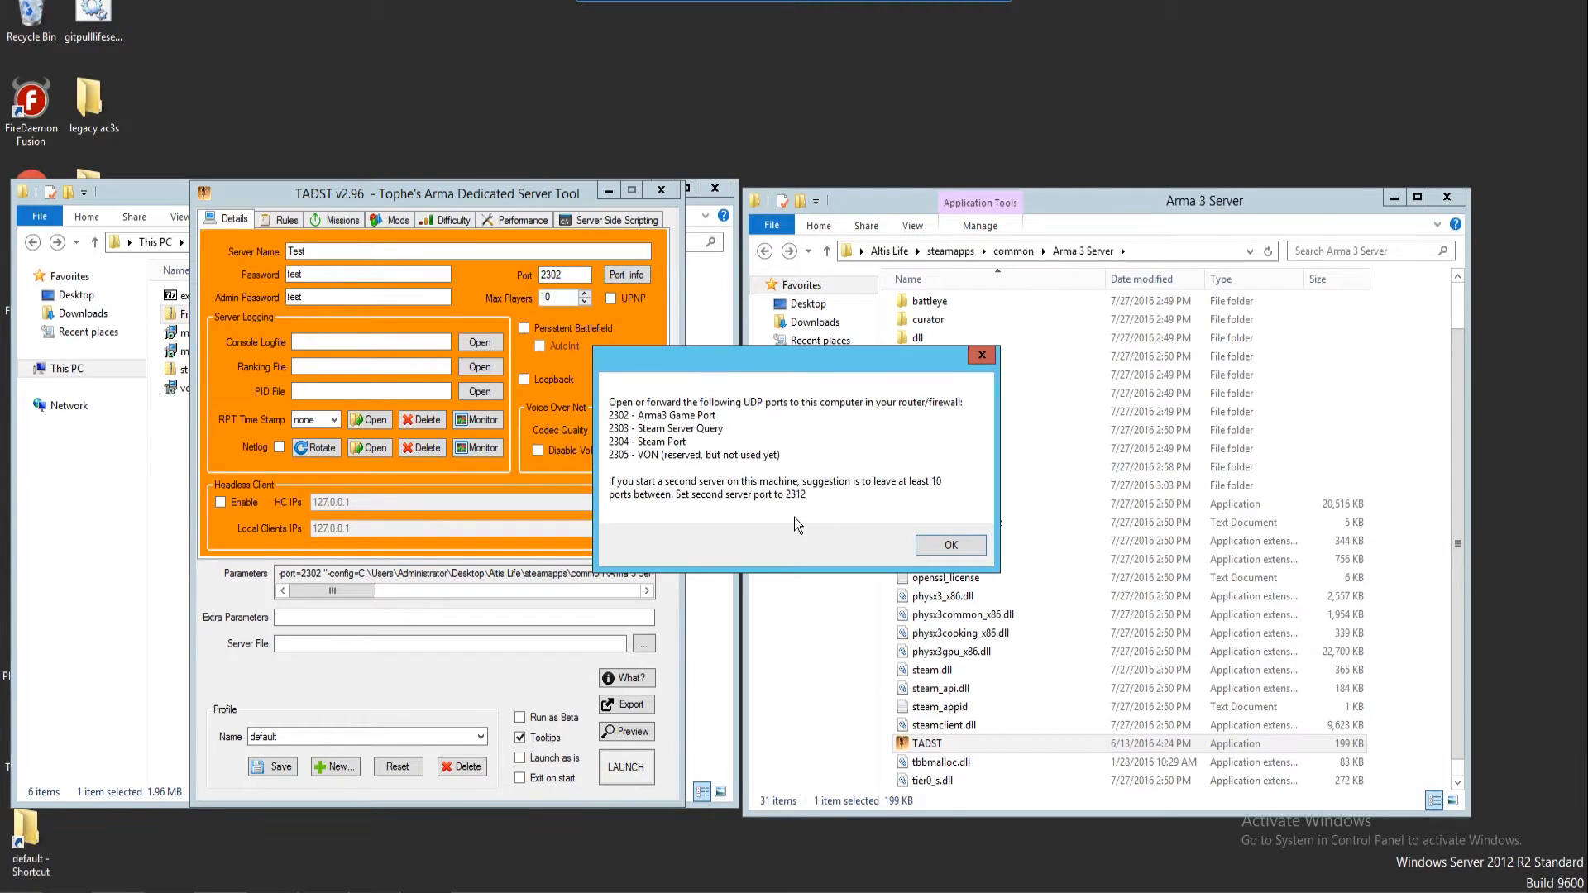
click(932, 545)
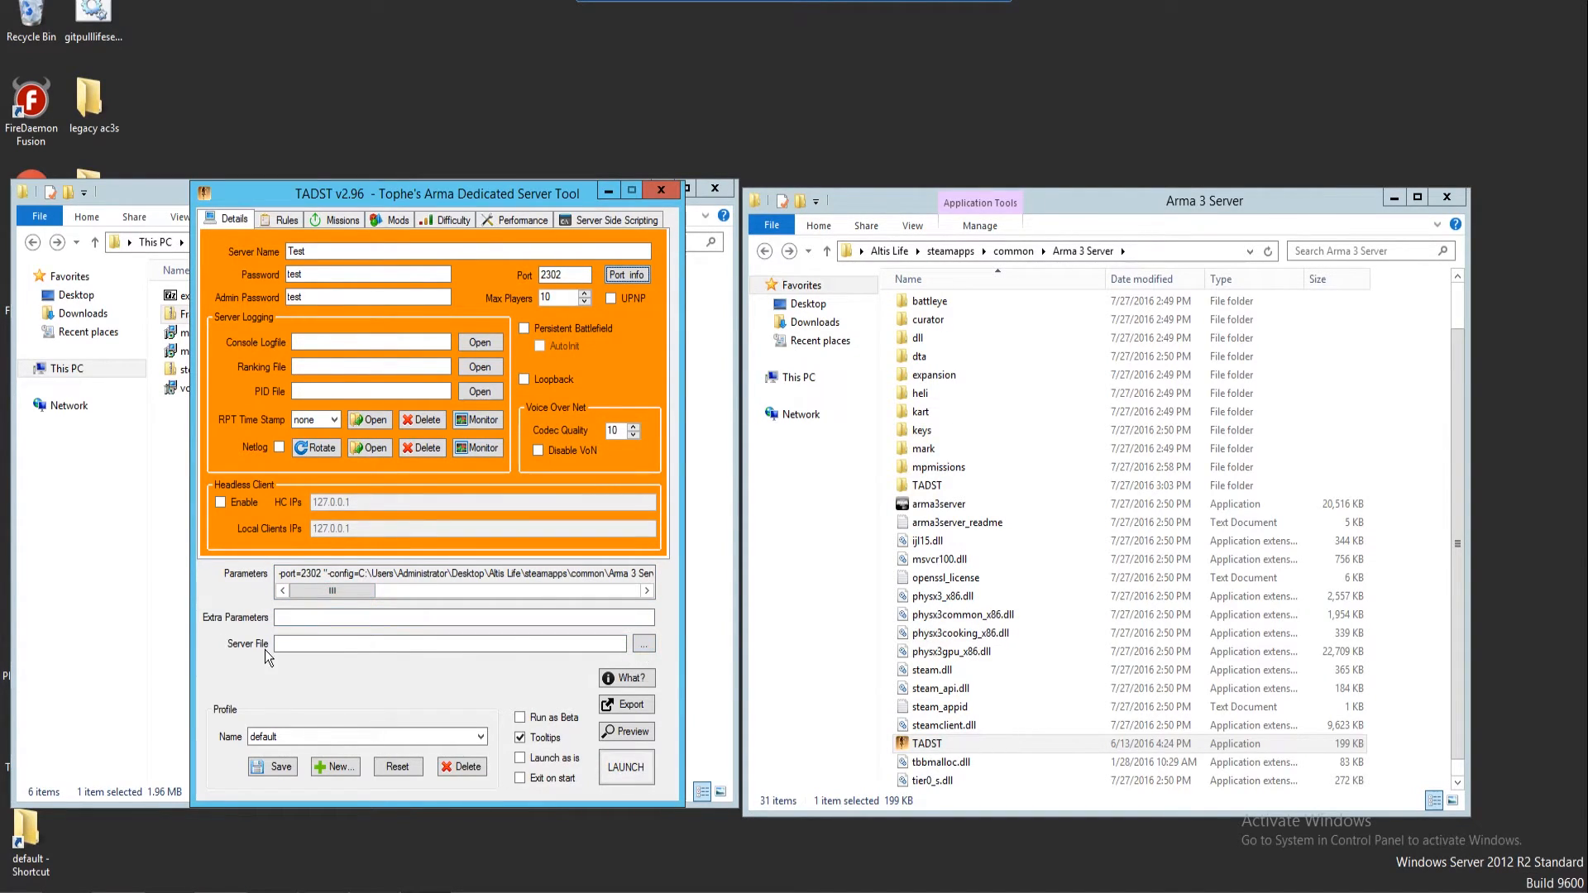
Set arma3server as the server file, turn off mission voting, and enable BattlEye
click(646, 649)
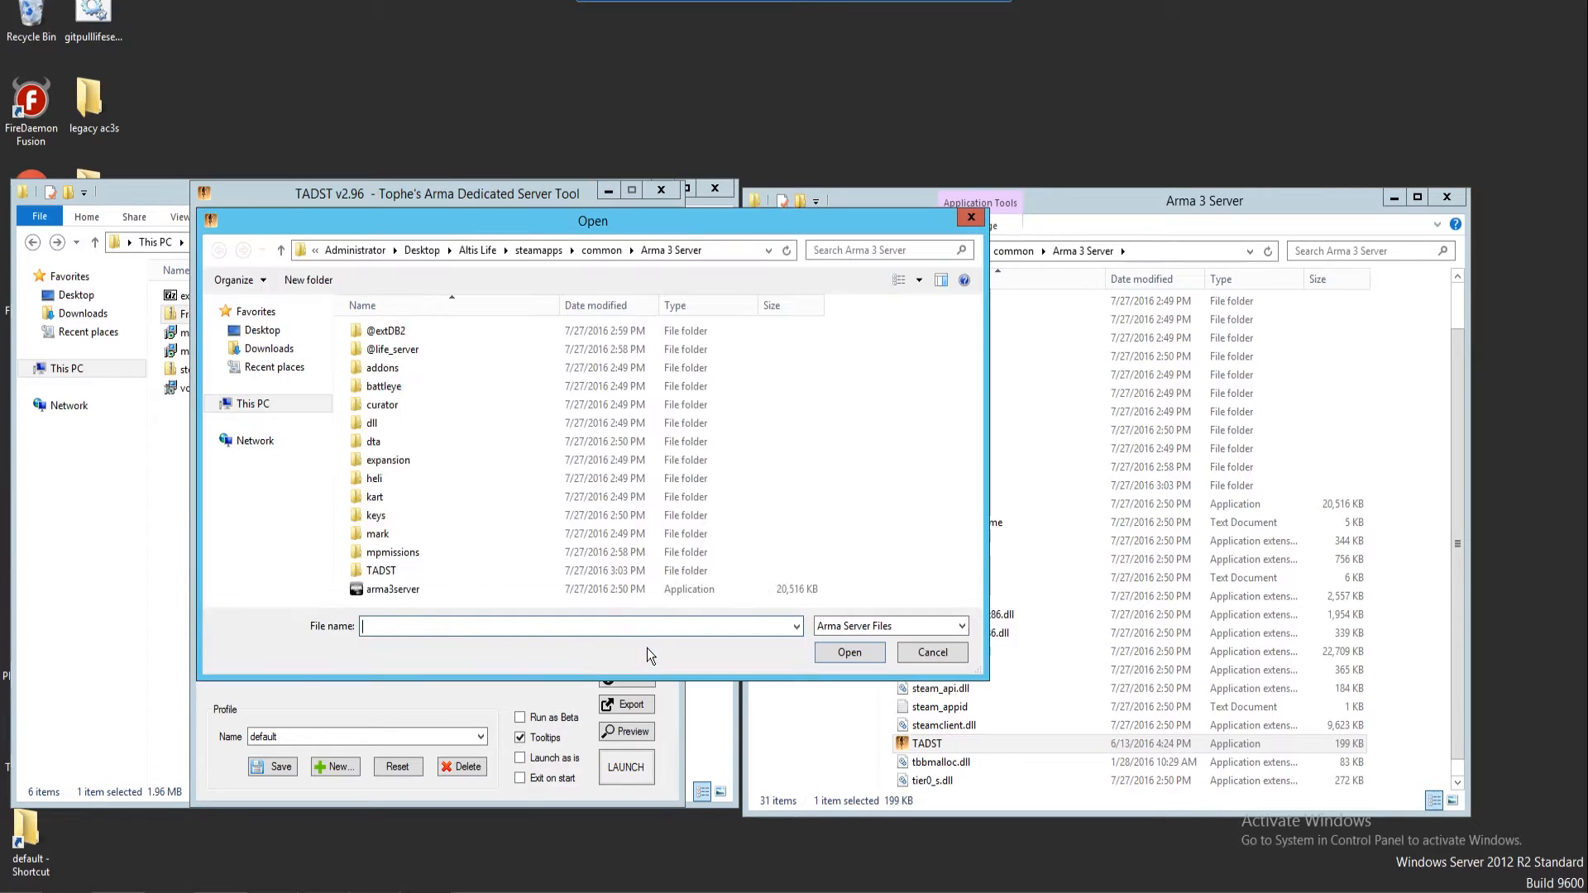
click(403, 591)
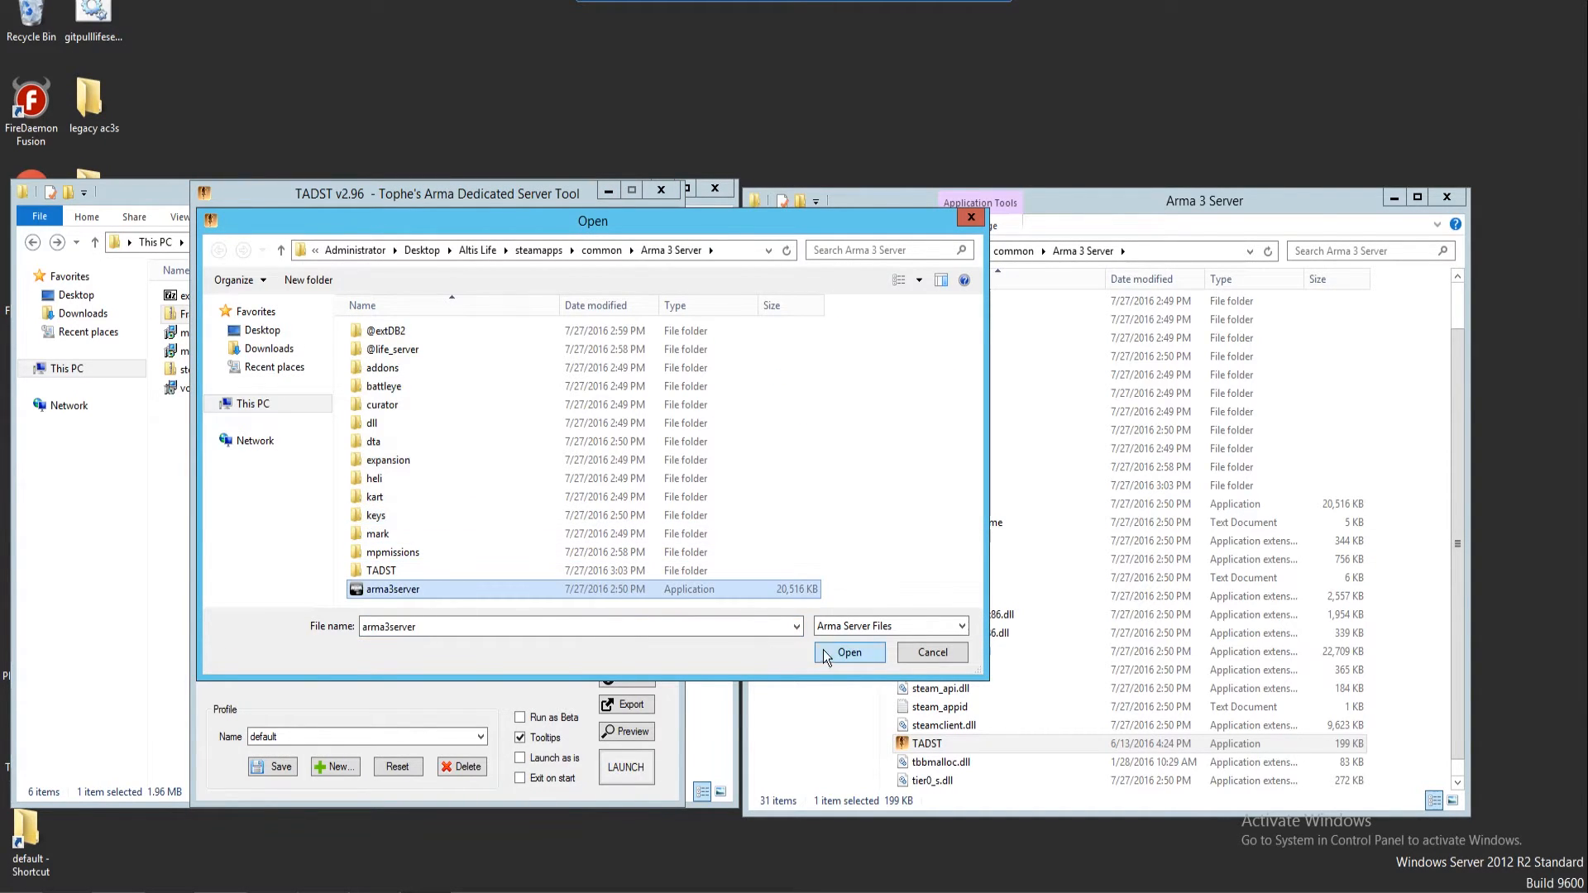
click(828, 652)
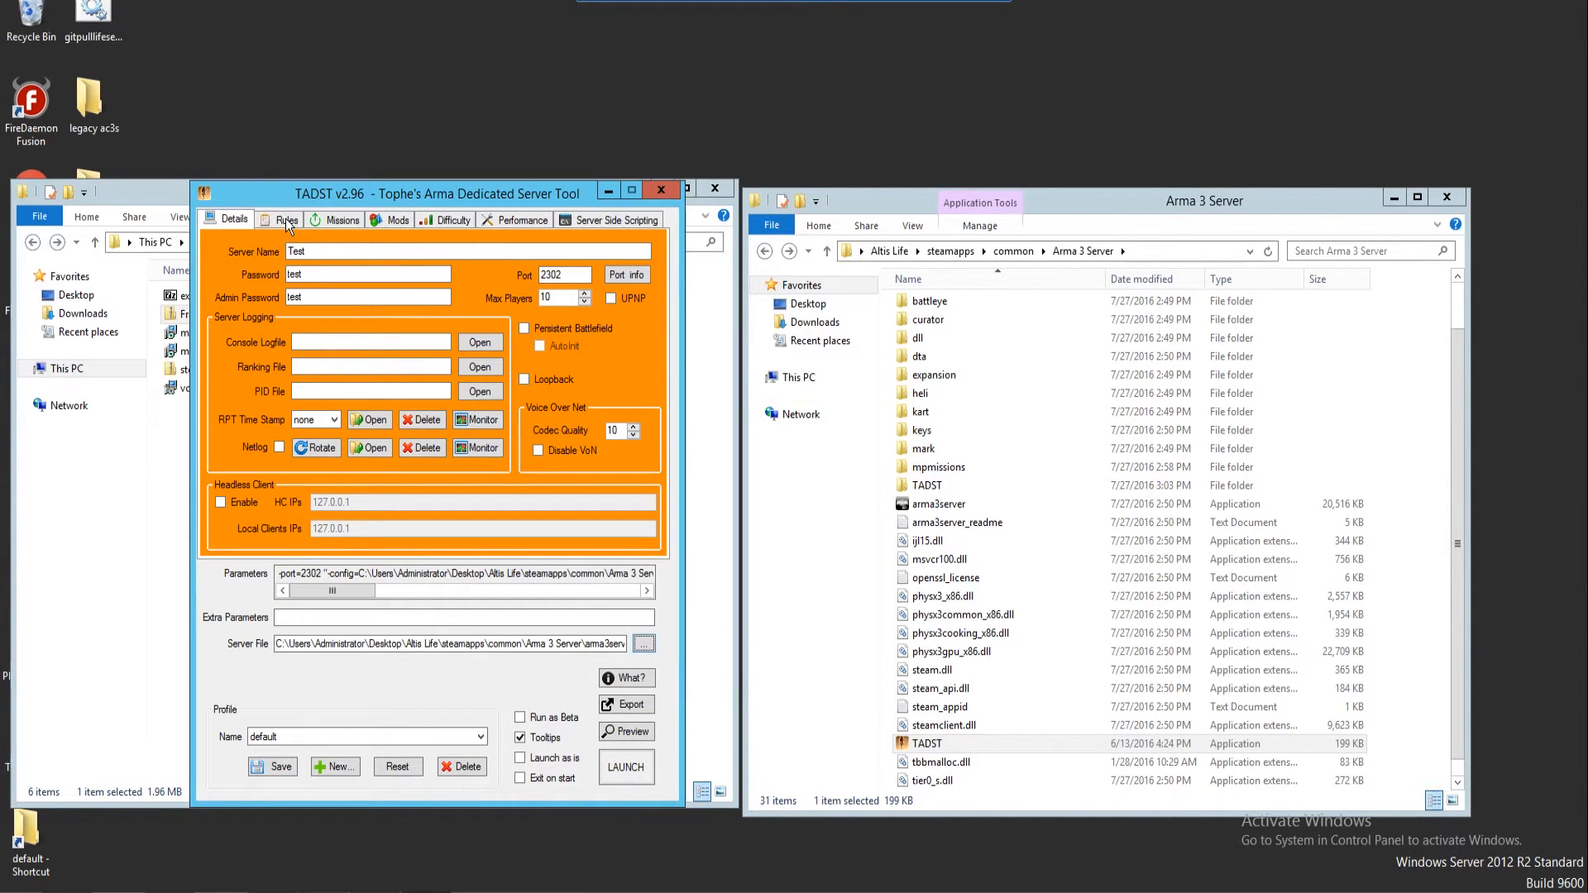
click(287, 219)
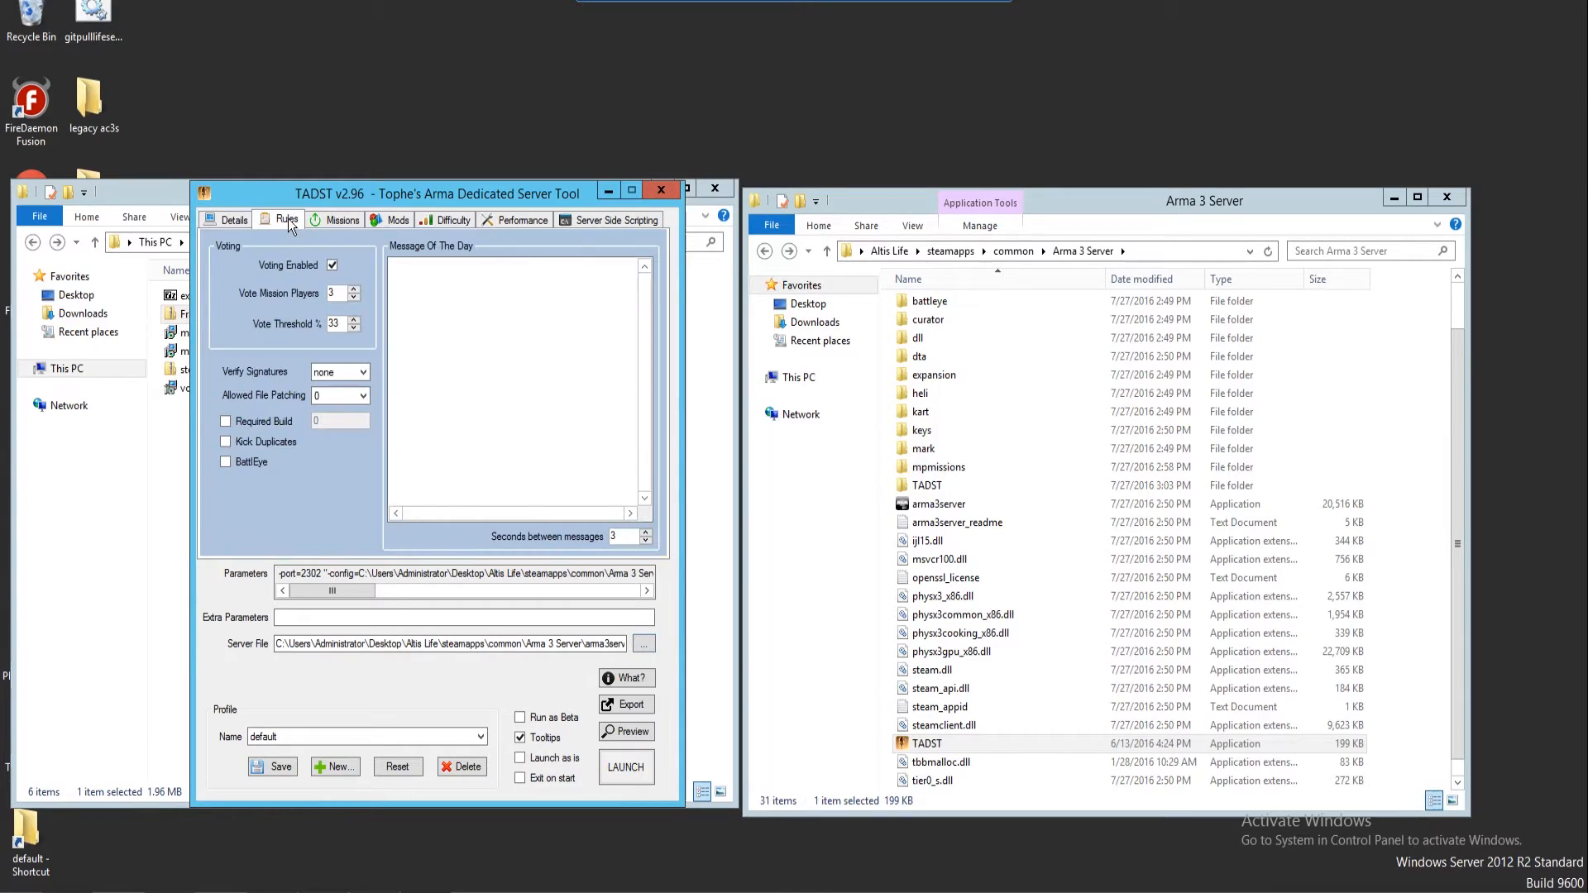
click(329, 271)
click(226, 460)
click(336, 223)
click(230, 293)
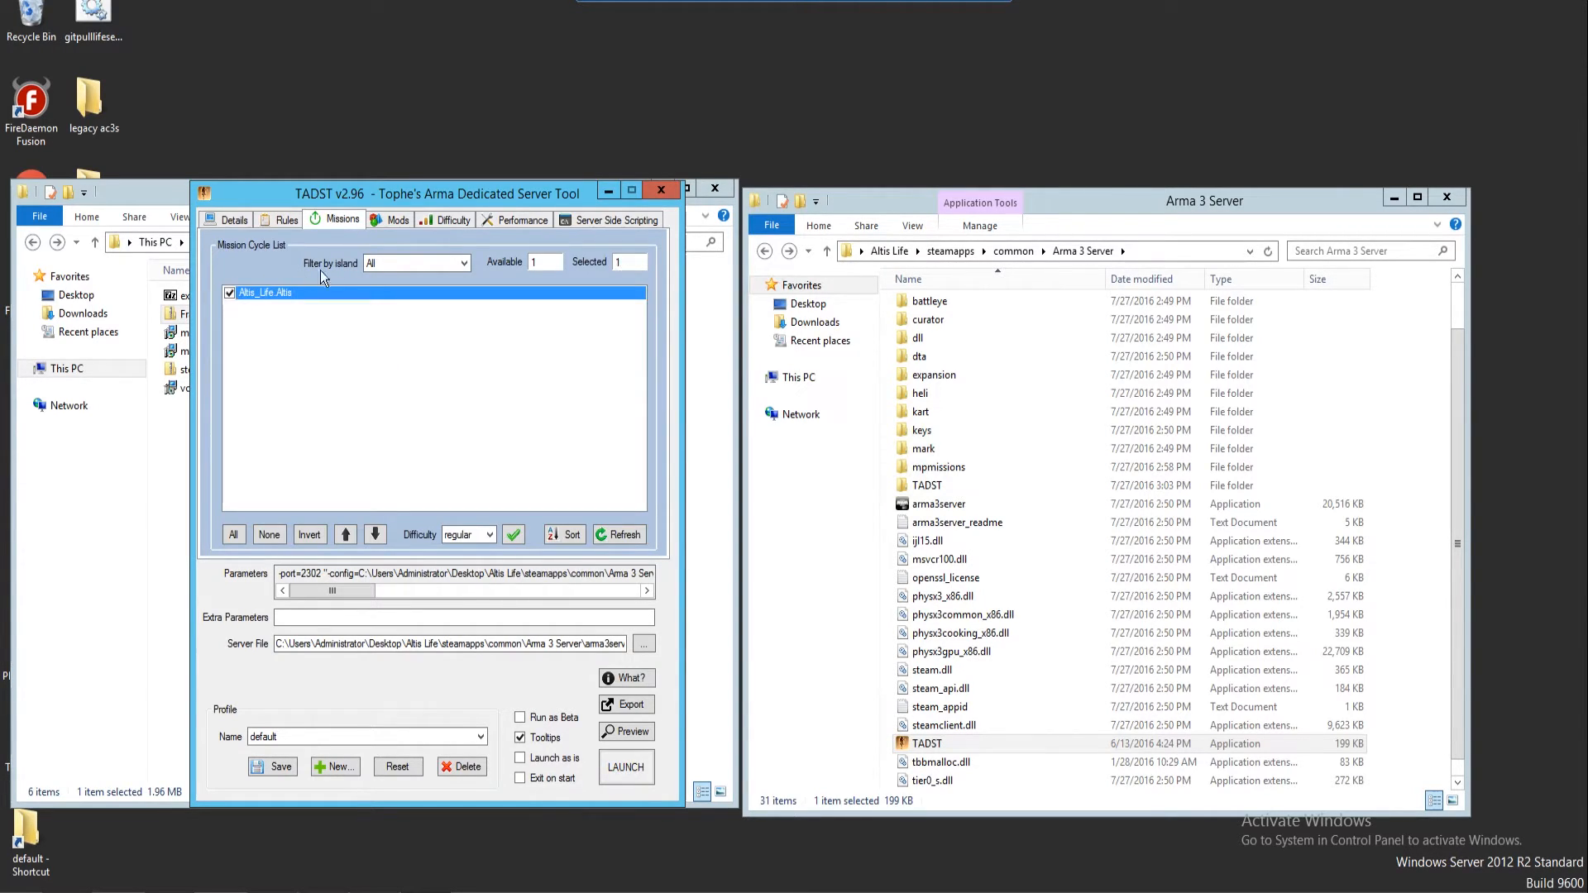
click(400, 221)
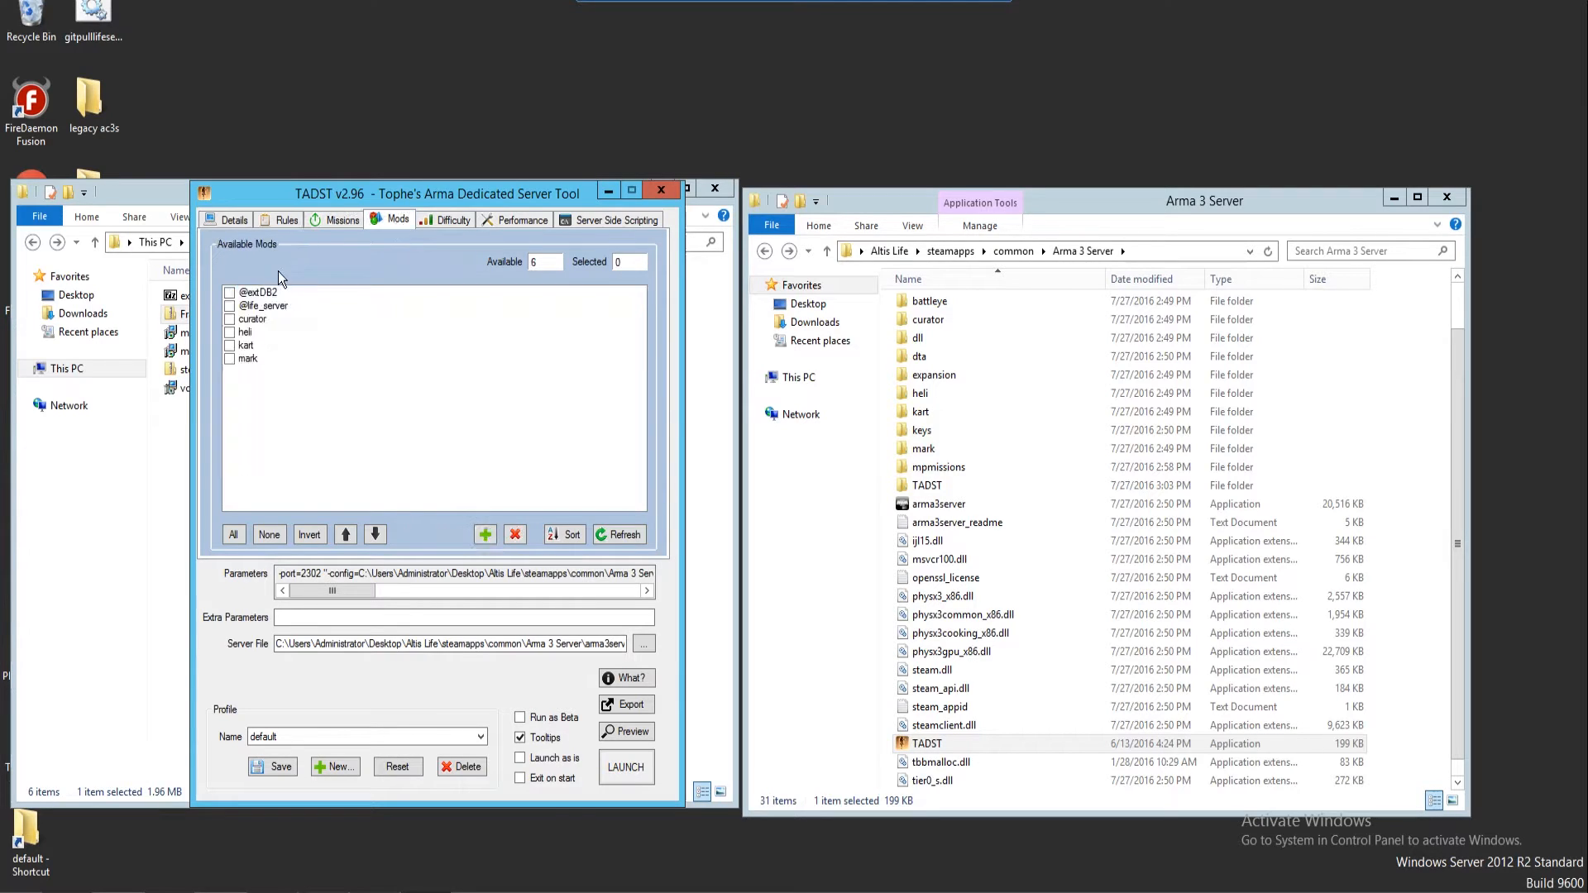
click(230, 293)
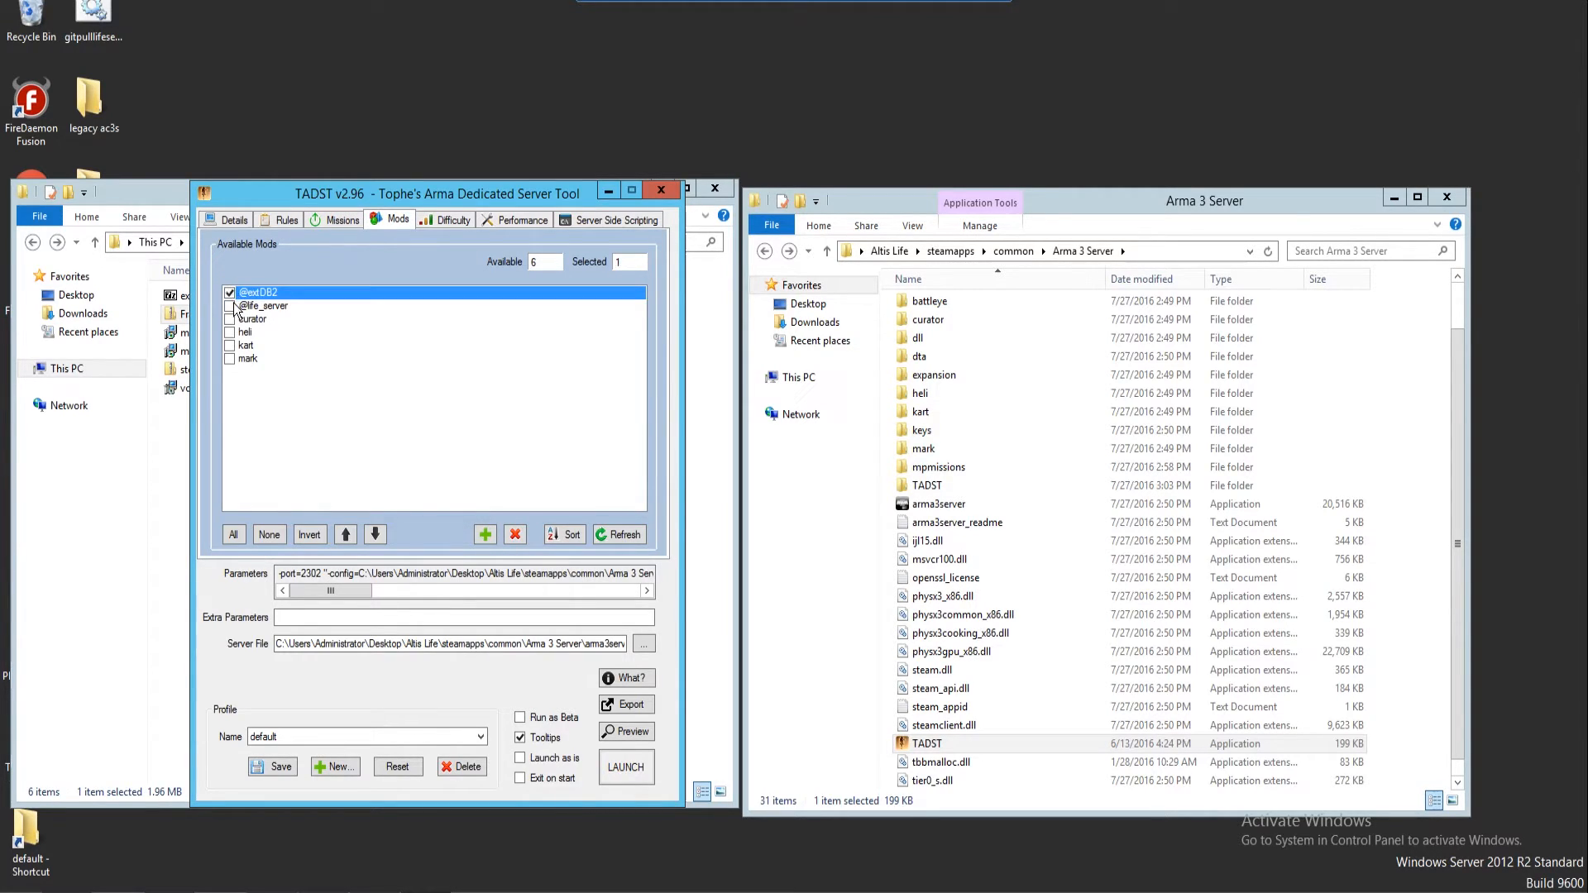
click(230, 306)
Turn on Persistent Battlefield in the main server details
click(446, 221)
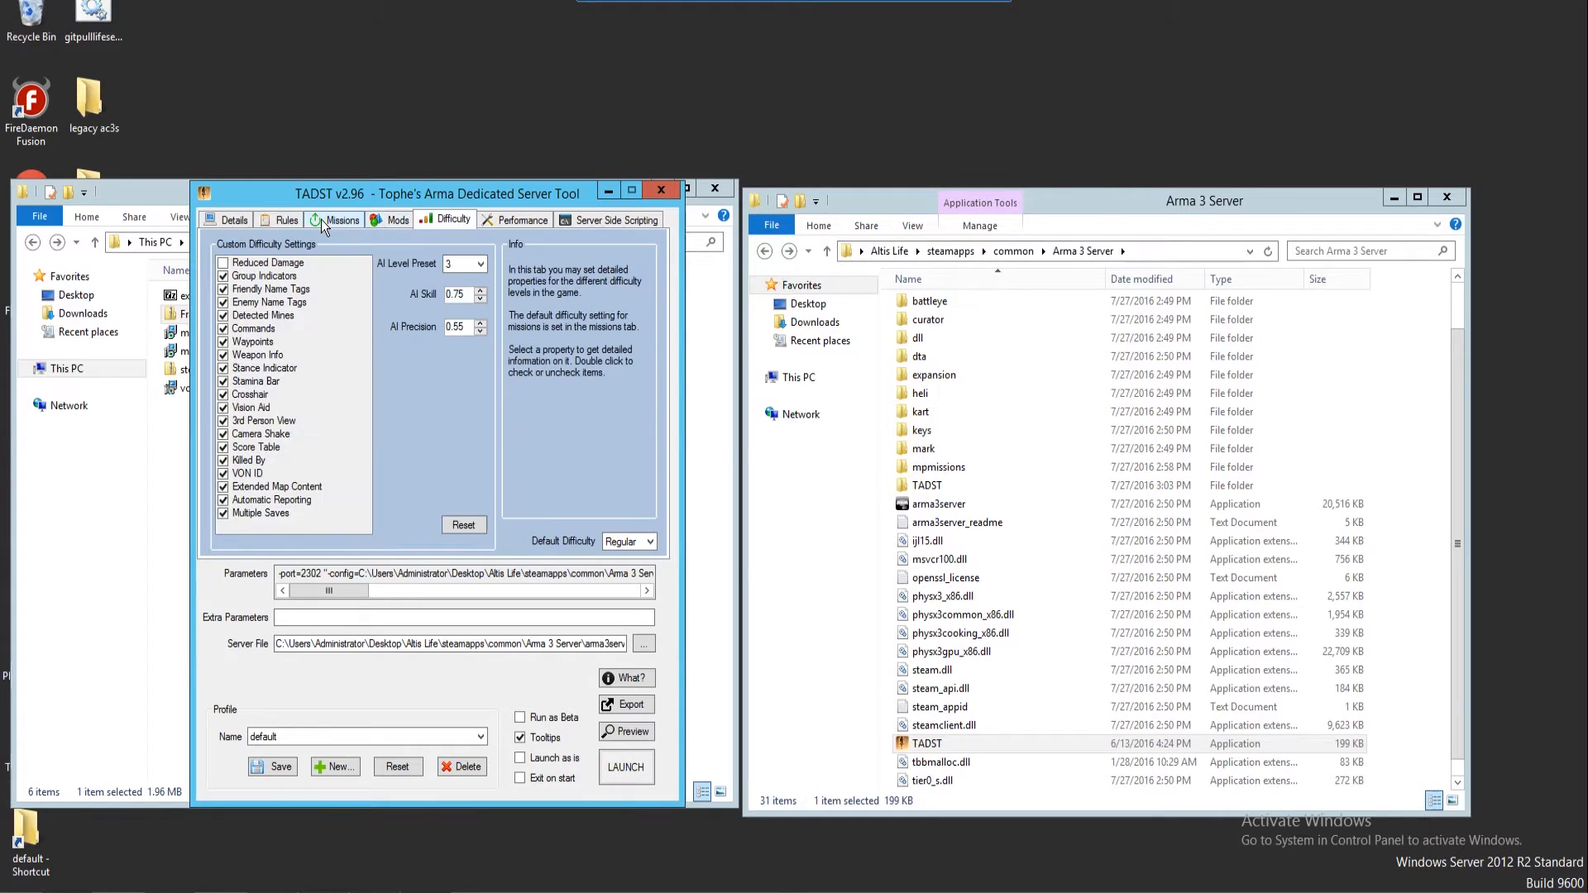
click(280, 220)
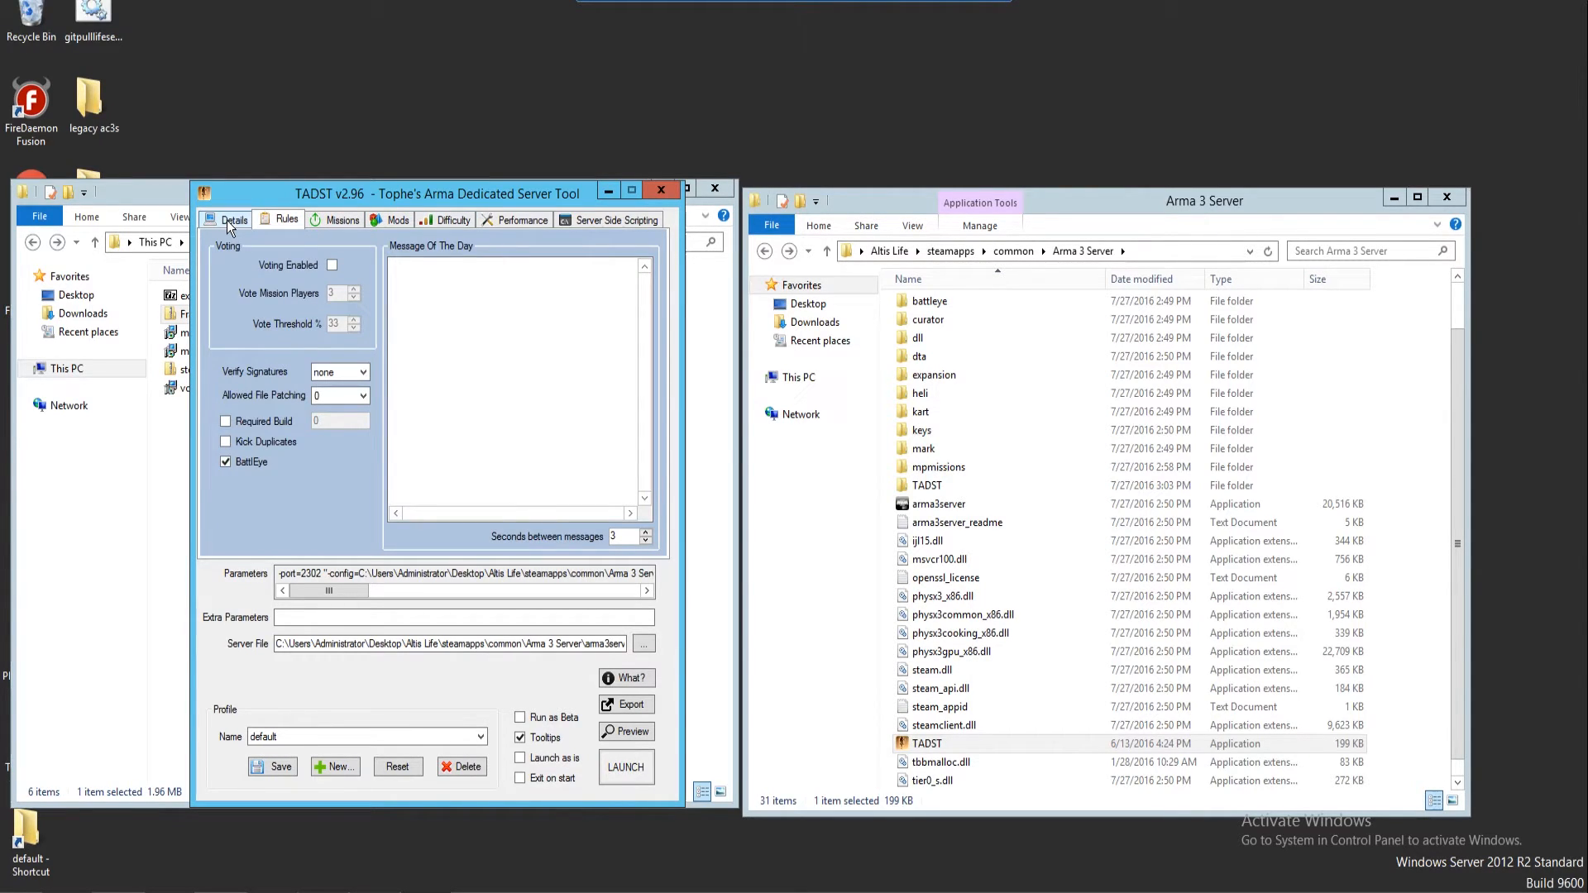
click(231, 223)
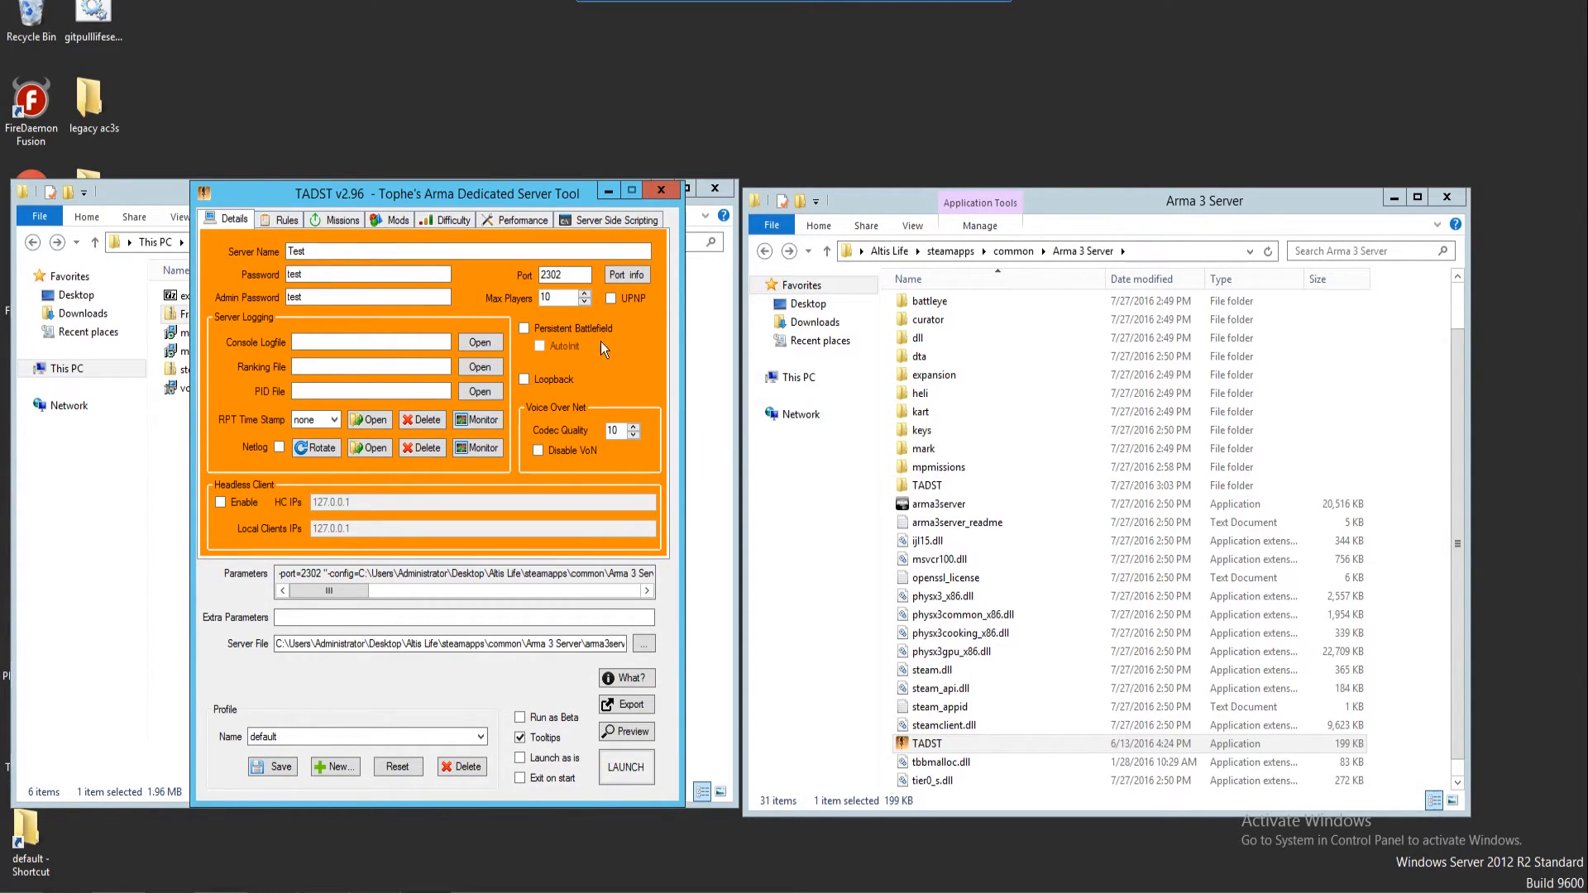
click(524, 331)
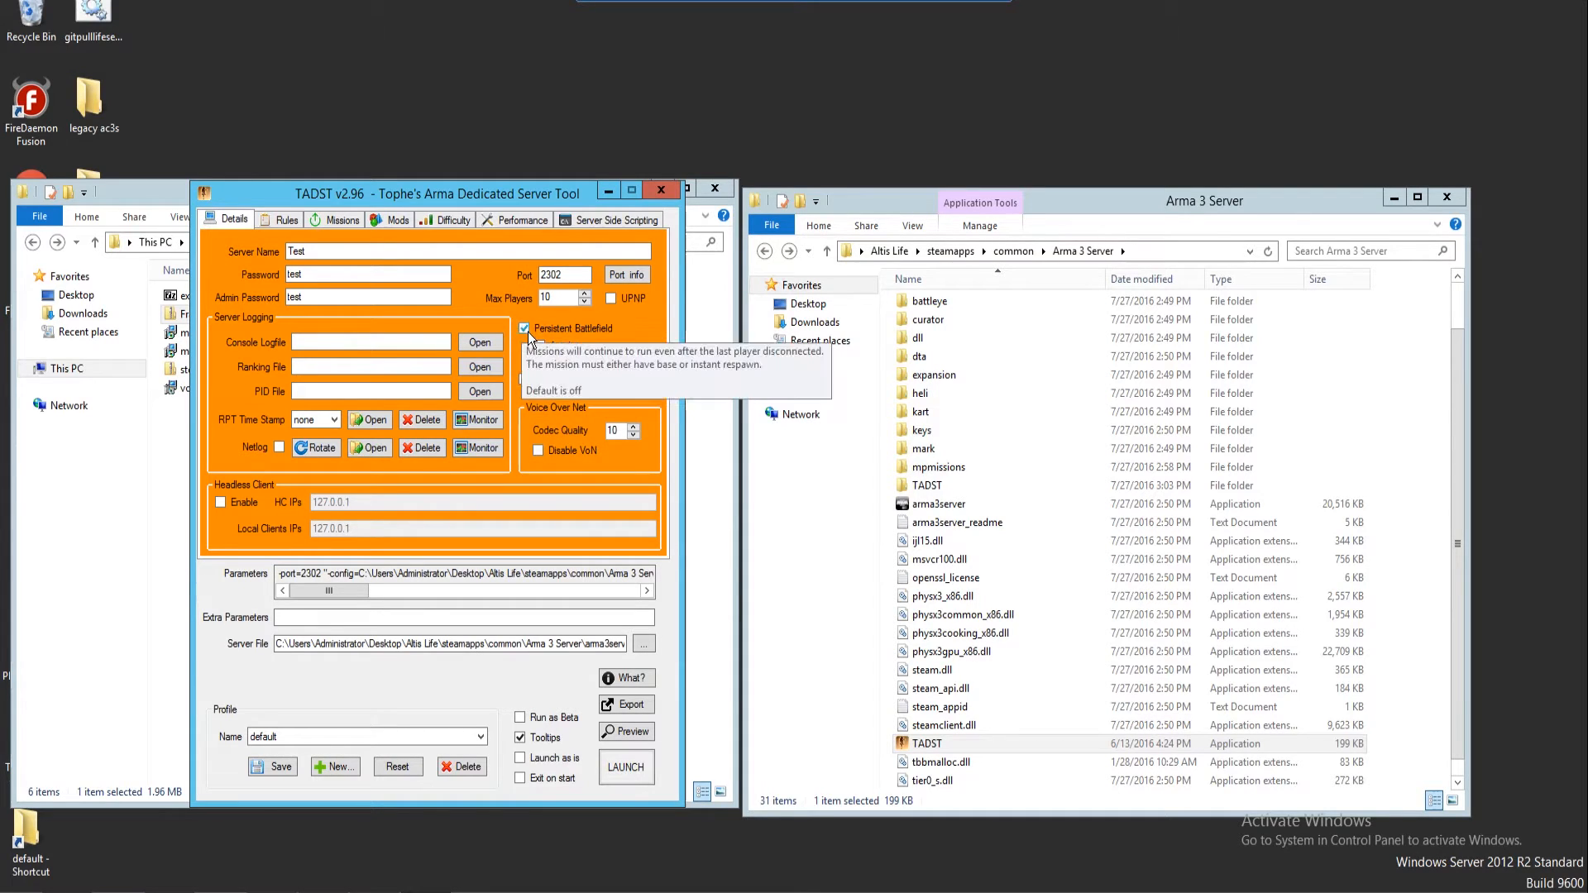
Review the rules, mission and mod selections, then launch the dedicated server
click(281, 219)
click(334, 220)
click(390, 222)
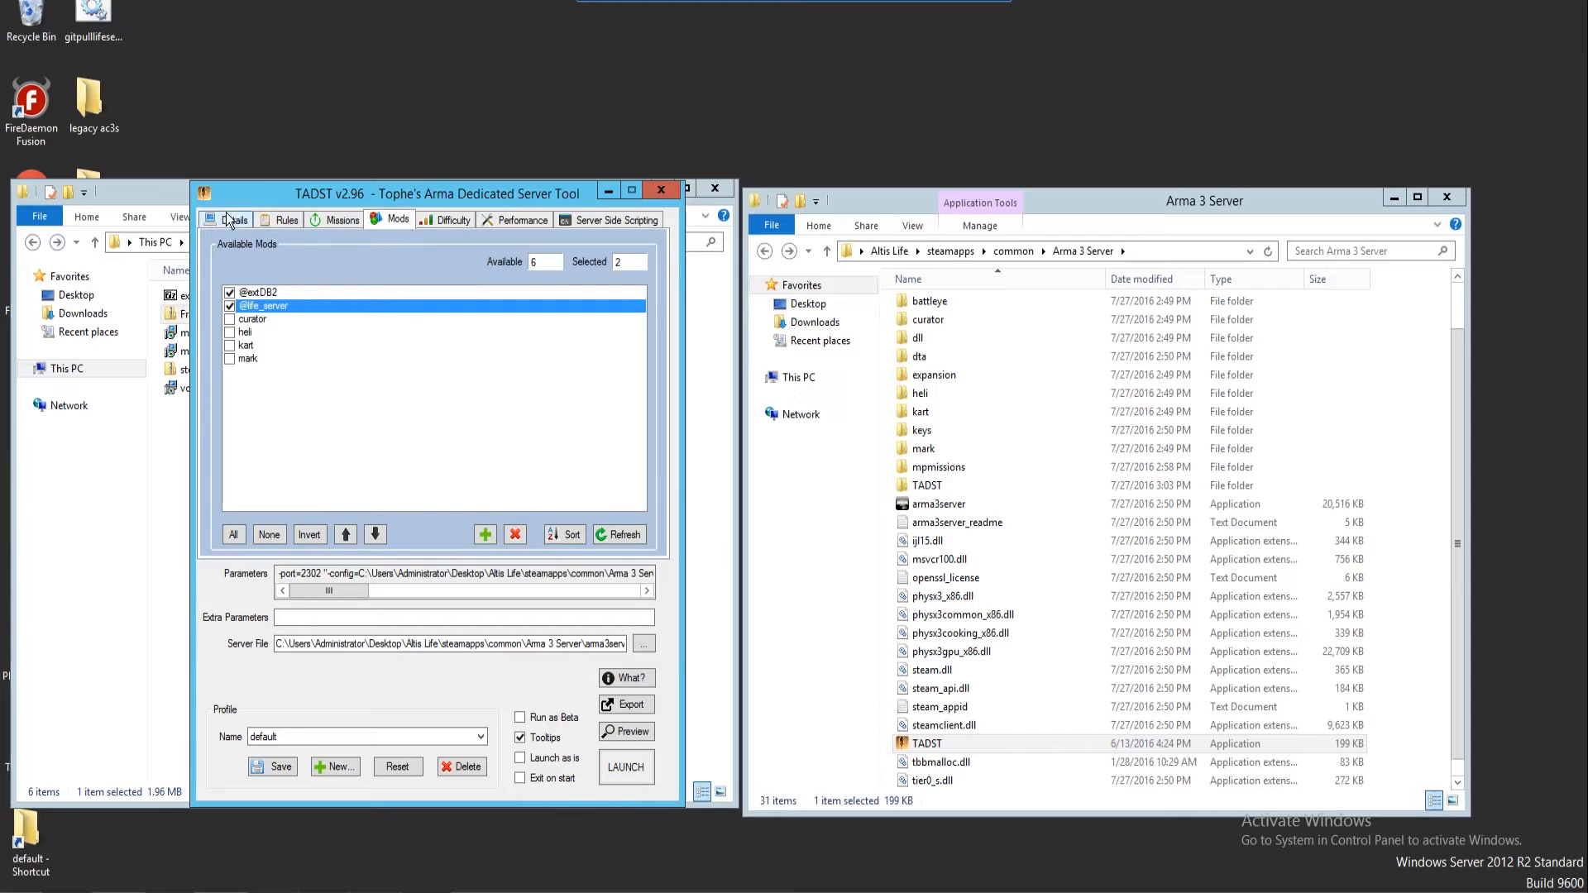
click(230, 225)
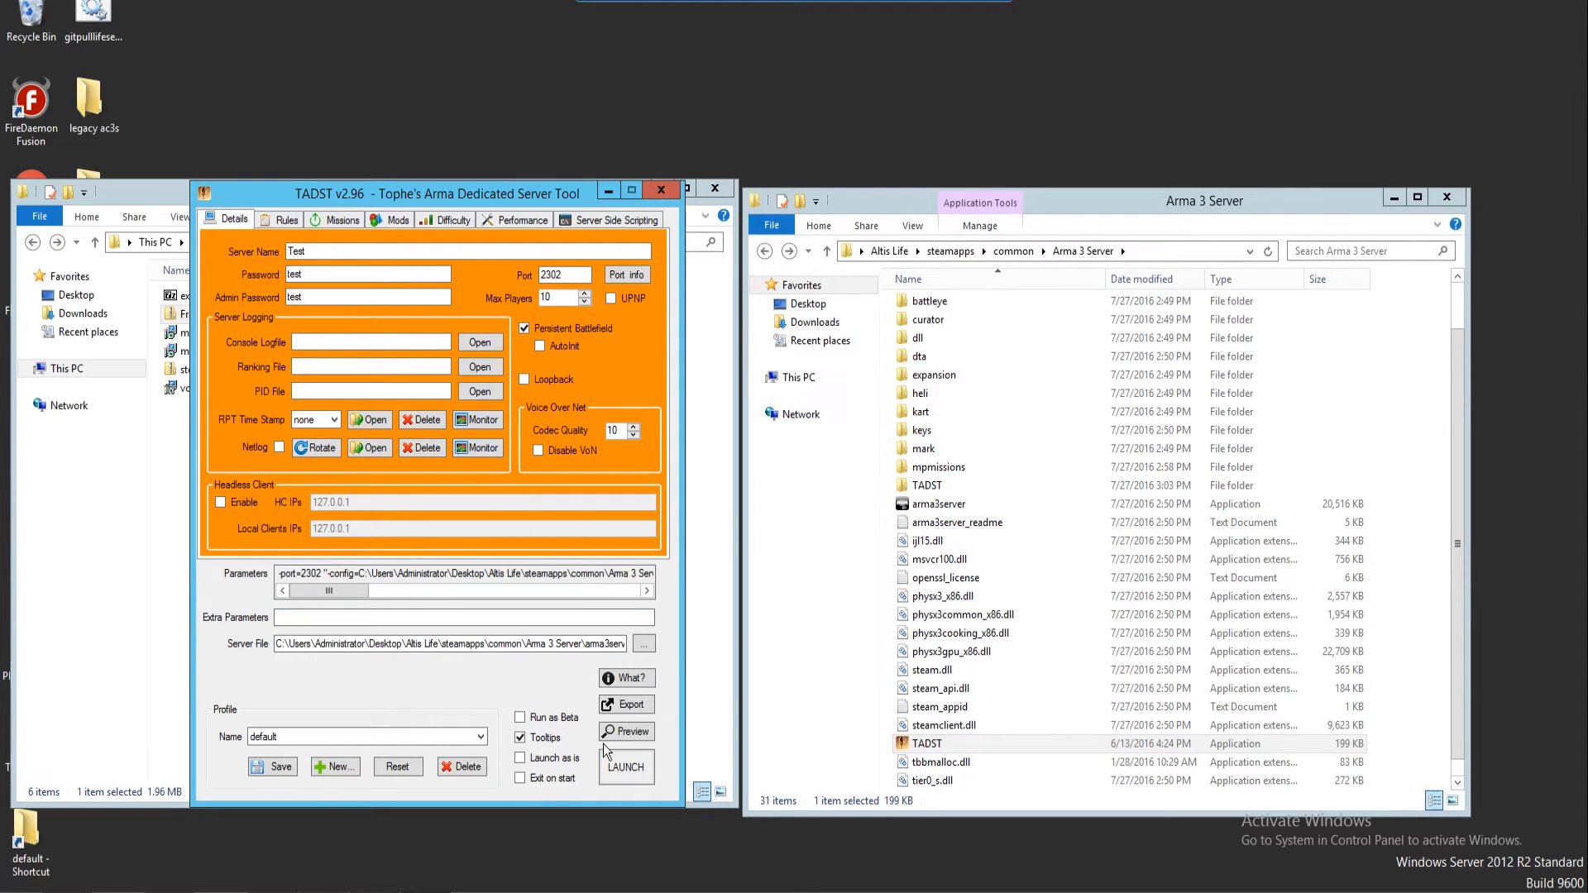
click(613, 768)
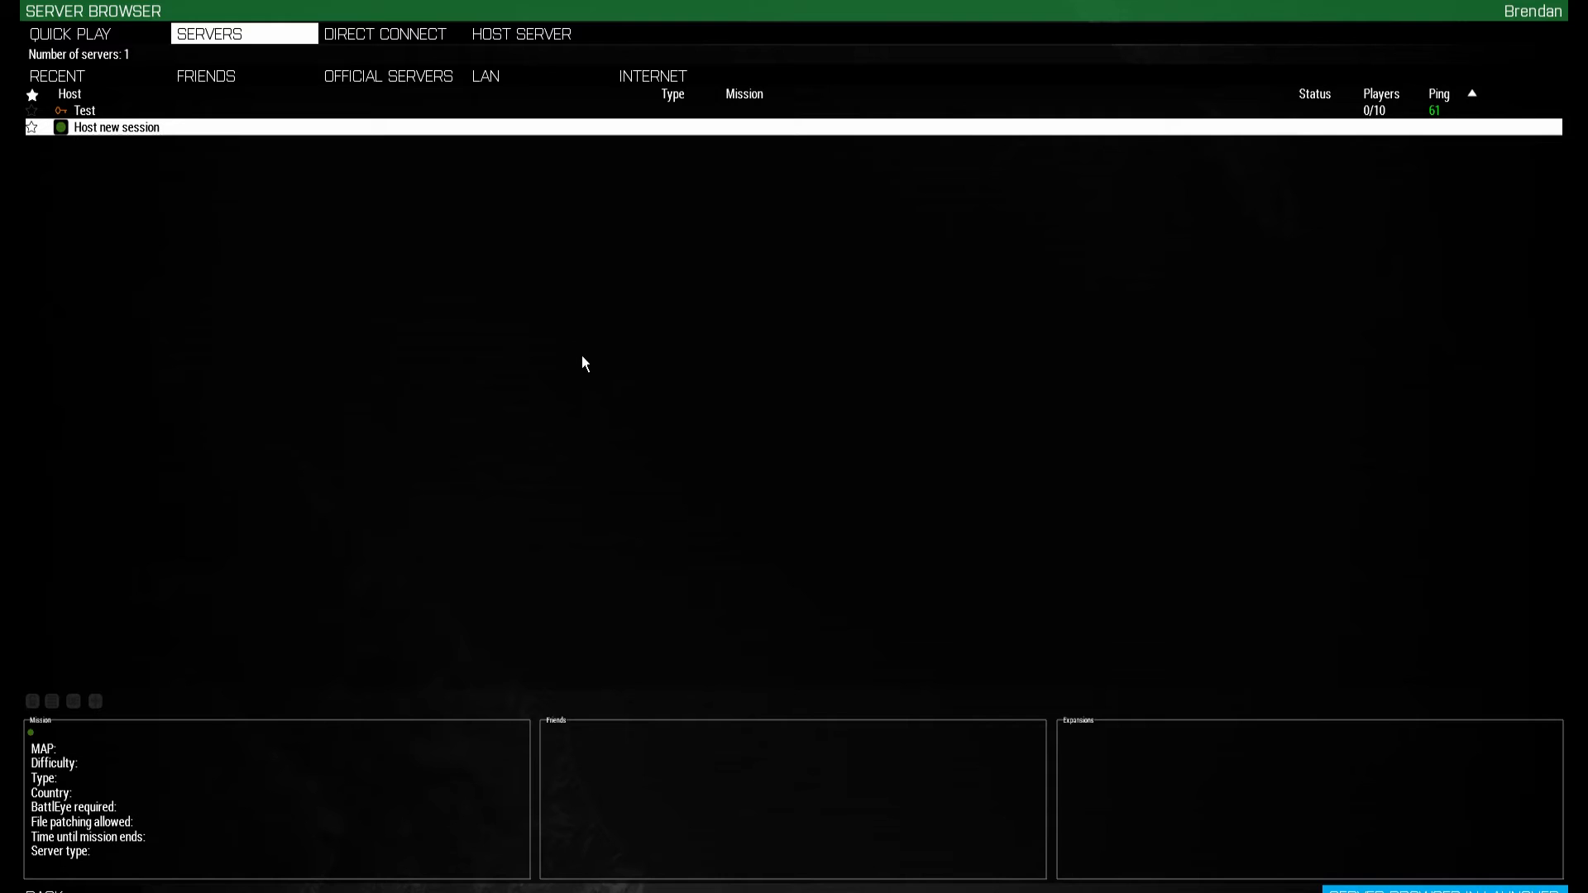
Check the Direct Connect details, then join the Test server and submit its server password
click(121, 111)
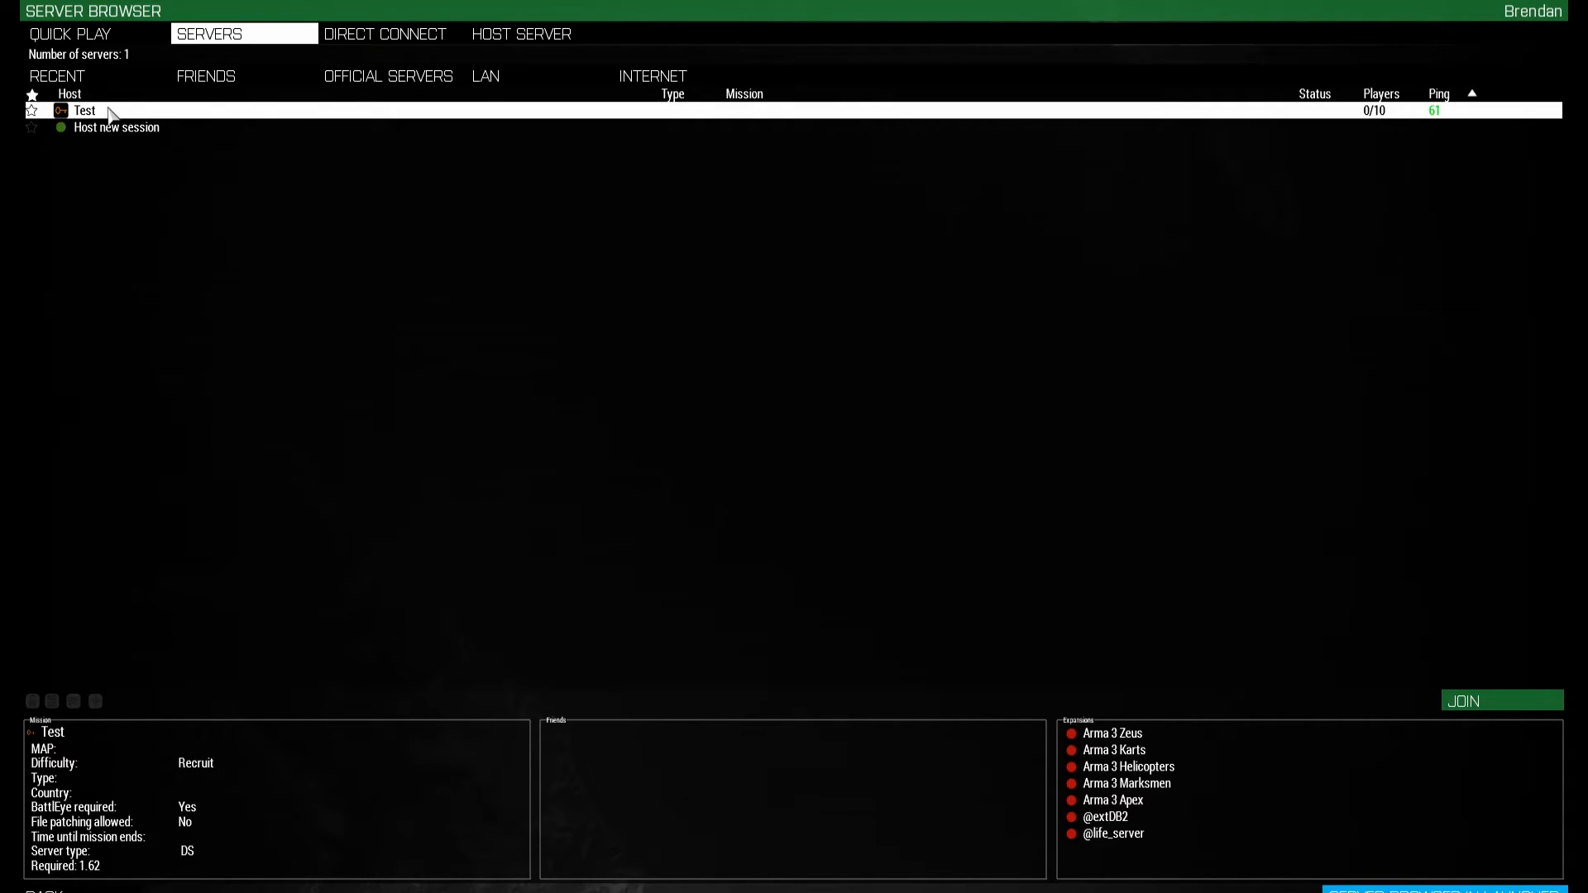
click(389, 35)
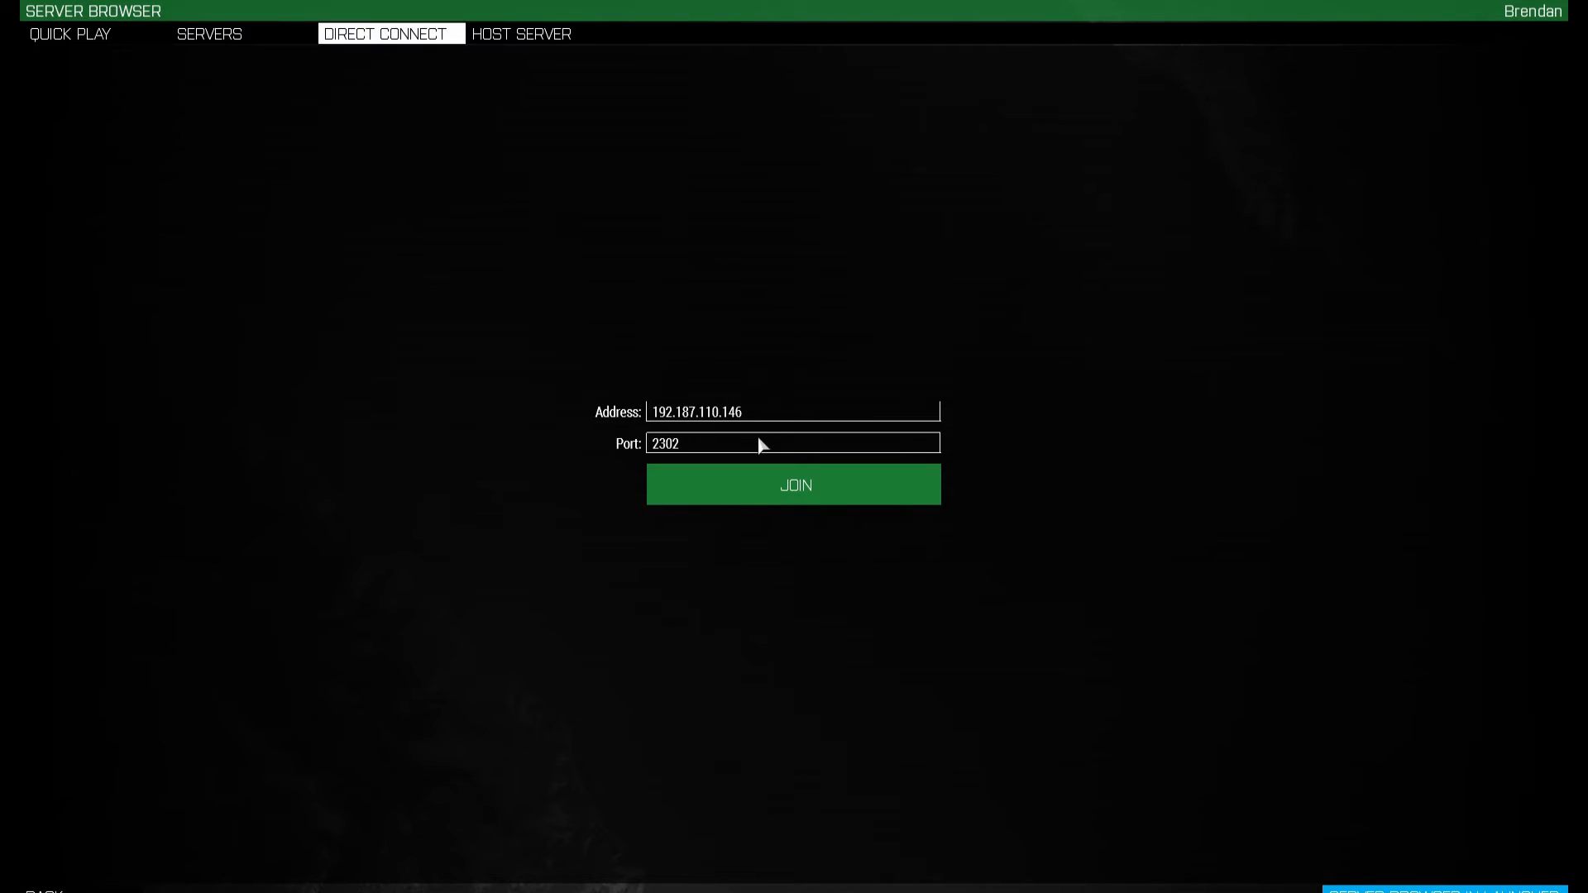
click(742, 493)
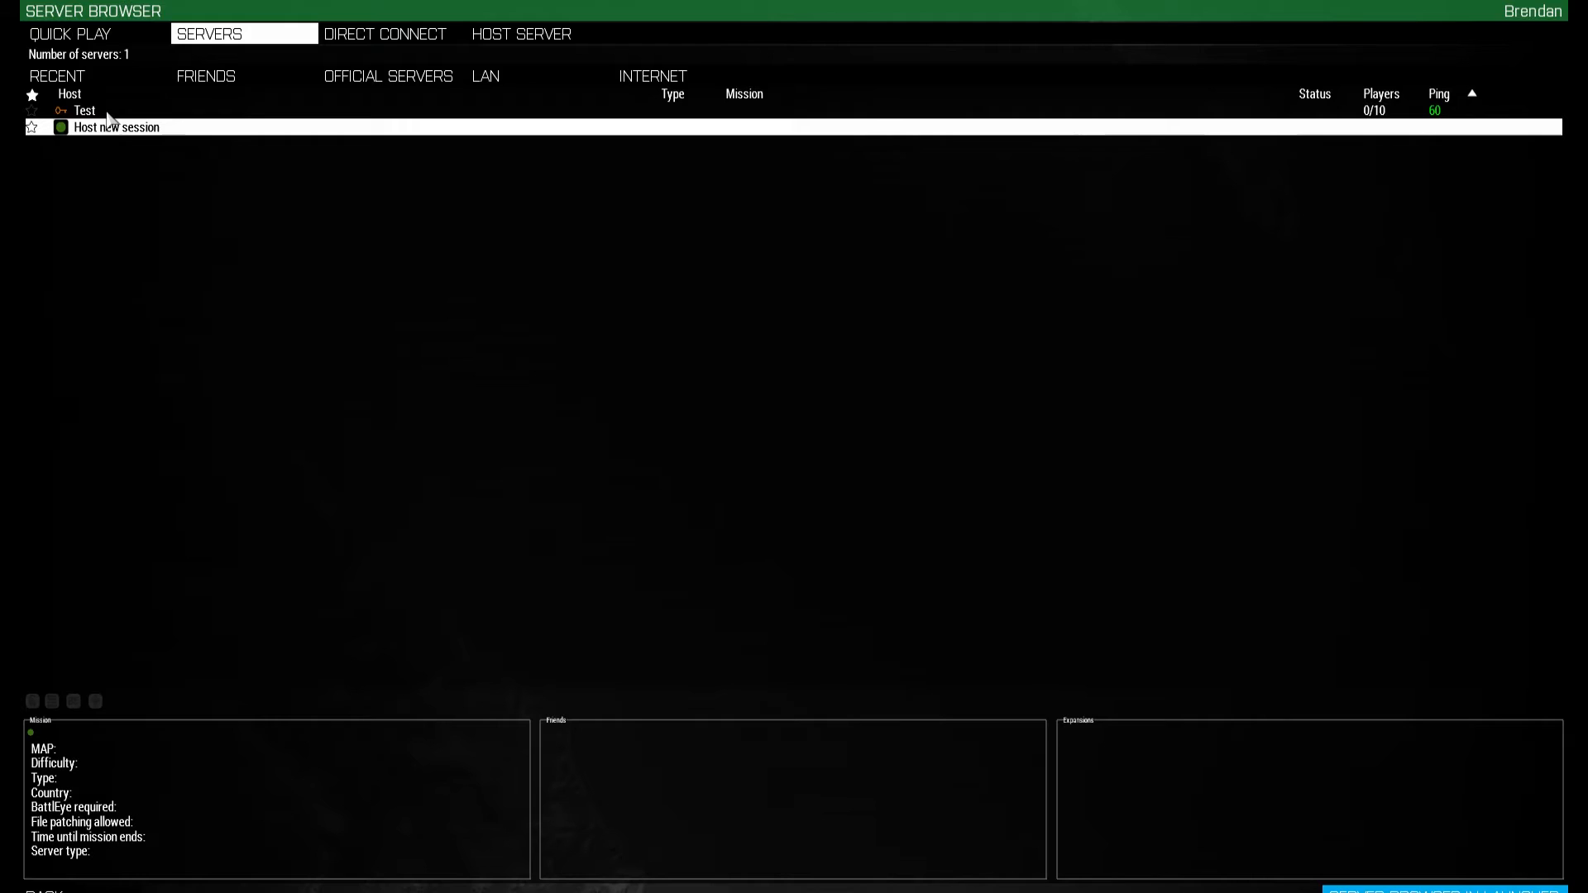
double_click(108, 114)
text(test)
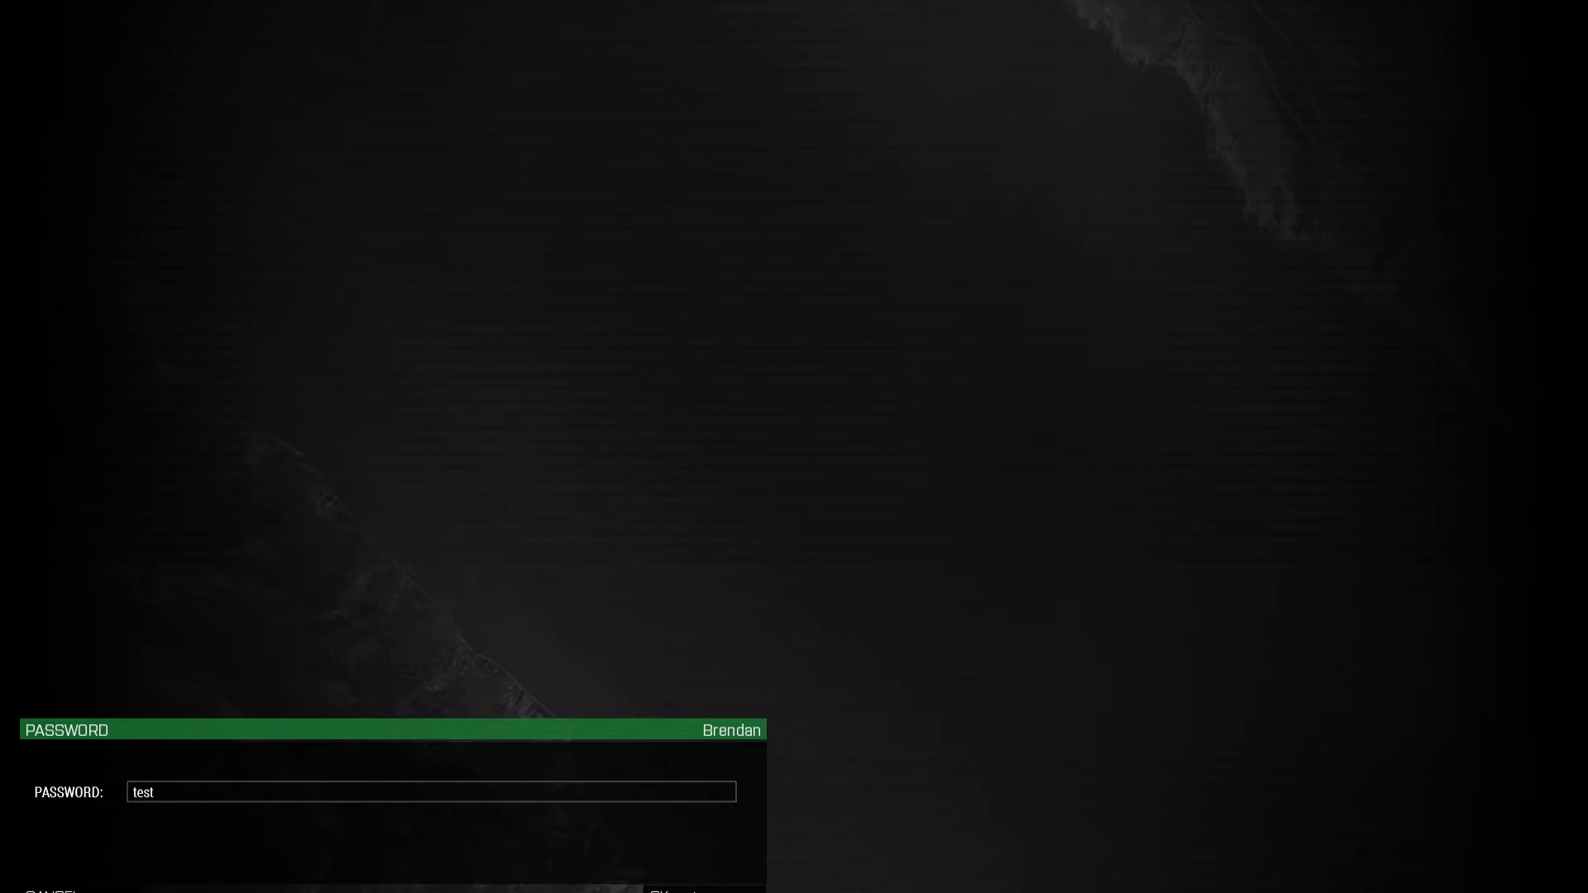
click(695, 891)
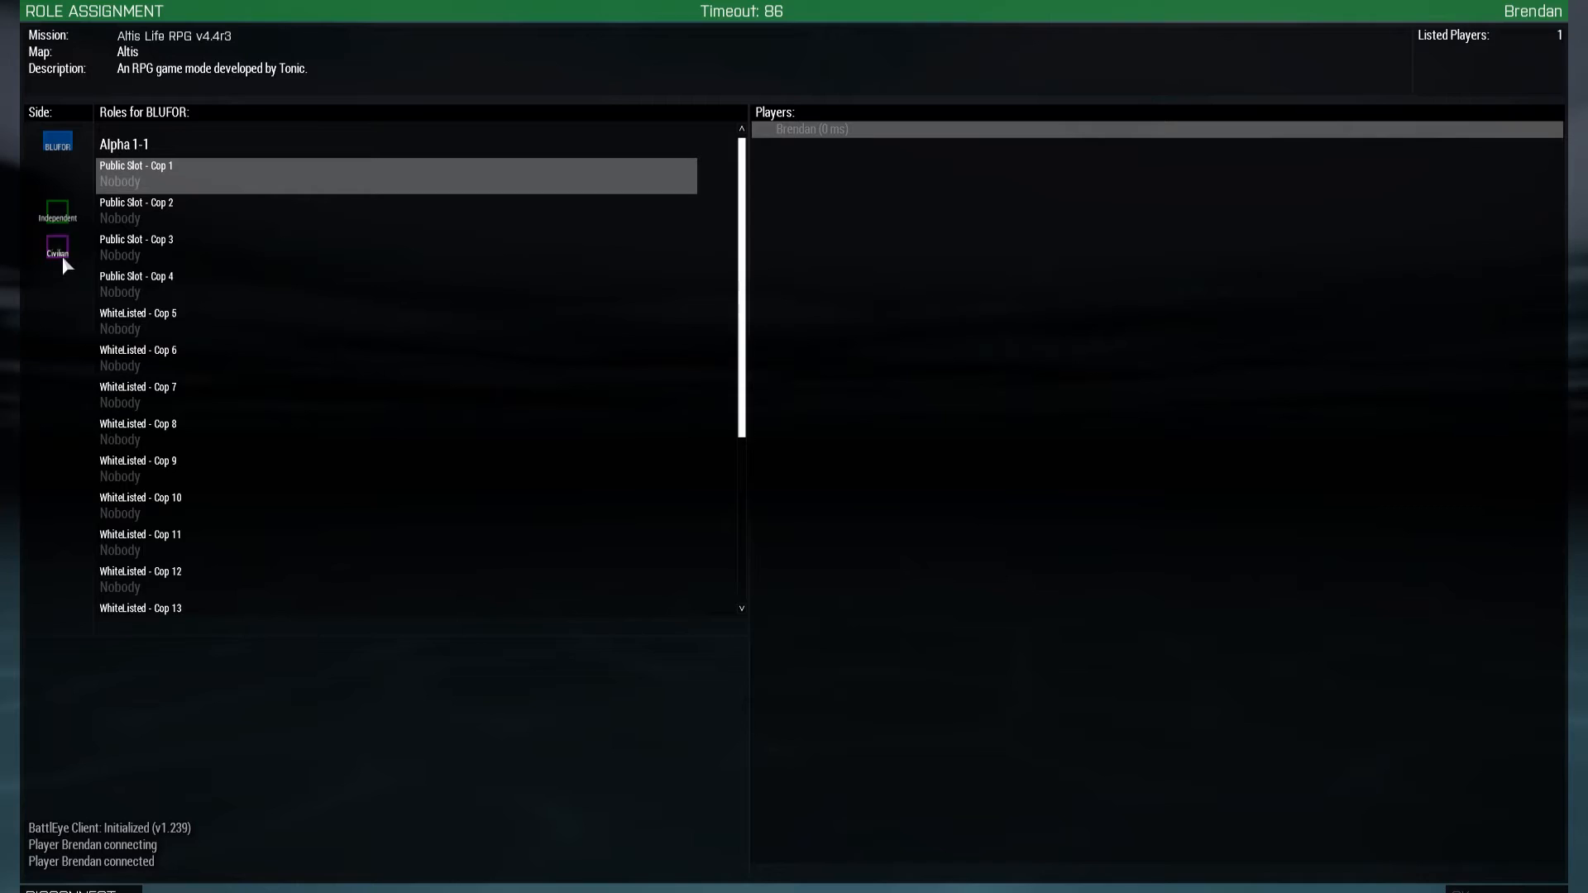
Take the Civilian 1 slot on the Civilian side of the role lobby
click(58, 248)
click(151, 188)
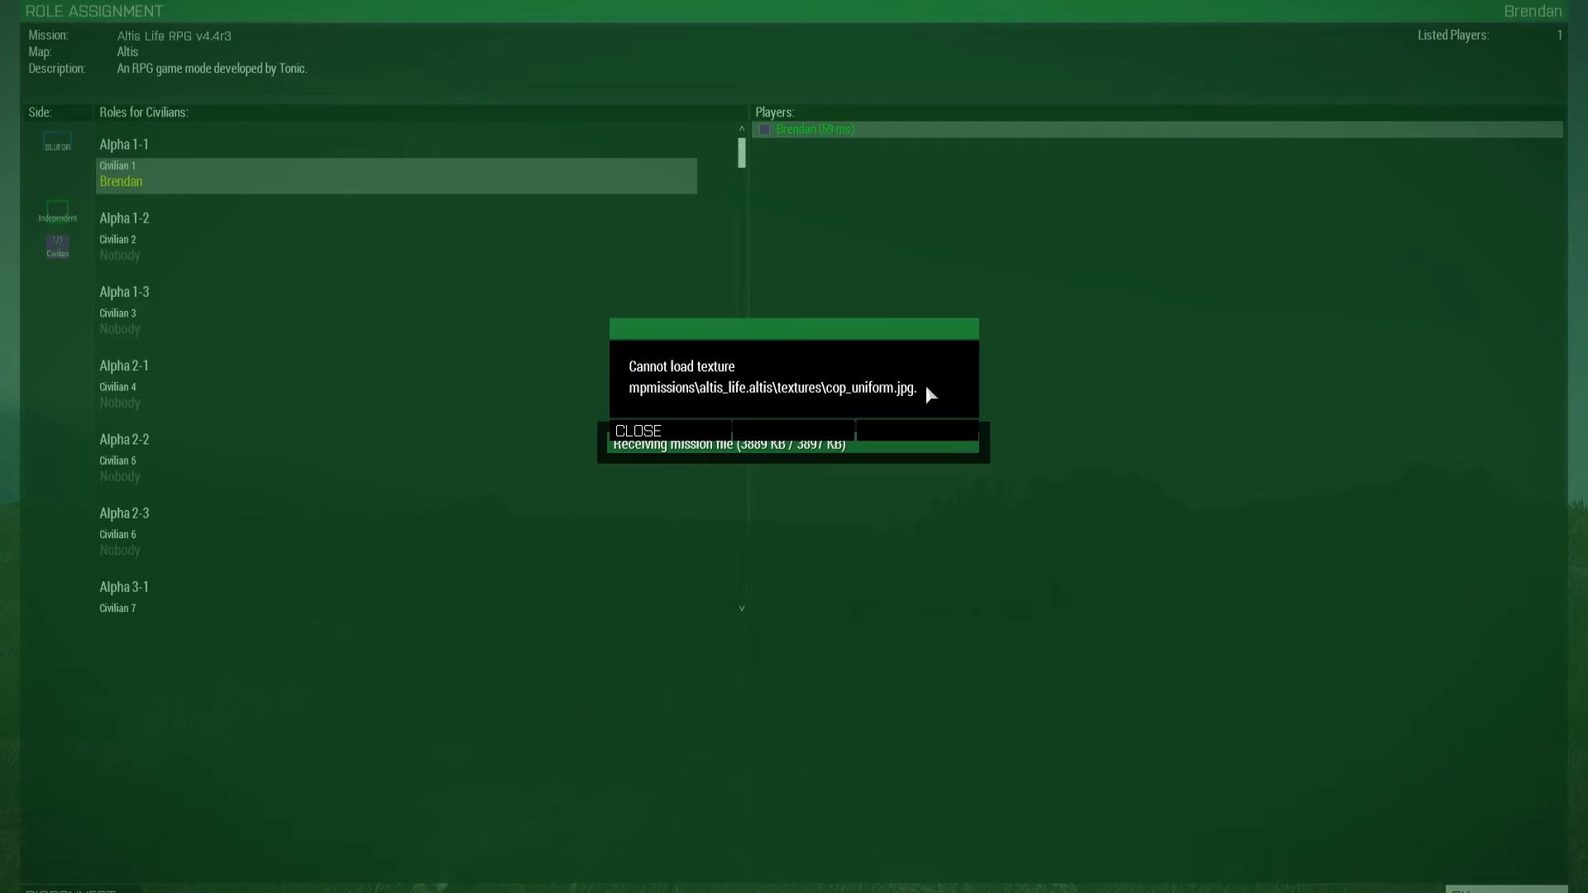
Dismiss the cop_uniform.jpg texture error and Spyglass debriefing, then maximize the Remote Desktop window
click(637, 431)
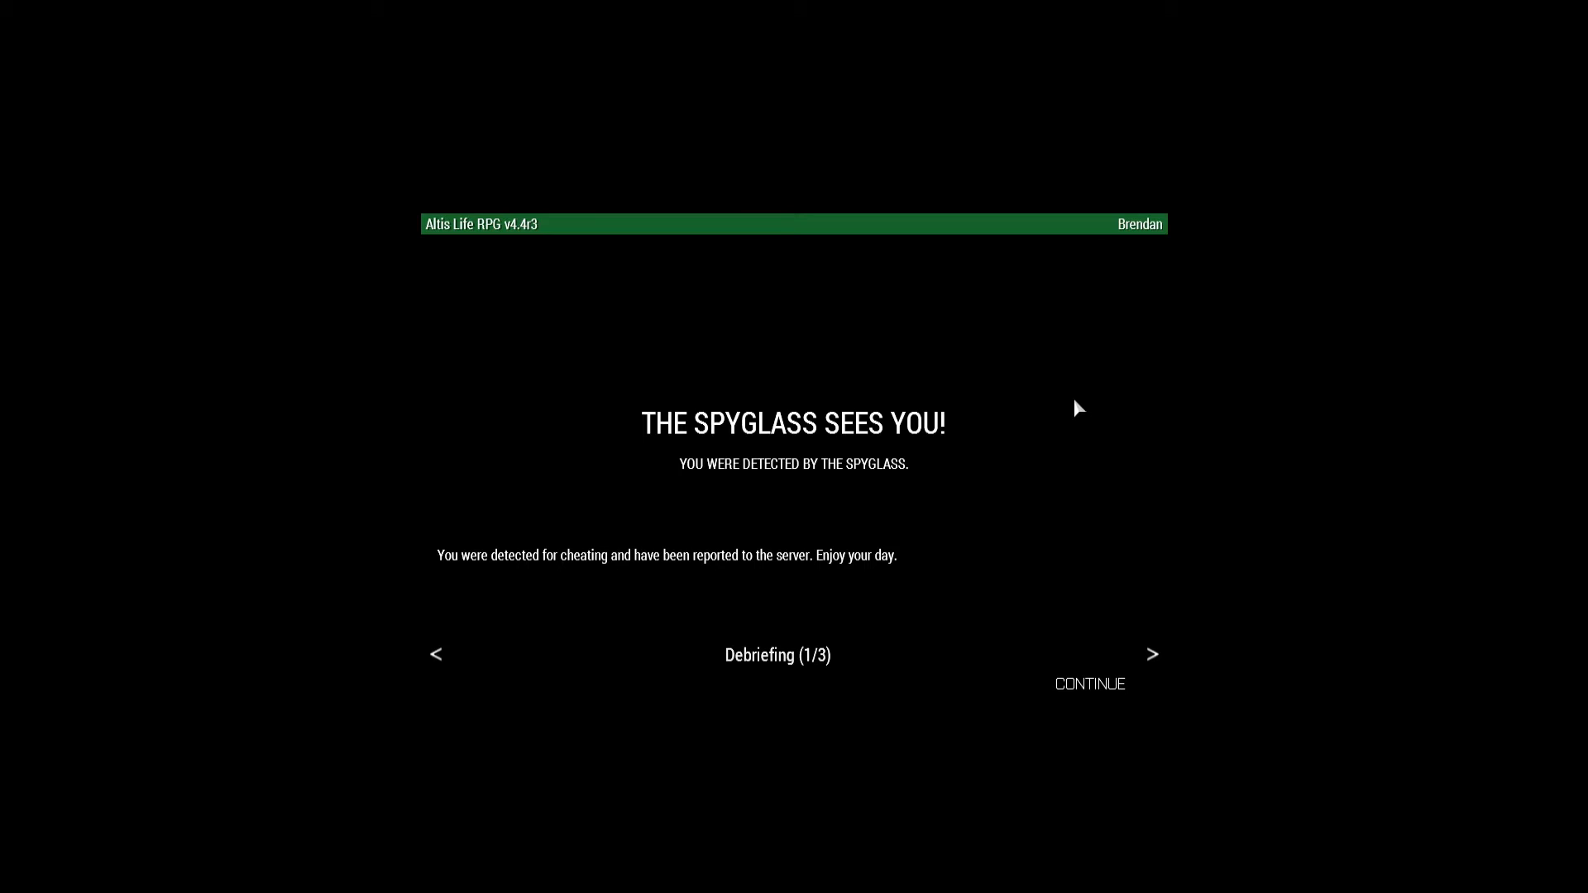
click(1090, 683)
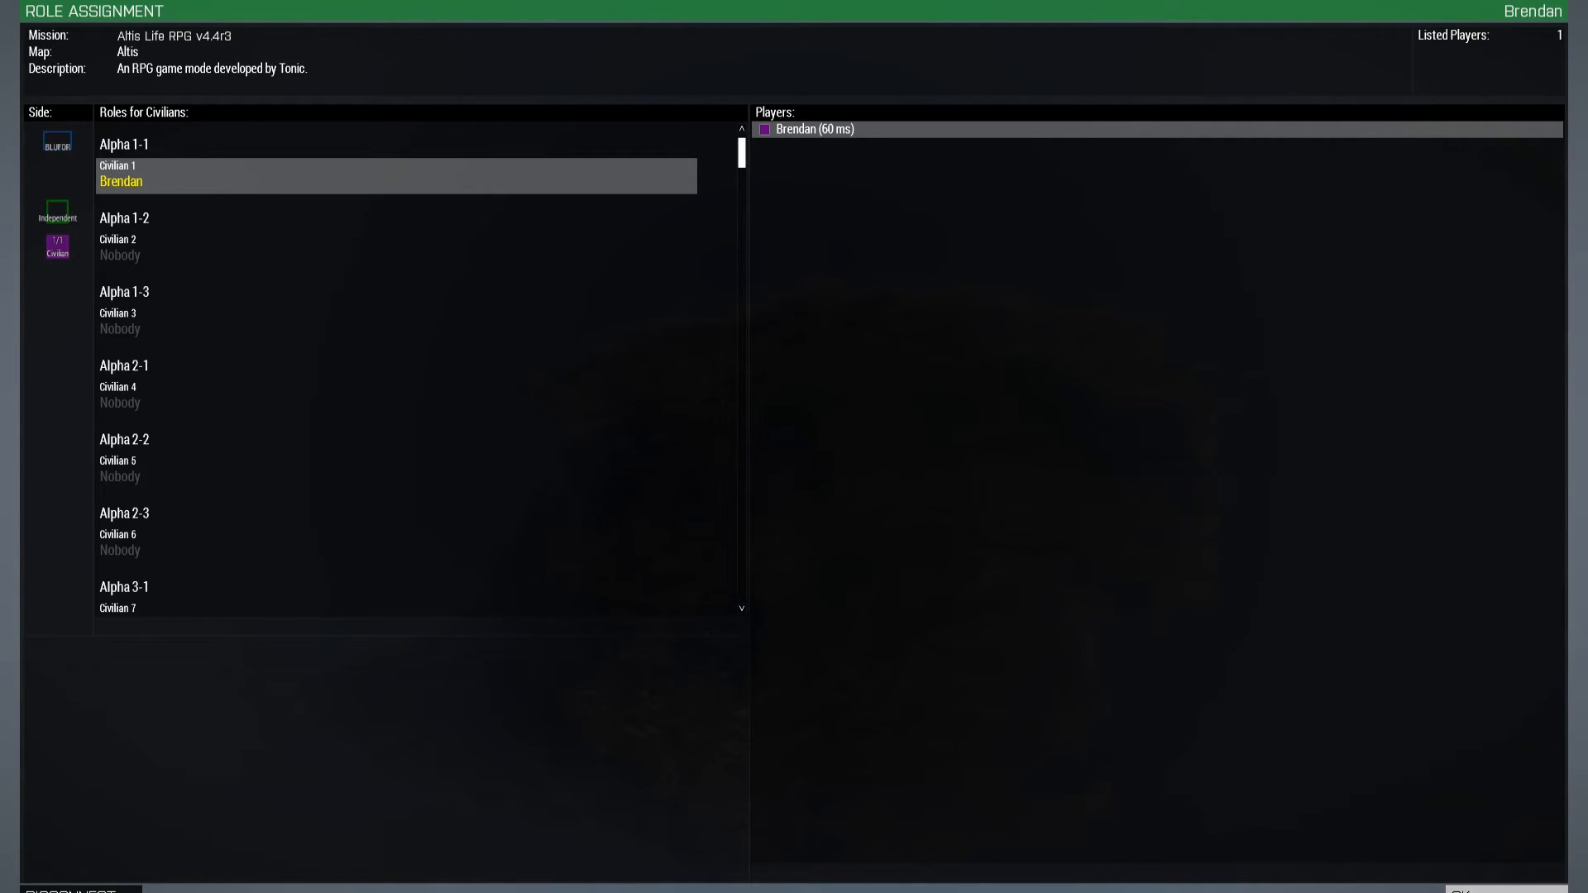
drag(1587, 361, 1331, 374)
double_click(1331, 373)
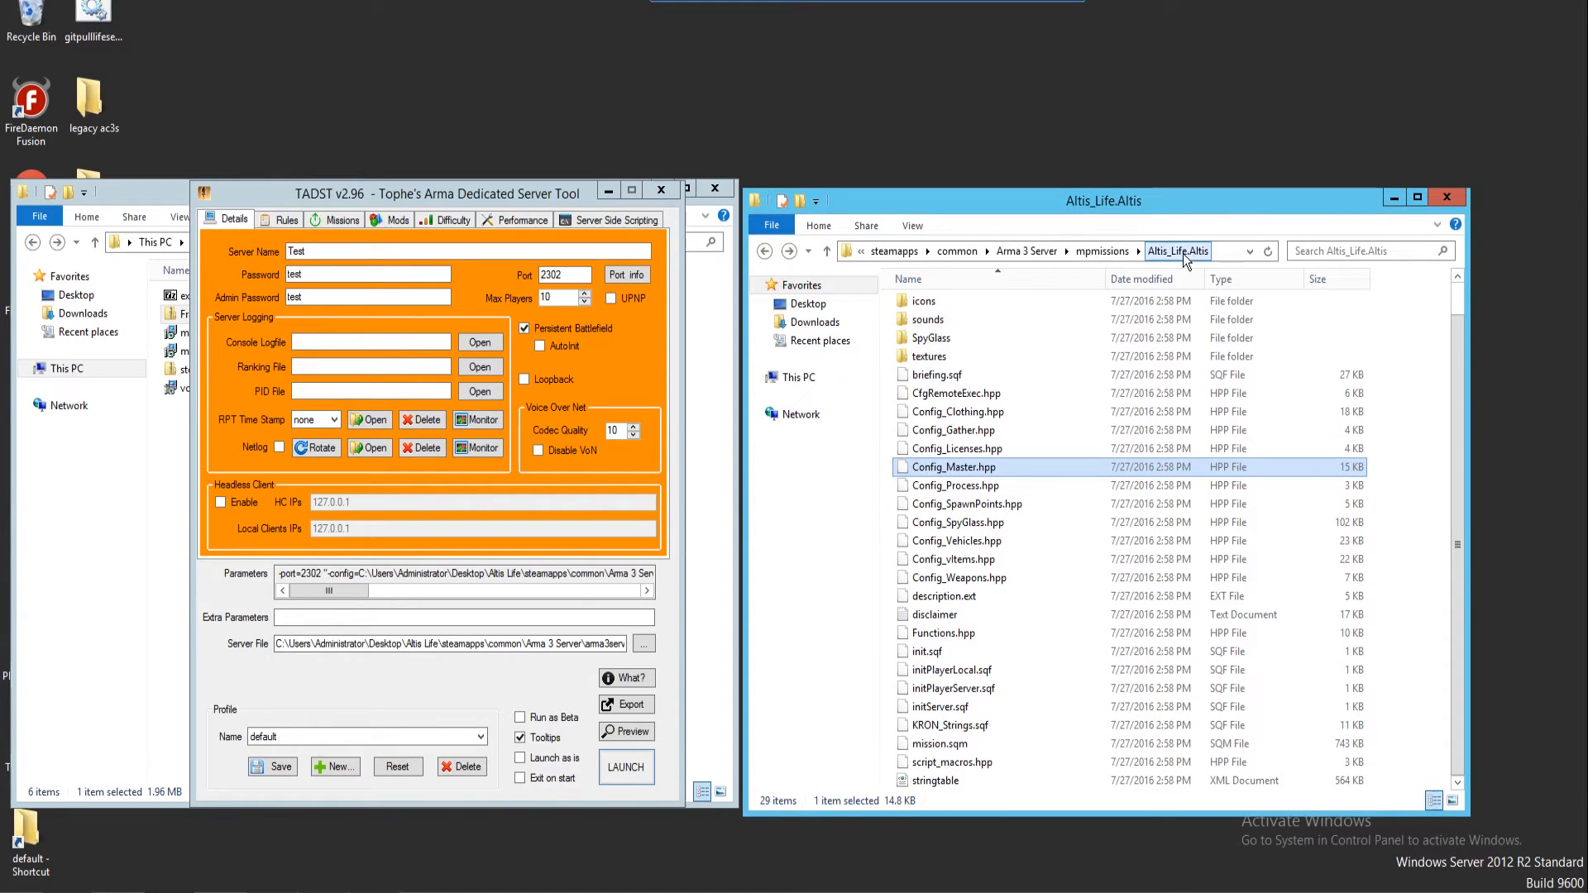
Browse to mpmissions > Altis_Life.Altis and edit Config_Master.hpp with Notepad++
click(1102, 251)
click(1075, 252)
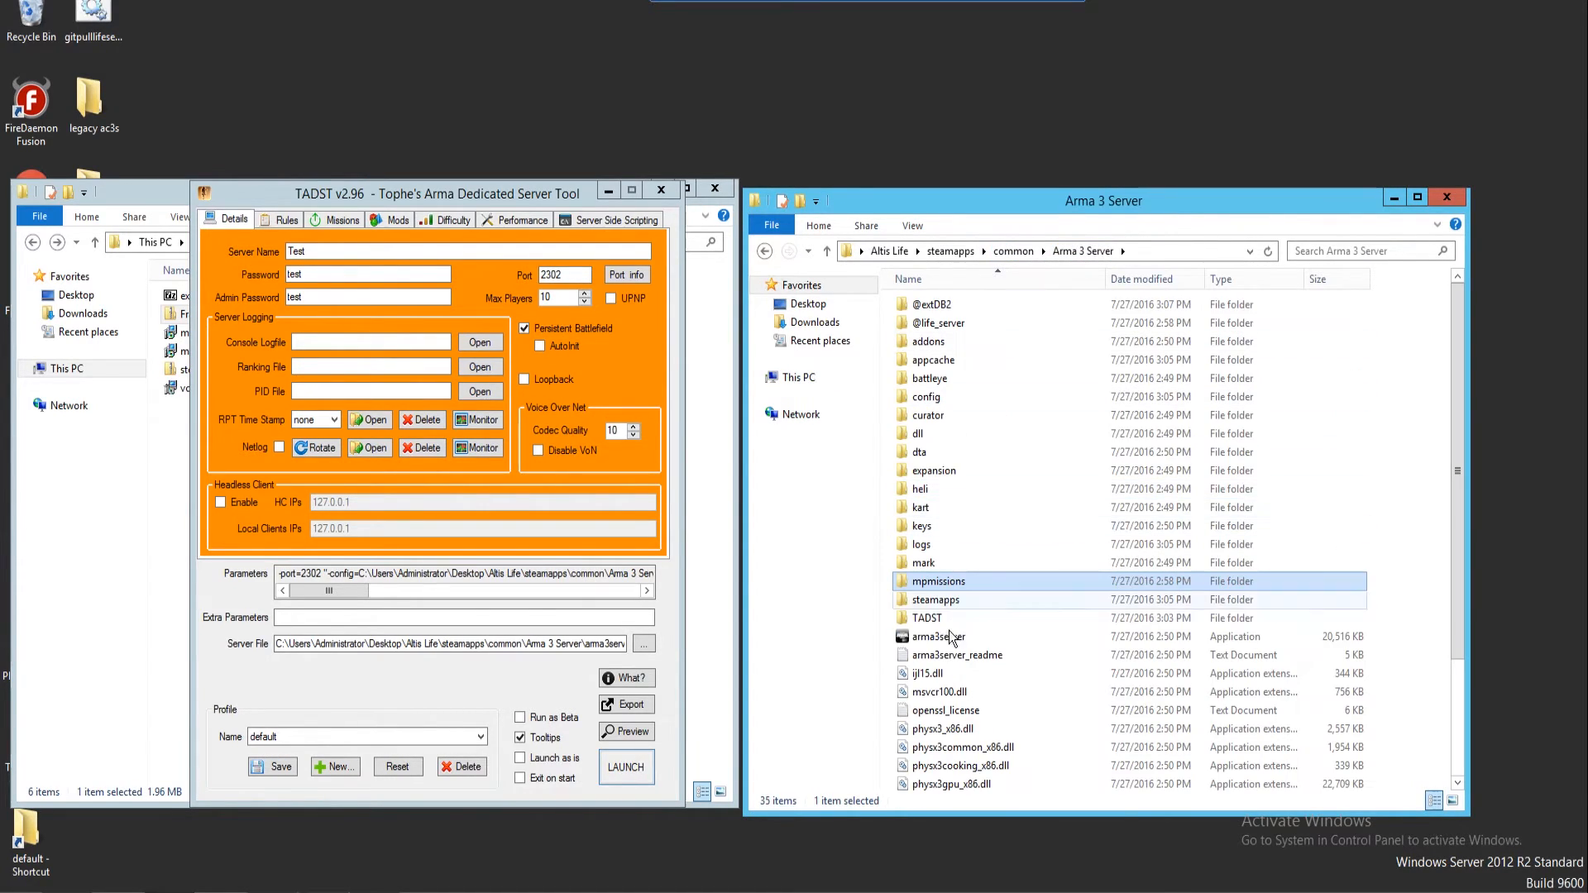
double_click(946, 579)
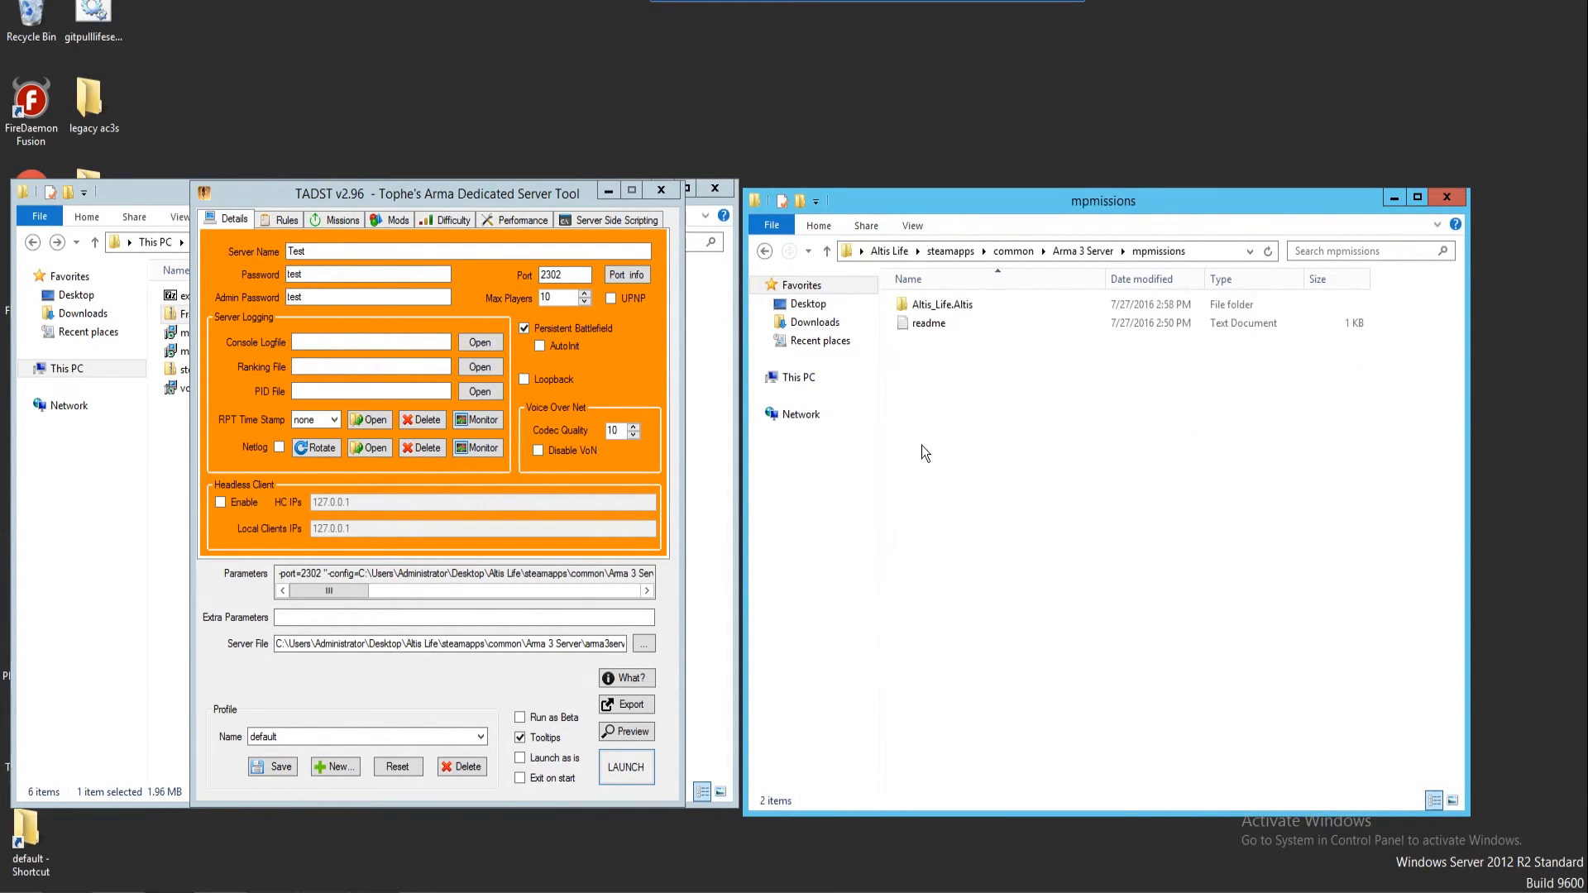
double_click(940, 312)
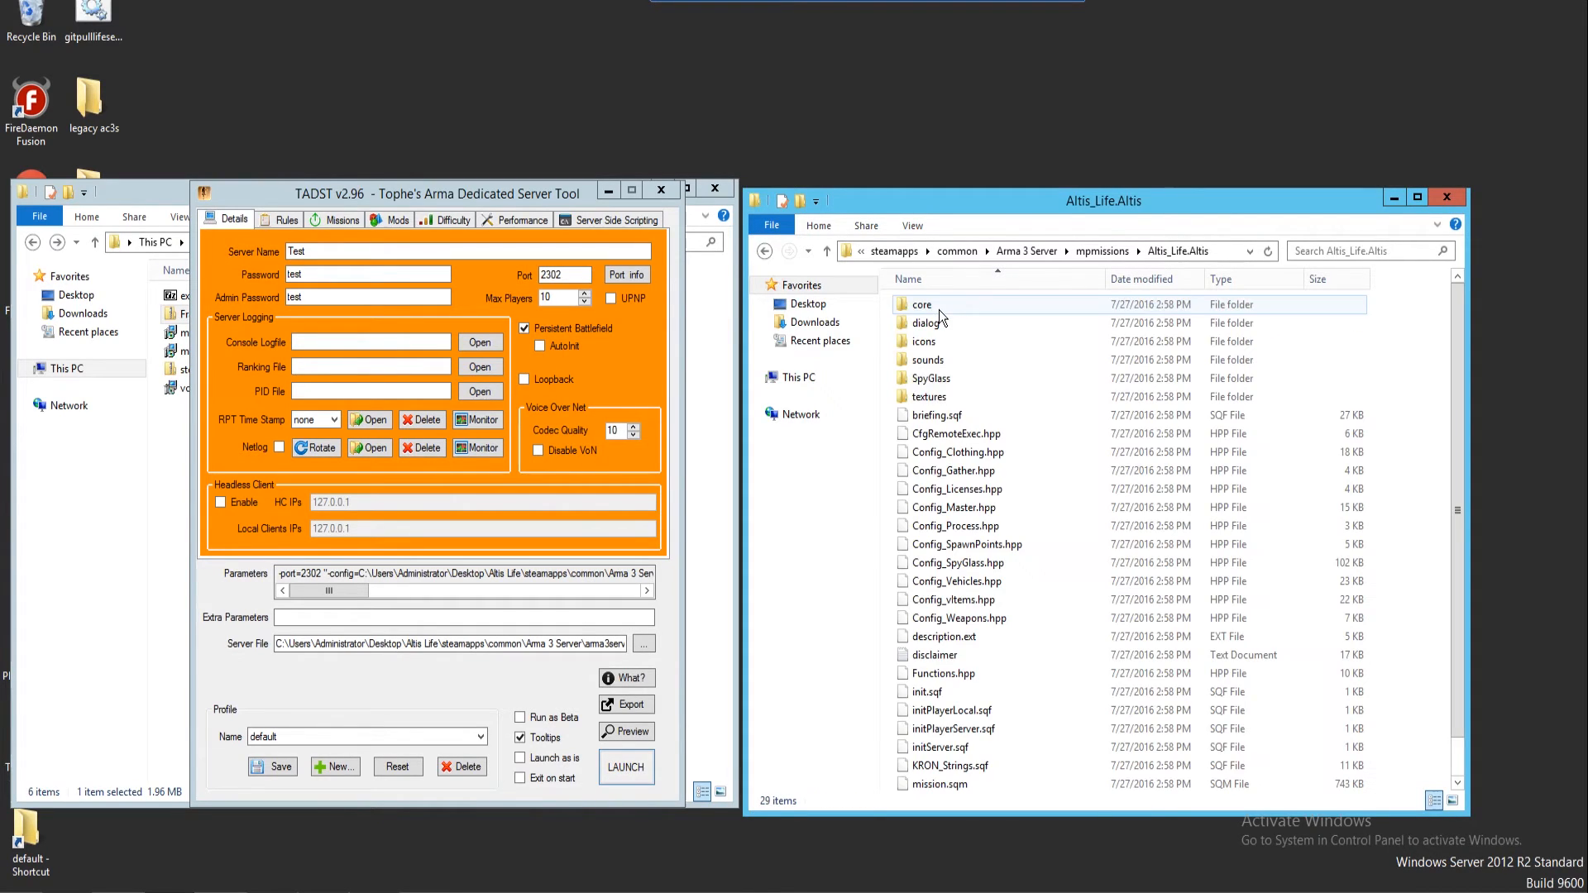
right_click(953, 508)
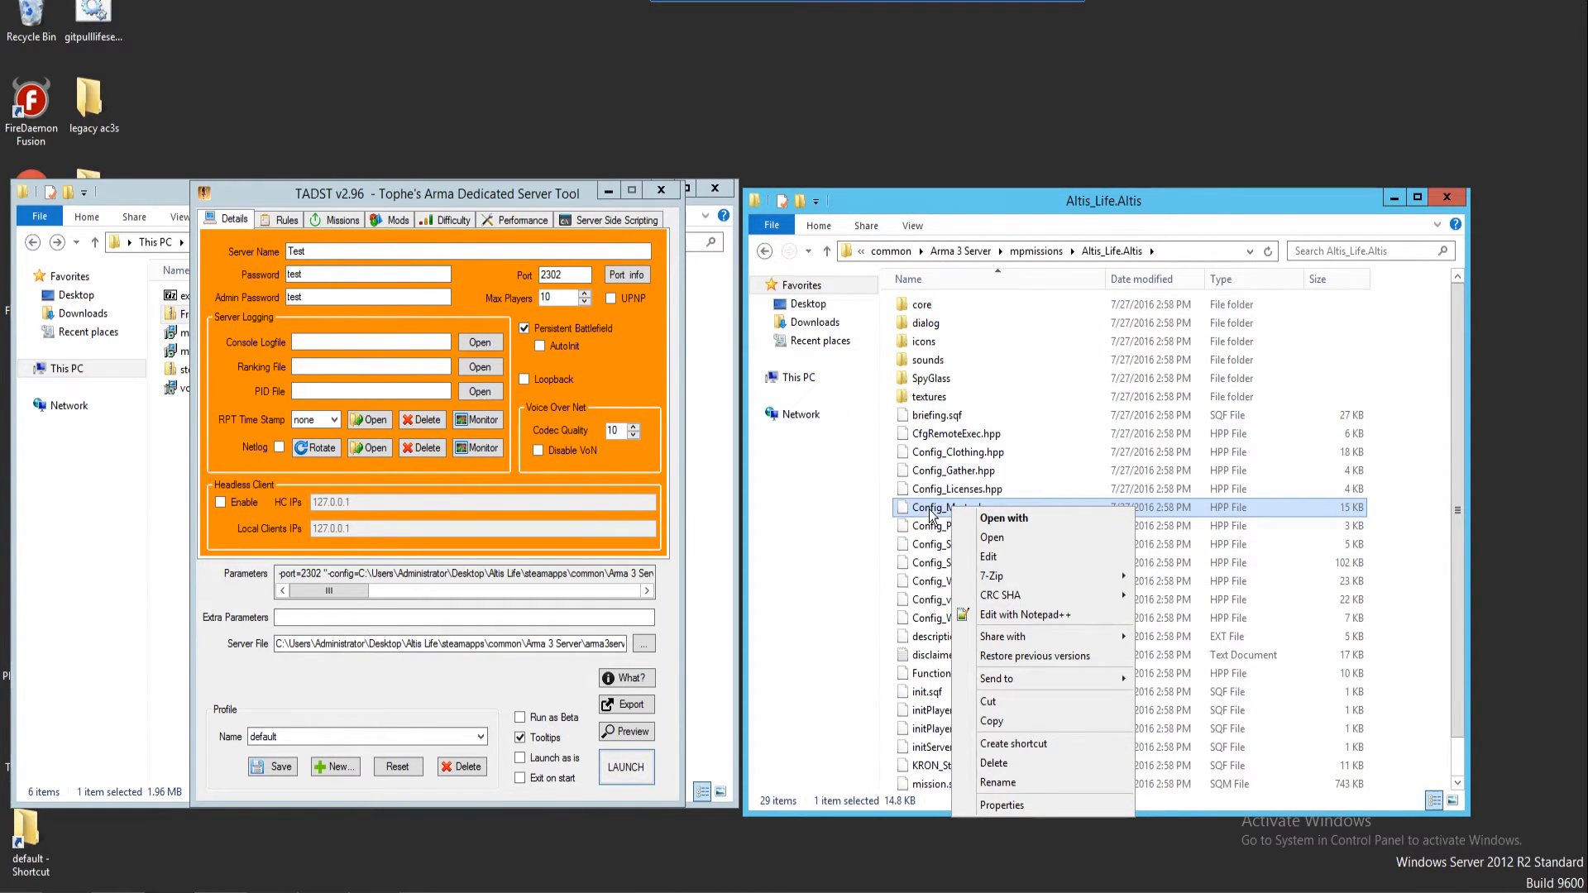
click(989, 623)
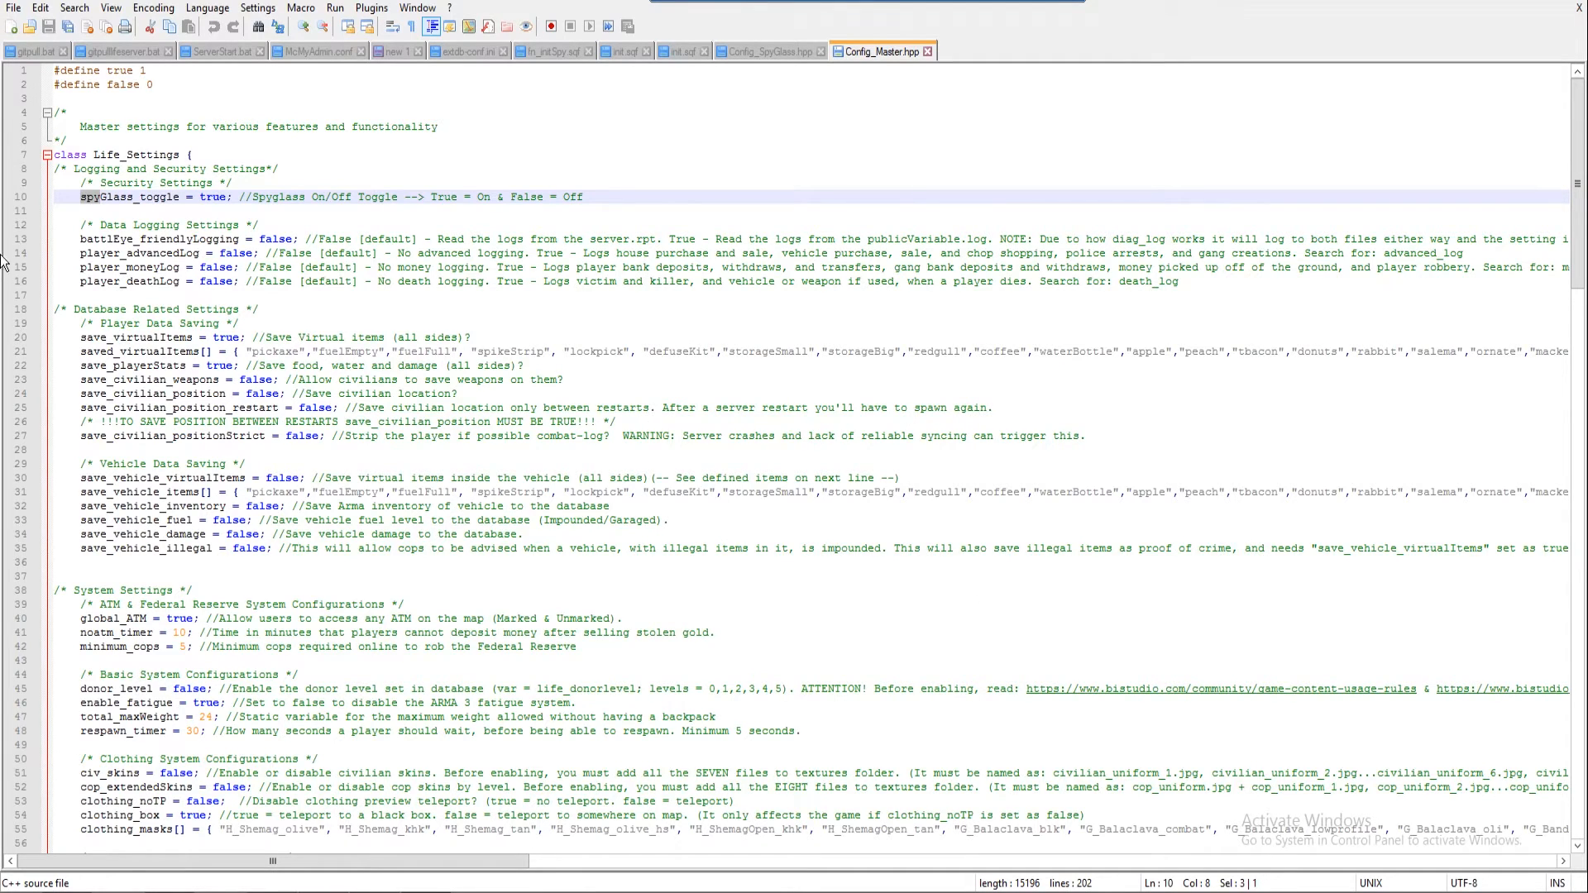
Change spyGlass_toggle on line 10 from true to false and relaunch the server in TADST
click(93, 199)
double_click(209, 197)
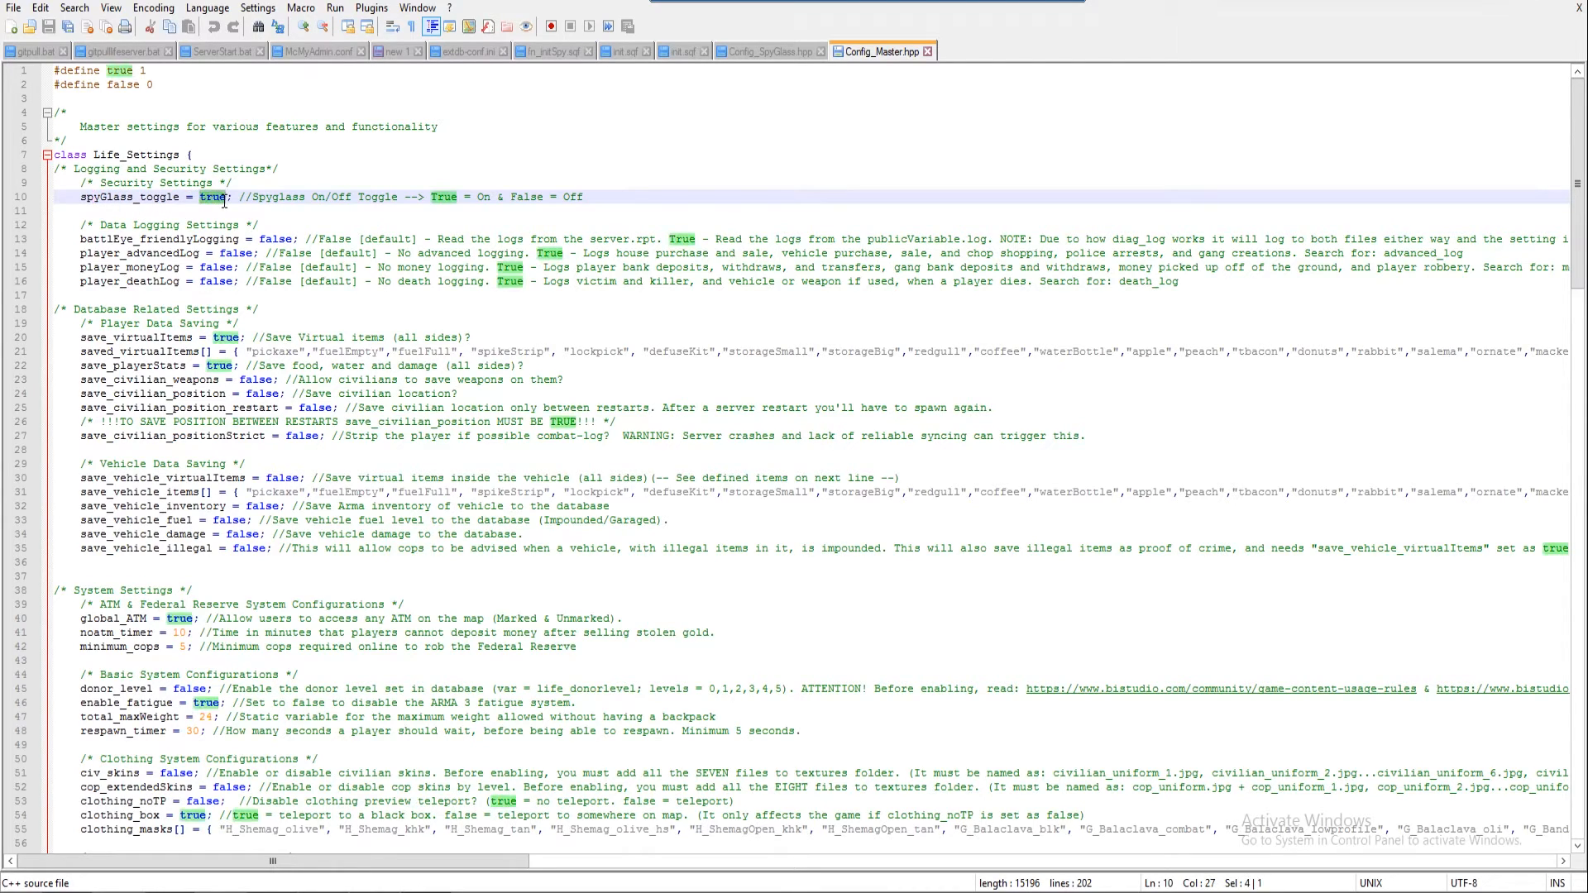
text(false)
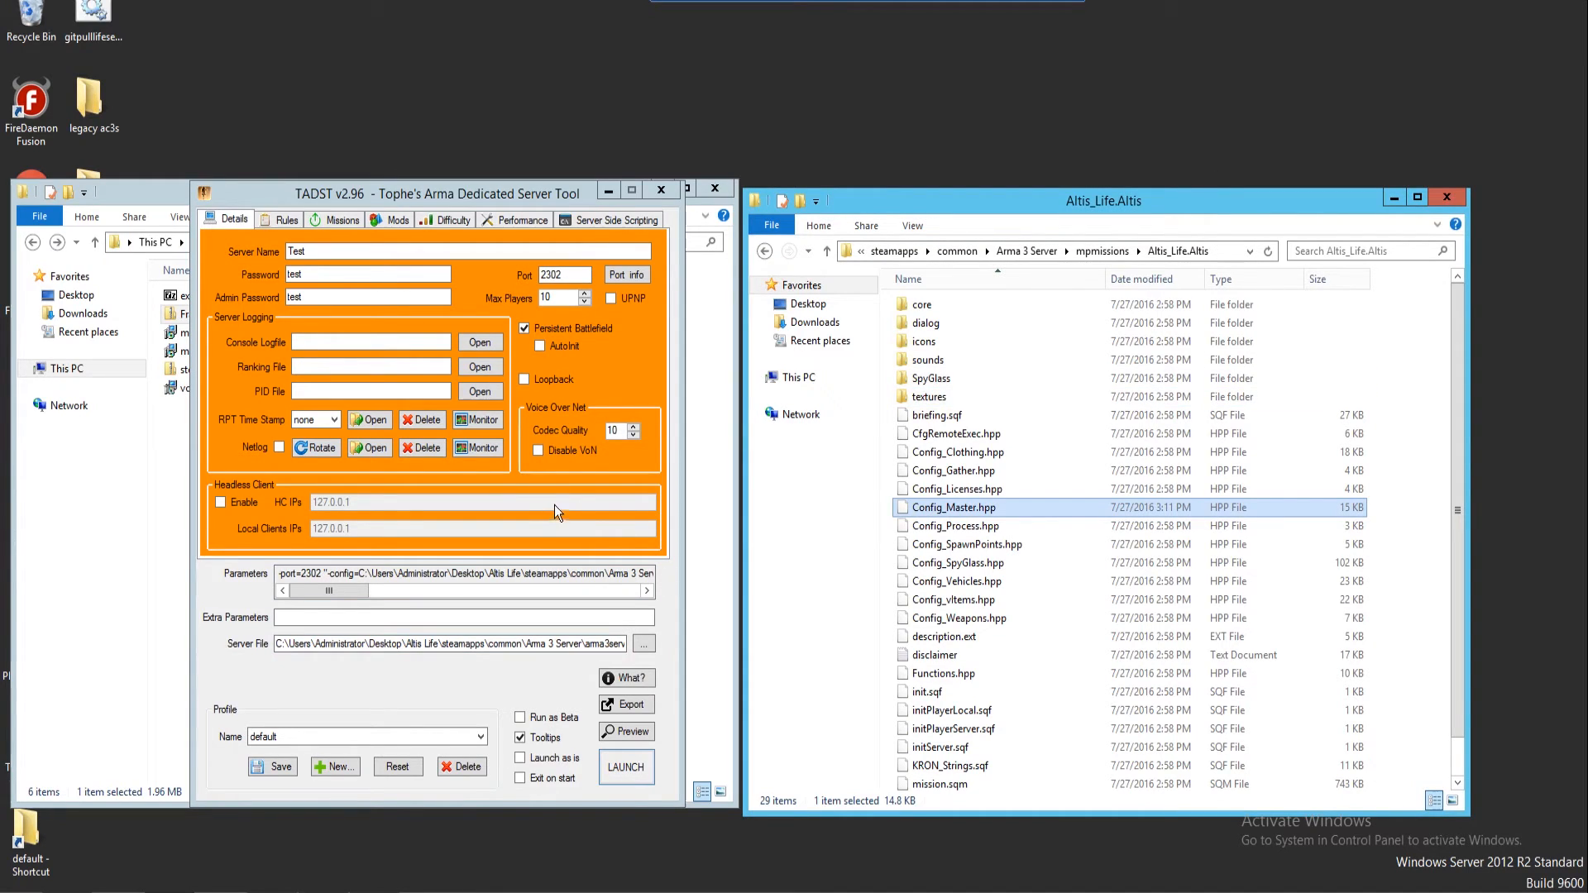
click(623, 774)
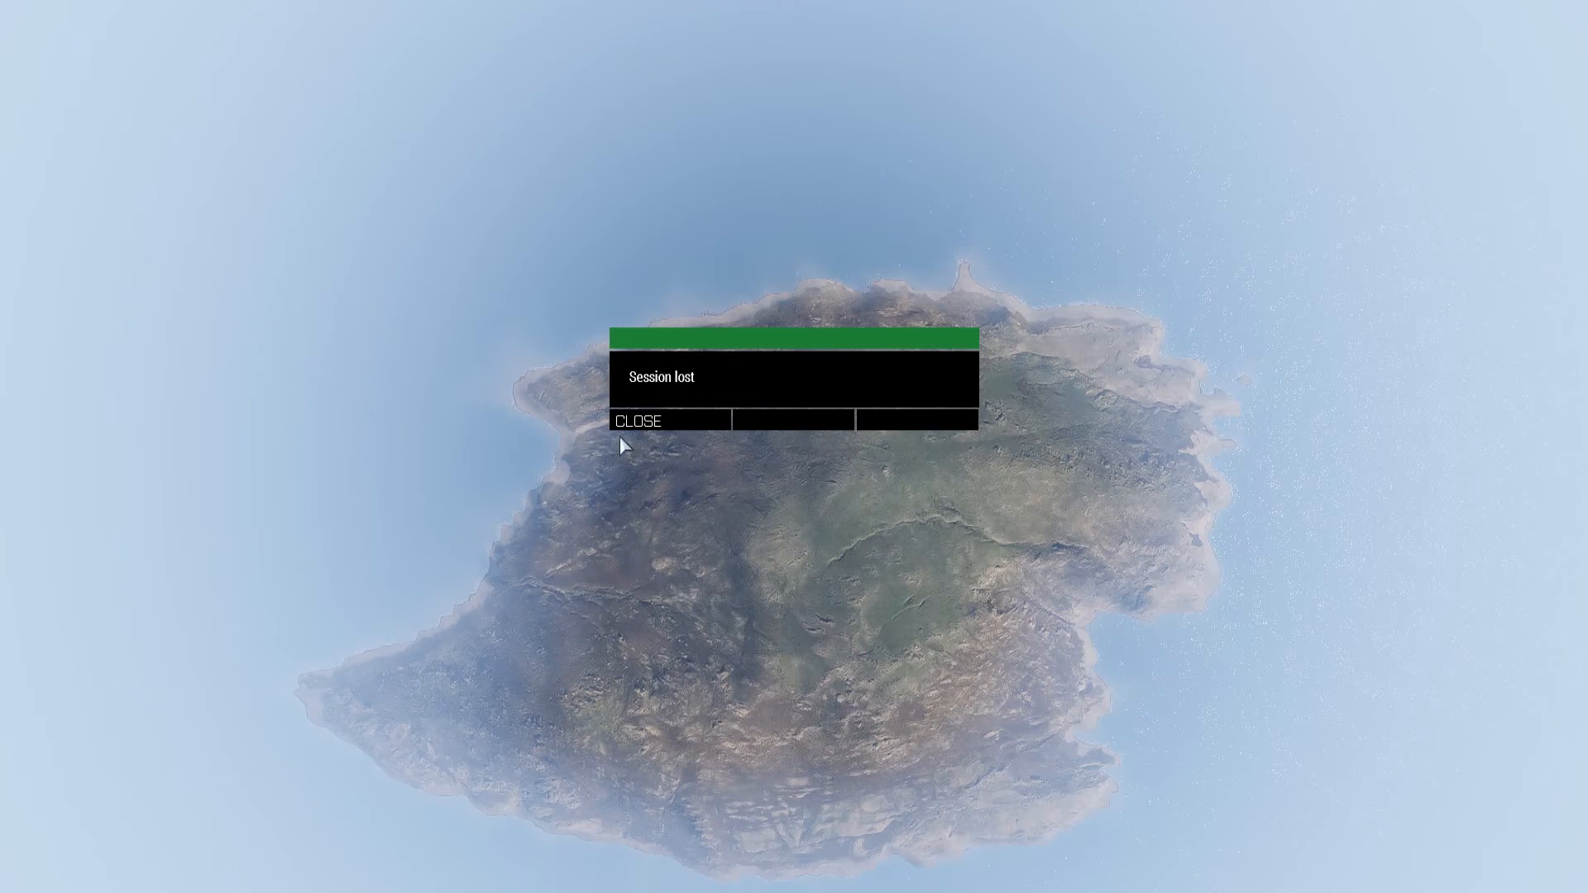
Dismiss the session-lost message and rejoin the Test server, entering the server password
click(649, 420)
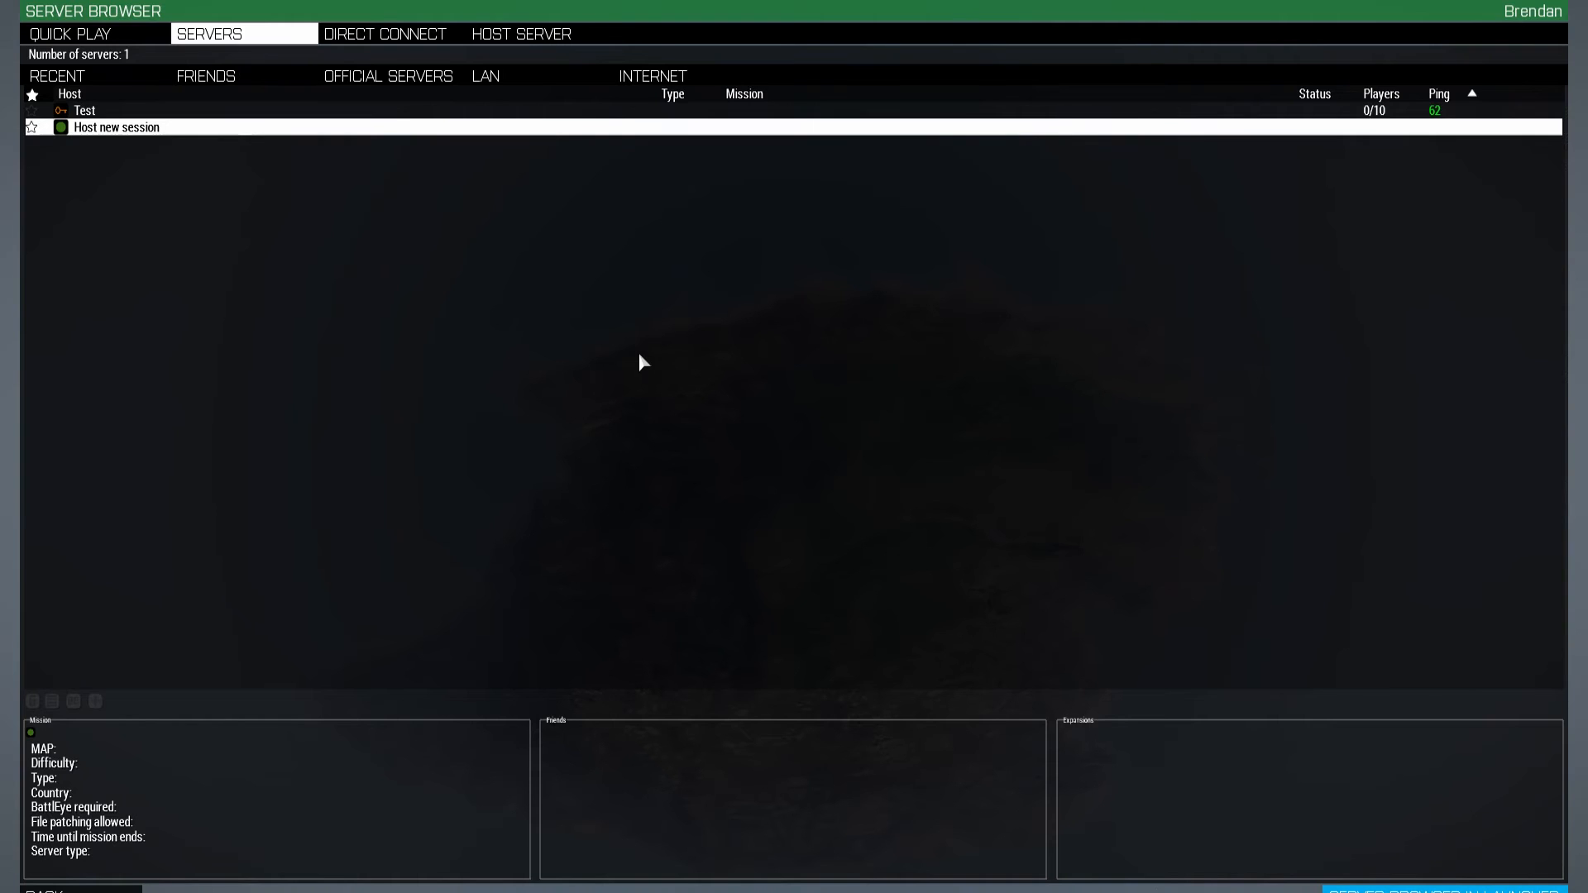
double_click(212, 110)
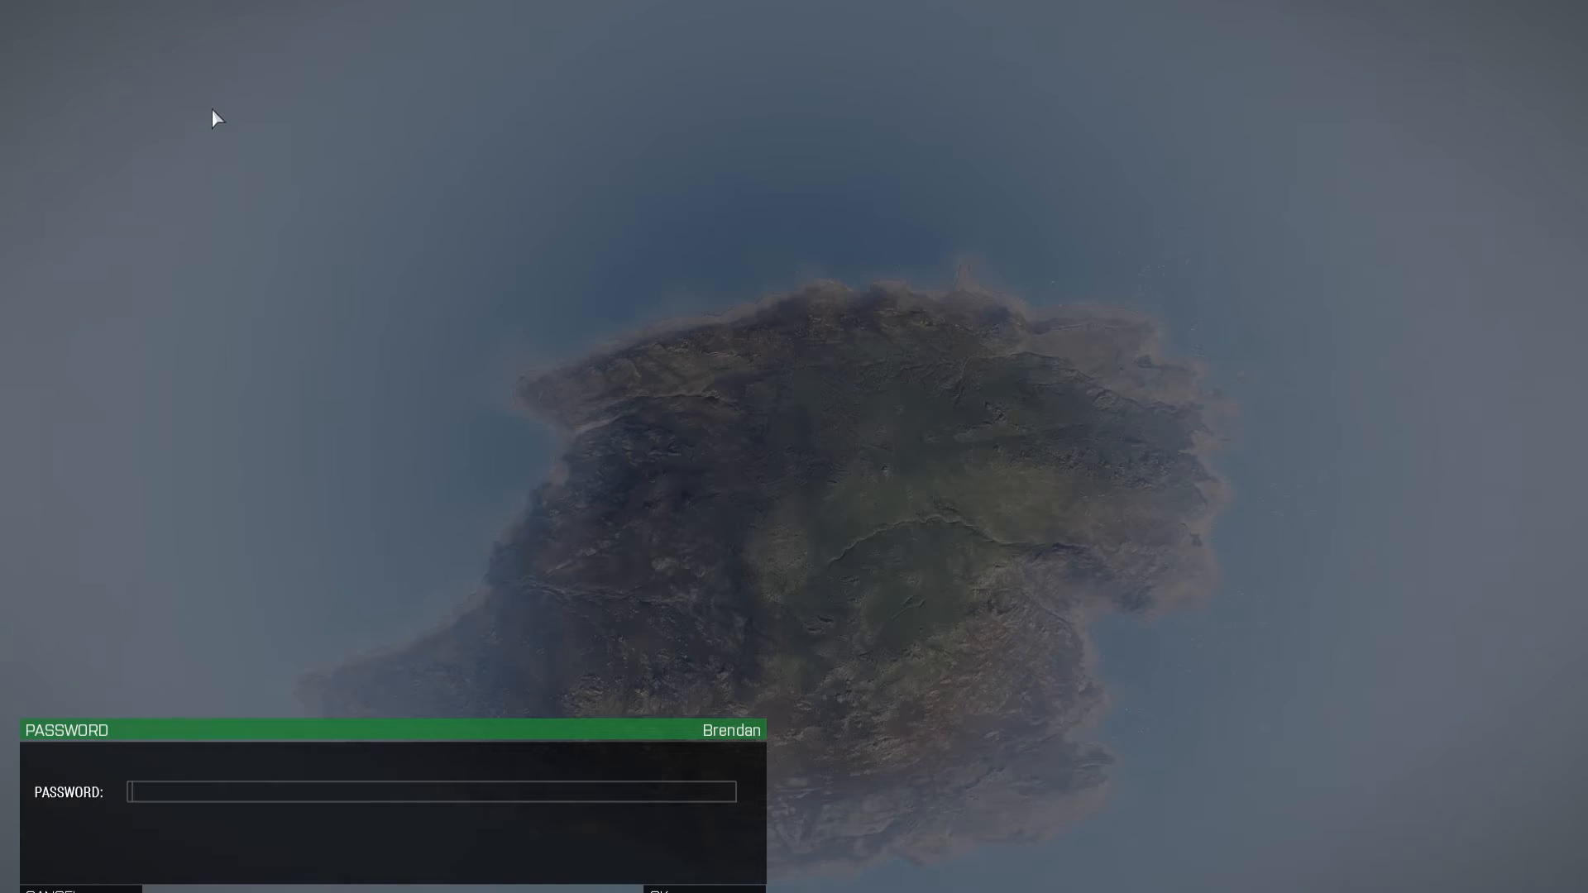
text(test)
key(Return)
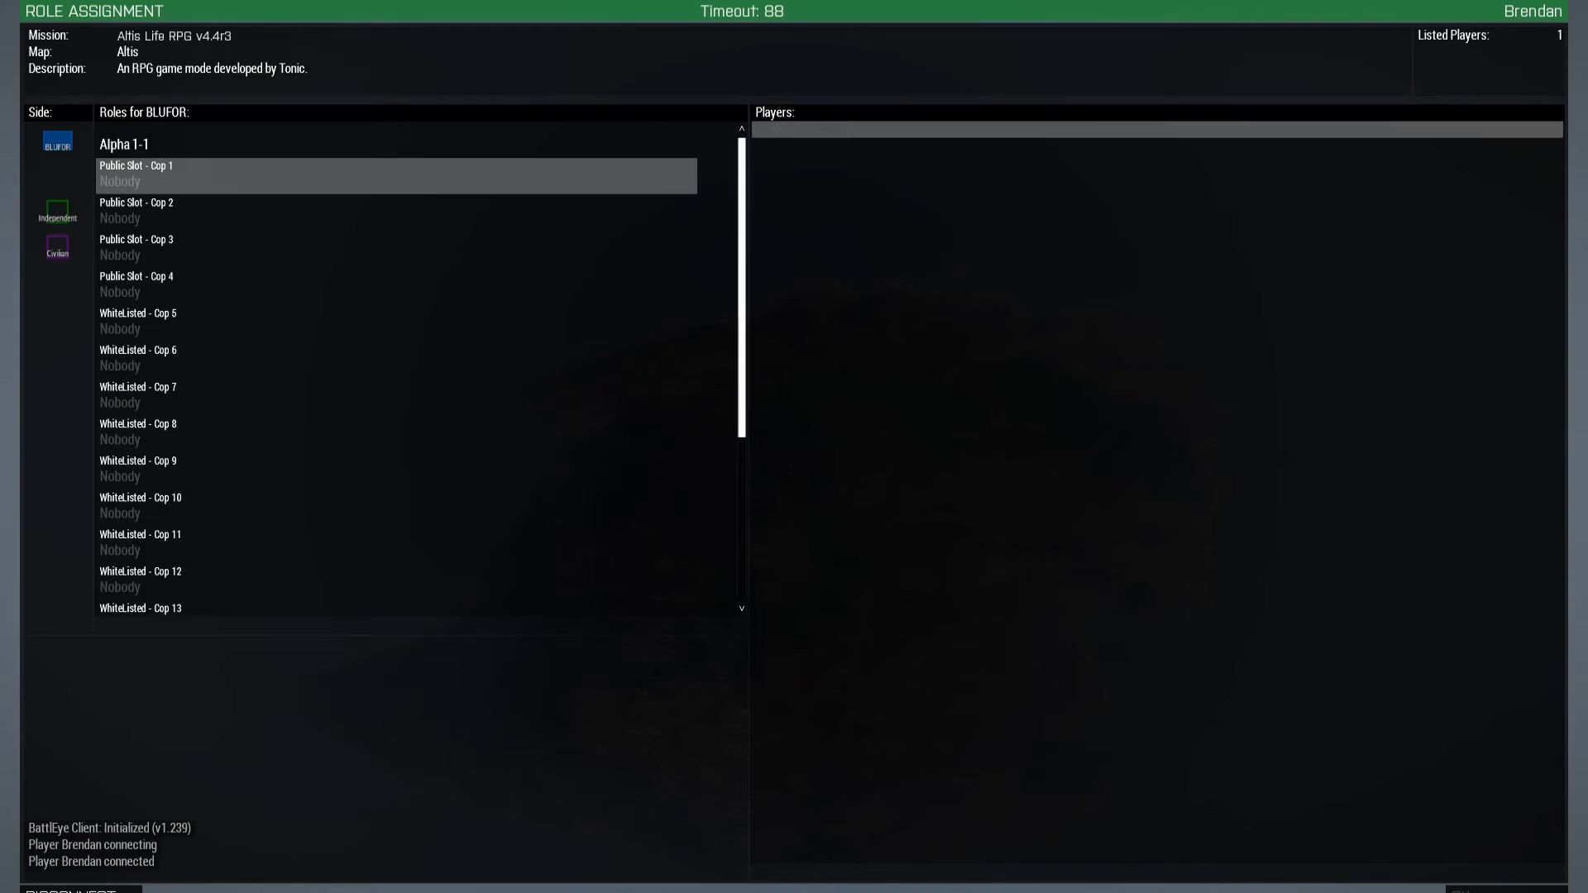
Claim the Civilian 1 role, start the mission, and close the missing-texture error once loaded
click(57, 245)
click(199, 184)
click(1502, 890)
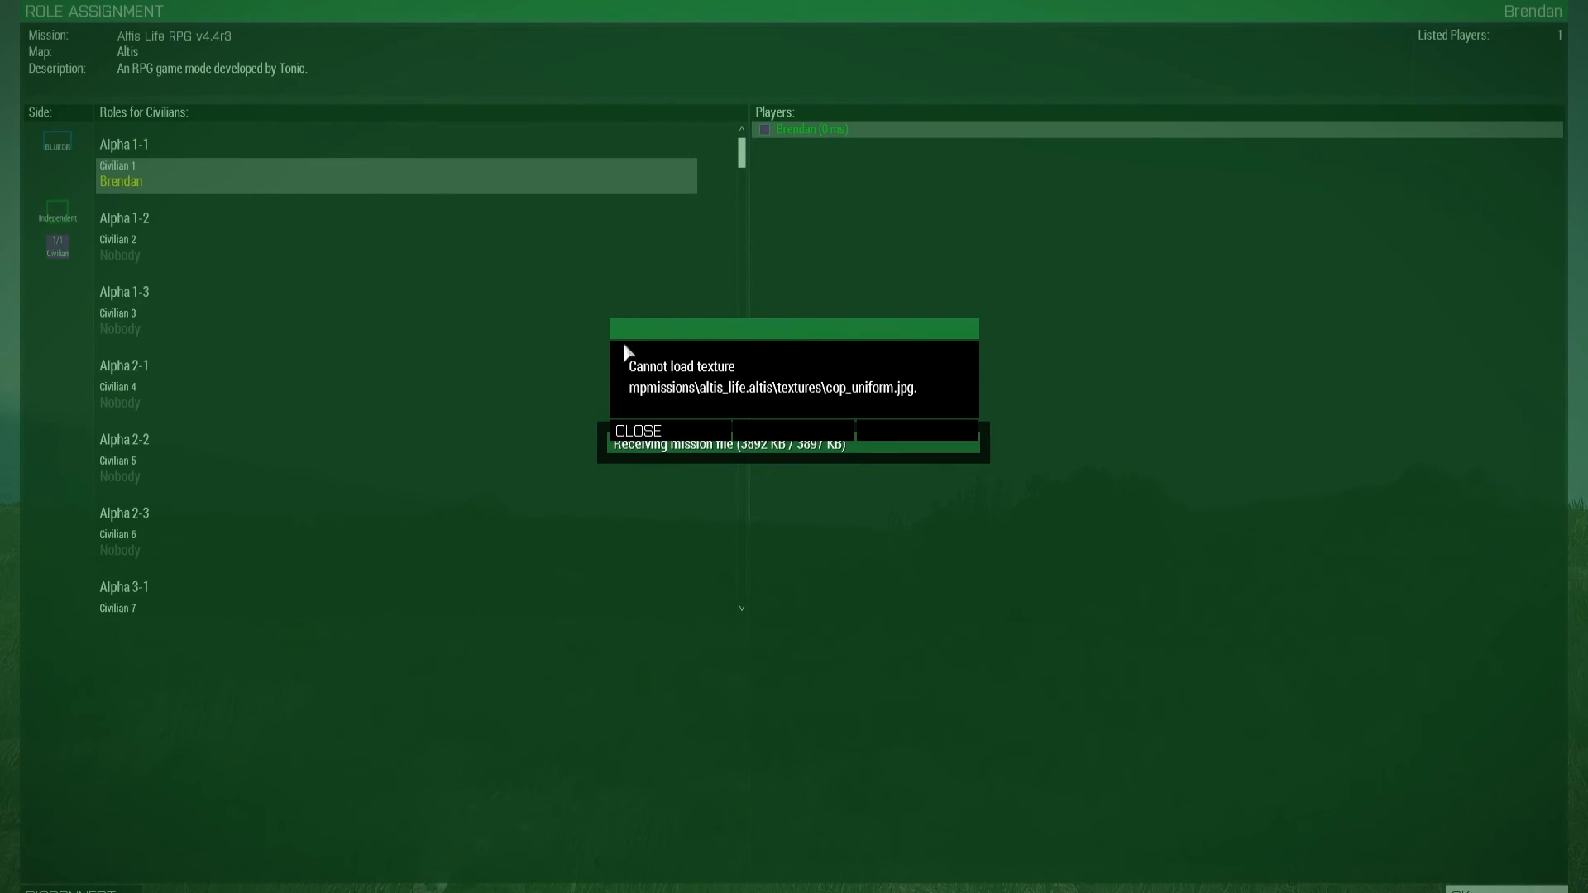
click(649, 431)
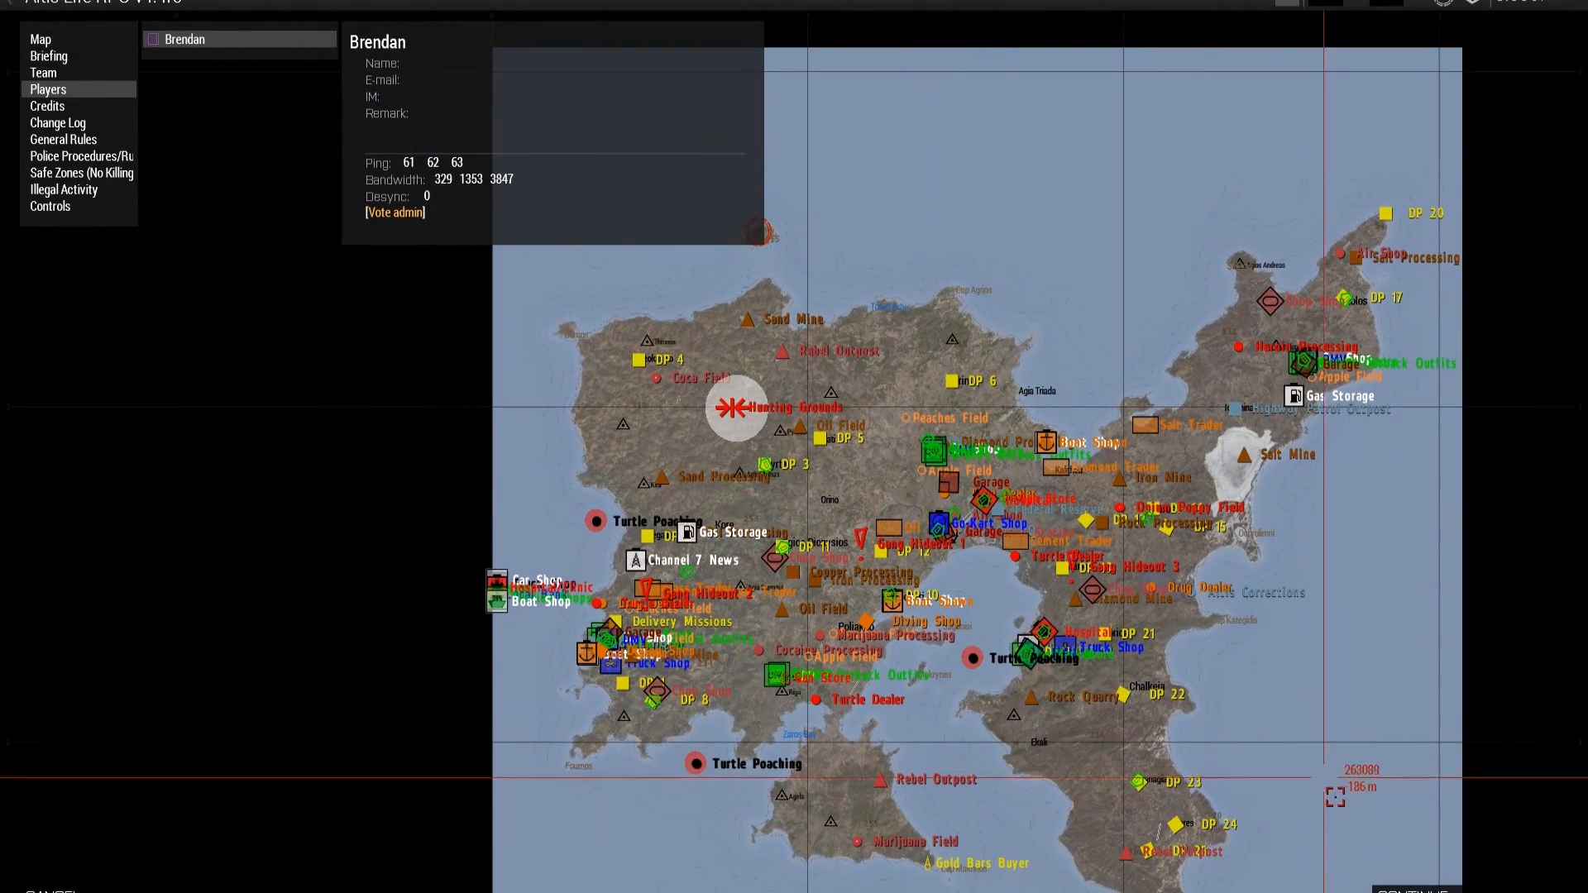
Choose Kavala as the spawn point, spawn there, and close the welcome message
click(1411, 882)
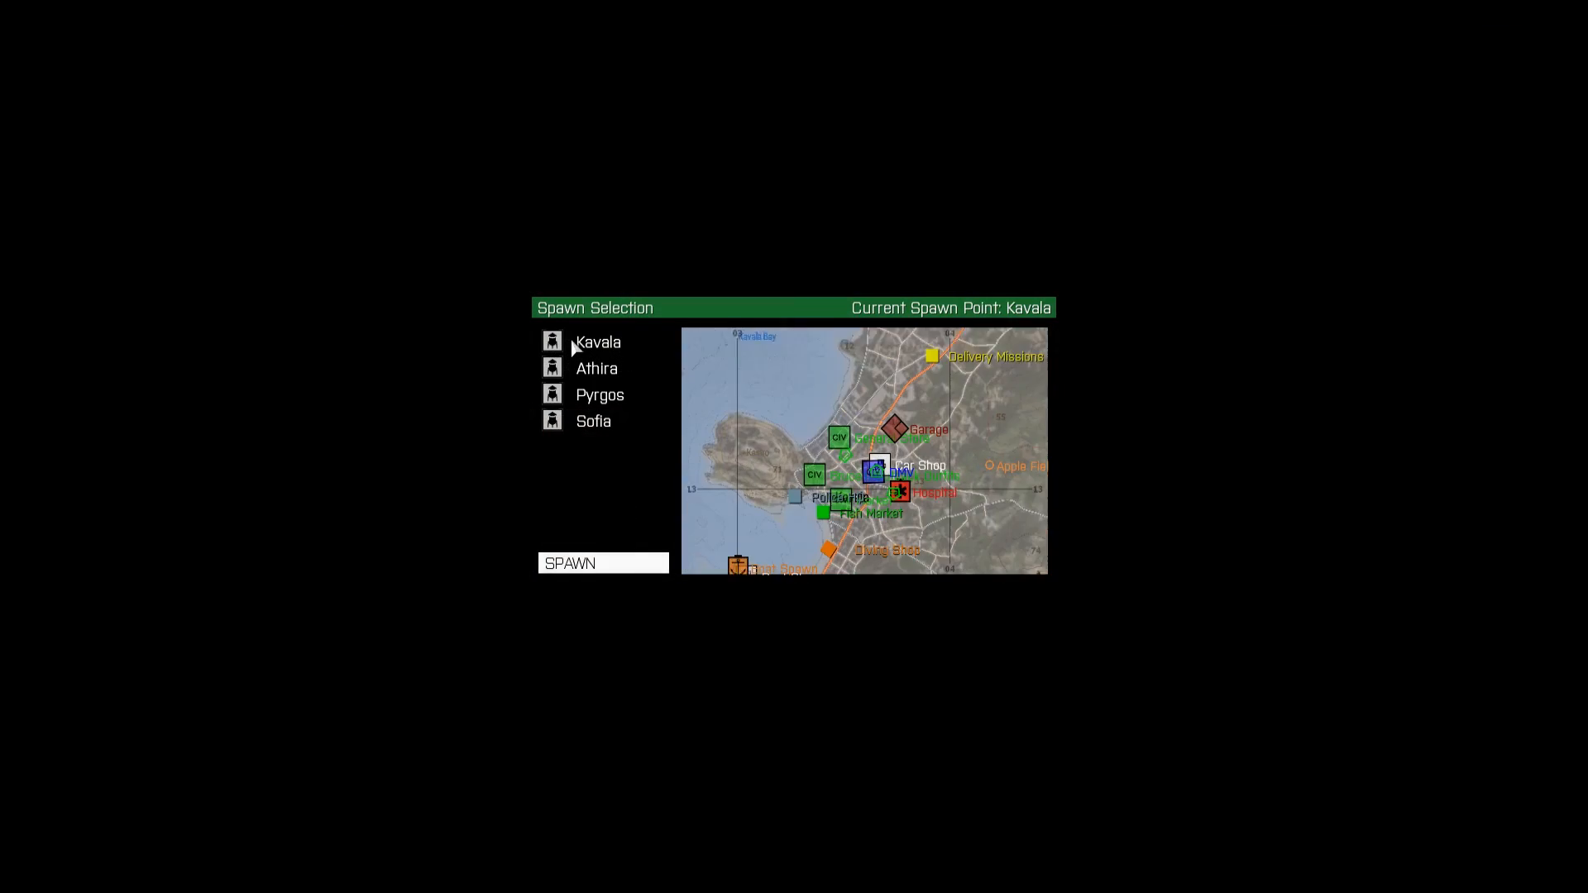
click(578, 340)
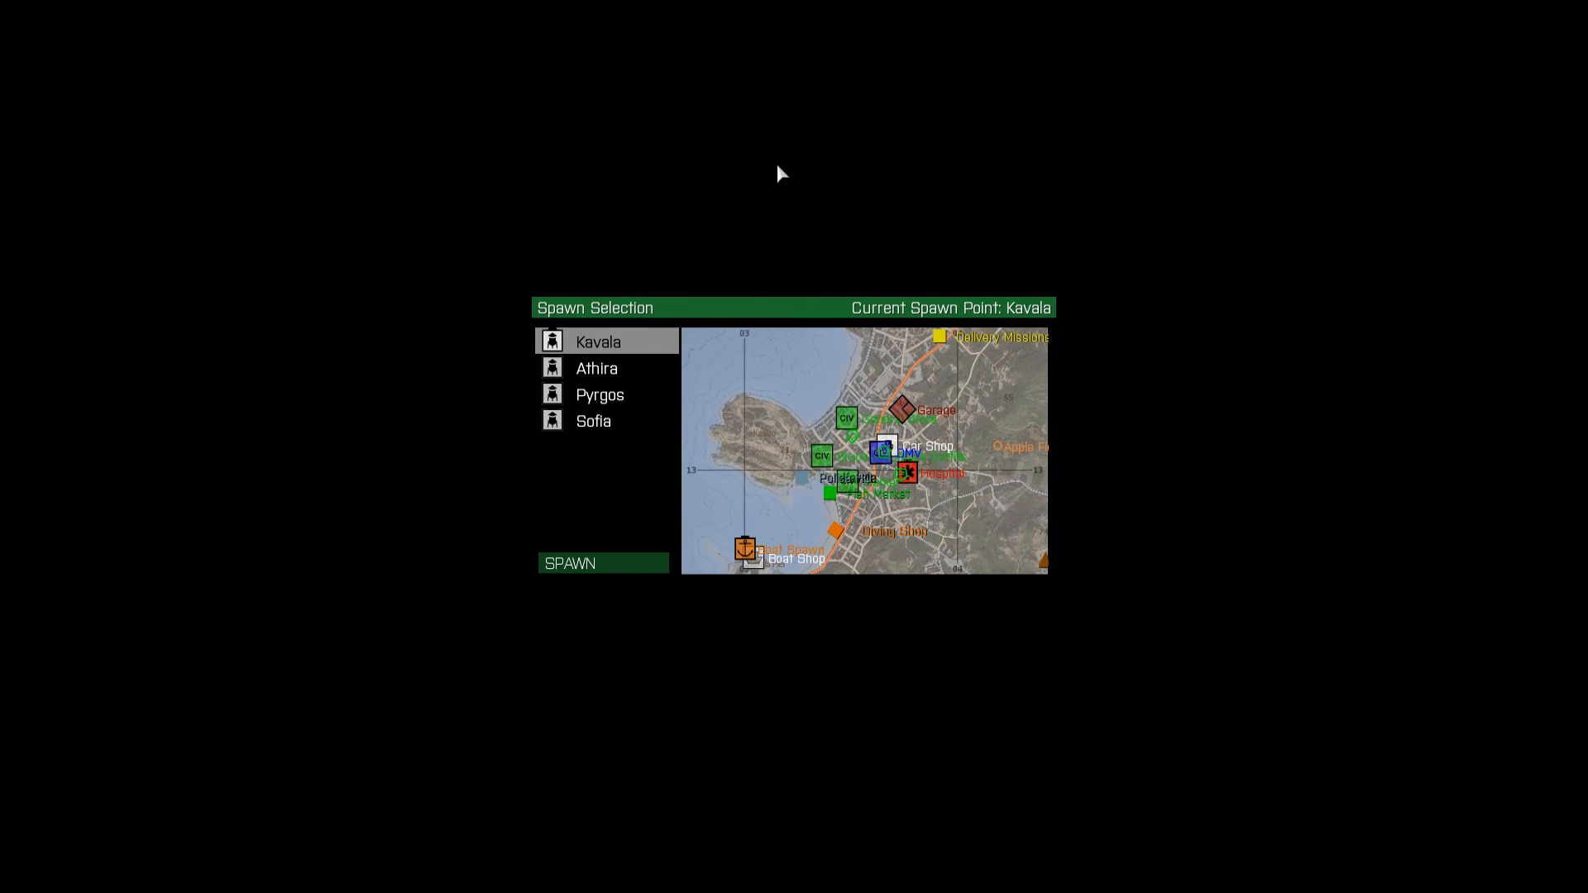
click(602, 570)
click(1062, 687)
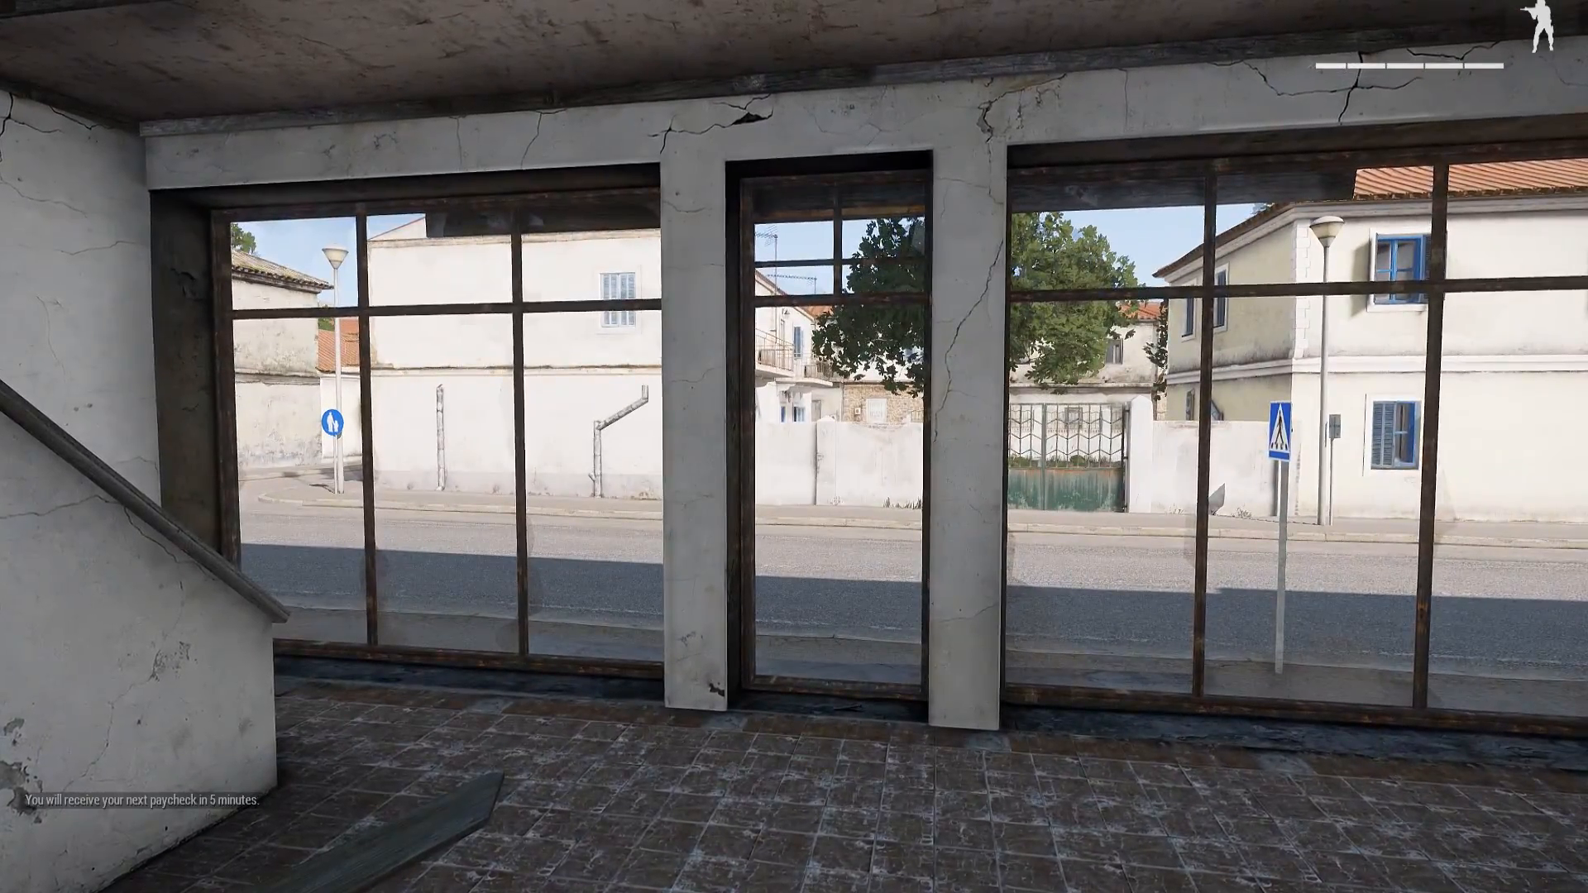
Walk the civilian out of the building, run along the Kavala street, then strafe right
key(w)
key(w)
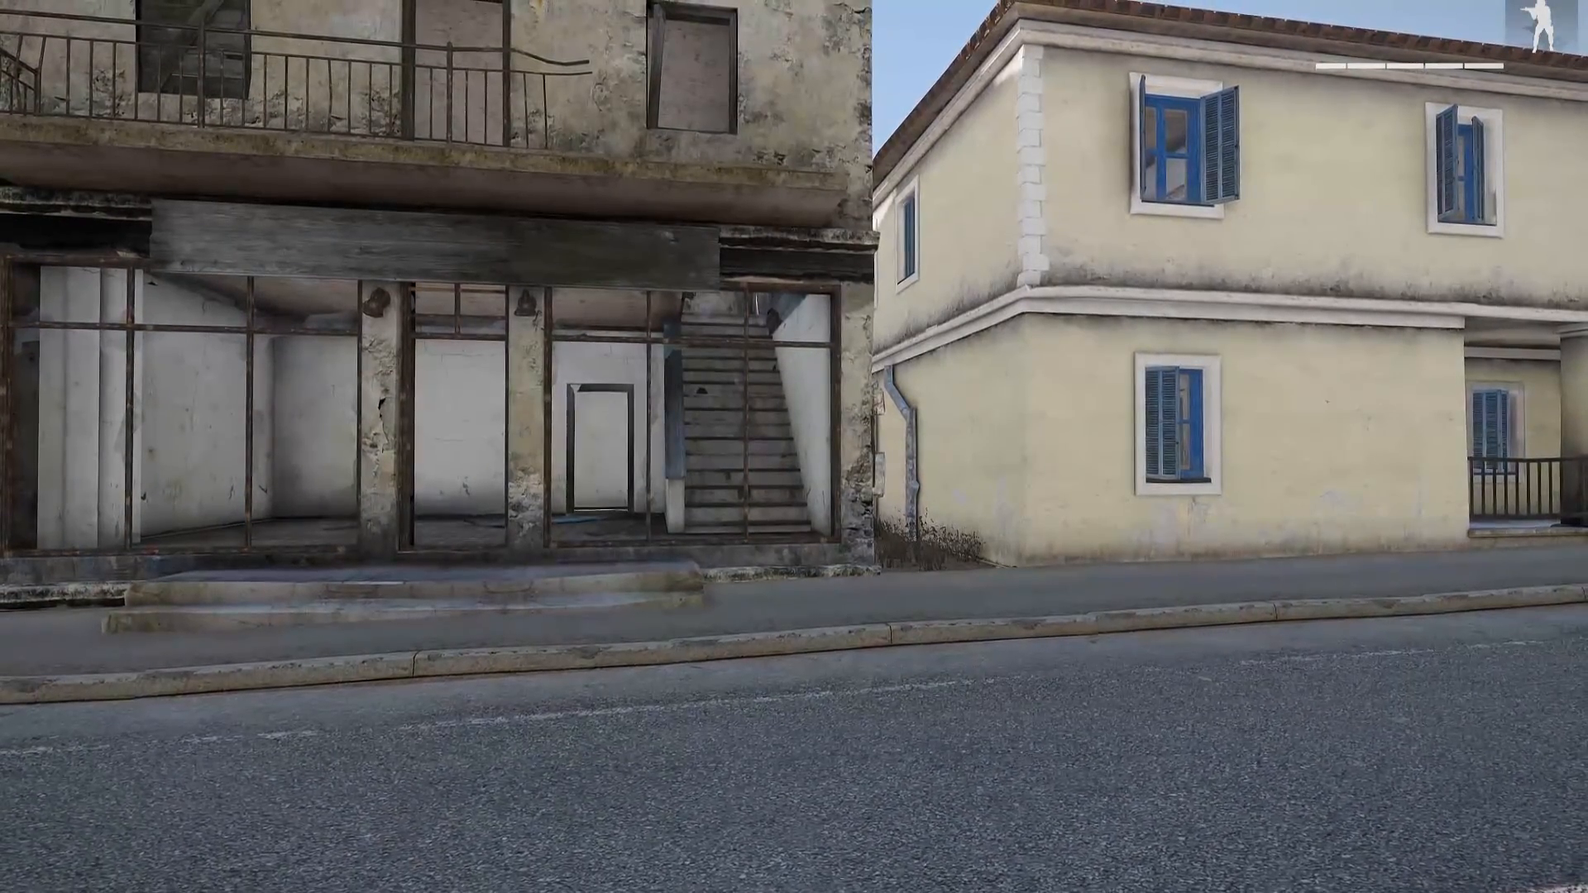
key(w)
key(shift+w)
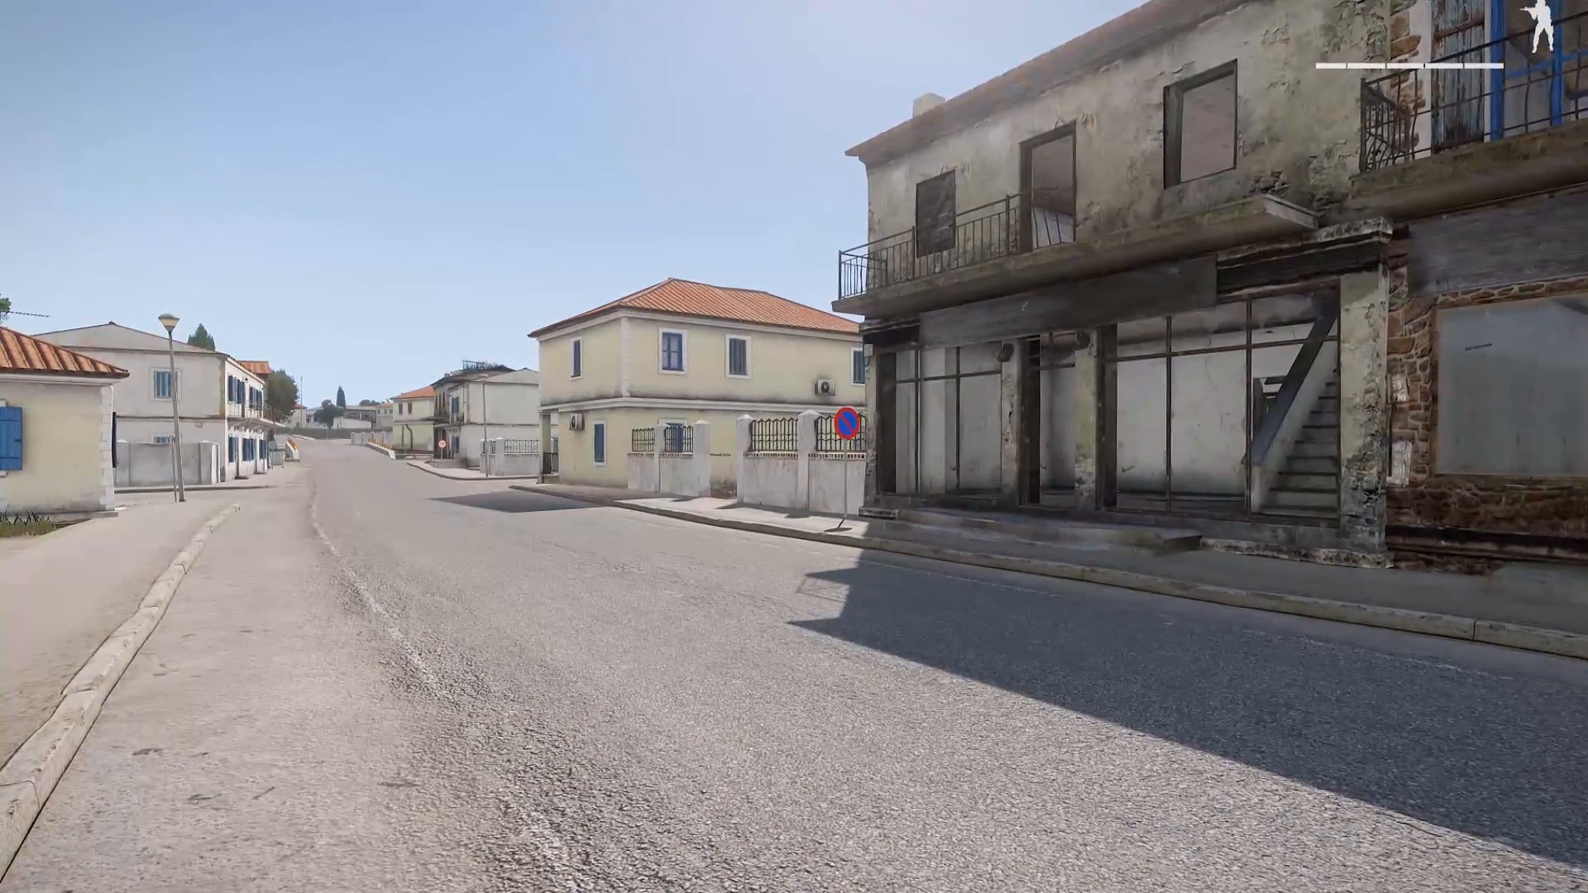
key(d)
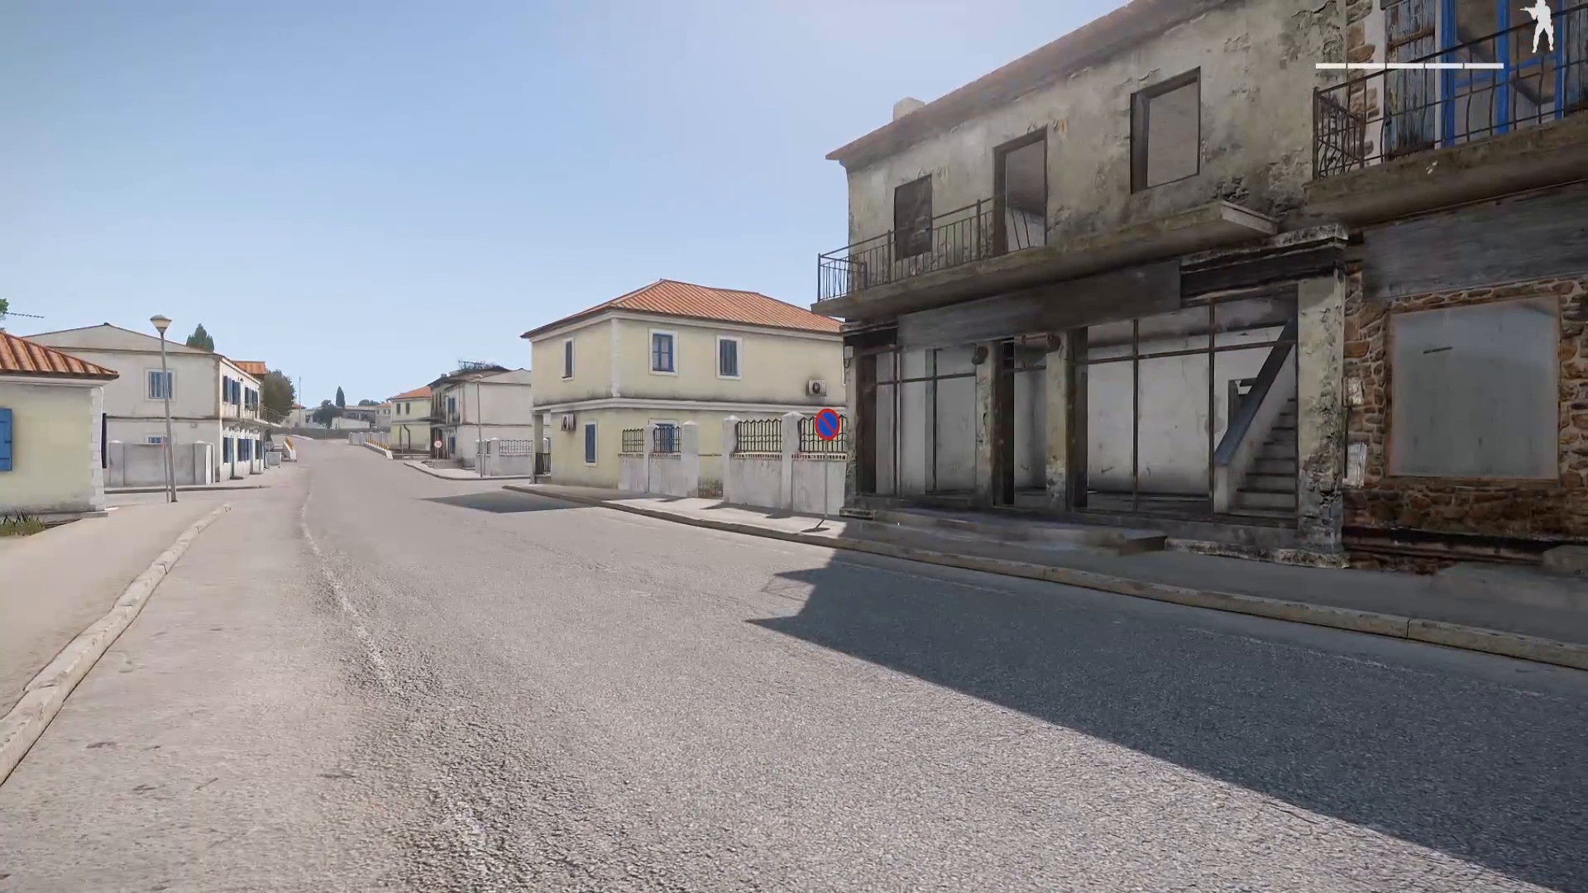